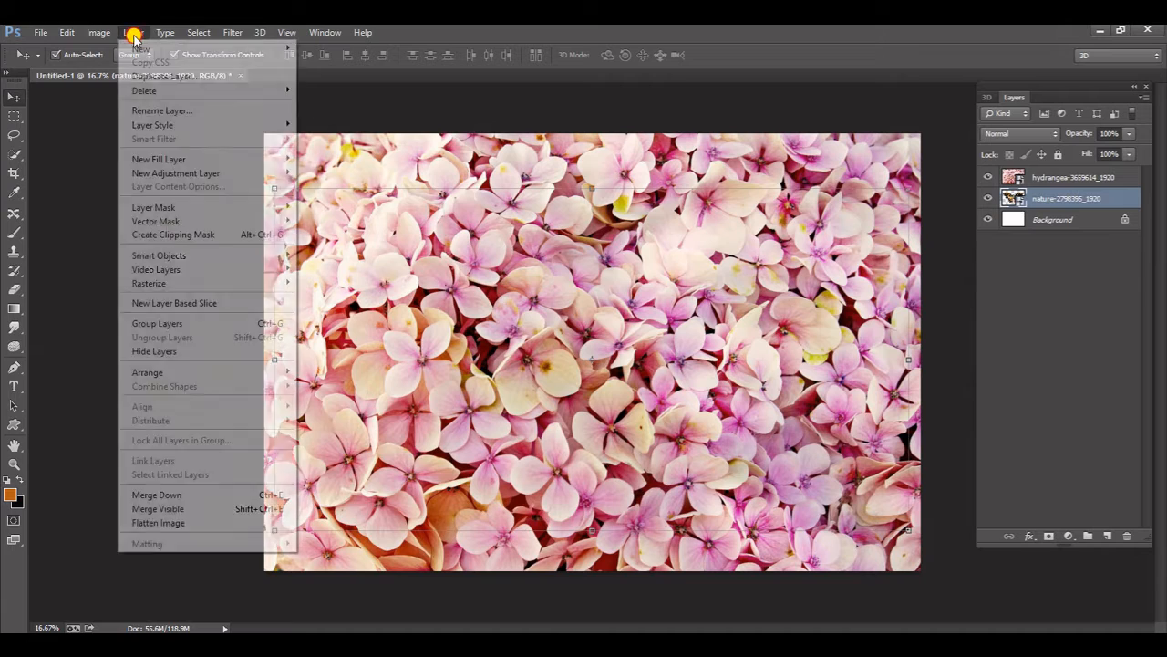
Rasterize all layers, converting the smart objects to pixels, and deselect the layers
{"action": "mouse_move", "coordinate": [204, 285]}
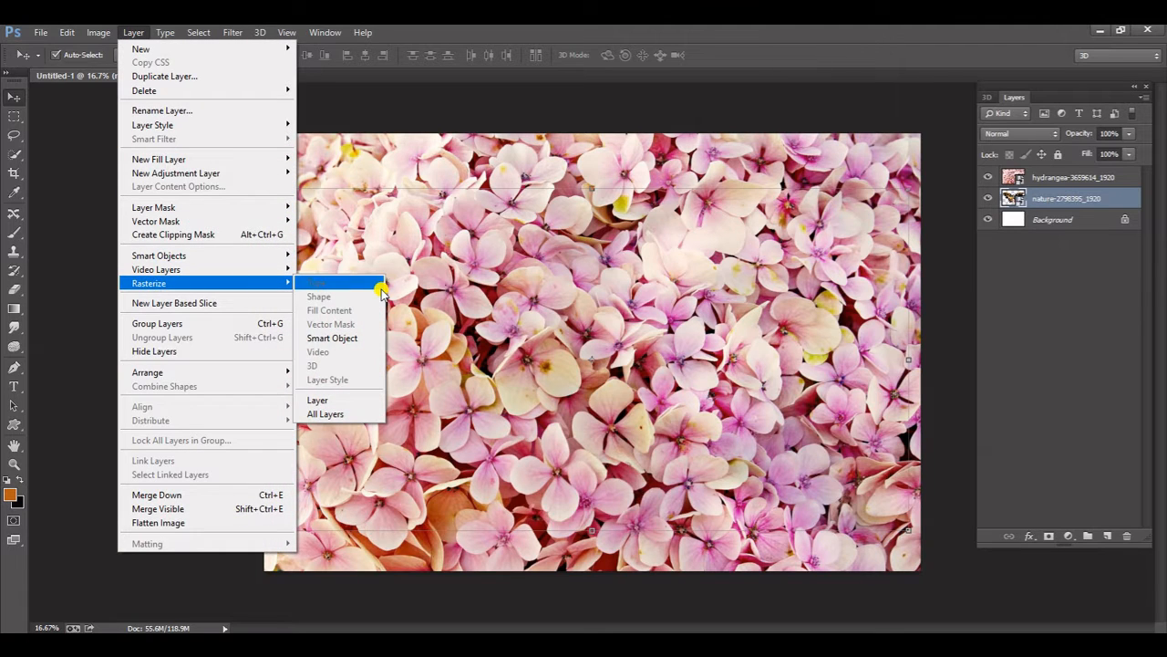
{"action": "left_click", "coordinate": [349, 413]}
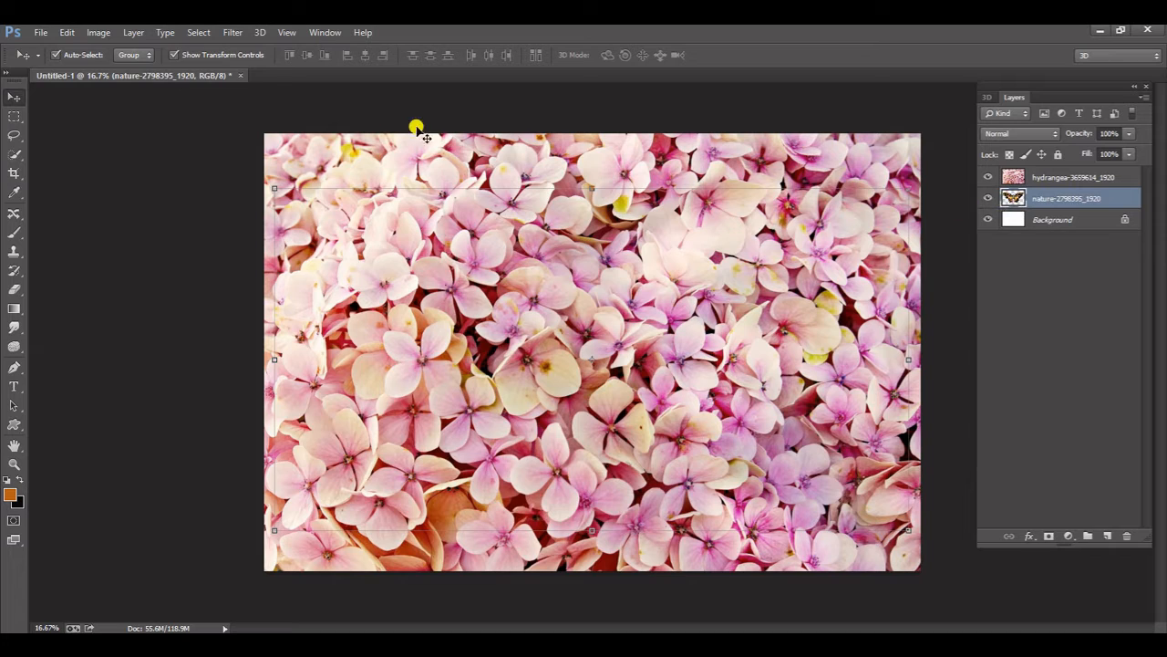
{"action": "left_click", "coordinate": [198, 33]}
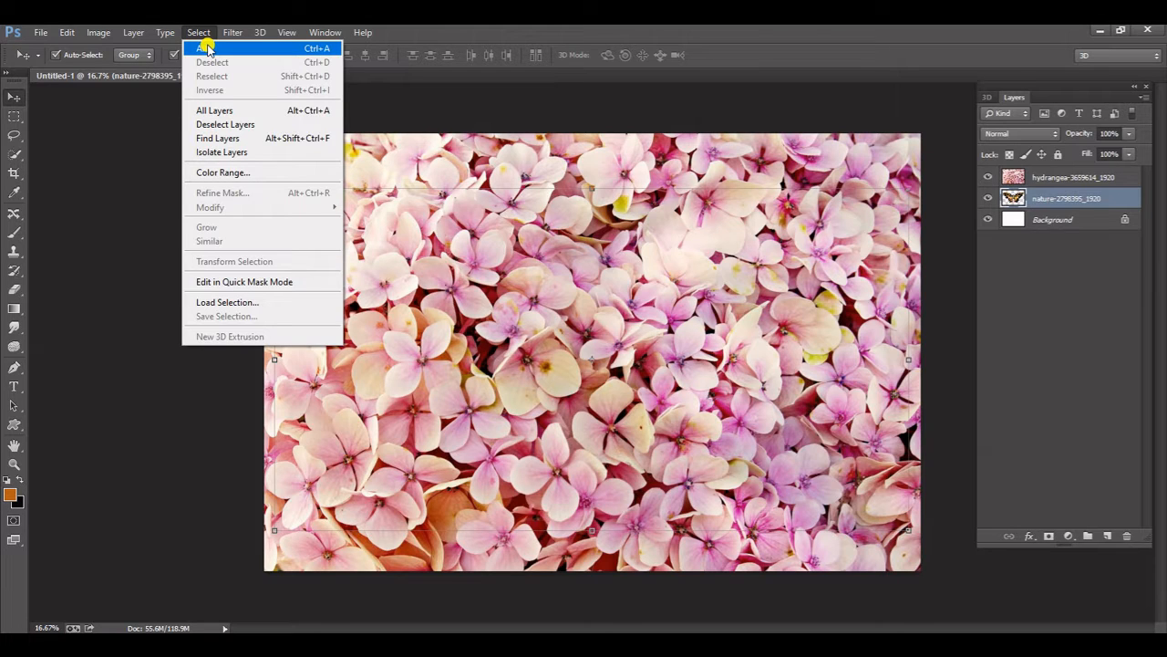
{"action": "left_click", "coordinate": [218, 125]}
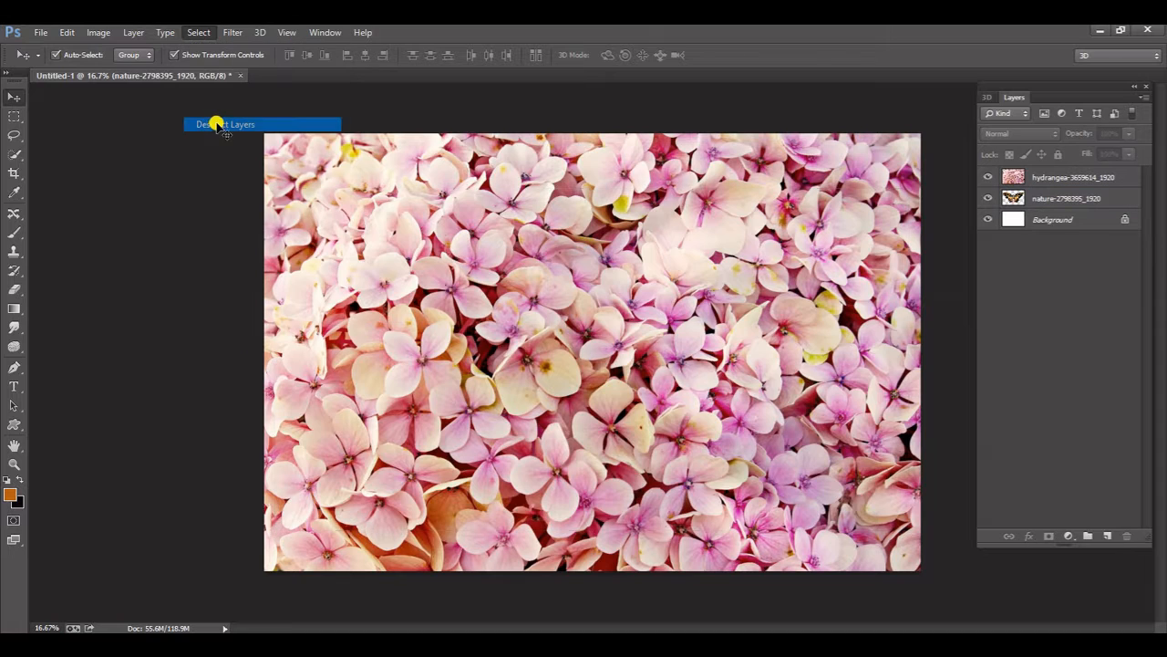
Load the butterfly layer's outline as a selection and add it as a layer mask on the hydrangea layer
{"action": "left_click", "coordinate": [1083, 182]}
{"action": "left_click", "coordinate": [1067, 195]}
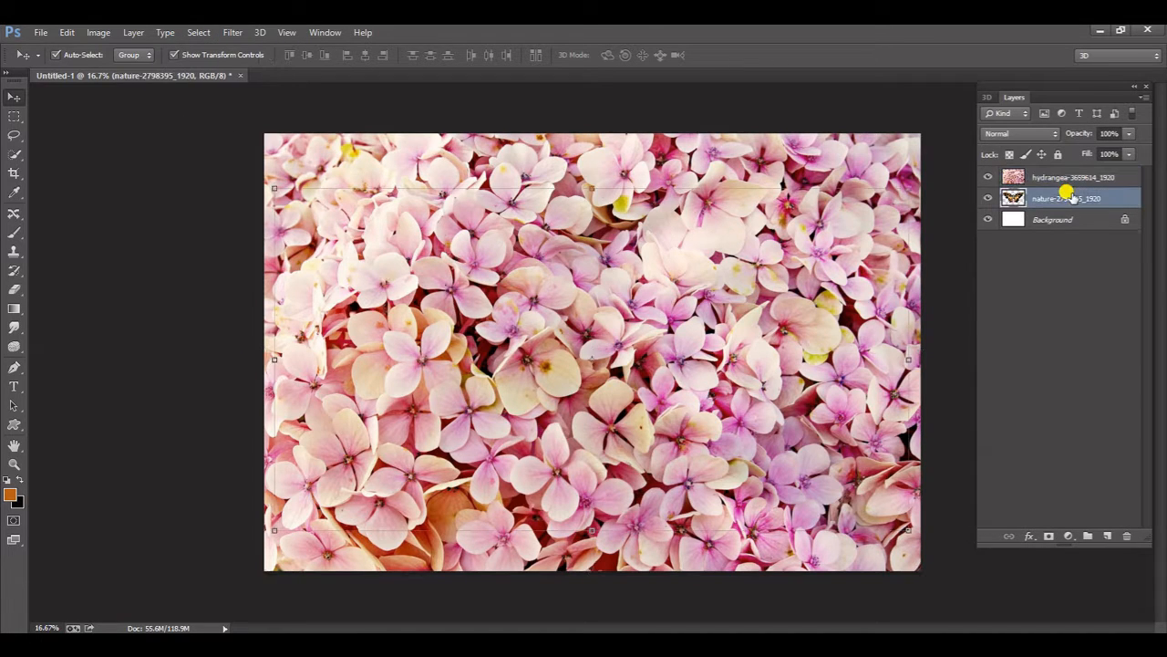
{"action": "left_click", "coordinate": [1015, 199], "text": "ctrl"}
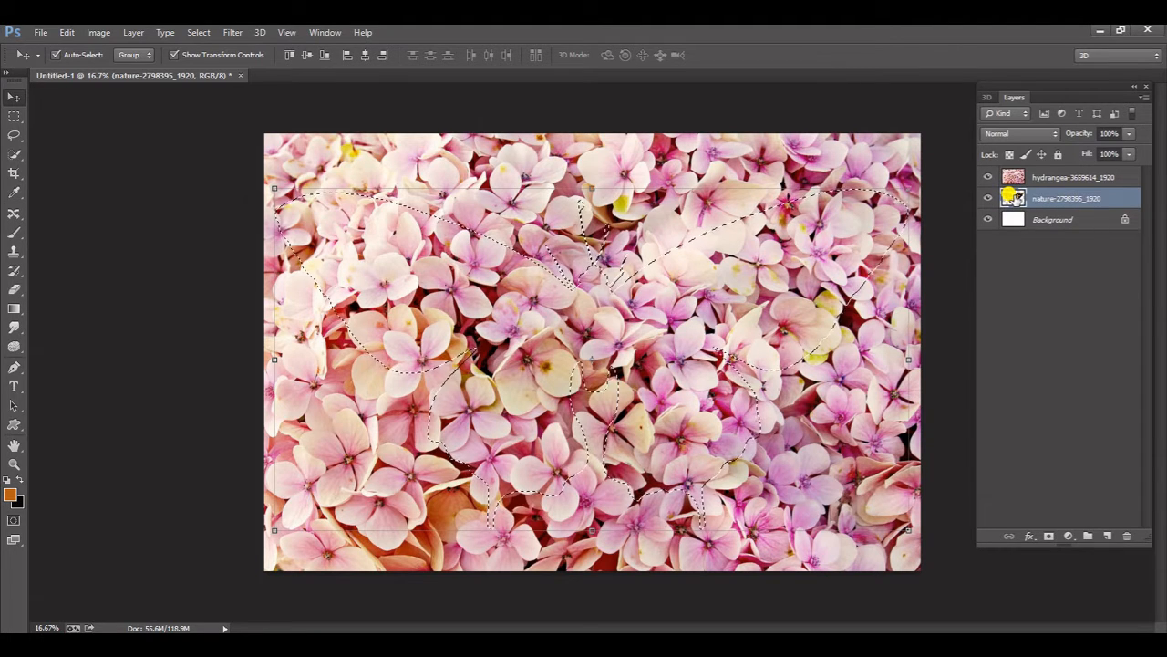
{"action": "left_click", "coordinate": [1012, 175]}
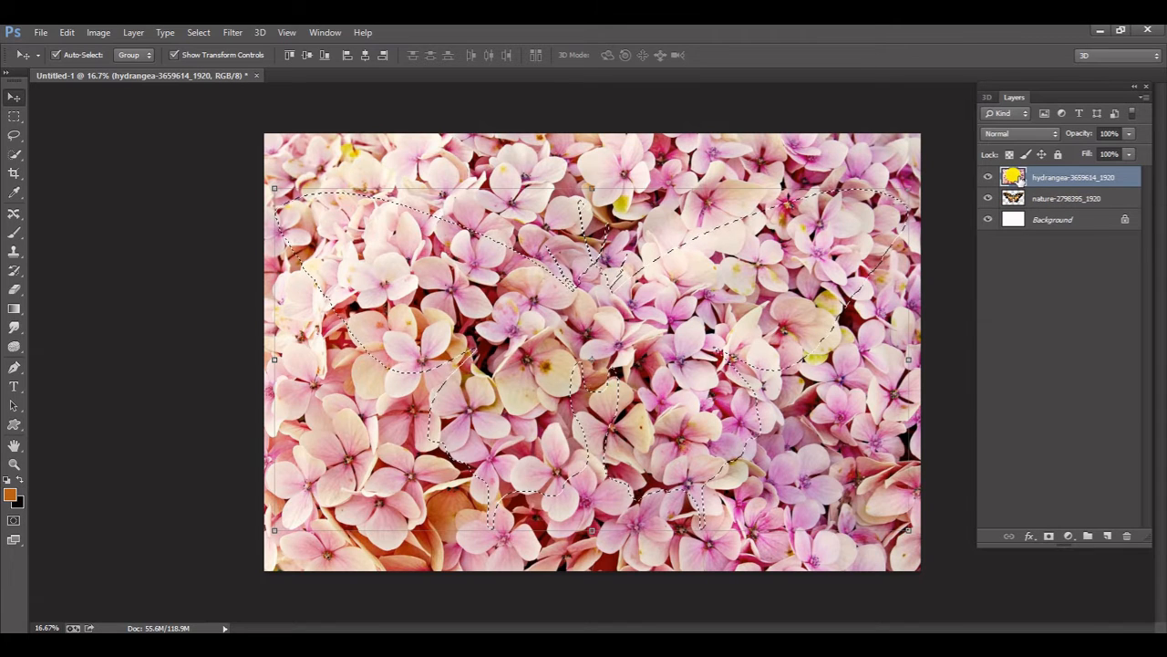
{"action": "left_click", "coordinate": [1047, 536]}
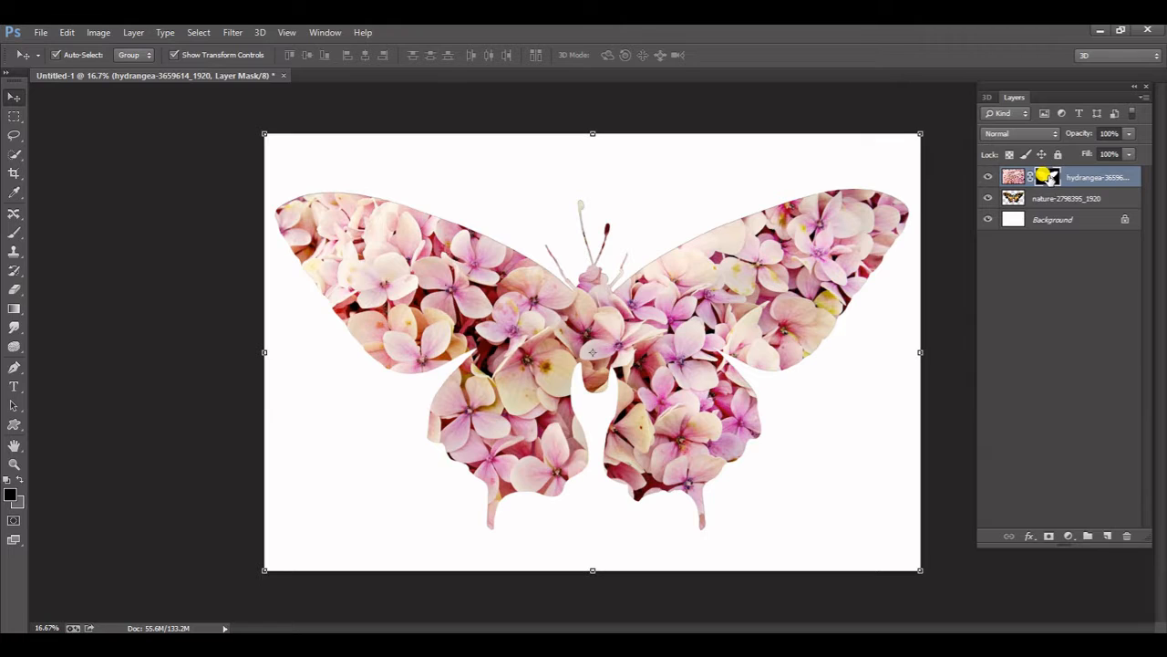
Make a rectangular marquee selection over the right half of the canvas, starting at the butterfly's body centre line
{"action": "left_click", "coordinate": [13, 231]}
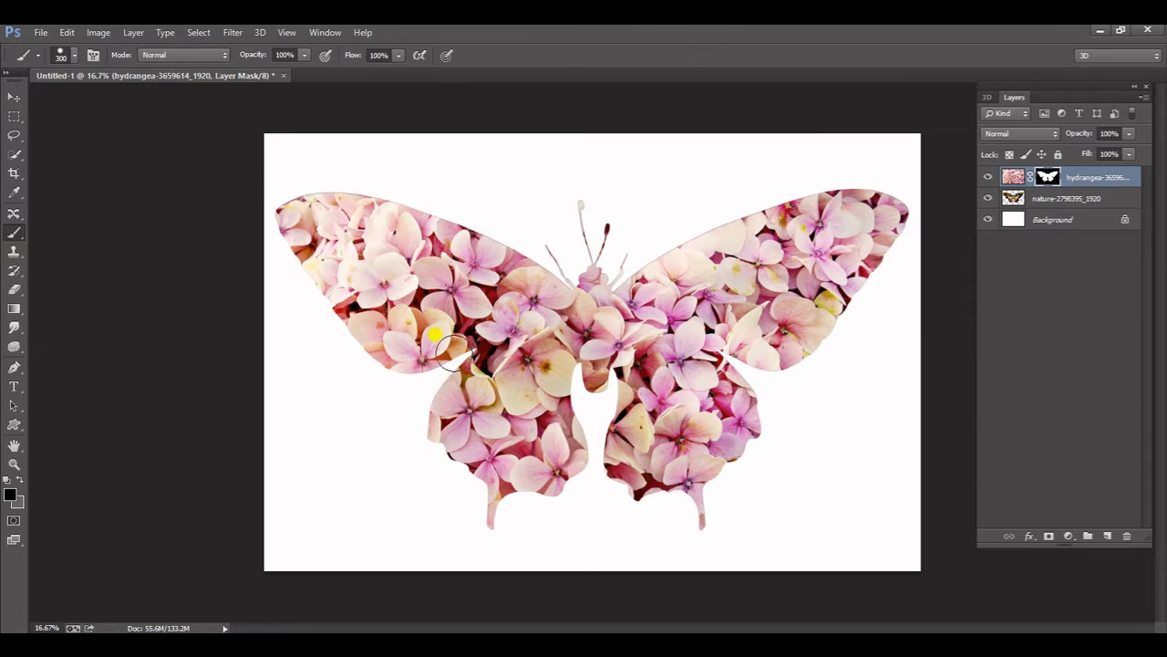
{"action": "left_click", "coordinate": [15, 116]}
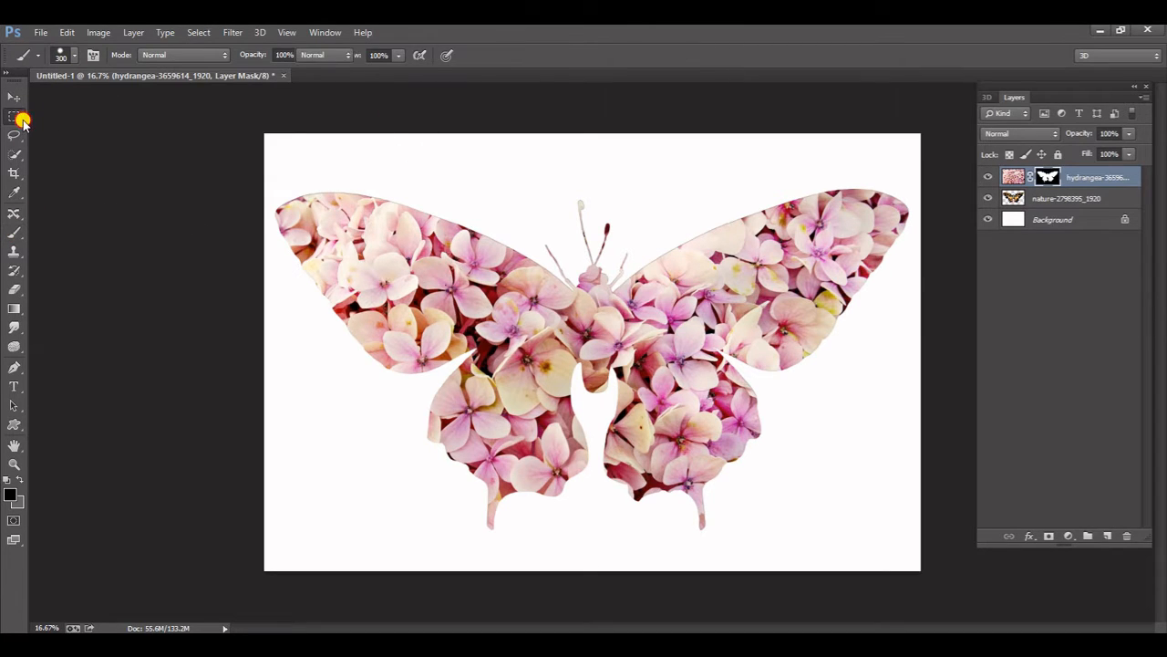
{"action": "left_click", "coordinate": [91, 116]}
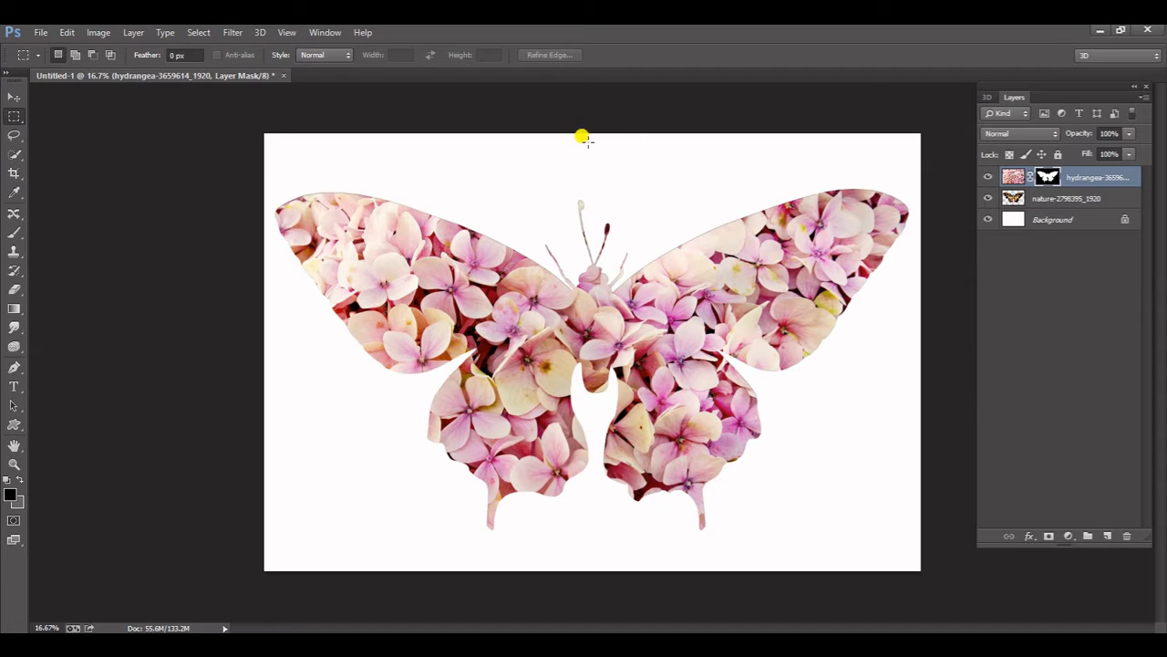
{"action": "left_click_drag", "start_coordinate": [594, 143], "coordinate": [920, 567]}
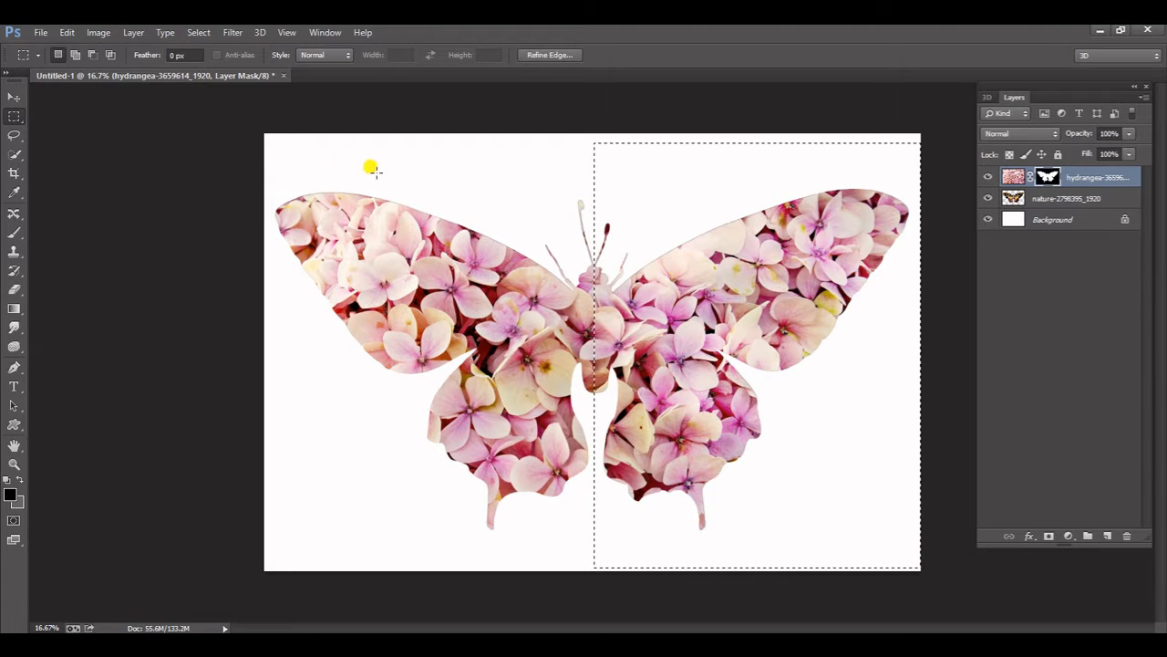
Paint black on the hydrangea layer mask inside the selection to reveal the original right half of the butterfly
{"action": "left_click", "coordinate": [13, 232]}
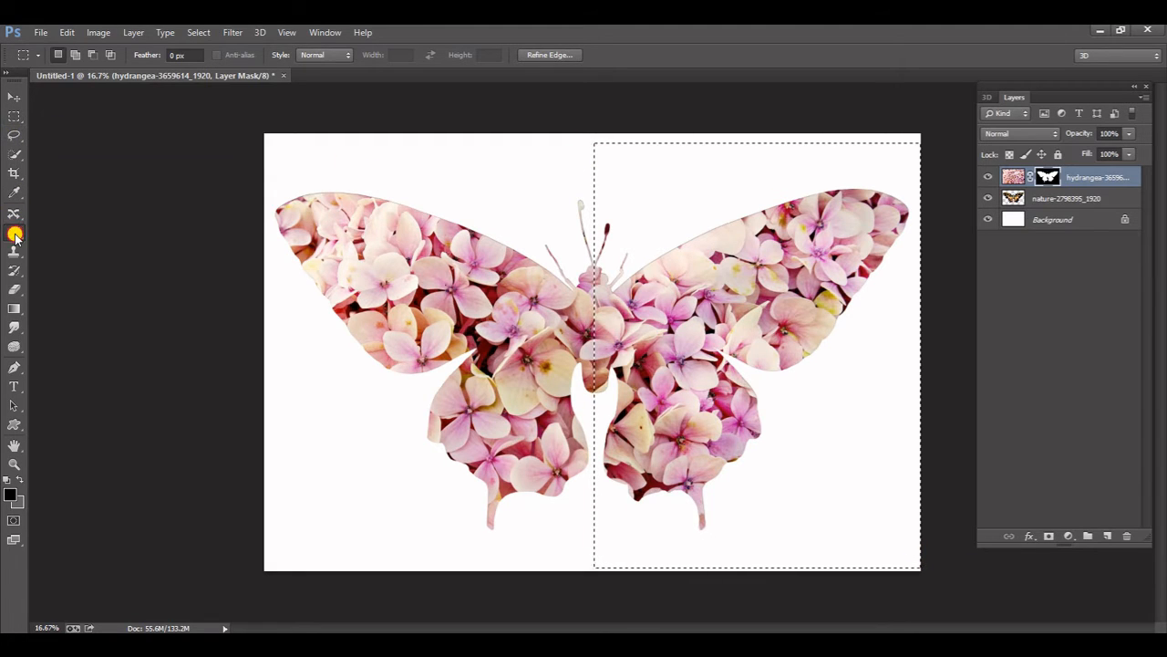
{"action": "mouse_move", "coordinate": [594, 214]}
{"action": "left_mouse_down"}
{"action": "mouse_move", "coordinate": [609, 405]}
{"action": "mouse_move", "coordinate": [641, 329]}
{"action": "mouse_move", "coordinate": [605, 456]}
{"action": "mouse_move", "coordinate": [612, 479]}
{"action": "mouse_move", "coordinate": [656, 496]}
{"action": "mouse_move", "coordinate": [626, 474]}
{"action": "mouse_move", "coordinate": [716, 465]}
{"action": "mouse_move", "coordinate": [705, 534]}
{"action": "mouse_move", "coordinate": [743, 435]}
{"action": "mouse_move", "coordinate": [720, 351]}
{"action": "left_mouse_up"}
{"action": "mouse_move", "coordinate": [726, 395]}
{"action": "left_mouse_down"}
{"action": "mouse_move", "coordinate": [665, 439]}
{"action": "mouse_move", "coordinate": [658, 461]}
{"action": "mouse_move", "coordinate": [635, 457]}
{"action": "mouse_move", "coordinate": [654, 304]}
{"action": "mouse_move", "coordinate": [654, 382]}
{"action": "mouse_move", "coordinate": [627, 278]}
{"action": "mouse_move", "coordinate": [744, 218]}
{"action": "mouse_move", "coordinate": [825, 202]}
{"action": "mouse_move", "coordinate": [877, 200]}
{"action": "mouse_move", "coordinate": [910, 222]}
{"action": "mouse_move", "coordinate": [851, 310]}
{"action": "mouse_move", "coordinate": [765, 379]}
{"action": "mouse_move", "coordinate": [886, 203]}
{"action": "mouse_move", "coordinate": [850, 265]}
{"action": "mouse_move", "coordinate": [859, 214]}
{"action": "mouse_move", "coordinate": [820, 249]}
{"action": "mouse_move", "coordinate": [740, 359]}
{"action": "mouse_move", "coordinate": [833, 215]}
{"action": "mouse_move", "coordinate": [735, 295]}
{"action": "mouse_move", "coordinate": [695, 367]}
{"action": "mouse_move", "coordinate": [738, 235]}
{"action": "mouse_move", "coordinate": [659, 287]}
{"action": "mouse_move", "coordinate": [686, 287]}
{"action": "mouse_move", "coordinate": [658, 389]}
{"action": "mouse_move", "coordinate": [666, 417]}
{"action": "mouse_move", "coordinate": [689, 253]}
{"action": "mouse_move", "coordinate": [711, 460]}
{"action": "mouse_move", "coordinate": [630, 318]}
{"action": "mouse_move", "coordinate": [608, 192]}
{"action": "mouse_move", "coordinate": [624, 404]}
{"action": "mouse_move", "coordinate": [663, 418]}
{"action": "mouse_move", "coordinate": [731, 500]}
{"action": "mouse_move", "coordinate": [781, 226]}
{"action": "mouse_move", "coordinate": [863, 179]}
{"action": "mouse_move", "coordinate": [885, 226]}
{"action": "mouse_move", "coordinate": [704, 245]}
{"action": "mouse_move", "coordinate": [648, 321]}
{"action": "mouse_move", "coordinate": [606, 321]}
{"action": "mouse_move", "coordinate": [608, 252]}
{"action": "mouse_move", "coordinate": [621, 527]}
{"action": "mouse_move", "coordinate": [710, 547]}
{"action": "mouse_move", "coordinate": [764, 295]}
{"action": "mouse_move", "coordinate": [855, 188]}
{"action": "mouse_move", "coordinate": [662, 293]}
{"action": "mouse_move", "coordinate": [654, 343]}
{"action": "mouse_move", "coordinate": [598, 310]}
{"action": "mouse_move", "coordinate": [496, 165]}
{"action": "mouse_move", "coordinate": [266, 121]}
{"action": "left_mouse_up"}
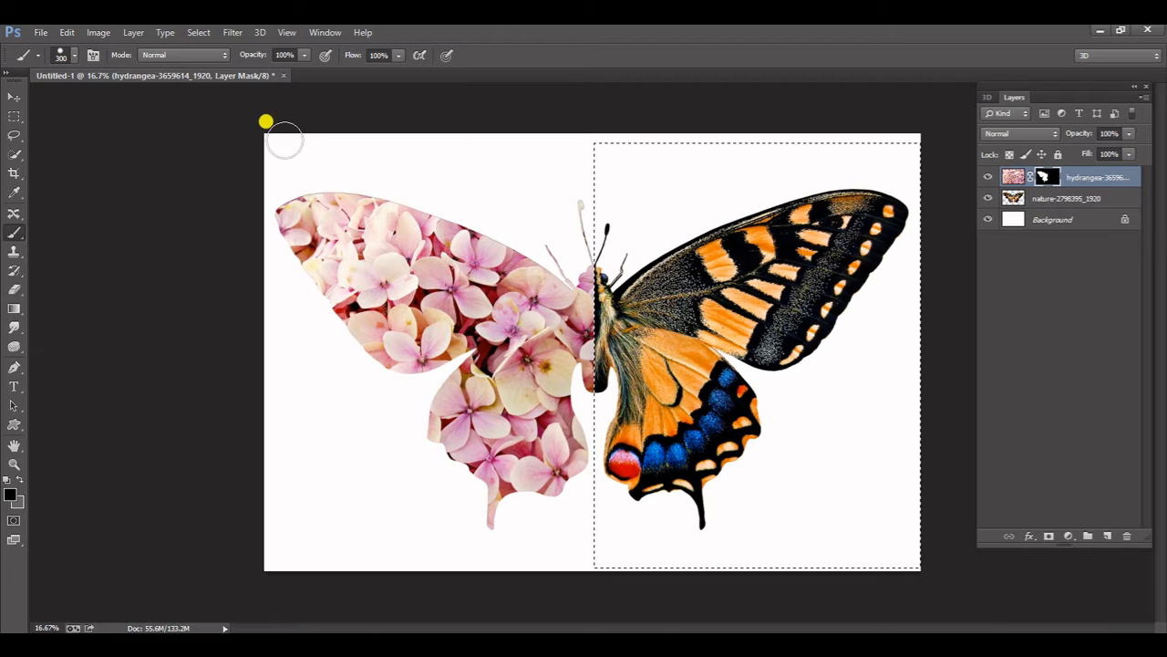
Deselect the marquee around the butterfly's right half and leave no layer active
{"action": "left_click", "coordinate": [14, 97]}
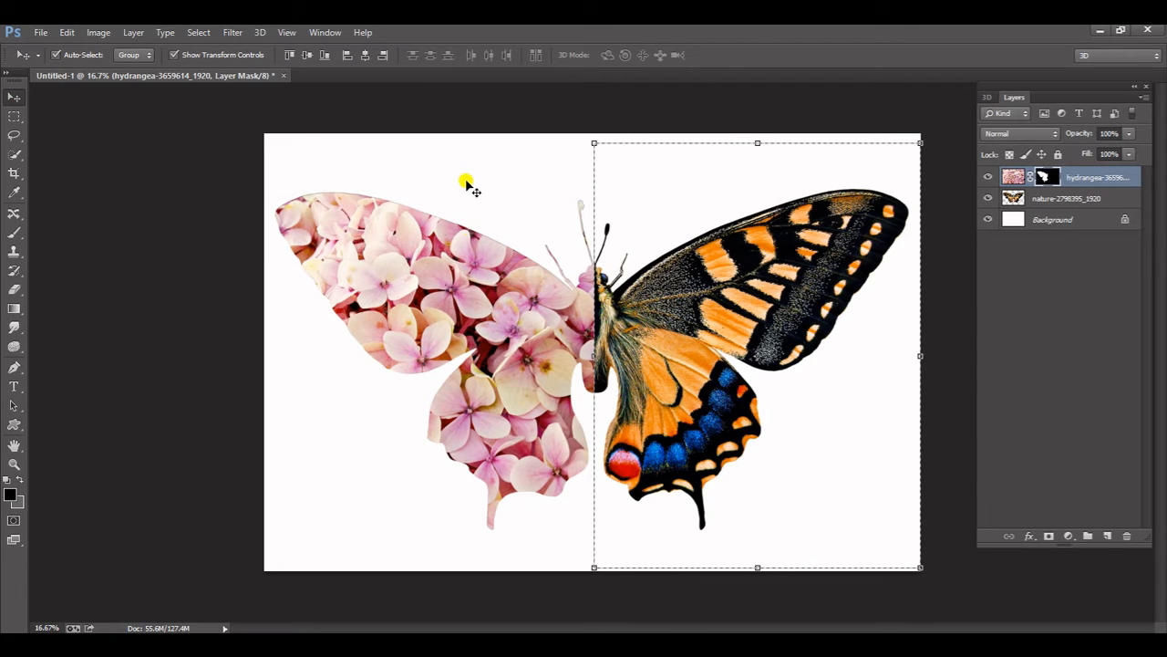
{"action": "left_click", "coordinate": [197, 33]}
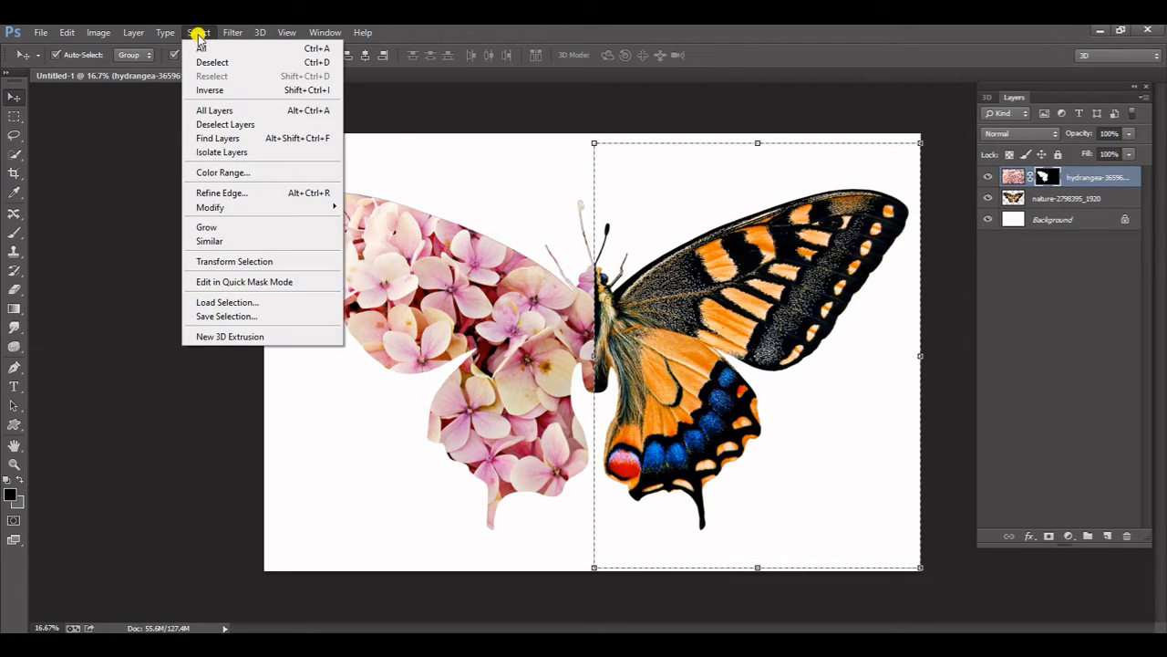
{"action": "left_click", "coordinate": [208, 62]}
{"action": "left_click", "coordinate": [125, 104]}
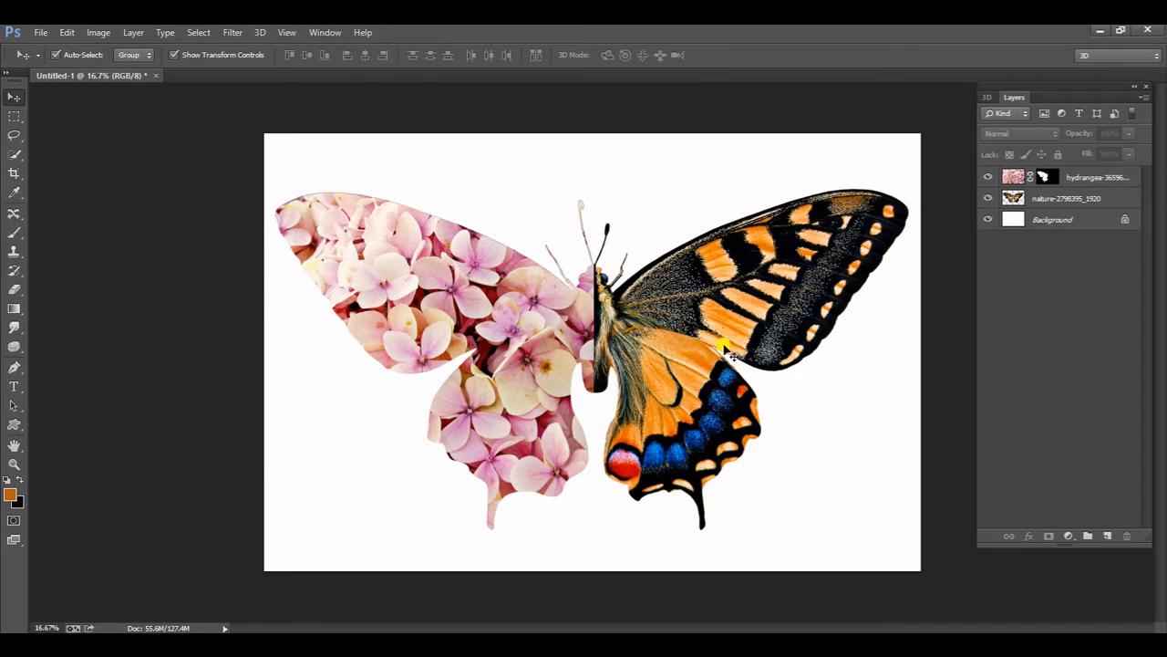
Add a black outside Stroke of 7 px at 100% opacity to the masked hydrangea layer's style
{"action": "left_click", "coordinate": [554, 322]}
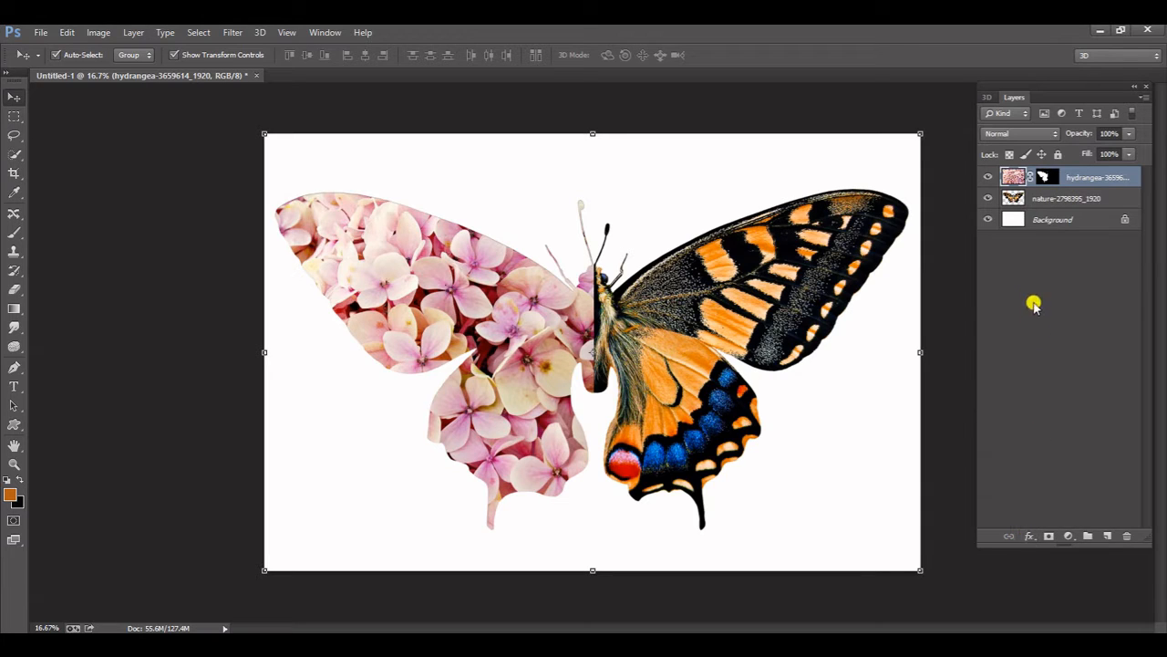
{"action": "left_click", "coordinate": [1044, 176]}
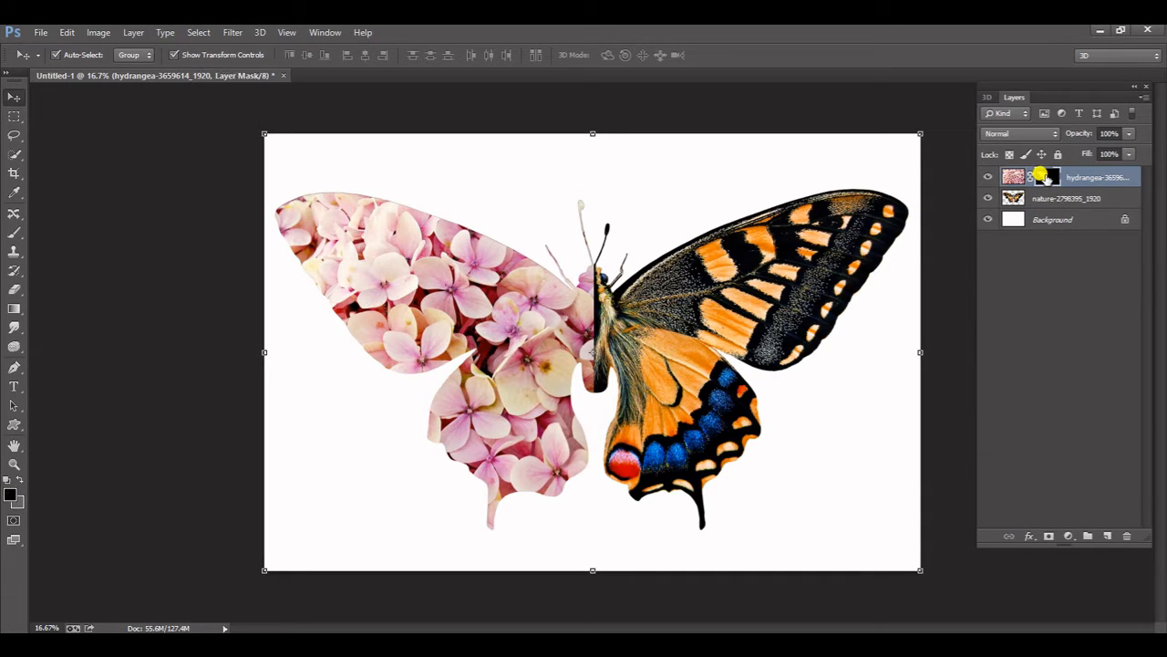
{"action": "left_click", "coordinate": [1010, 173]}
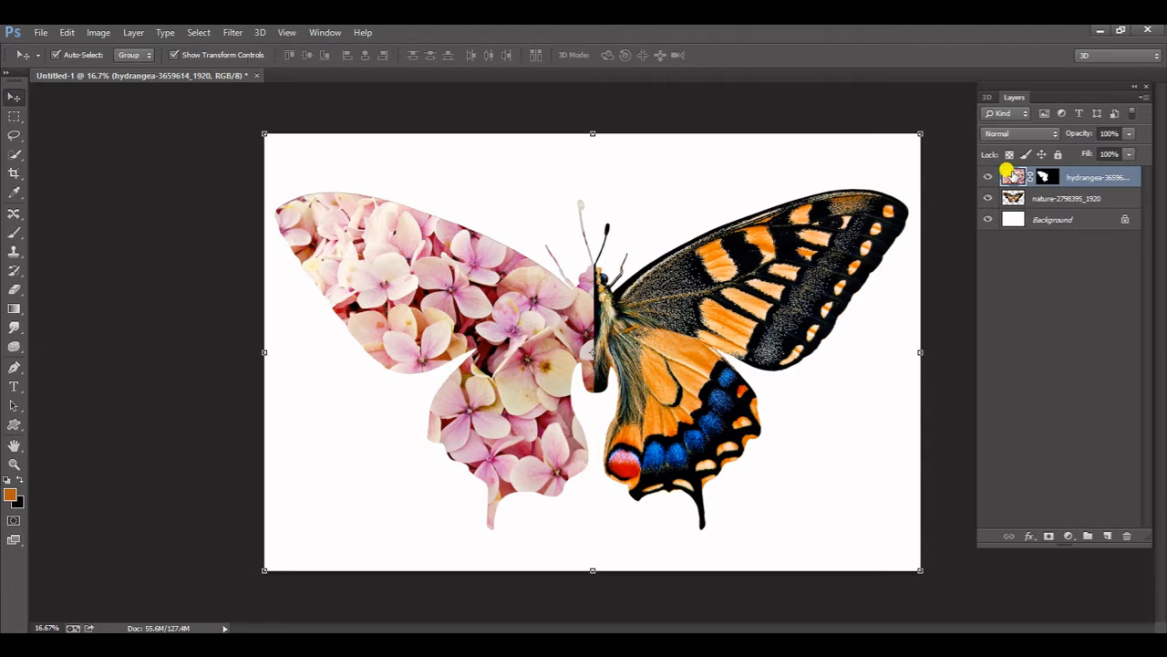
{"action": "left_click", "coordinate": [1044, 176]}
{"action": "left_click", "coordinate": [1030, 536]}
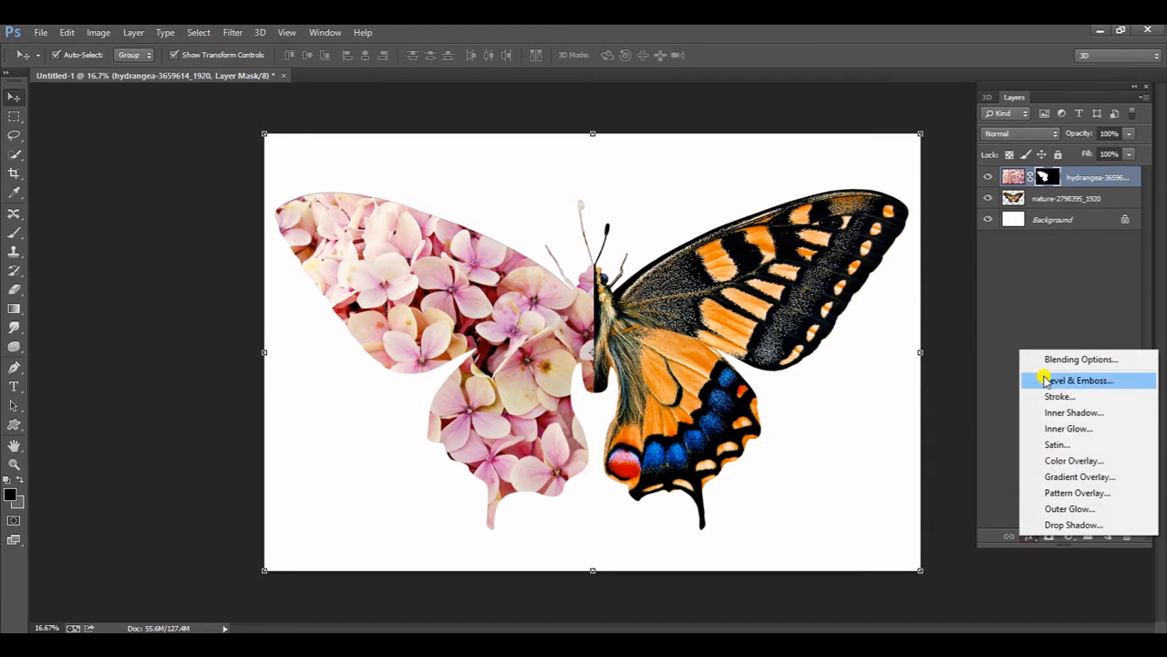
{"action": "left_click", "coordinate": [1045, 363]}
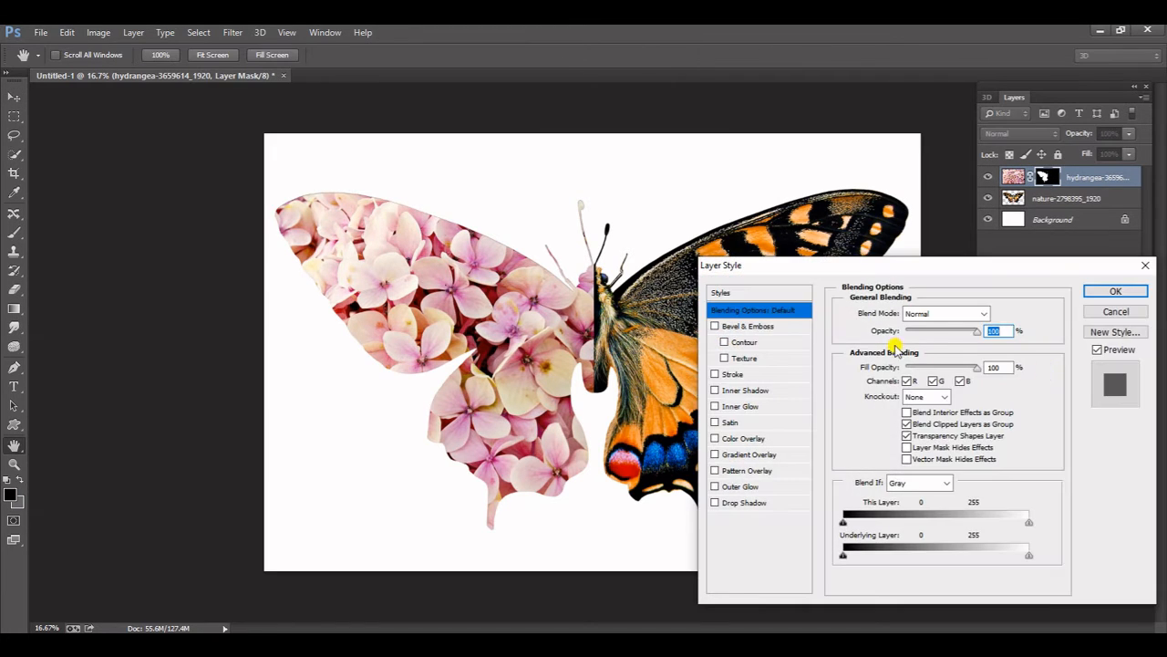
{"action": "left_click", "coordinate": [766, 374]}
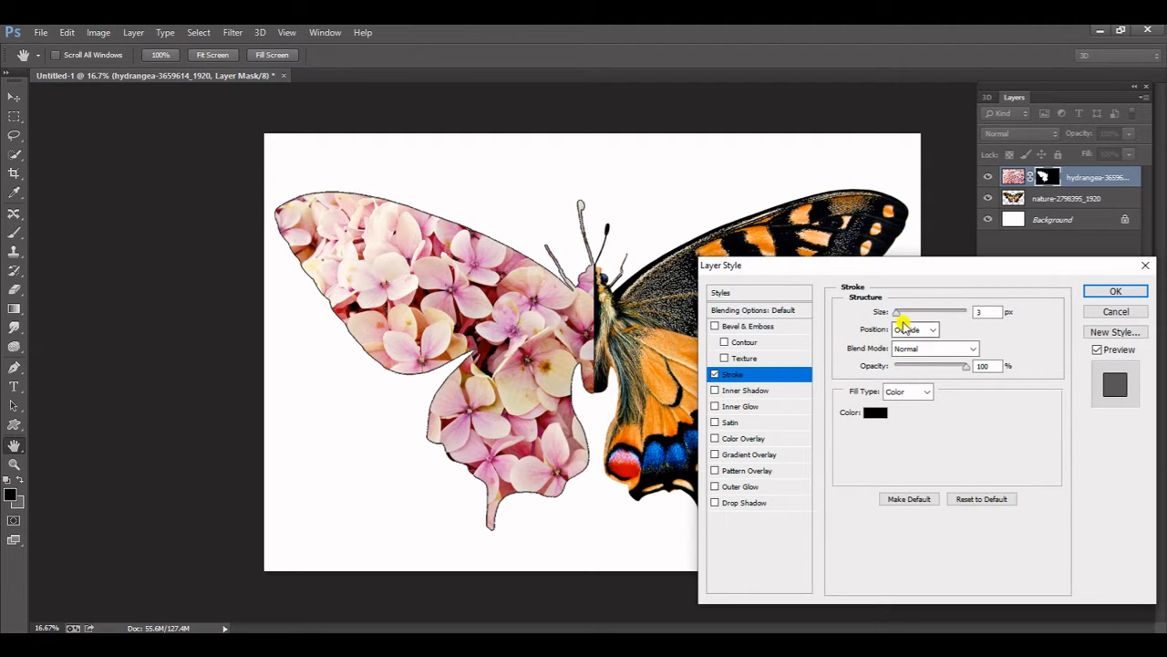
{"action": "left_click_drag", "start_coordinate": [896, 315], "coordinate": [898, 316]}
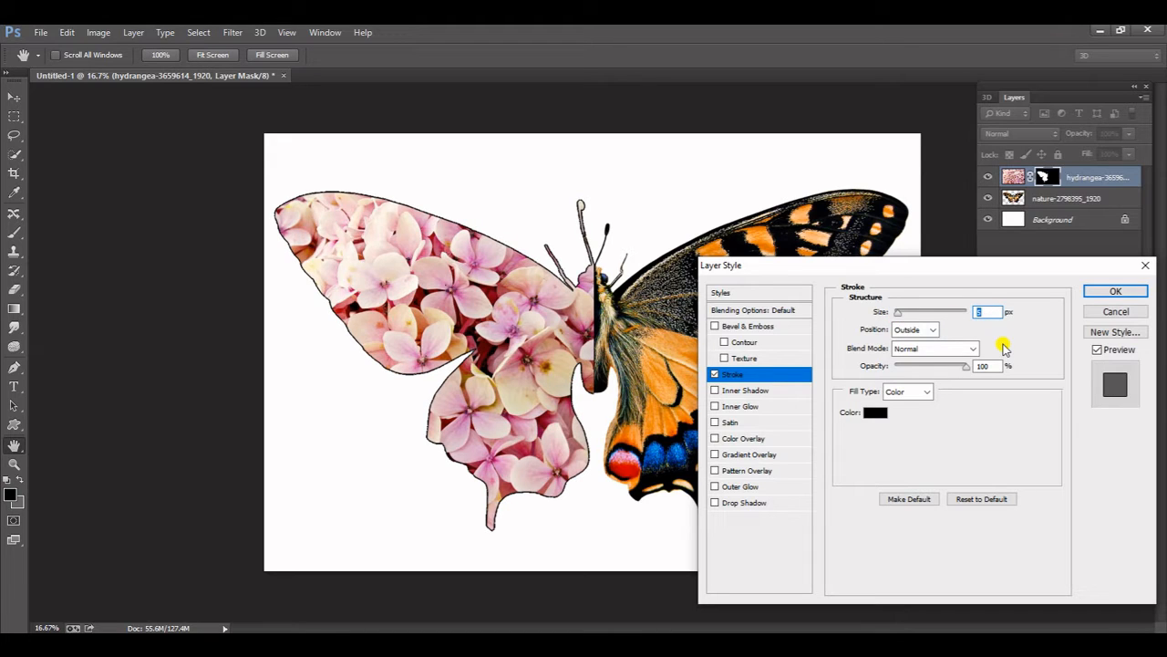
{"action": "left_click_drag", "start_coordinate": [900, 317], "coordinate": [899, 315]}
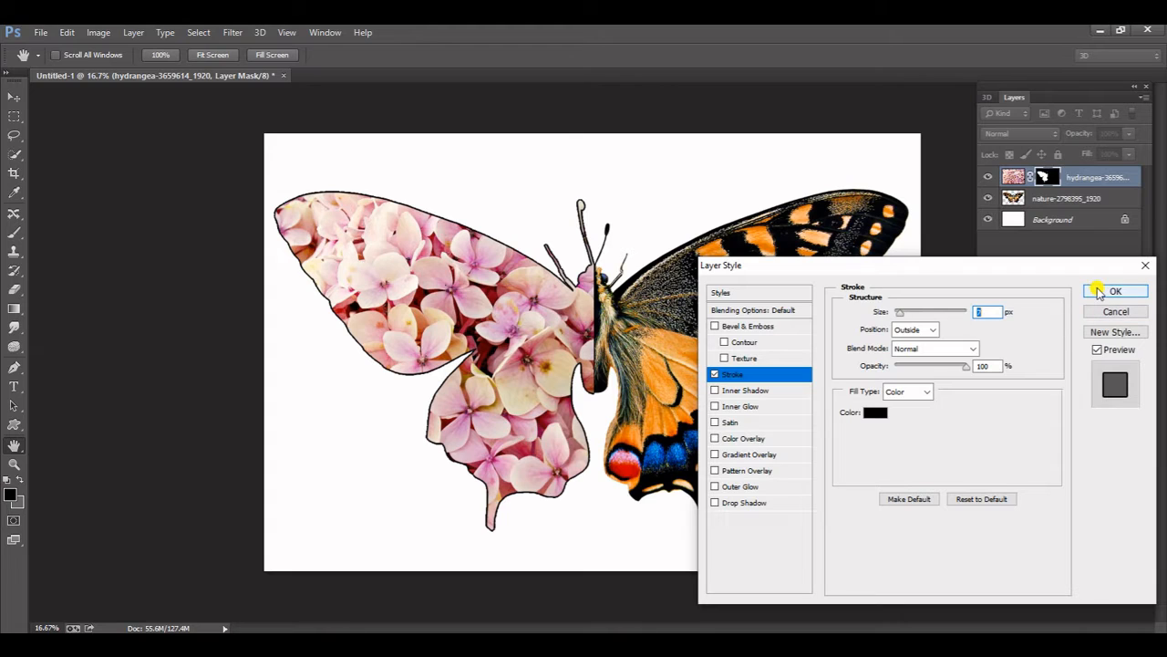
Add an Inner Shadow to the hydrangea layer: opacity 35%, angle -40°, distance 27 px, choke 33%, size 172 px, noise 0%; apply the style
{"action": "left_click", "coordinate": [755, 392]}
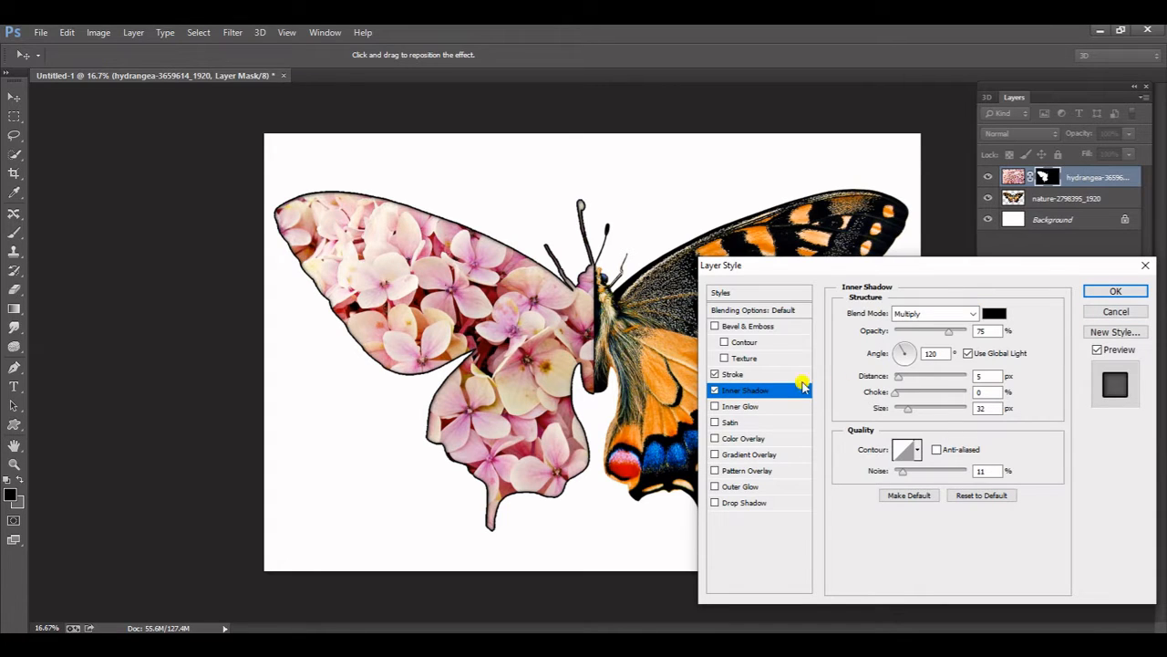
{"action": "left_click_drag", "start_coordinate": [898, 378], "coordinate": [925, 376]}
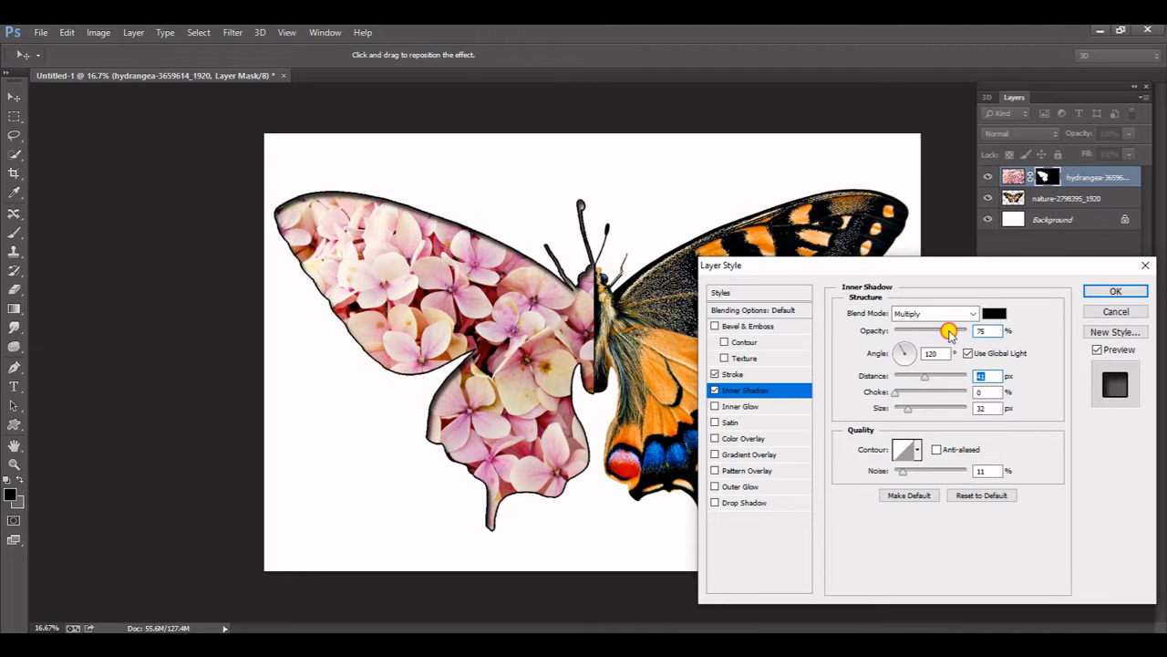
{"action": "left_click_drag", "start_coordinate": [949, 333], "coordinate": [919, 331]}
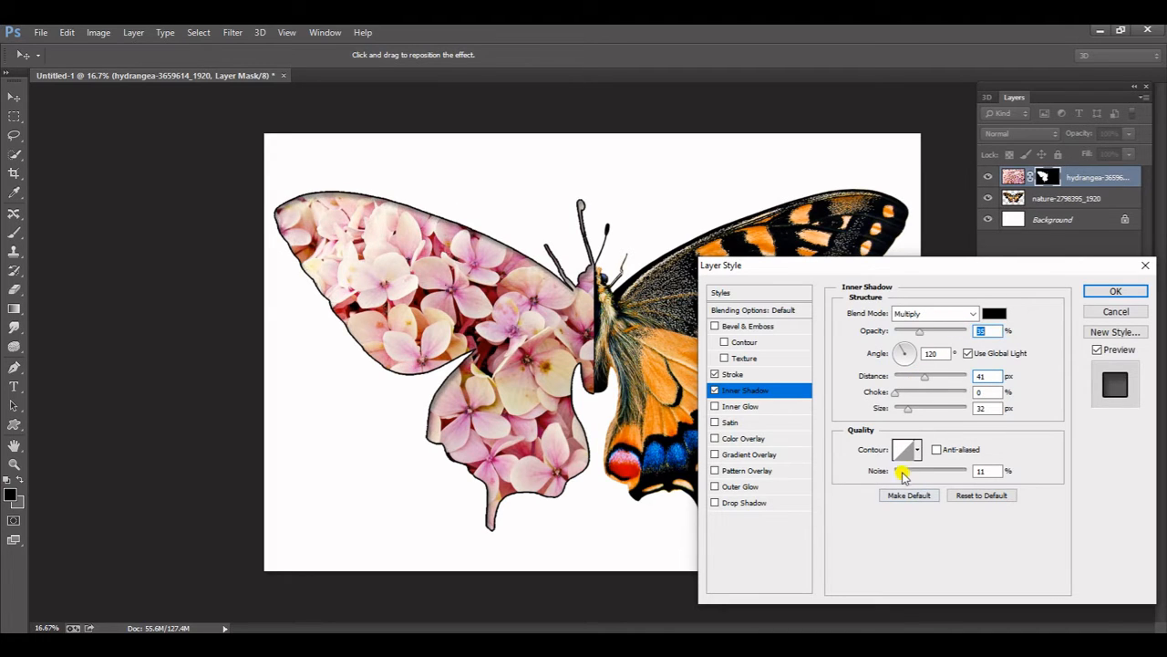
{"action": "left_click_drag", "start_coordinate": [902, 473], "coordinate": [886, 471]}
{"action": "mouse_move", "coordinate": [908, 412]}
{"action": "left_mouse_down"}
{"action": "mouse_move", "coordinate": [942, 419]}
{"action": "mouse_move", "coordinate": [907, 393]}
{"action": "mouse_move", "coordinate": [930, 398]}
{"action": "mouse_move", "coordinate": [919, 401]}
{"action": "left_mouse_up"}
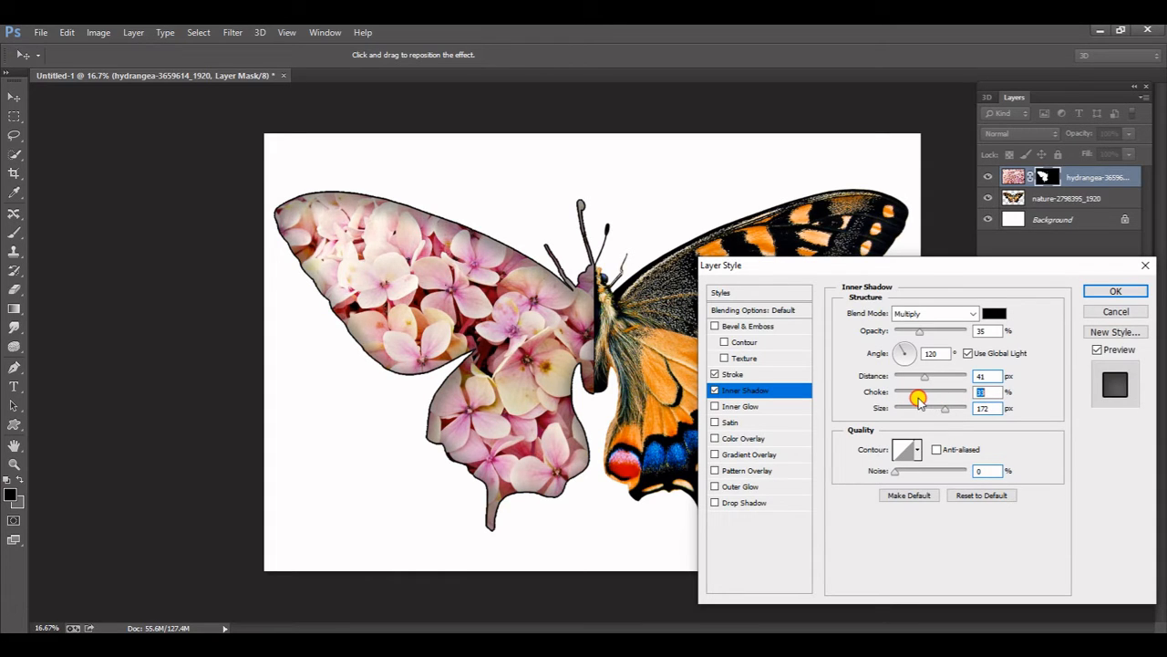
{"action": "left_click_drag", "start_coordinate": [503, 361], "coordinate": [504, 360]}
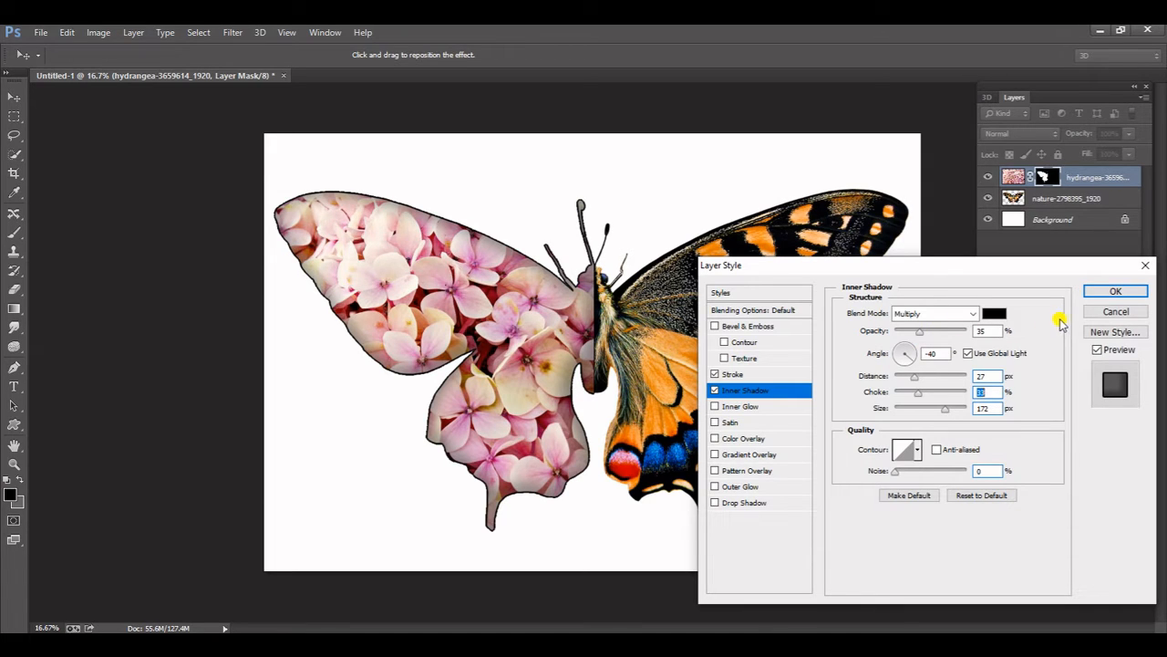
{"action": "left_click", "coordinate": [1117, 291]}
{"action": "left_click", "coordinate": [729, 197]}
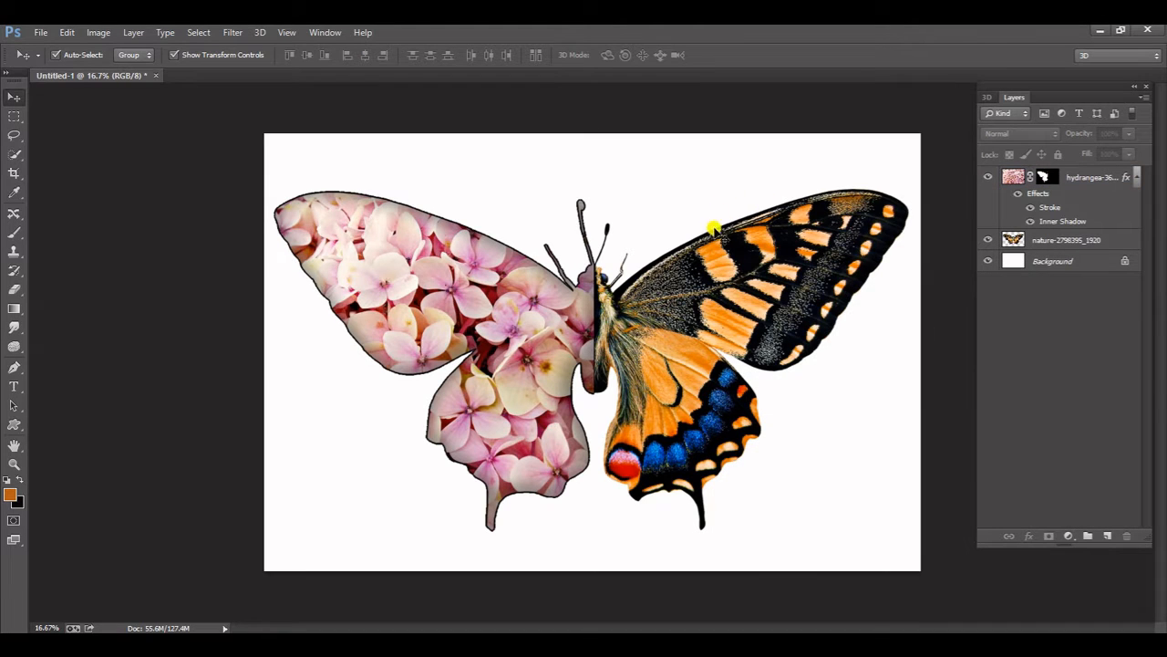
Add a Solid Color fill layer directly above the Background layer
{"action": "left_click", "coordinate": [1051, 260]}
{"action": "left_click", "coordinate": [1071, 535]}
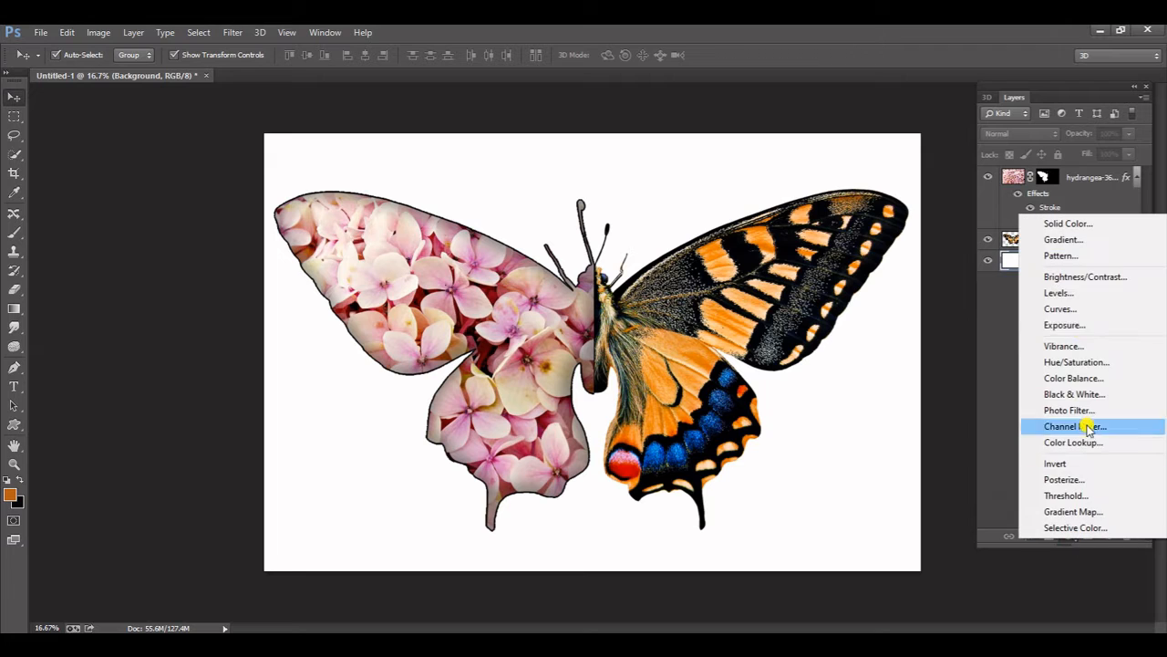
{"action": "left_click", "coordinate": [1081, 223]}
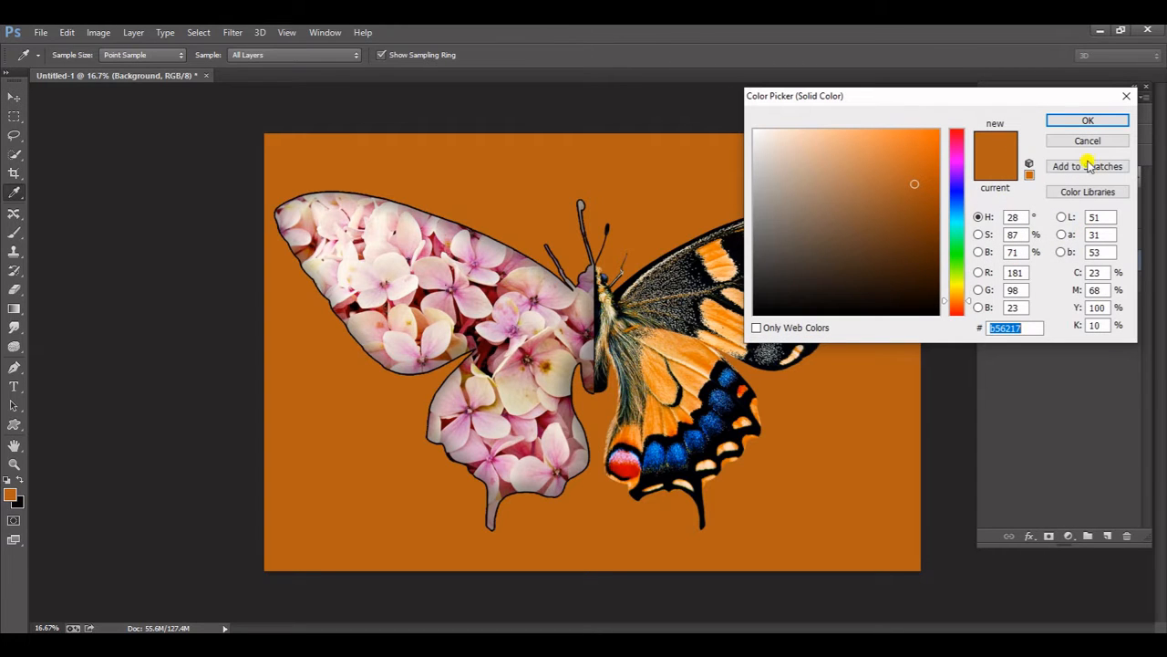
{"action": "left_click", "coordinate": [1088, 192]}
{"action": "left_click", "coordinate": [1078, 164]}
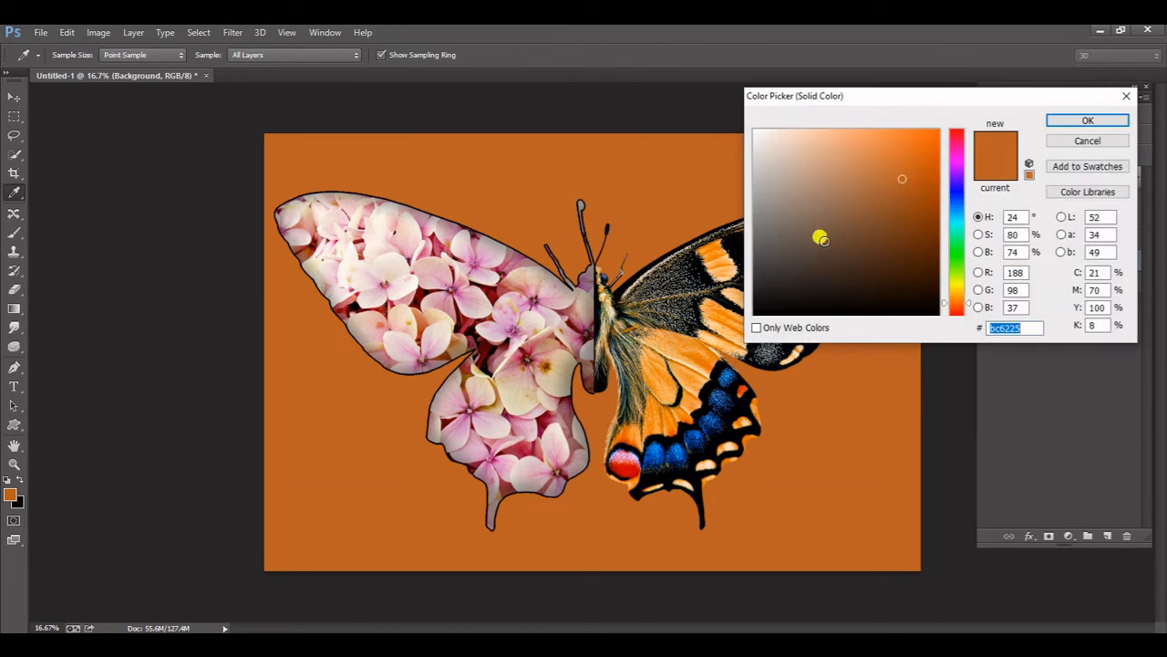
Sample pale pink #ebc2bb from the hydrangea petals as the fill layer's colour and apply it
{"action": "left_click", "coordinate": [555, 354]}
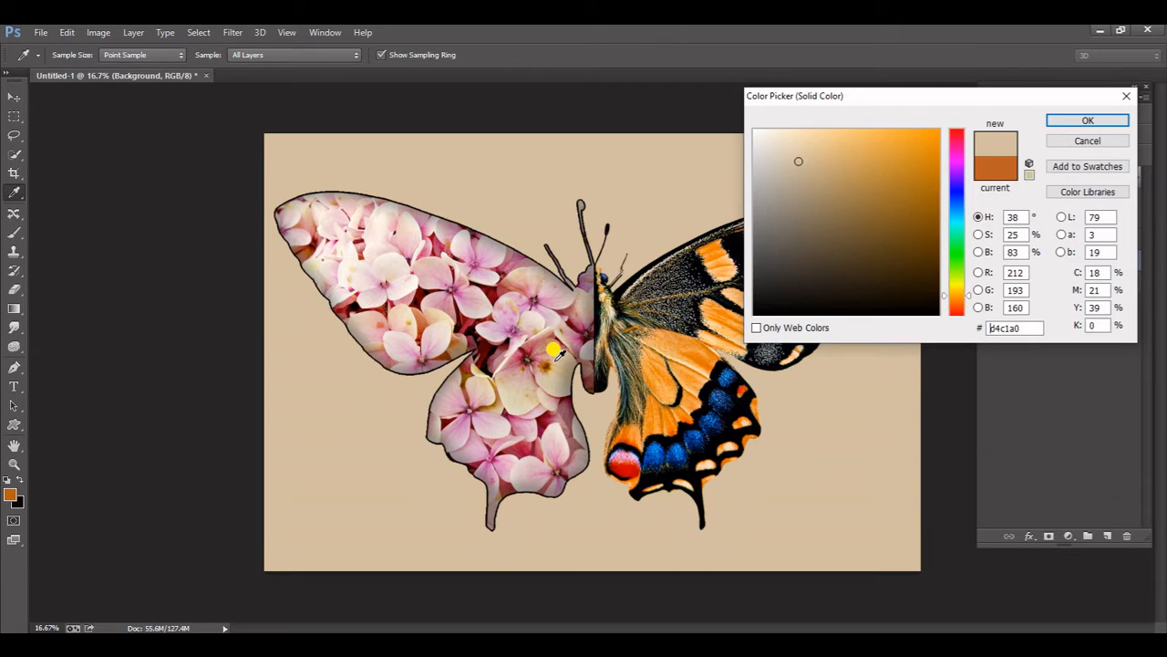
{"action": "left_click", "coordinate": [531, 316]}
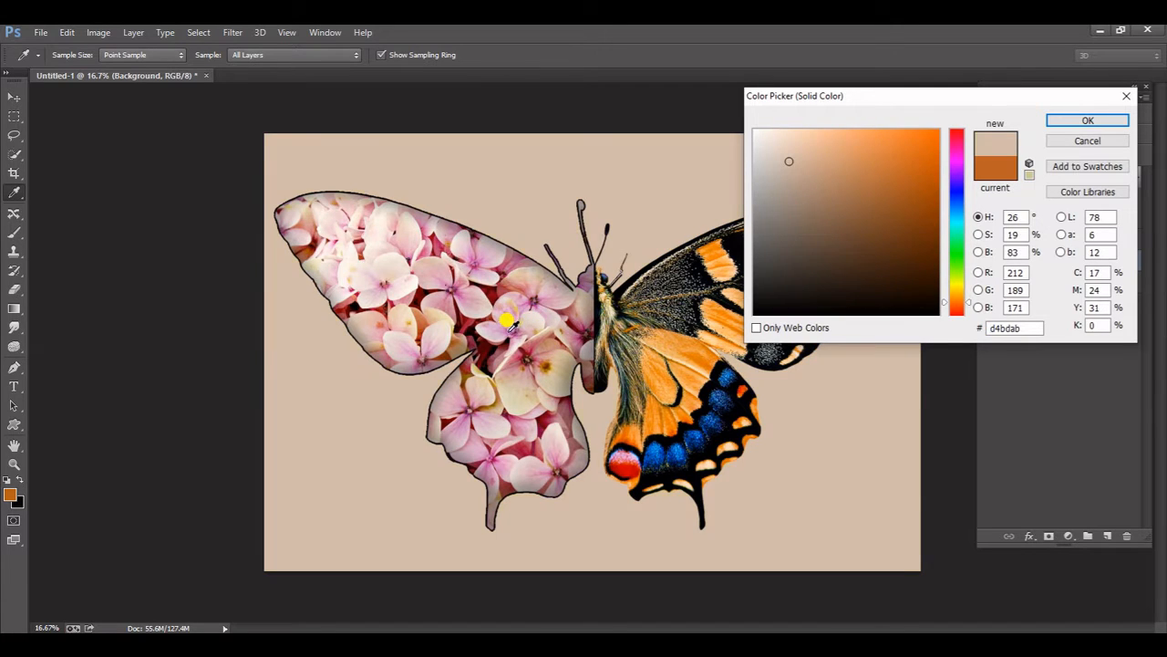
{"action": "left_click", "coordinate": [508, 333]}
{"action": "left_click", "coordinate": [503, 320]}
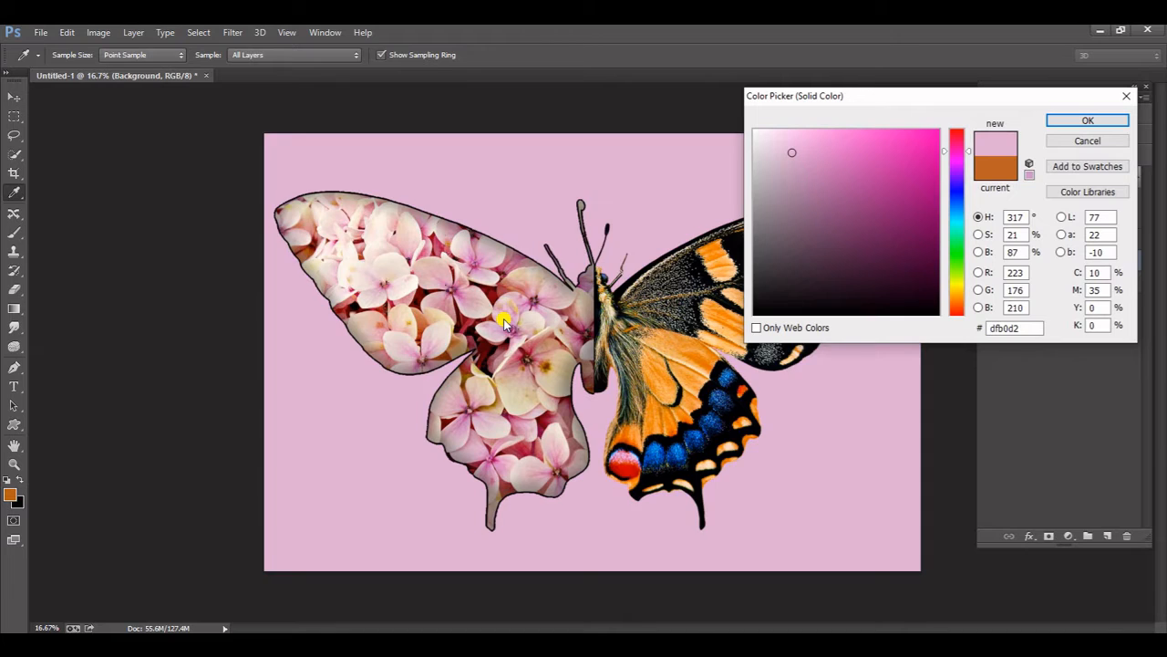
{"action": "left_click", "coordinate": [398, 297]}
{"action": "left_click", "coordinate": [402, 285]}
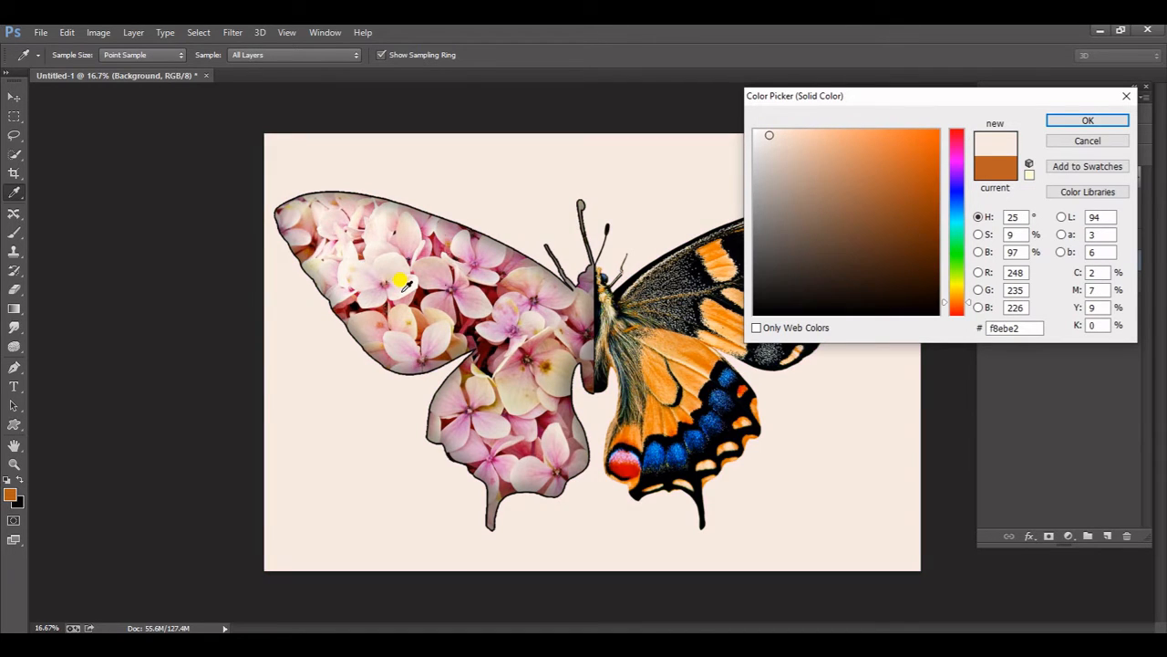
{"action": "left_click", "coordinate": [376, 311]}
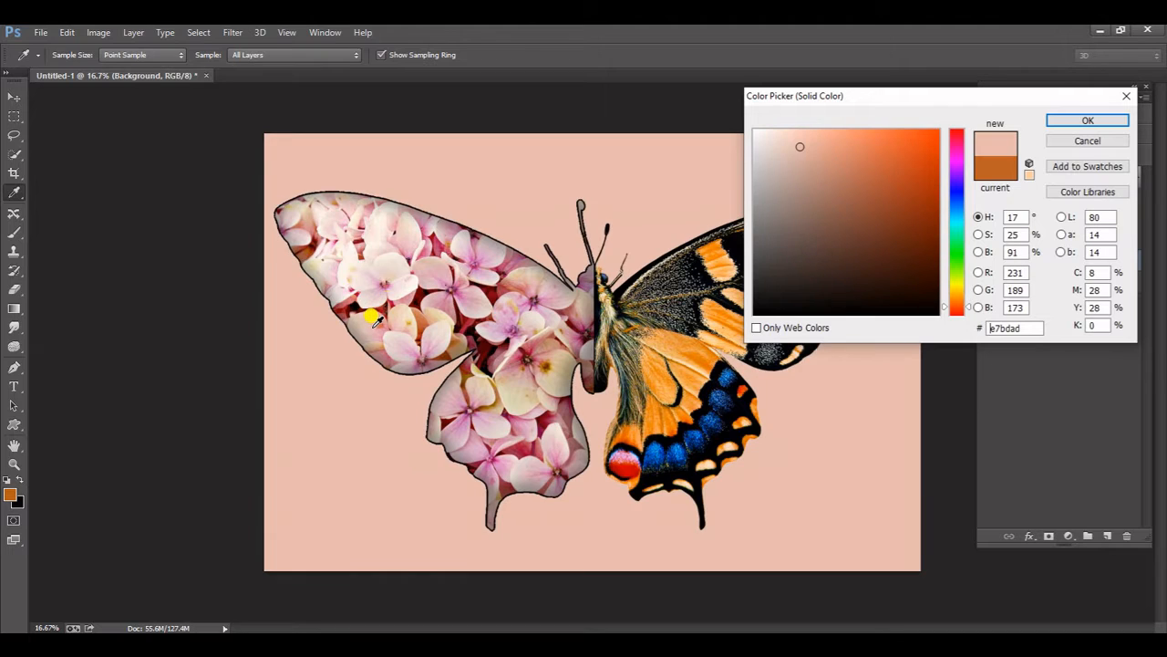
{"action": "left_click", "coordinate": [376, 320]}
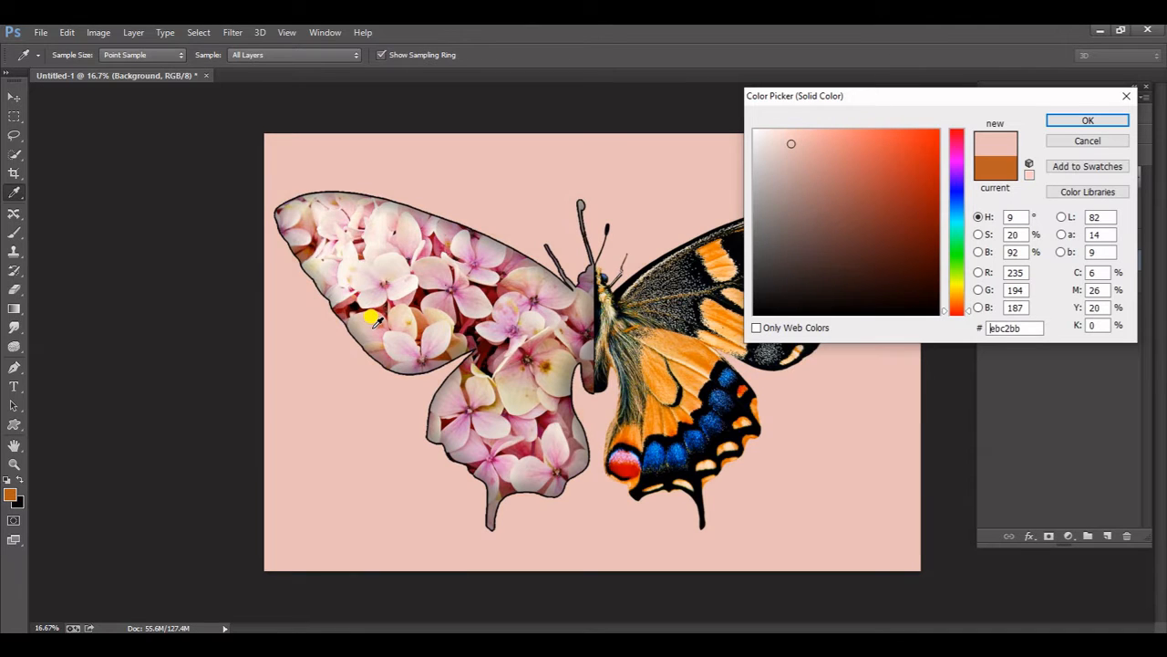
{"action": "left_click", "coordinate": [1088, 119]}
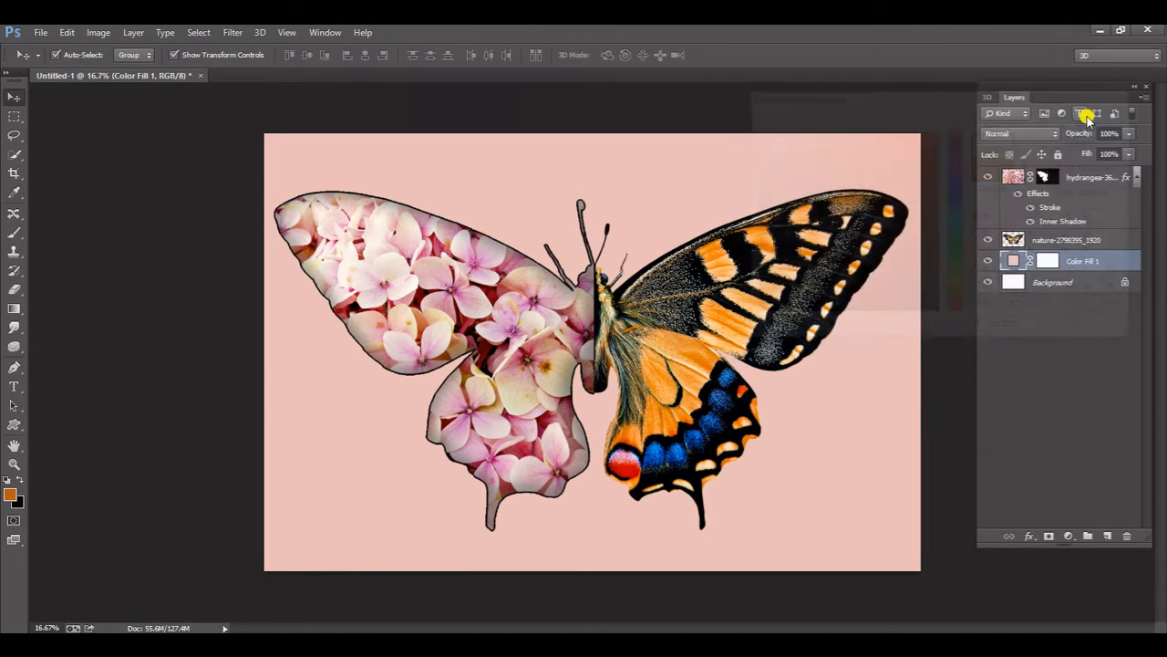
Create a new 18 × 12 inch RGB document at 300 pixels/inch with a white background and make it the active document
{"action": "left_click", "coordinate": [43, 33]}
{"action": "left_click", "coordinate": [70, 44]}
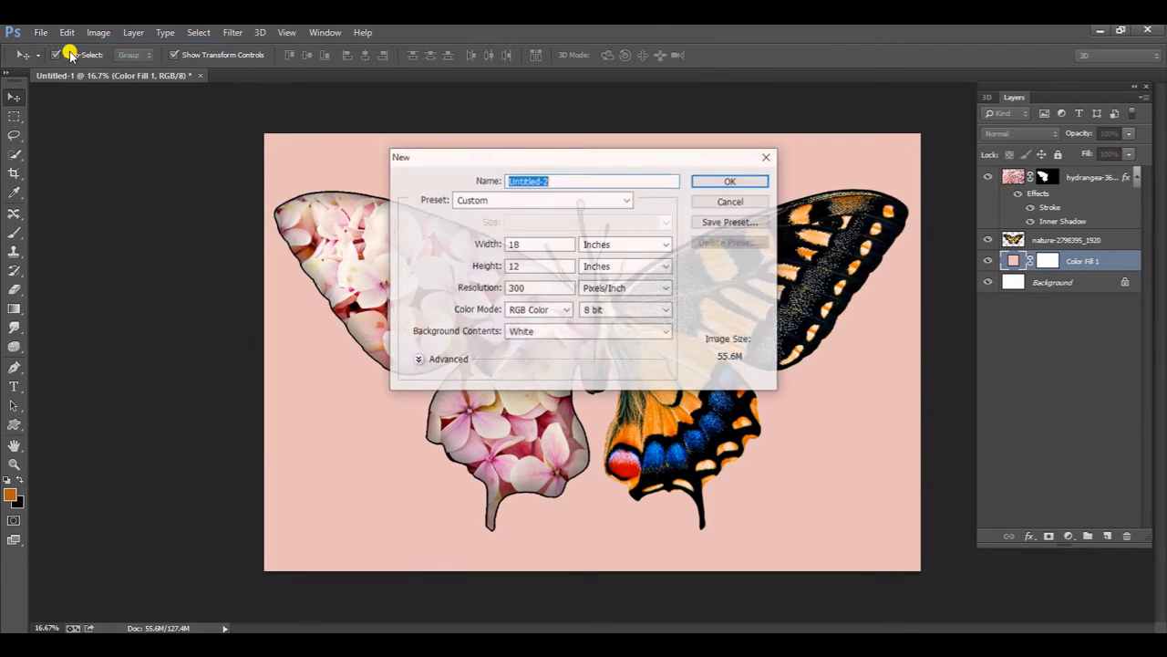
{"action": "left_click", "coordinate": [718, 181]}
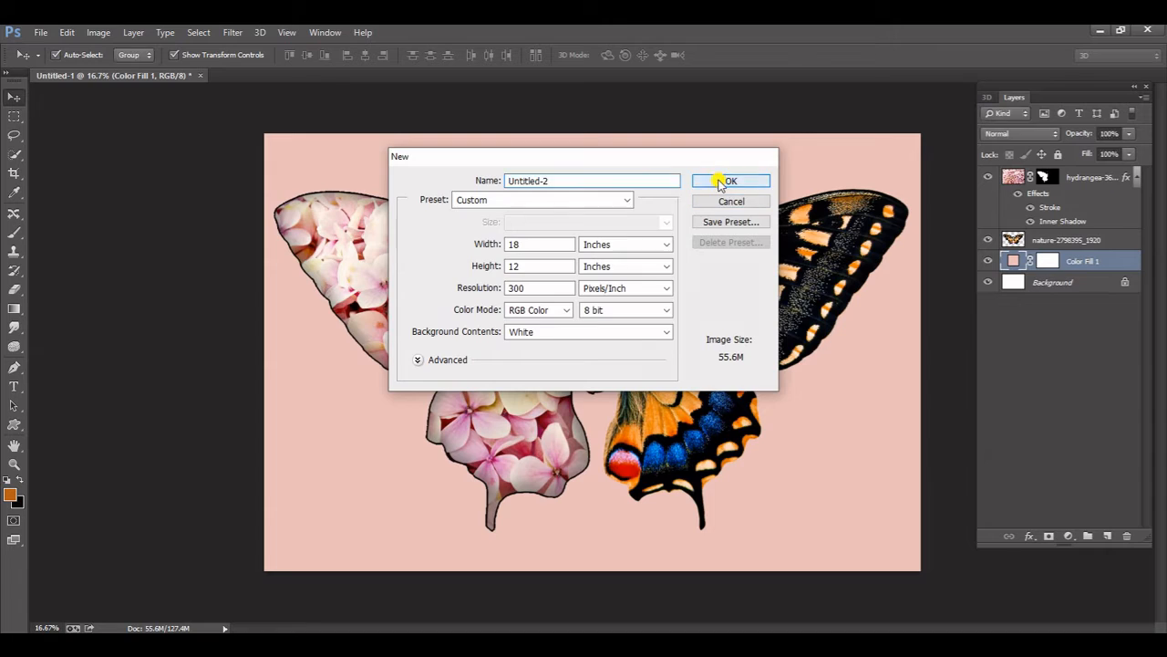
{"action": "left_click", "coordinate": [171, 76]}
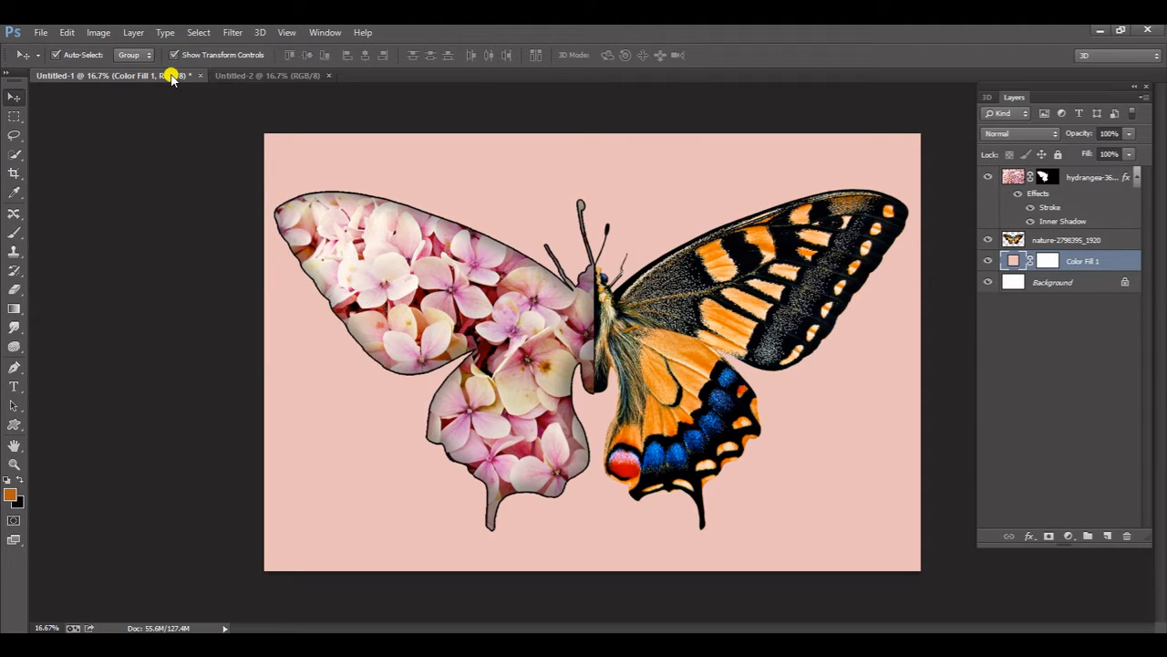
{"action": "left_click", "coordinate": [264, 78]}
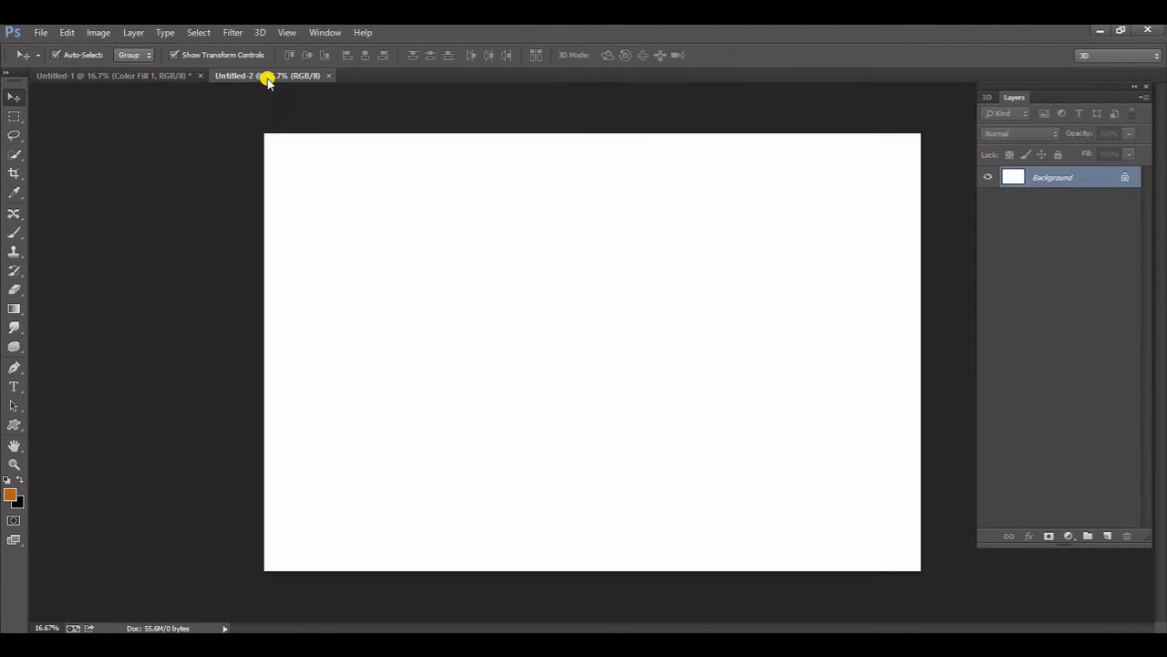
Place the image butterfly-1525824_1920 from the project folder into the new blank document
{"action": "left_click", "coordinate": [41, 32]}
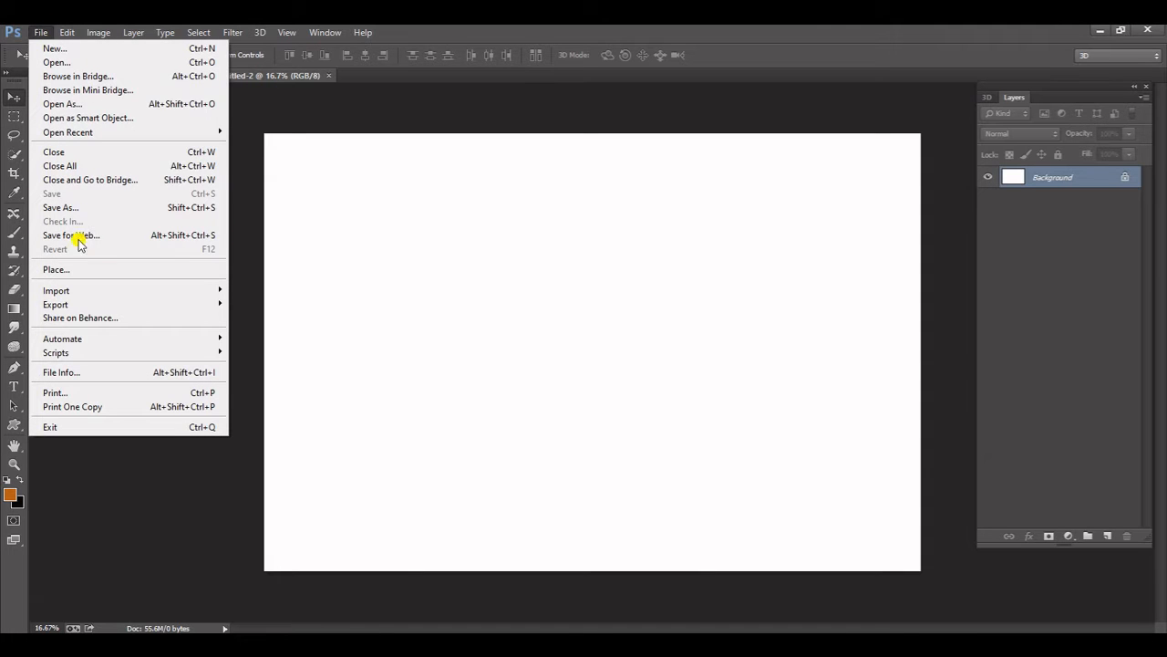
{"action": "left_click", "coordinate": [81, 270]}
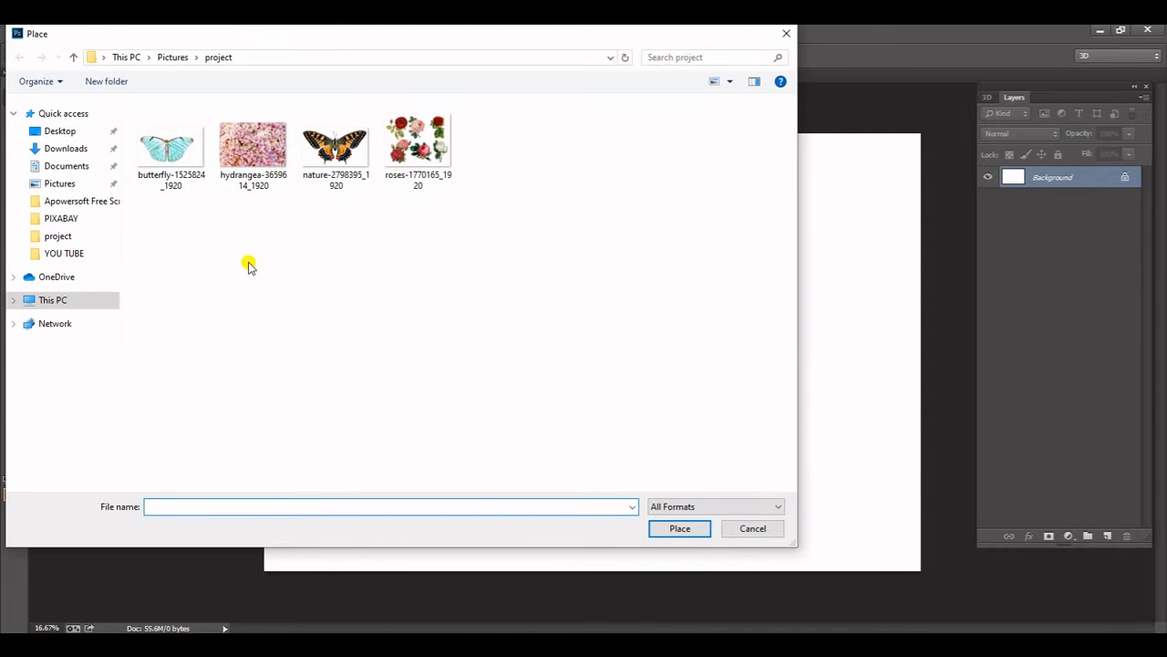
{"action": "left_click", "coordinate": [171, 155]}
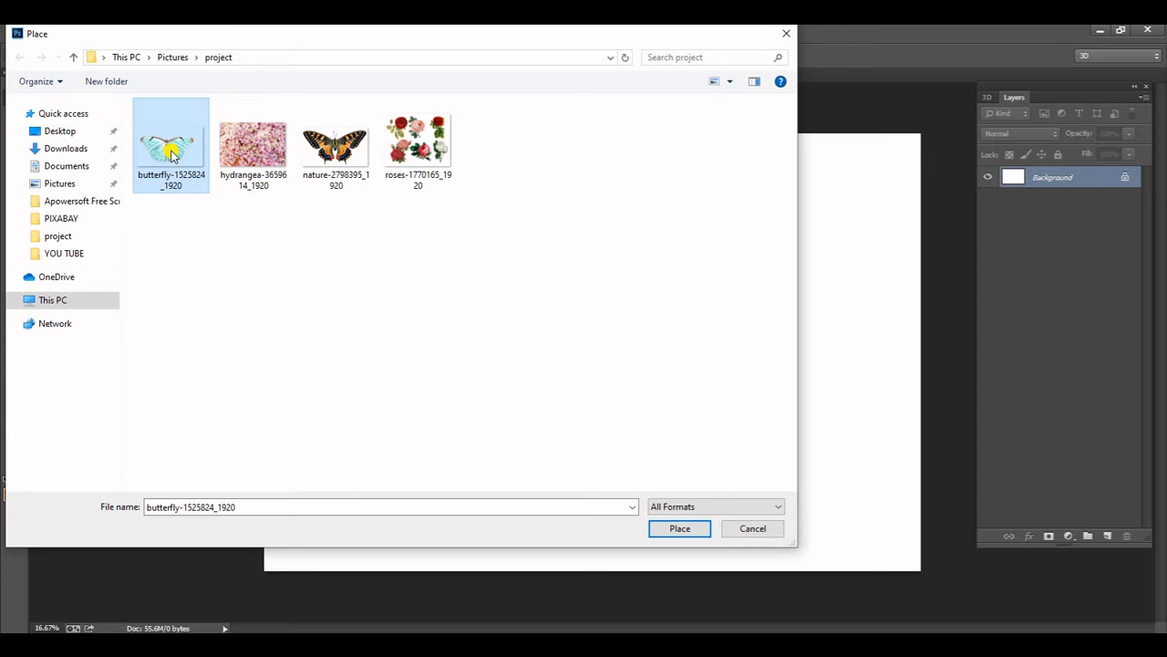
{"action": "left_click", "coordinate": [665, 529]}
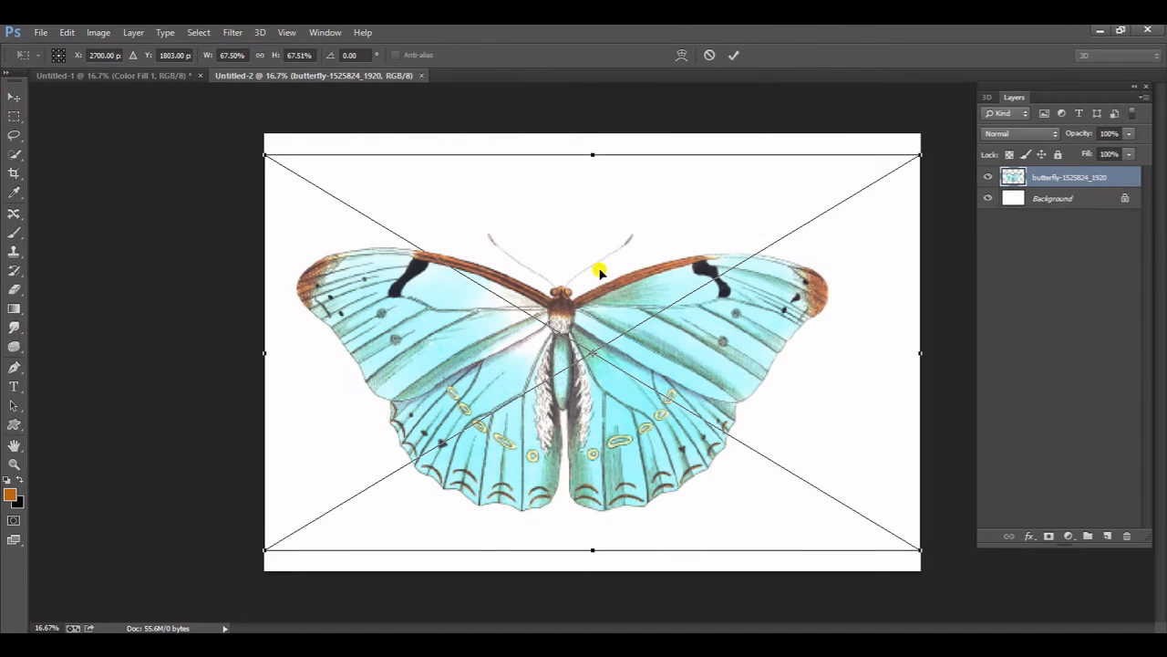
{"action": "left_click", "coordinate": [731, 57]}
Centre the turquoise butterfly on the canvas, enlarge it slightly and apply the transform
{"action": "left_click_drag", "start_coordinate": [693, 305], "coordinate": [659, 319]}
{"action": "left_click", "coordinate": [210, 292]}
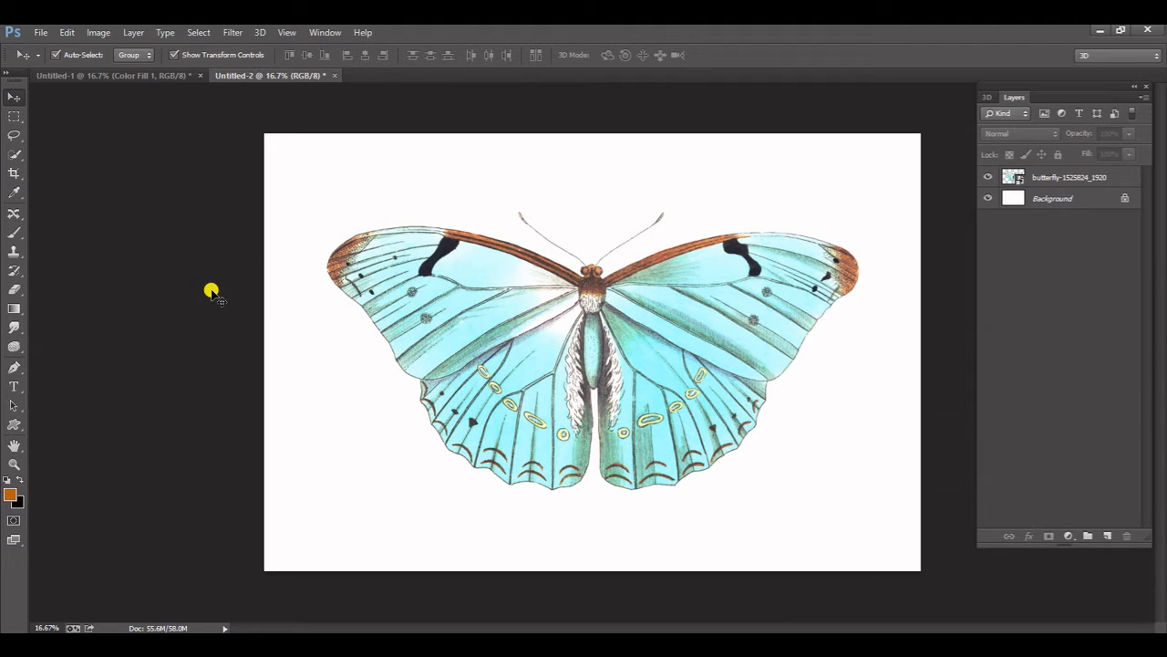
{"action": "left_click", "coordinate": [441, 334]}
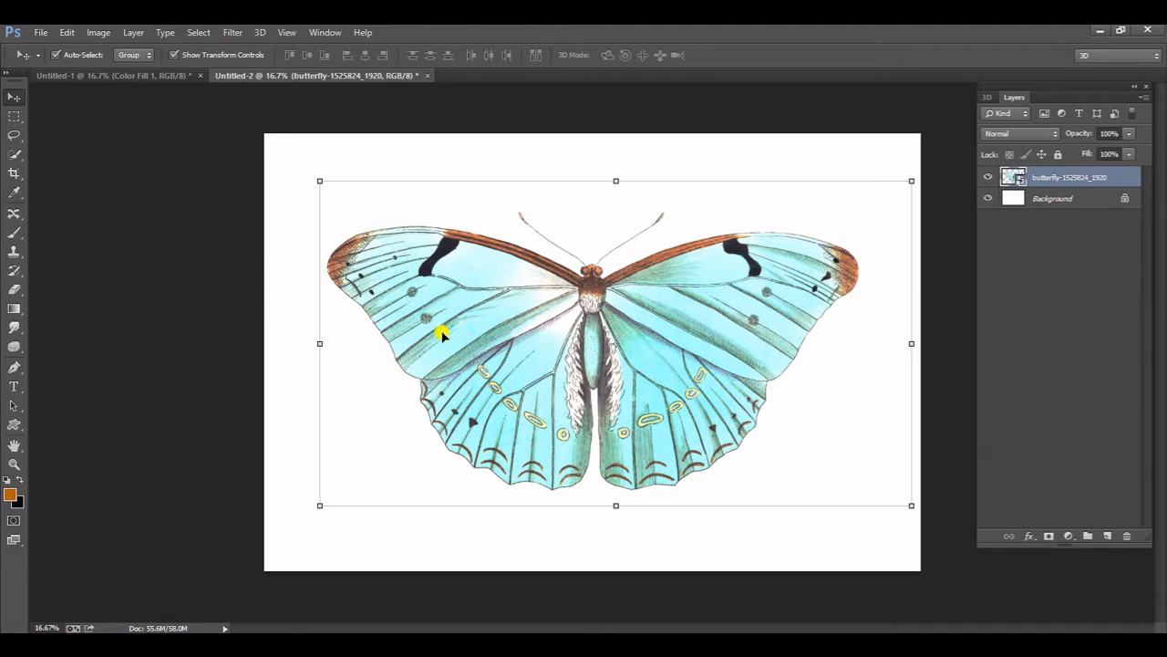
{"action": "mouse_move", "coordinate": [318, 179]}
{"action": "left_mouse_down"}
{"action": "mouse_move", "coordinate": [304, 161]}
{"action": "mouse_move", "coordinate": [318, 195]}
{"action": "left_mouse_up"}
{"action": "left_click_drag", "start_coordinate": [297, 156], "coordinate": [269, 144]}
{"action": "left_click_drag", "start_coordinate": [652, 359], "coordinate": [660, 347]}
{"action": "left_click", "coordinate": [734, 55]}
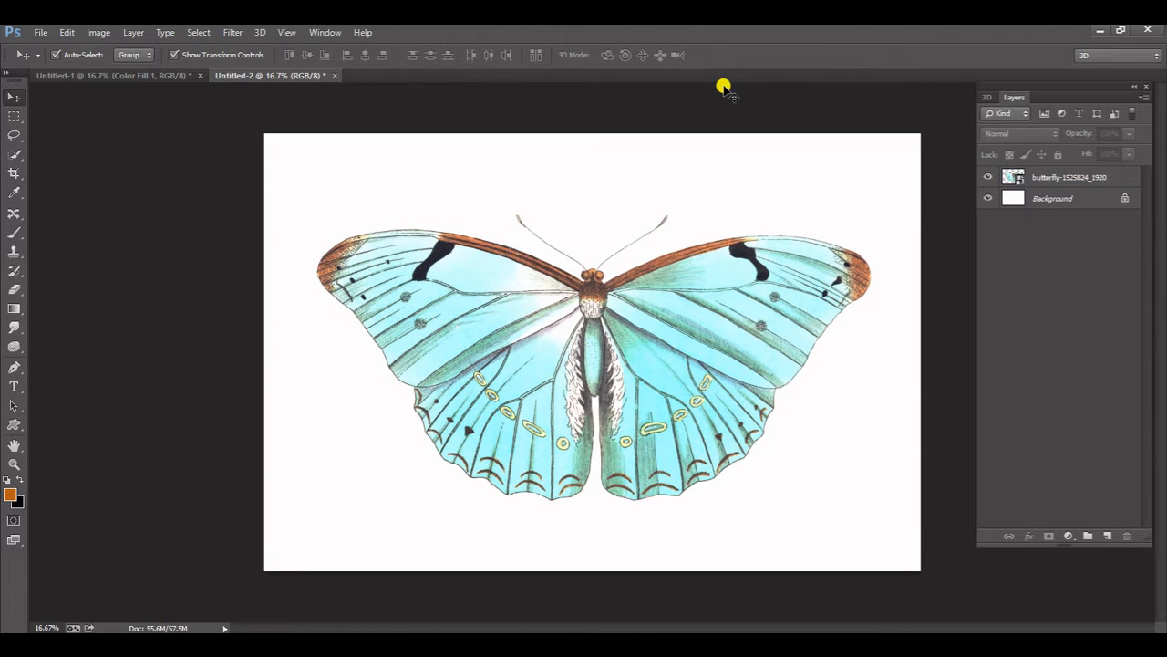
Place the image roses-1770165_1920 above the butterfly and hide the butterfly layer
{"action": "left_click", "coordinate": [41, 32]}
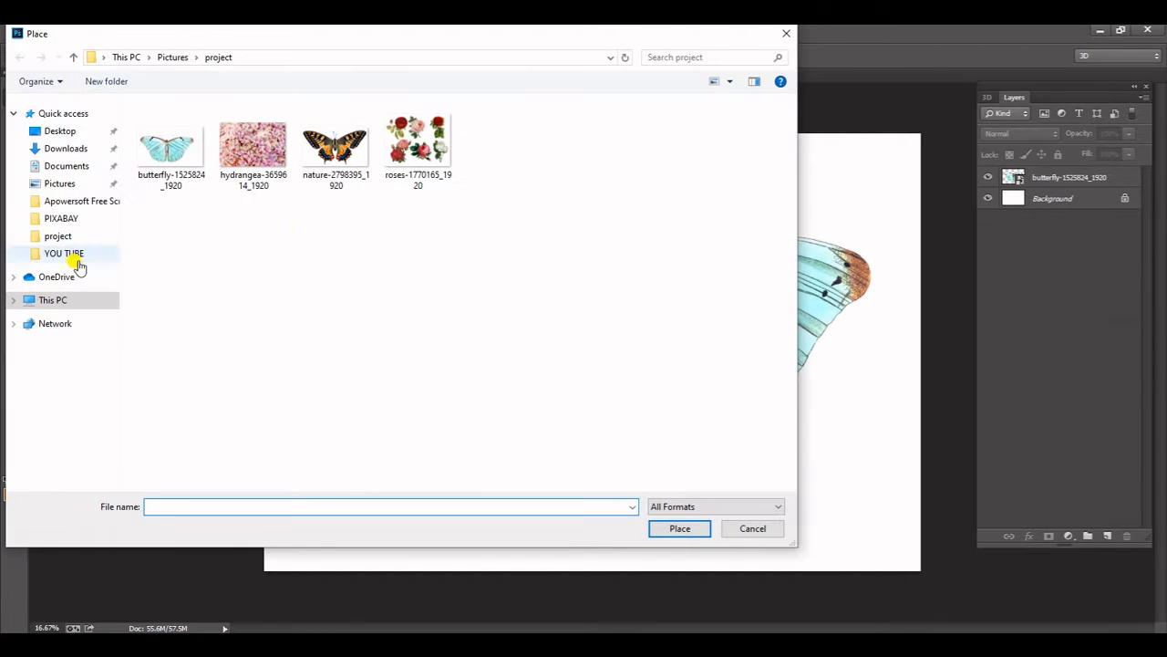
{"action": "left_click", "coordinate": [410, 153]}
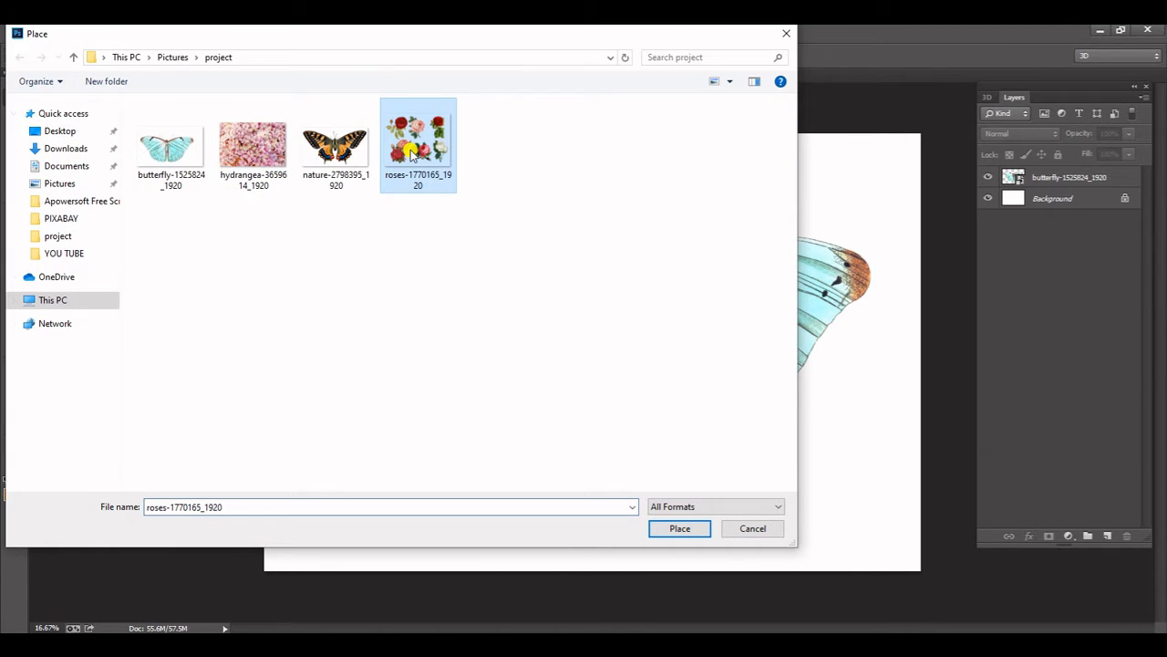
{"action": "left_click", "coordinate": [664, 529]}
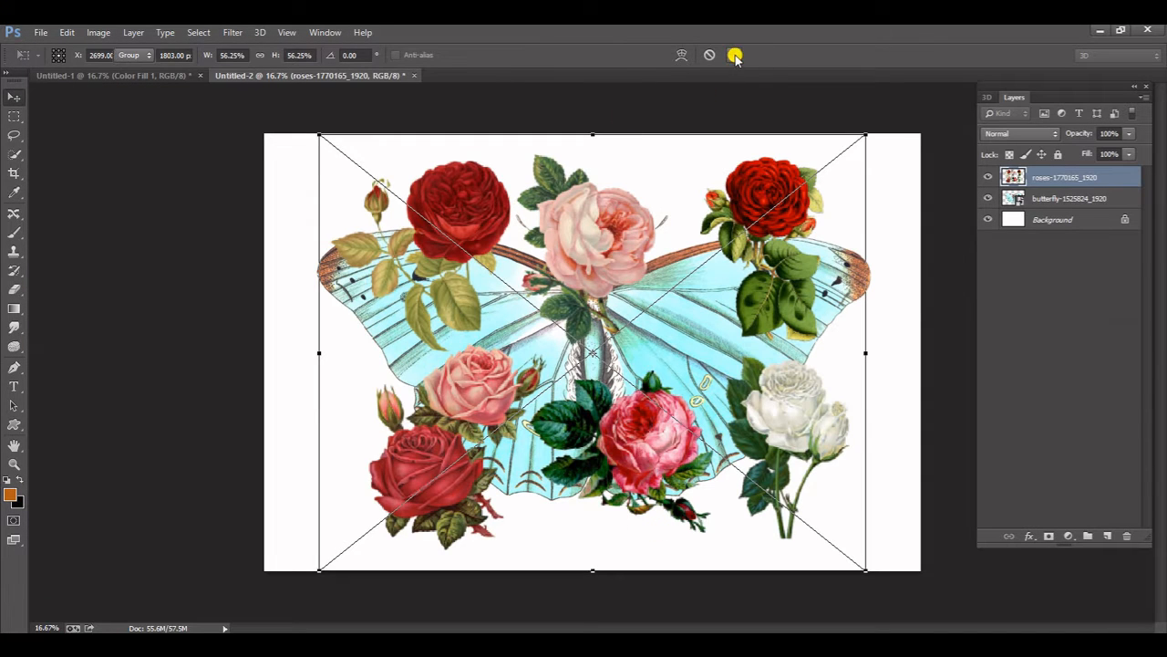
{"action": "left_click", "coordinate": [735, 55]}
{"action": "left_click", "coordinate": [209, 229]}
{"action": "left_click", "coordinate": [987, 198]}
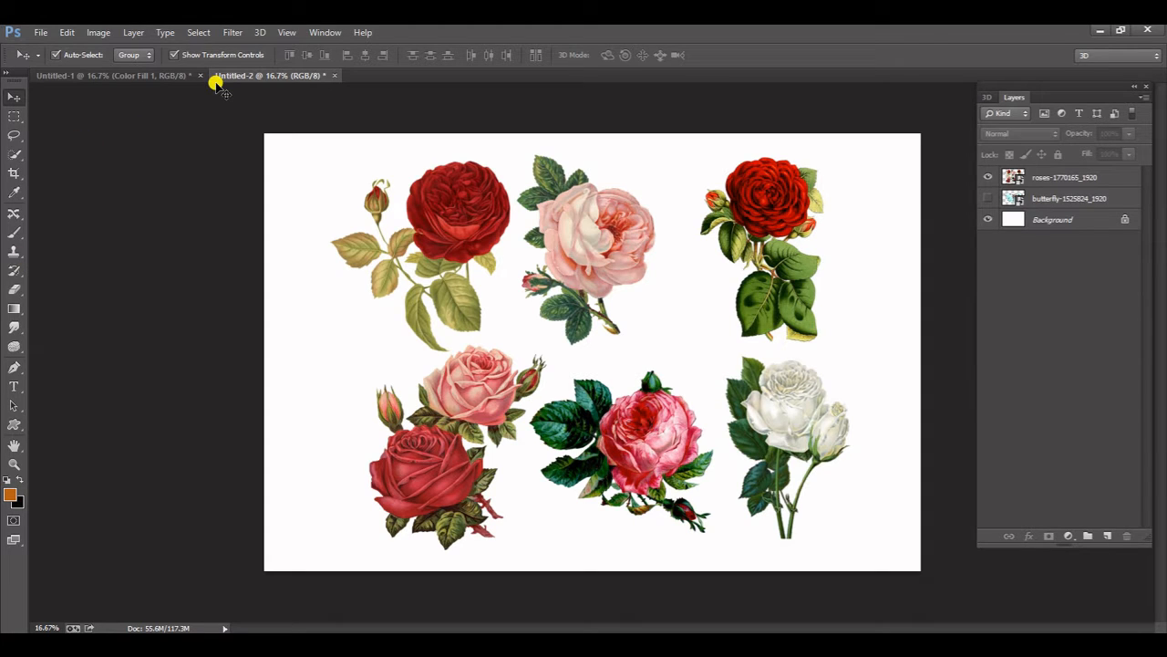
Create another white 18 × 12 inch RGB document at 300 pixels/inch and return to the roses document
{"action": "left_click", "coordinate": [41, 32]}
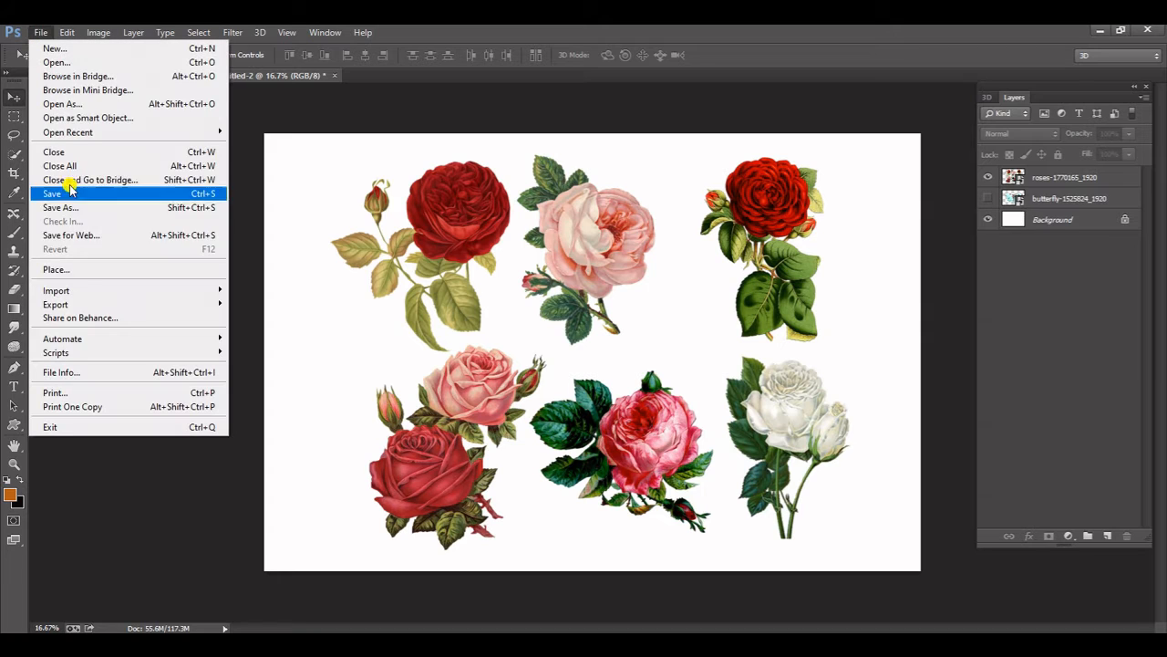
{"action": "left_click", "coordinate": [73, 48]}
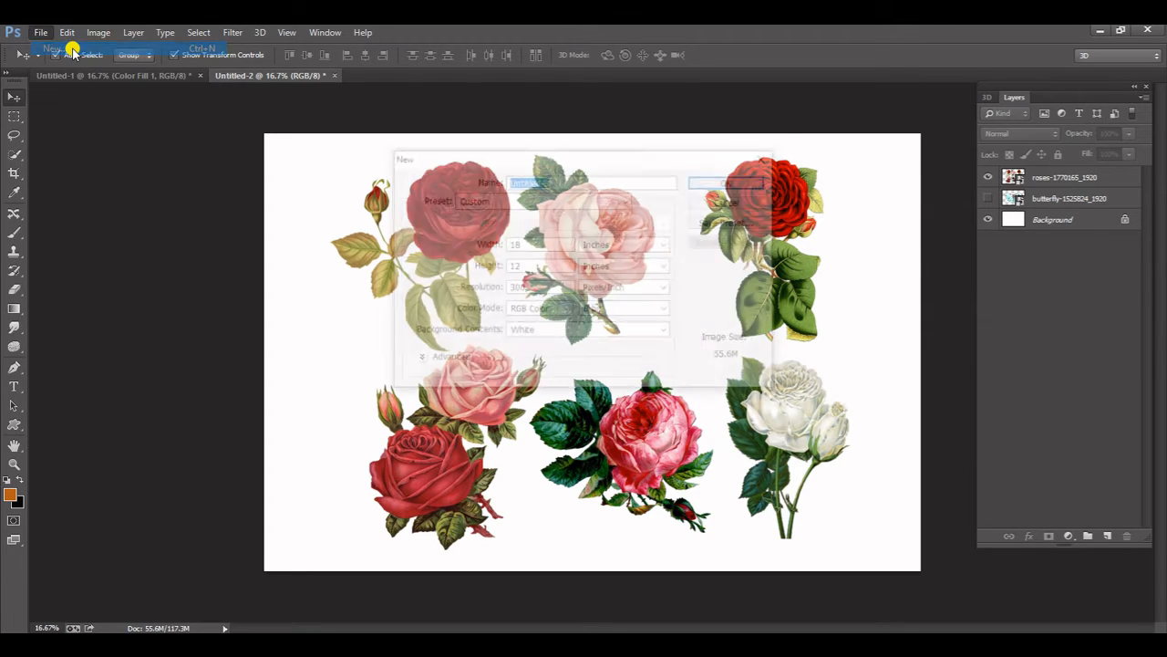
{"action": "left_click", "coordinate": [719, 181]}
{"action": "left_click", "coordinate": [307, 77]}
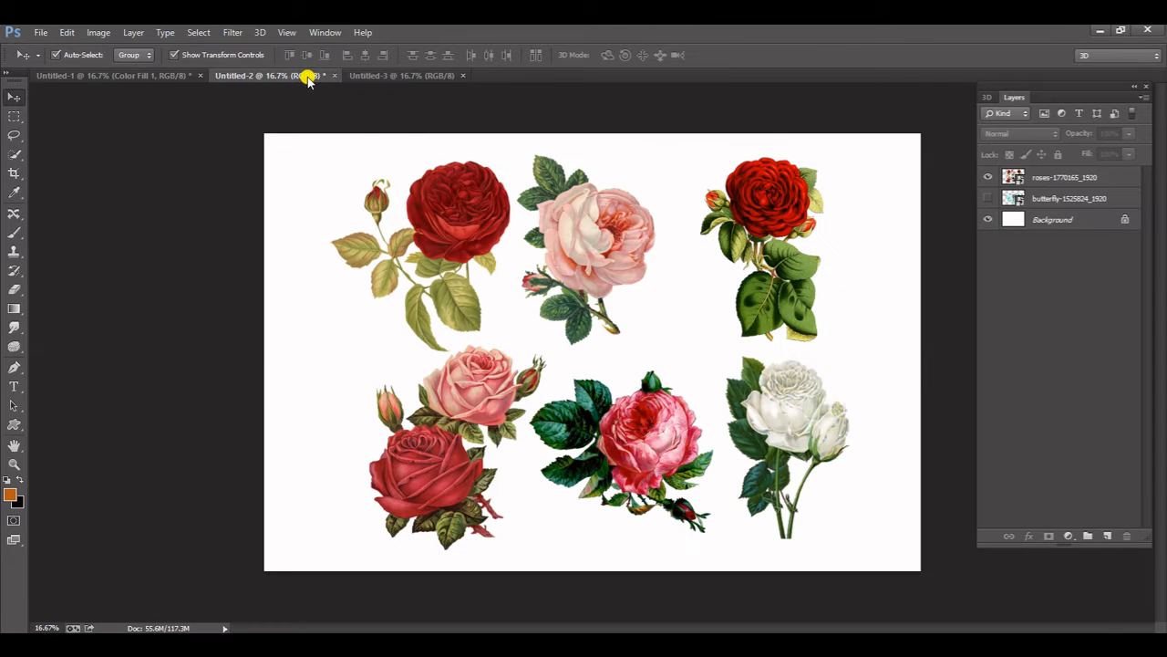
Choose the Quick Selection tool and make the roses-1770165_1920 layer active
{"action": "right_click", "coordinate": [20, 157]}
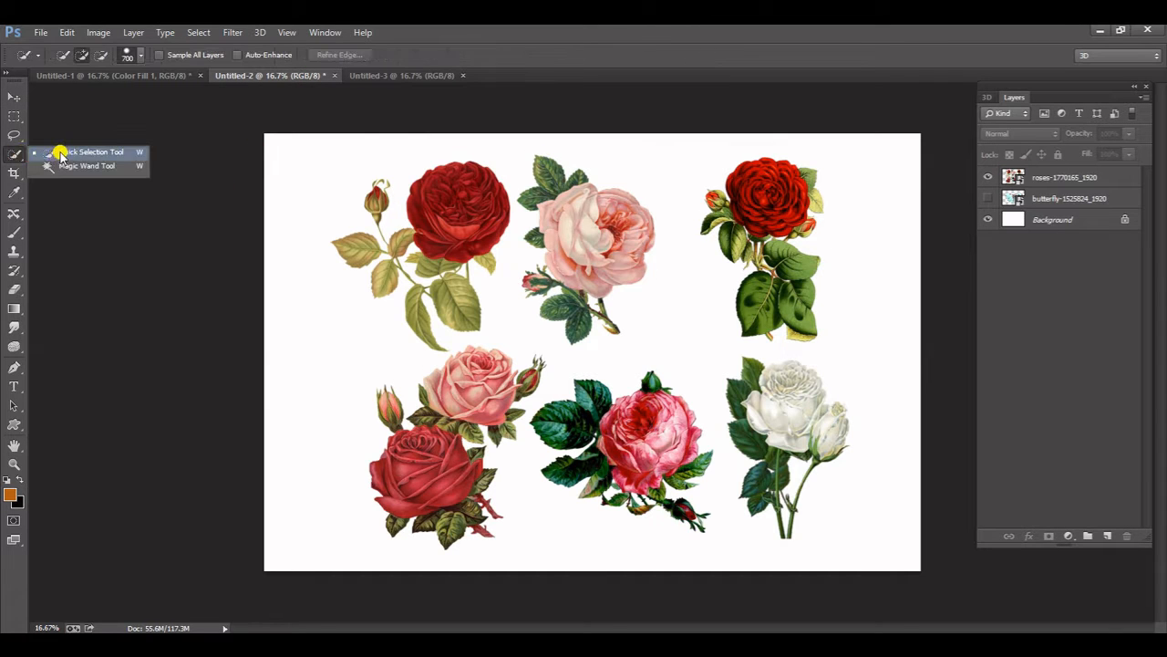
{"action": "left_click", "coordinate": [60, 154]}
{"action": "left_click", "coordinate": [460, 209]}
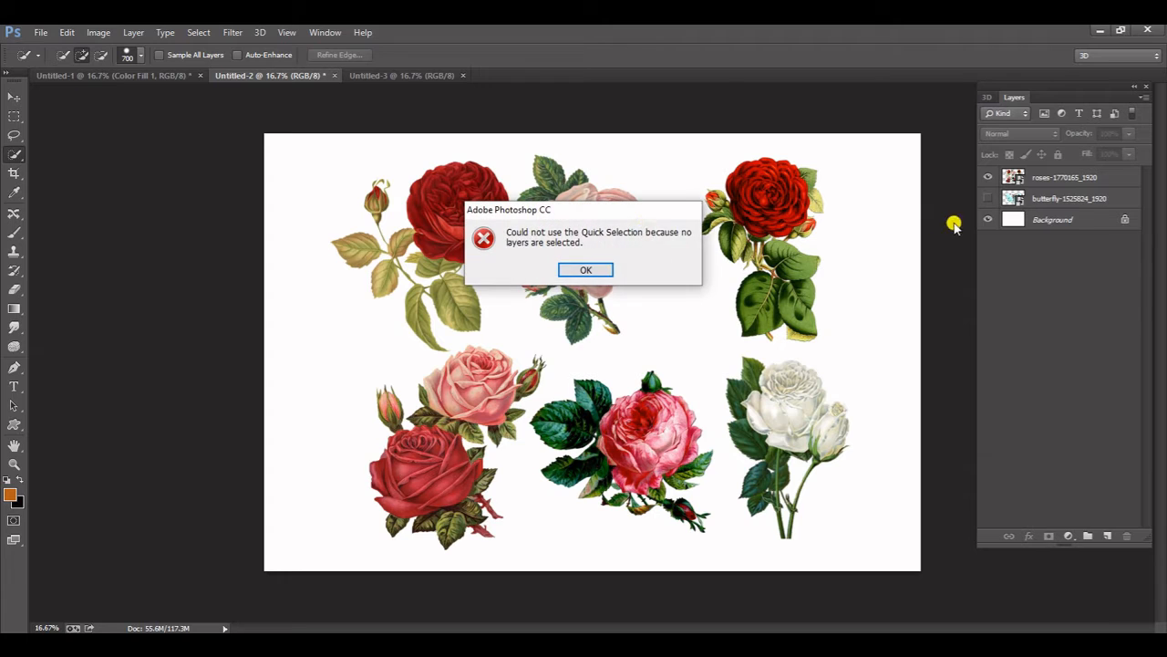
{"action": "left_click", "coordinate": [580, 270]}
{"action": "left_click", "coordinate": [449, 227]}
{"action": "left_click", "coordinate": [582, 269]}
{"action": "left_click", "coordinate": [1040, 179]}
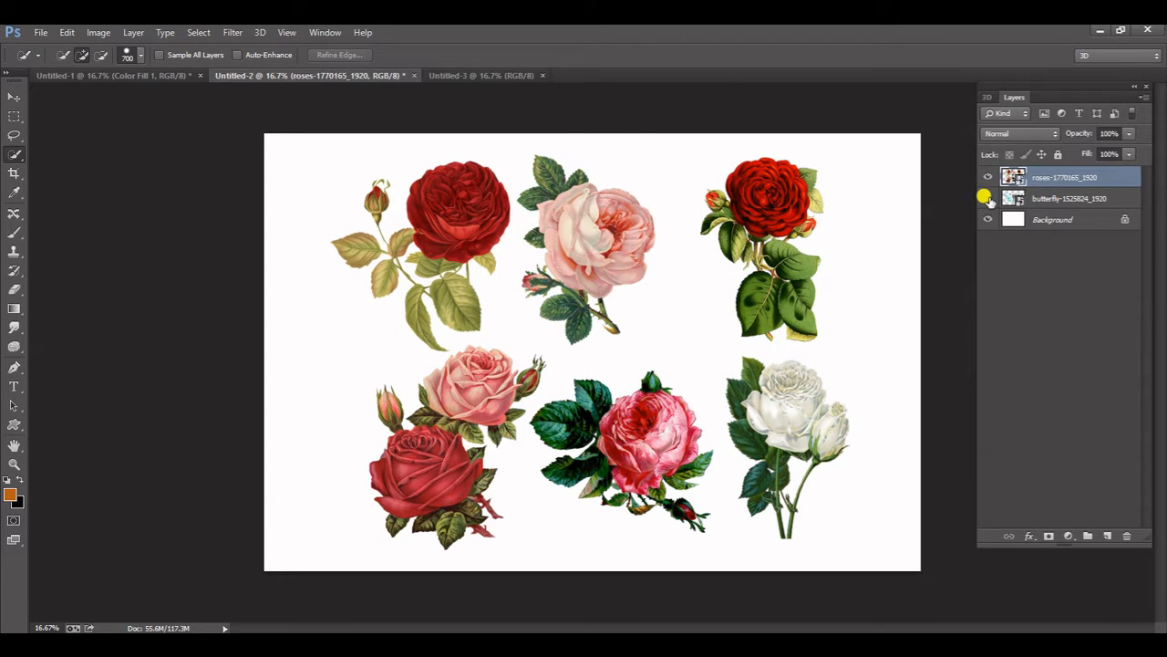
Reduce the Quick Selection brush to 150 and select the upper-left dark red rose with its bud, stem and leaves
{"action": "left_click", "coordinate": [987, 198]}
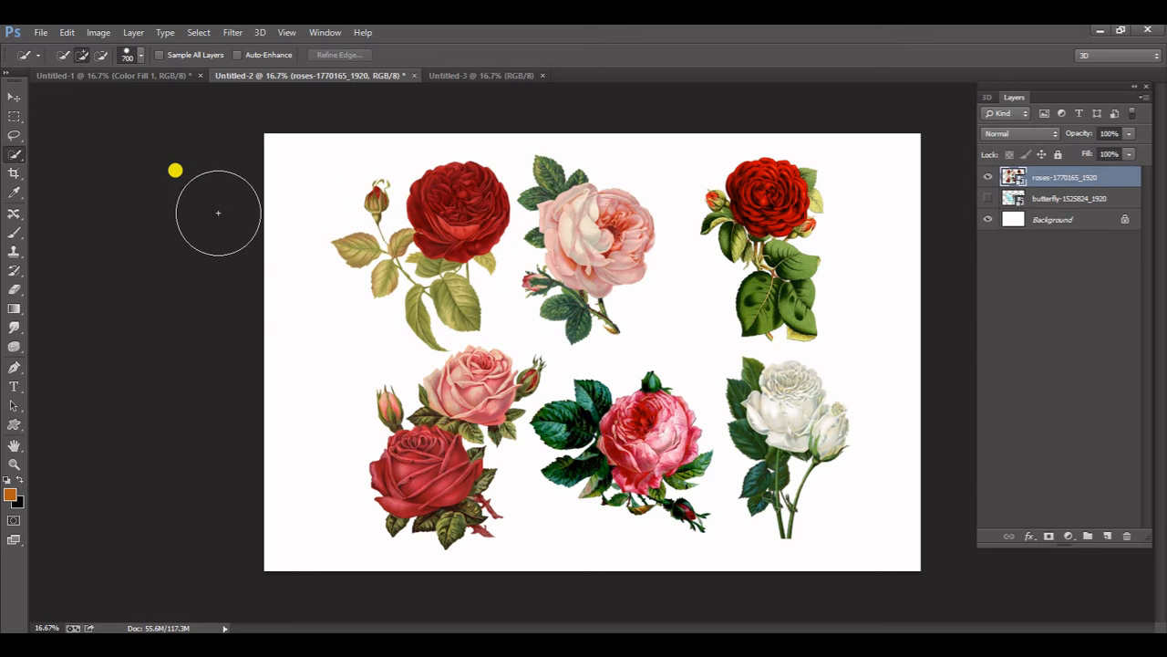
{"action": "key", "text": "bracketleft"}
{"action": "key", "text": "bracketleft"}
{"action": "key", "text": "bracketleft"}
{"action": "key", "text": "bracketleft"}
{"action": "key", "text": "bracketleft"}
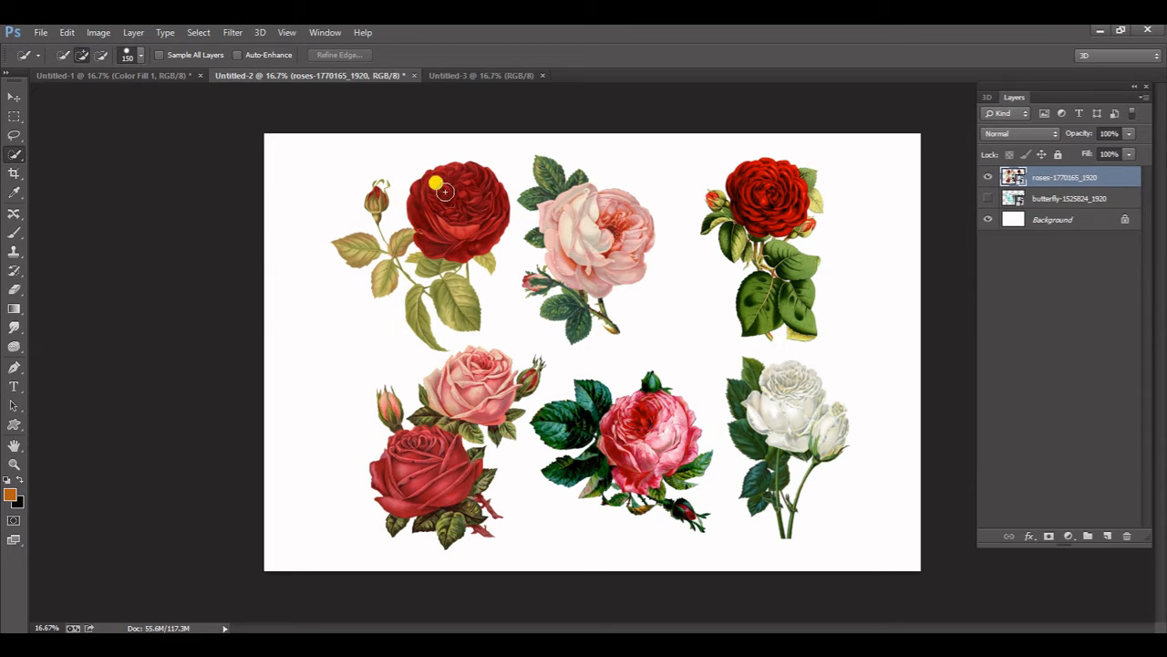
{"action": "mouse_move", "coordinate": [449, 215]}
{"action": "left_mouse_down"}
{"action": "mouse_move", "coordinate": [452, 268]}
{"action": "mouse_move", "coordinate": [435, 295]}
{"action": "mouse_move", "coordinate": [408, 307]}
{"action": "mouse_move", "coordinate": [365, 244]}
{"action": "mouse_move", "coordinate": [378, 185]}
{"action": "left_mouse_up"}
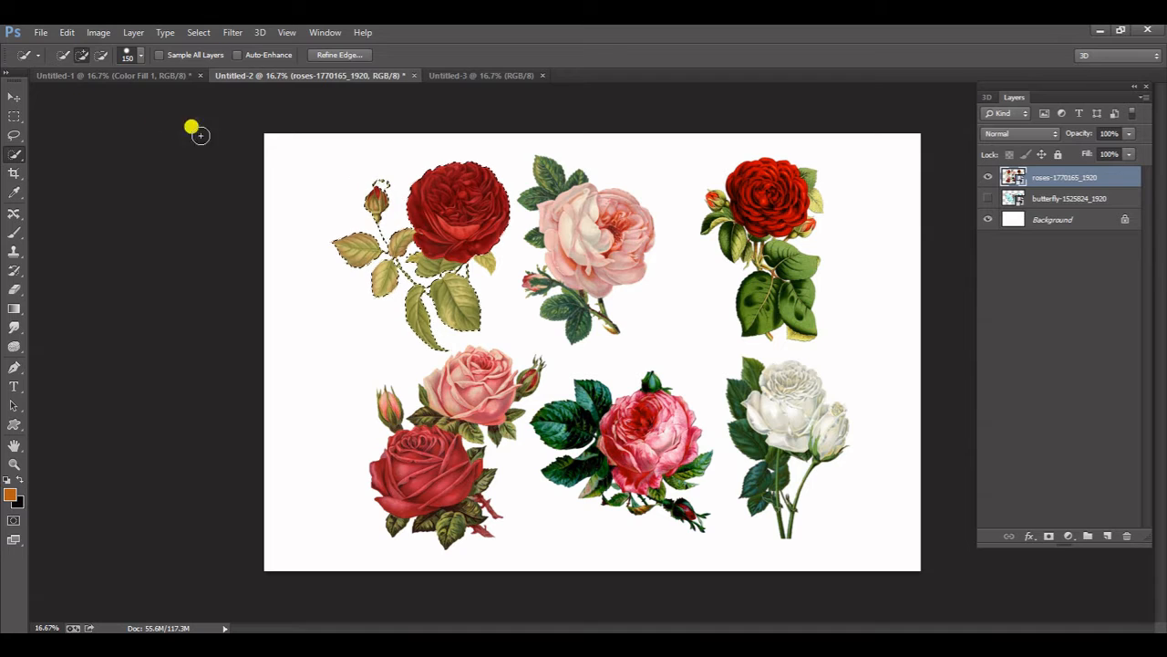
Try to copy the selected dark red rose into the Untitled-3 document with the Move tool
{"action": "left_click", "coordinate": [11, 93]}
{"action": "mouse_move", "coordinate": [447, 235]}
{"action": "left_mouse_down"}
{"action": "mouse_move", "coordinate": [444, 169]}
{"action": "mouse_move", "coordinate": [445, 238]}
{"action": "left_mouse_up"}
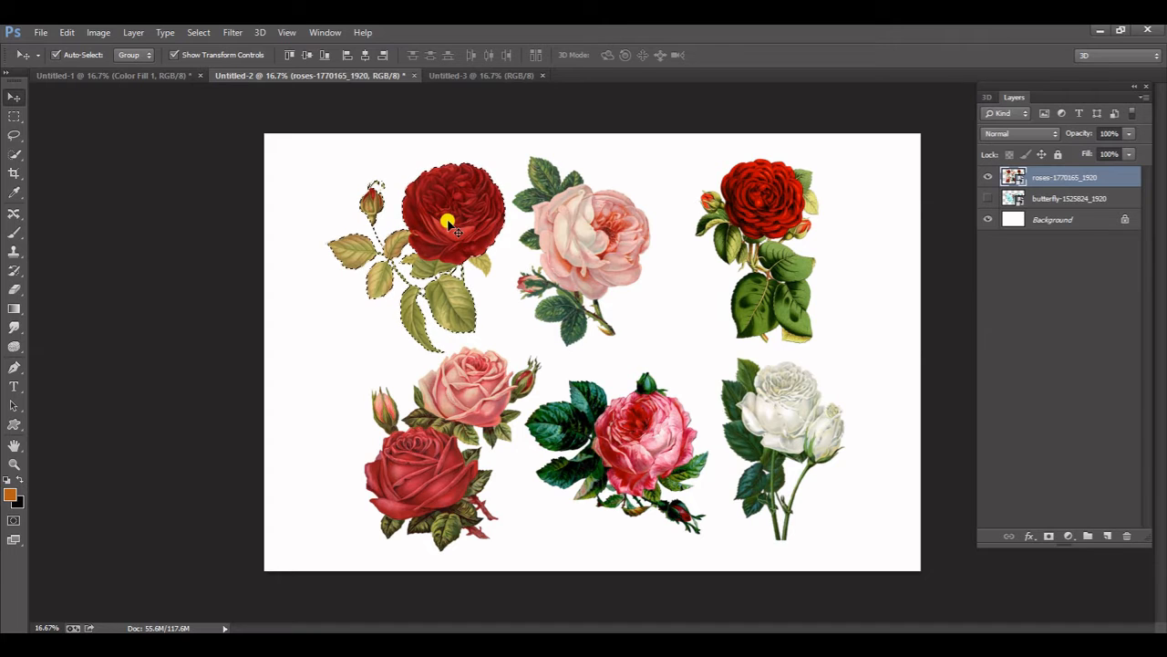
{"action": "left_click_drag", "start_coordinate": [425, 224], "coordinate": [465, 231]}
{"action": "left_click", "coordinate": [170, 308]}
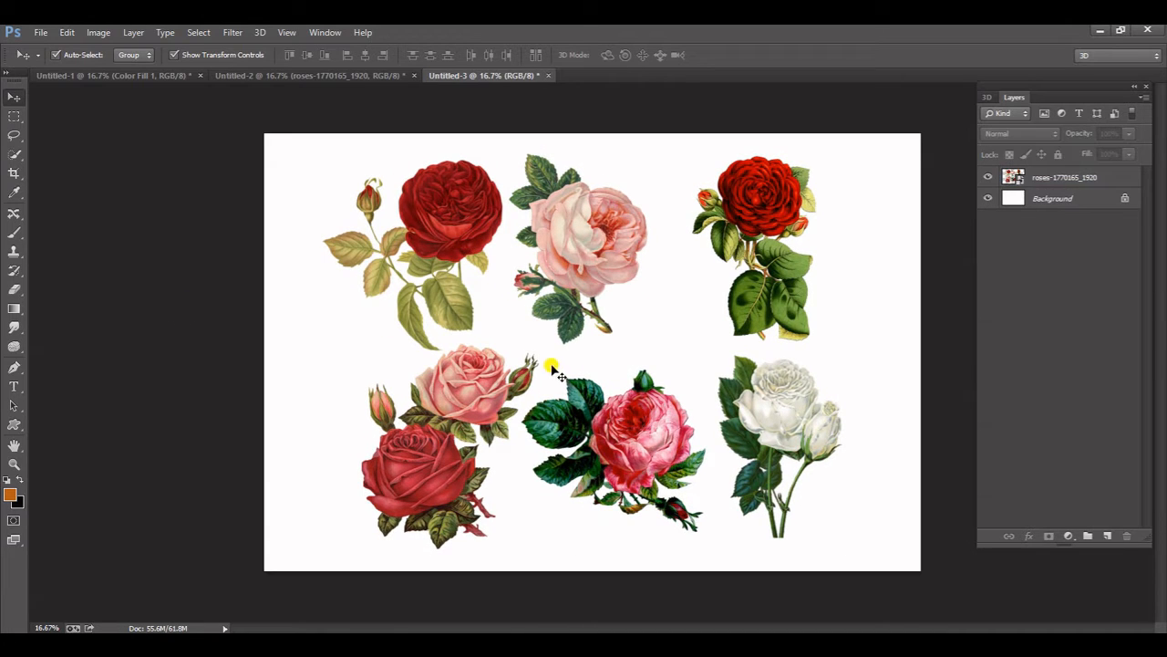
Rasterize the roses-1770165_1920 layer in the Untitled-3 document
{"action": "left_click", "coordinate": [594, 286]}
{"action": "left_click", "coordinate": [130, 32]}
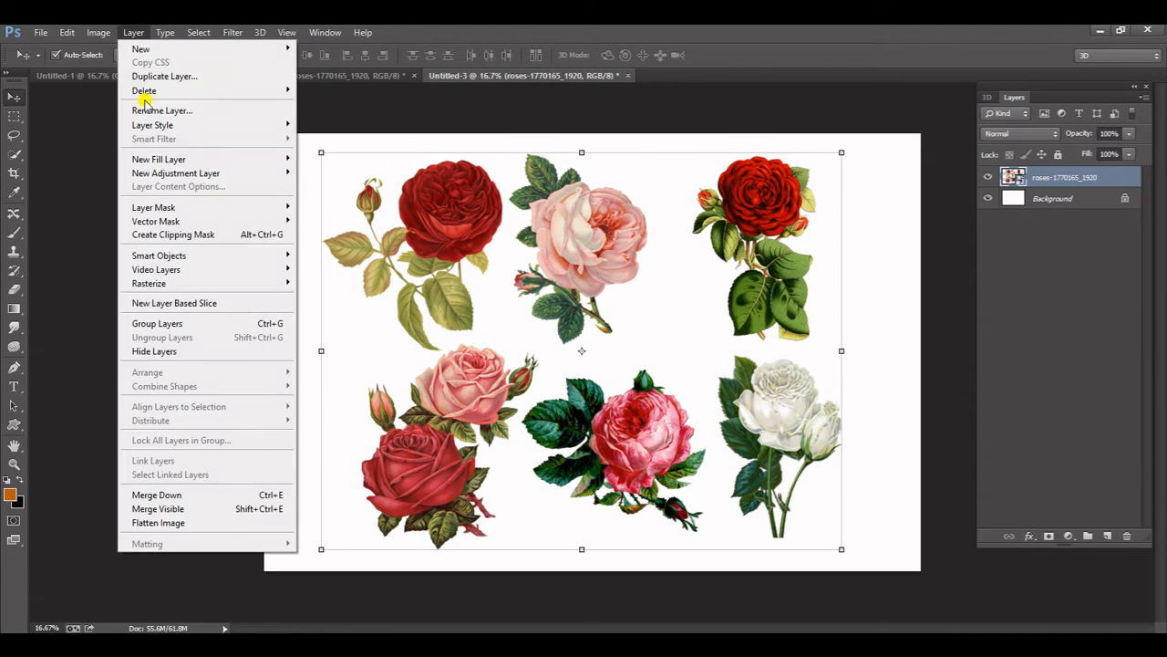
{"action": "mouse_move", "coordinate": [240, 285]}
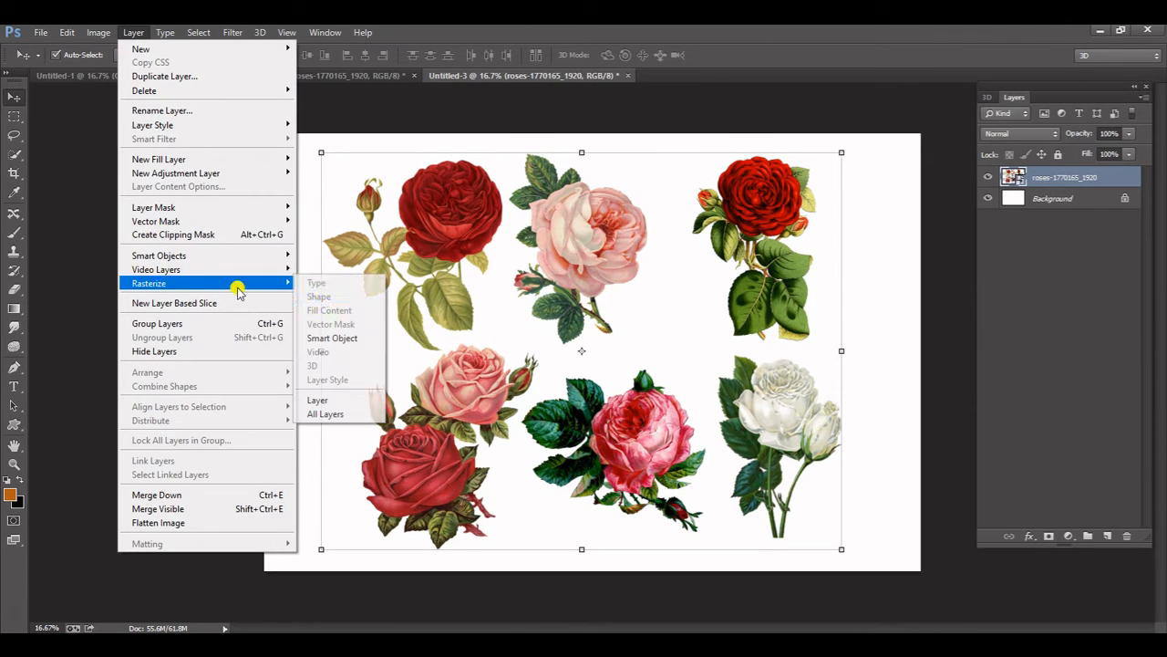
{"action": "left_click", "coordinate": [319, 400]}
{"action": "left_click", "coordinate": [192, 319]}
Quick-select the upper-left dark red rose with its bud, stem and leaves on the roses layer in Untitled-3
{"action": "left_click", "coordinate": [471, 270]}
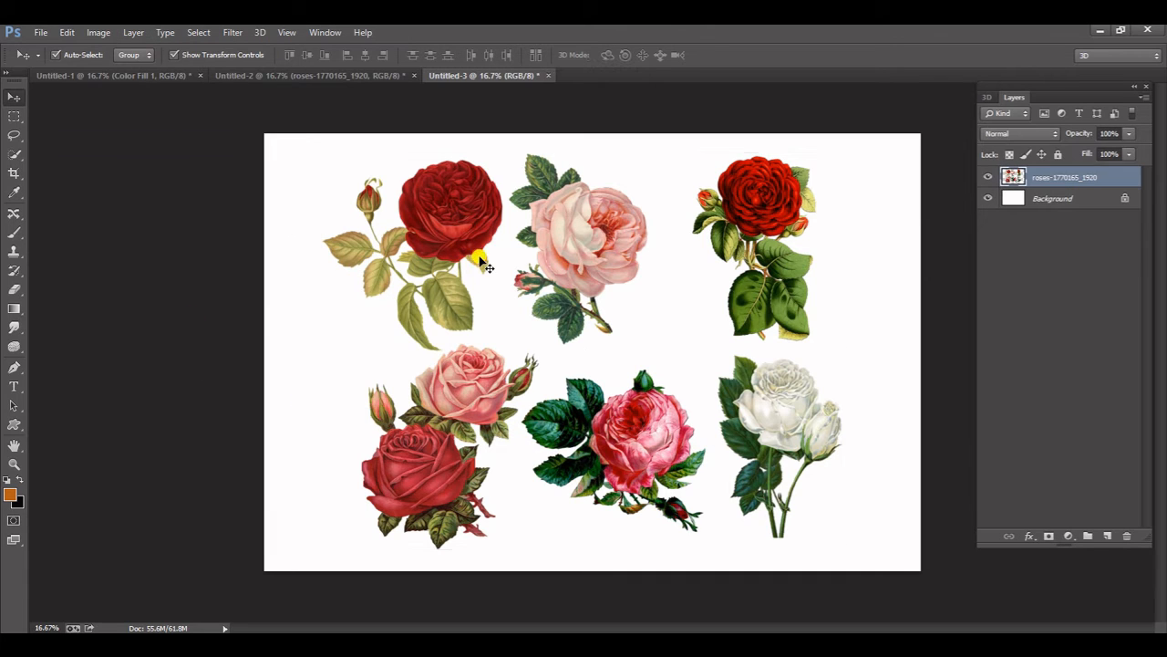
{"action": "left_click", "coordinate": [17, 159]}
{"action": "left_click", "coordinate": [72, 153]}
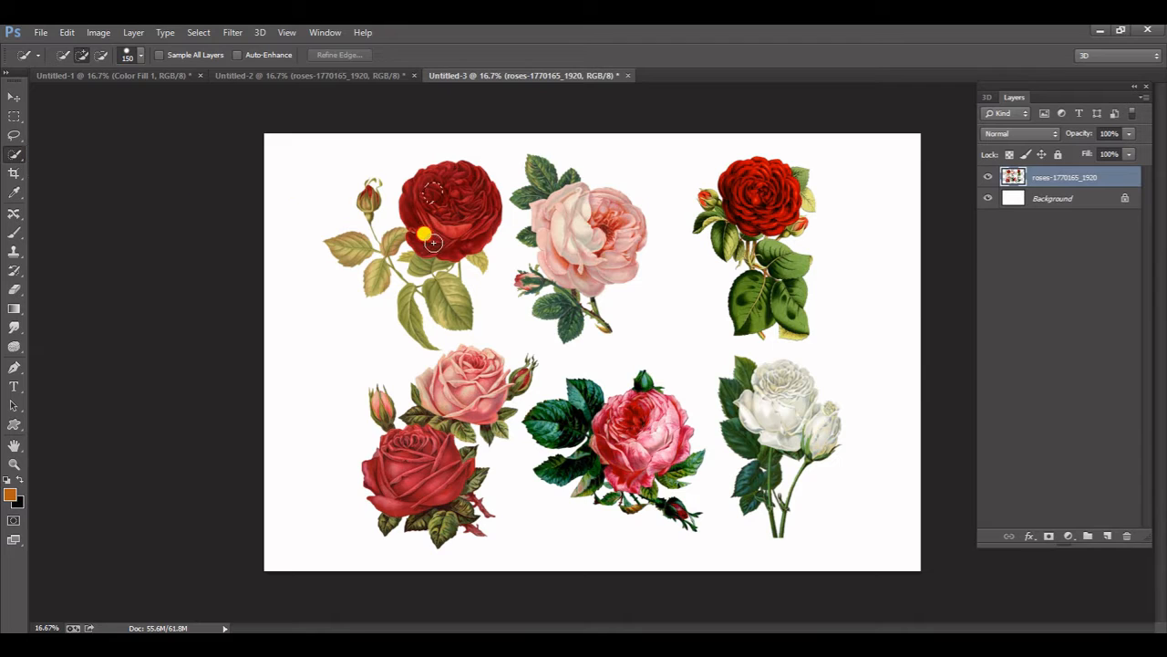
{"action": "mouse_move", "coordinate": [433, 242]}
{"action": "left_mouse_down"}
{"action": "mouse_move", "coordinate": [394, 262]}
{"action": "mouse_move", "coordinate": [372, 202]}
{"action": "mouse_move", "coordinate": [355, 203]}
{"action": "left_mouse_up"}
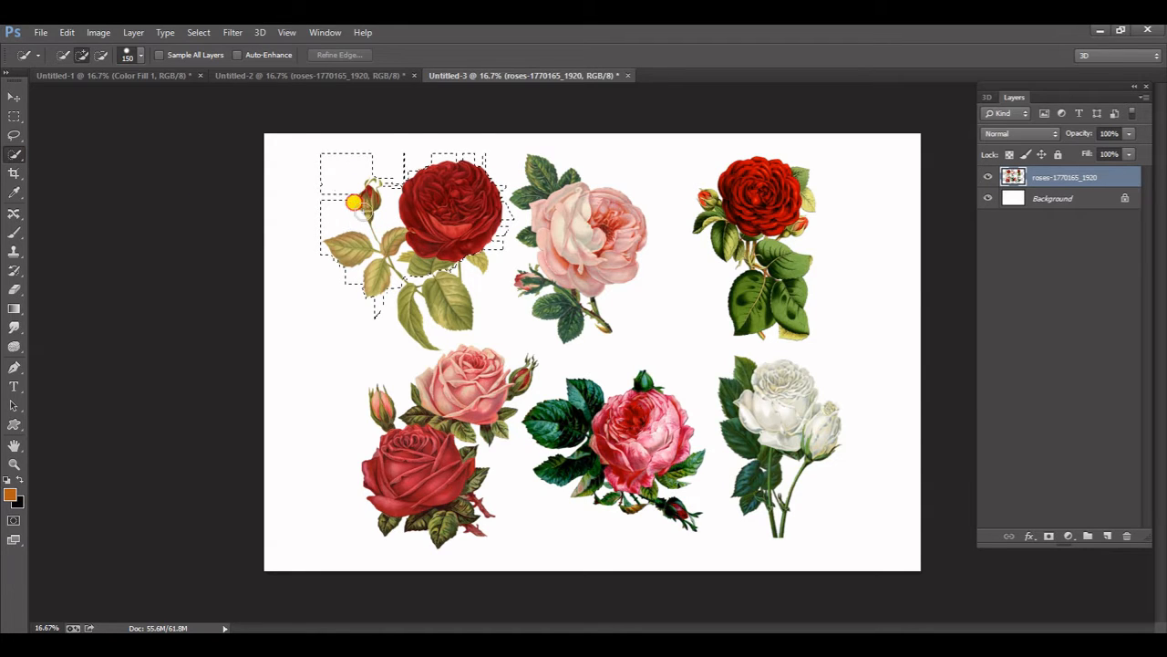
{"action": "mouse_move", "coordinate": [382, 282]}
{"action": "left_mouse_down"}
{"action": "mouse_move", "coordinate": [418, 310]}
{"action": "mouse_move", "coordinate": [445, 293]}
{"action": "mouse_move", "coordinate": [465, 255]}
{"action": "mouse_move", "coordinate": [477, 272]}
{"action": "mouse_move", "coordinate": [461, 257]}
{"action": "mouse_move", "coordinate": [473, 234]}
{"action": "mouse_move", "coordinate": [466, 267]}
{"action": "left_mouse_up"}
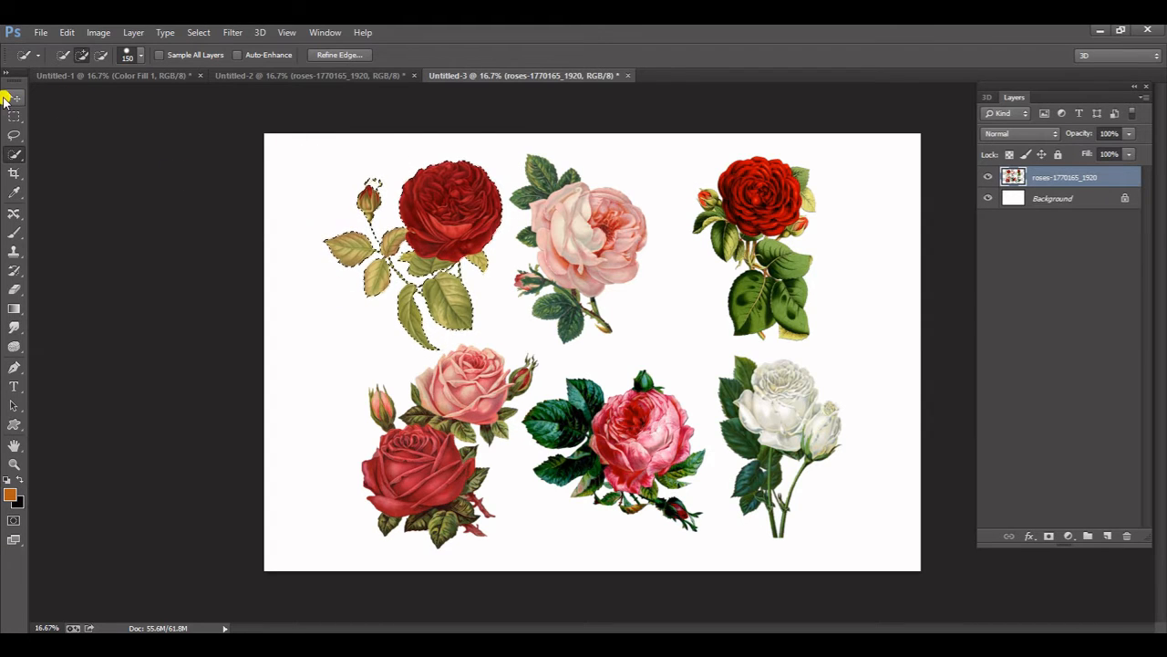
Move the selected dark red rose toward the upper-left corner of the Untitled-3 canvas
{"action": "left_click", "coordinate": [13, 96]}
{"action": "left_click_drag", "start_coordinate": [464, 227], "coordinate": [502, 73]}
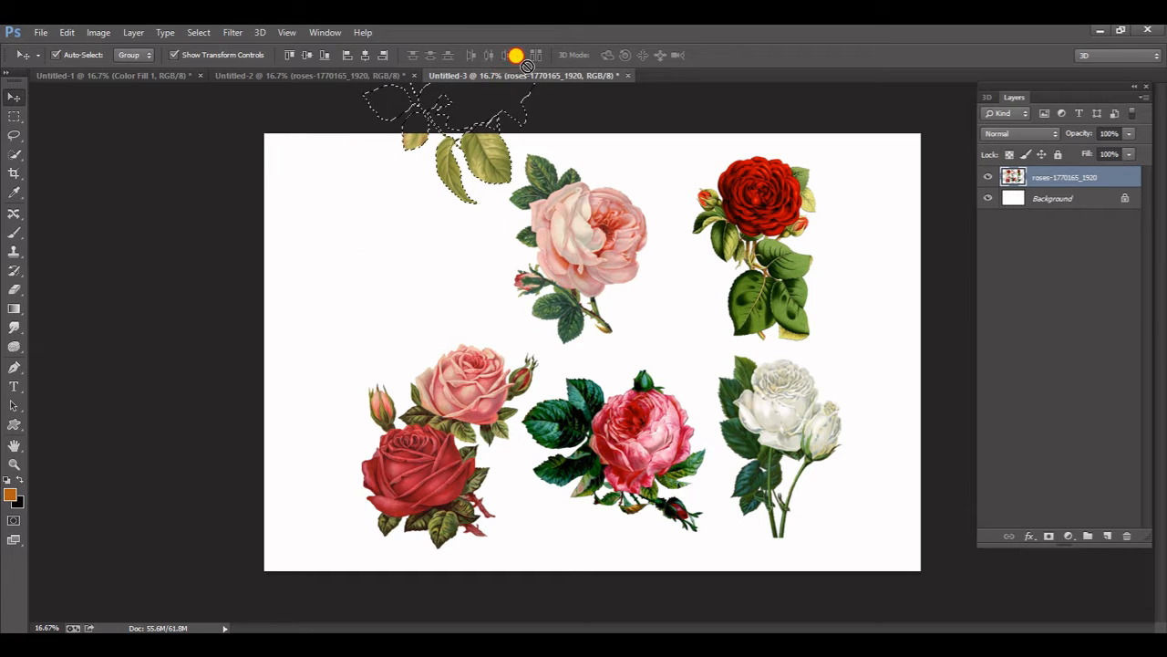
{"action": "left_click_drag", "start_coordinate": [502, 73], "coordinate": [411, 237]}
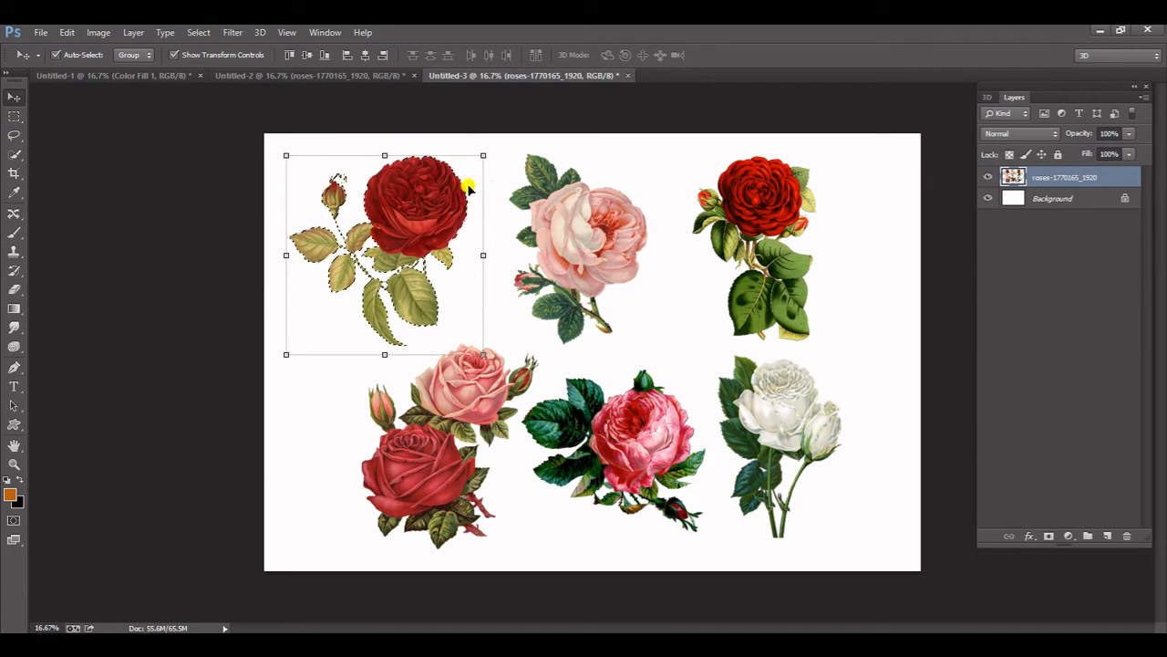
{"action": "left_click_drag", "start_coordinate": [465, 79], "coordinate": [465, 205]}
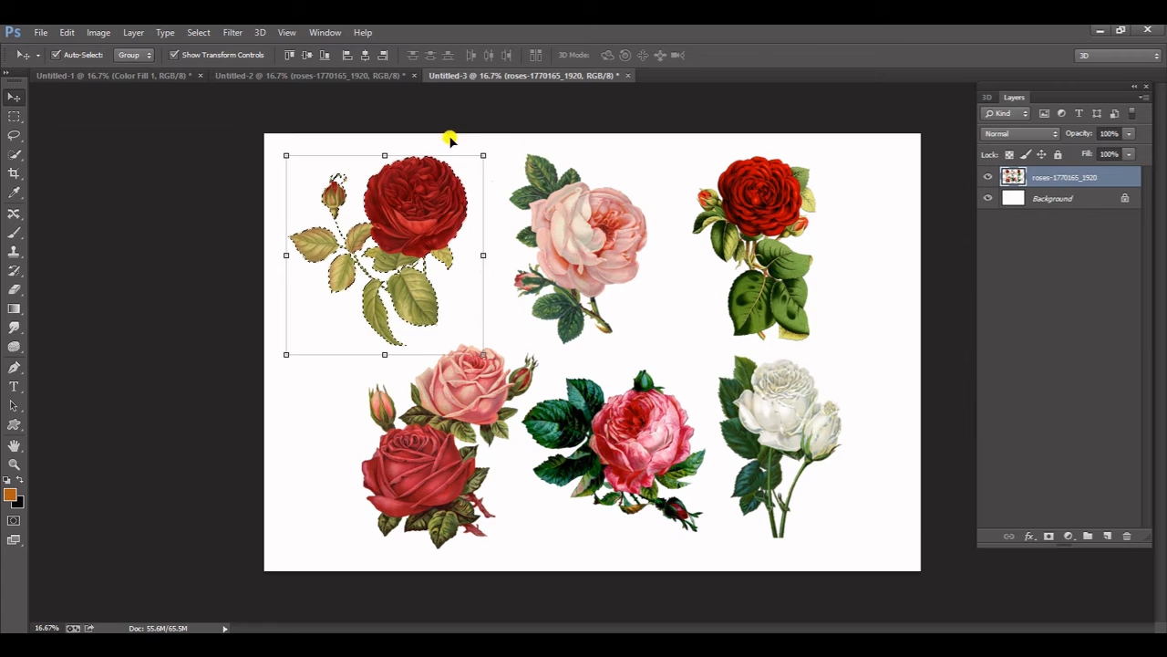
Delete the selected dark red rose and the remaining roses-1770165_1920 layer from the Untitled-3 document
{"action": "left_click", "coordinate": [358, 75]}
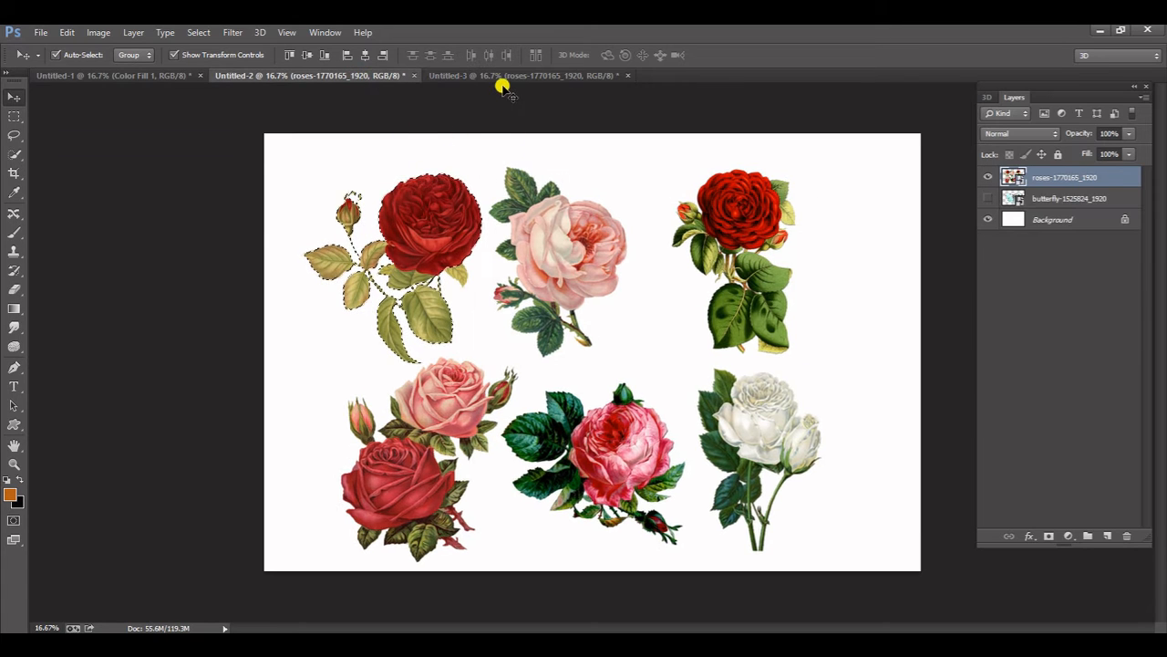
{"action": "left_click", "coordinate": [605, 75]}
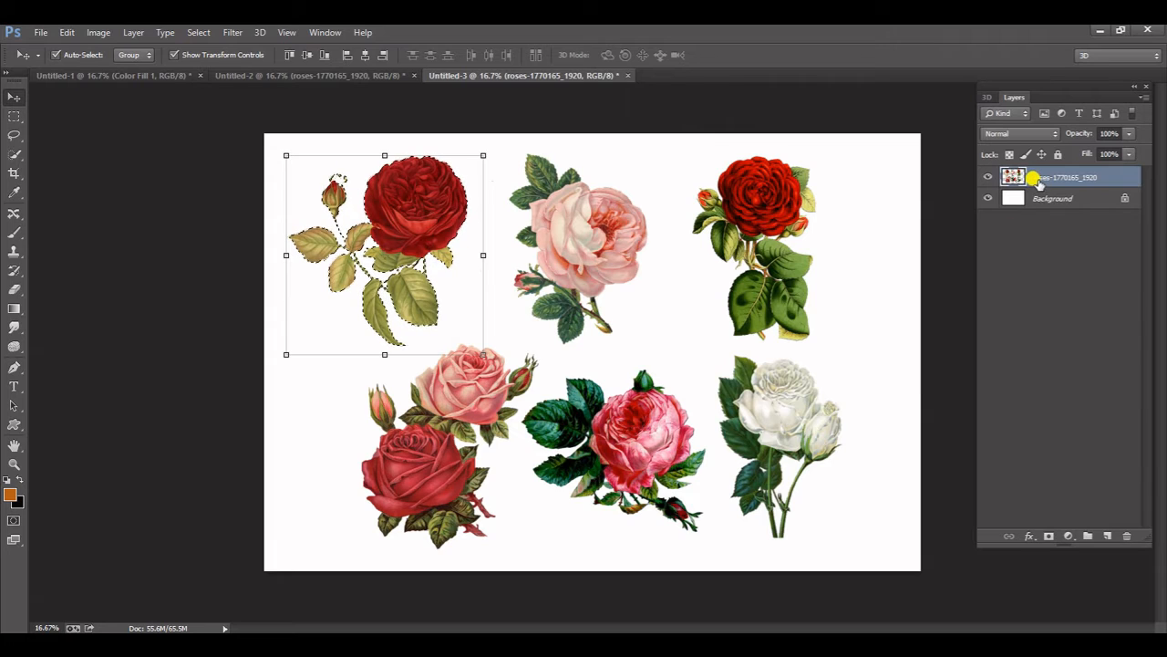
{"action": "key", "text": "Delete"}
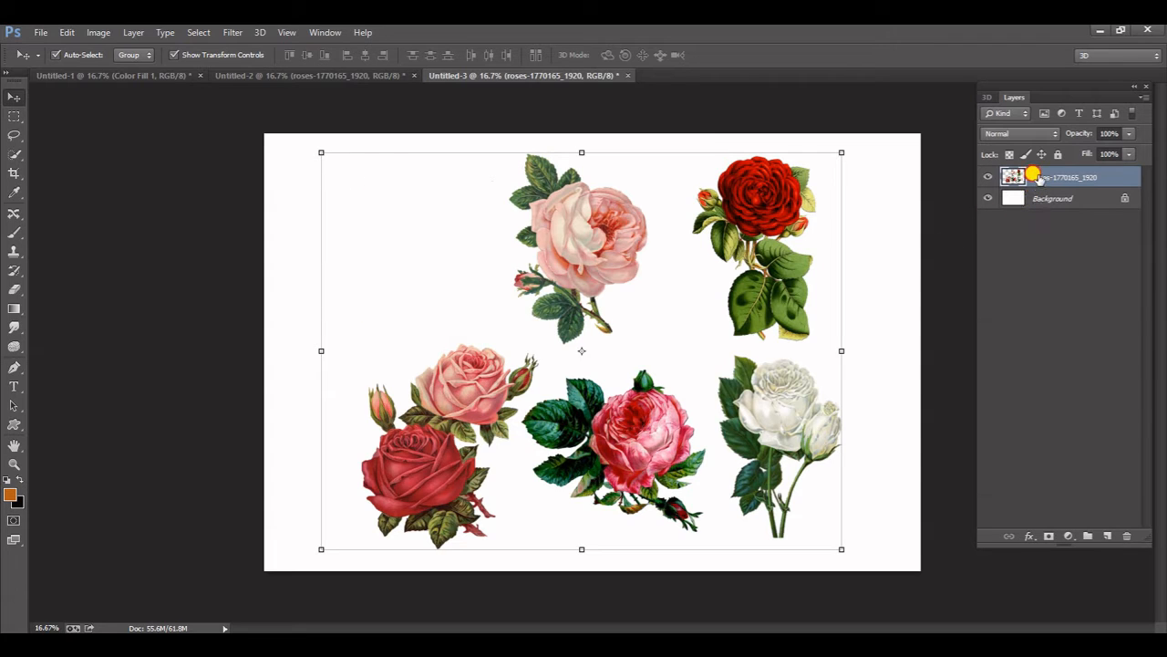
{"action": "key", "text": "Delete"}
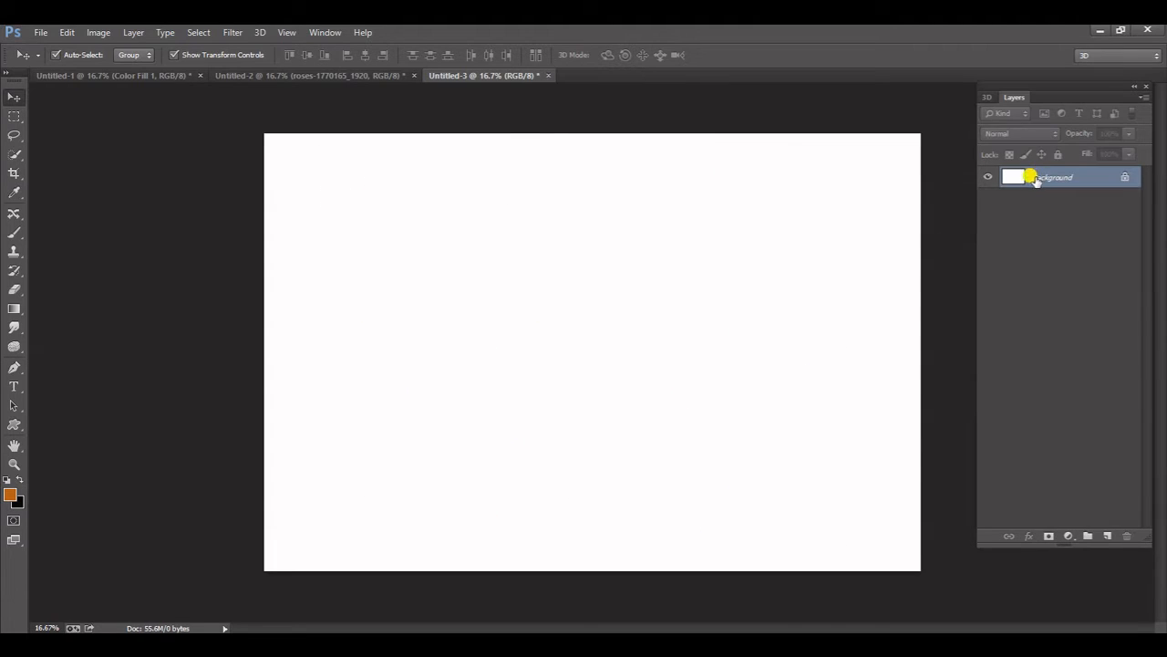
Return to the Untitled-2 document, nudge the roses slightly upward and rasterize all layers
{"action": "left_click", "coordinate": [344, 75]}
{"action": "left_click_drag", "start_coordinate": [453, 239], "coordinate": [453, 230]}
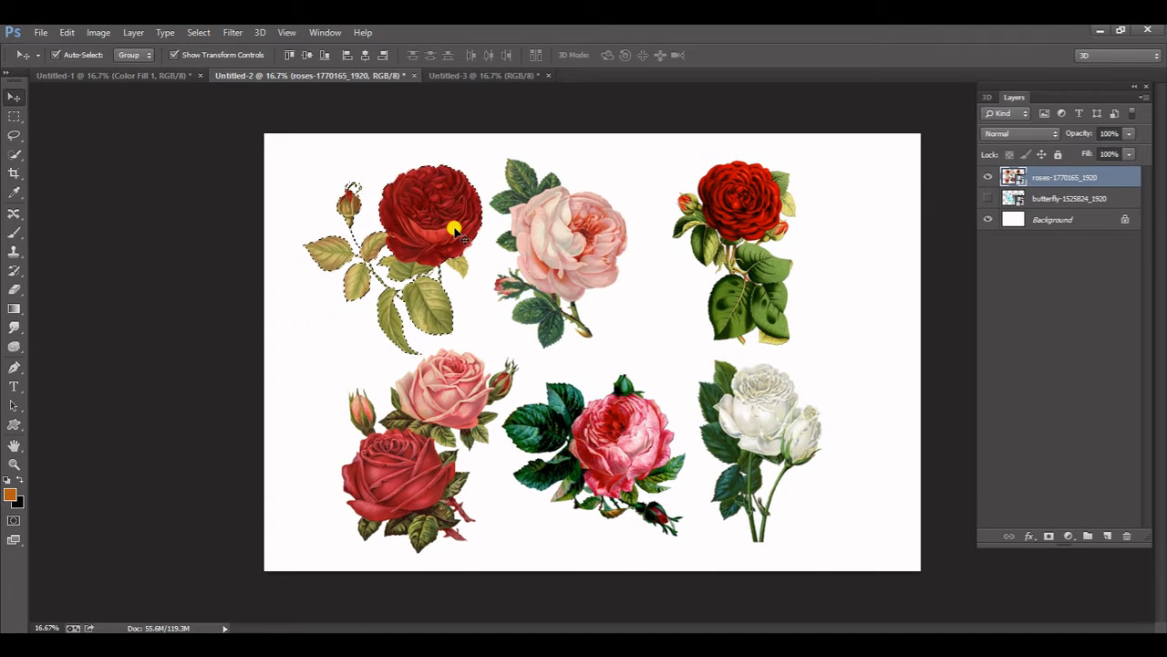
{"action": "left_click", "coordinate": [133, 32]}
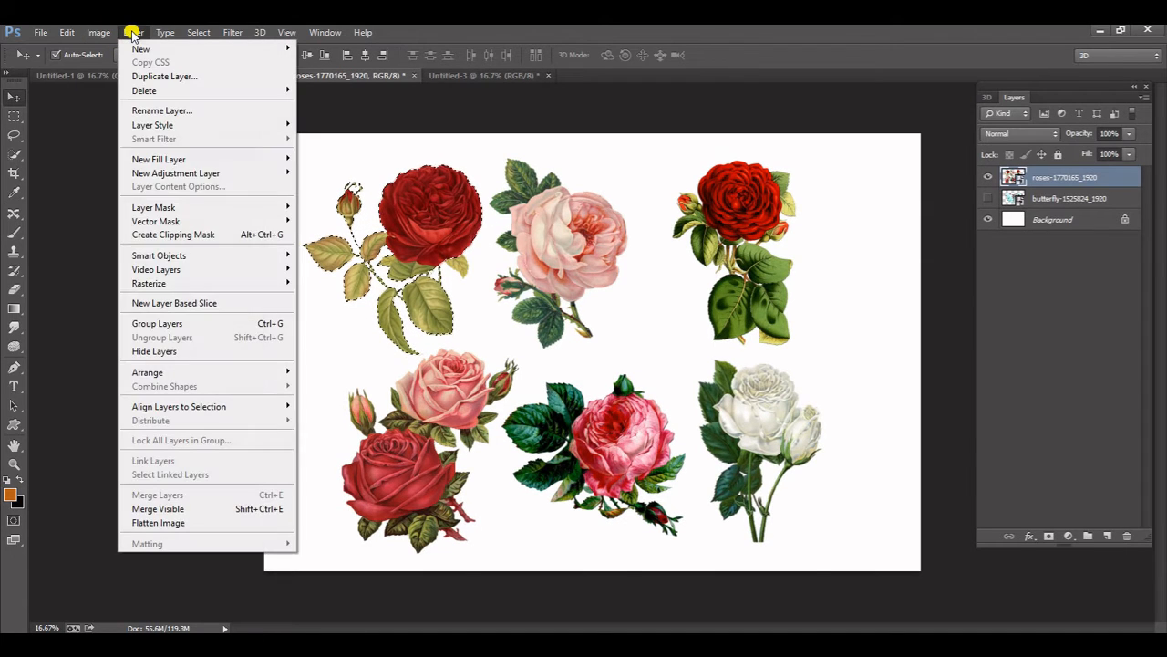
{"action": "mouse_move", "coordinate": [278, 283]}
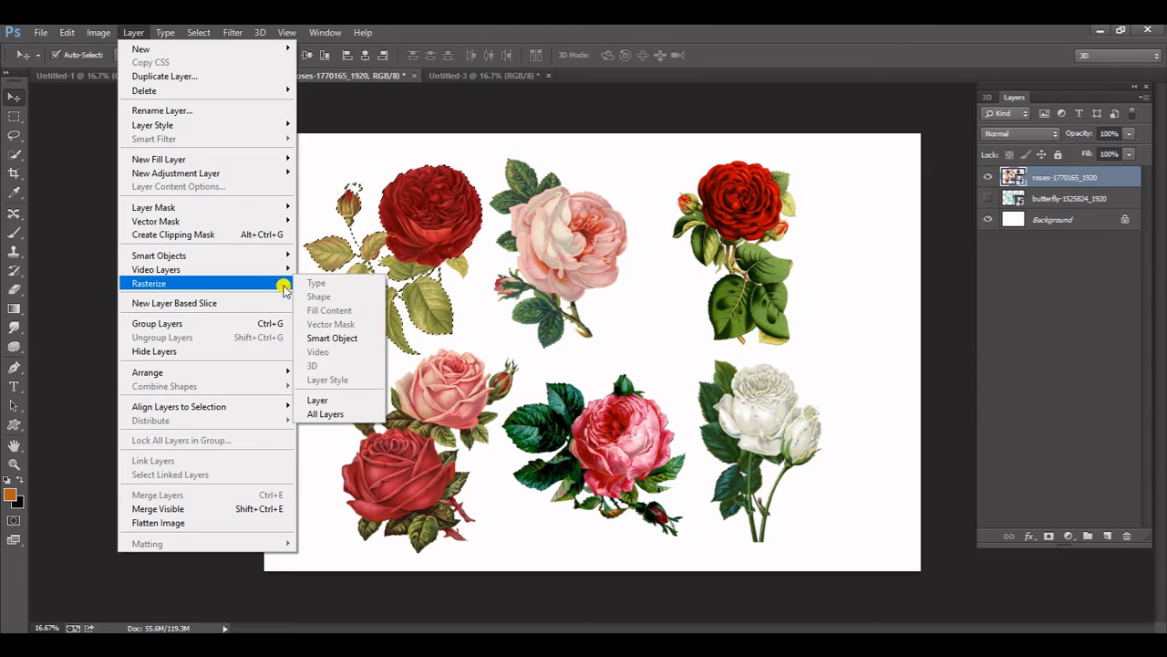
{"action": "left_click", "coordinate": [324, 414]}
{"action": "left_click", "coordinate": [188, 318]}
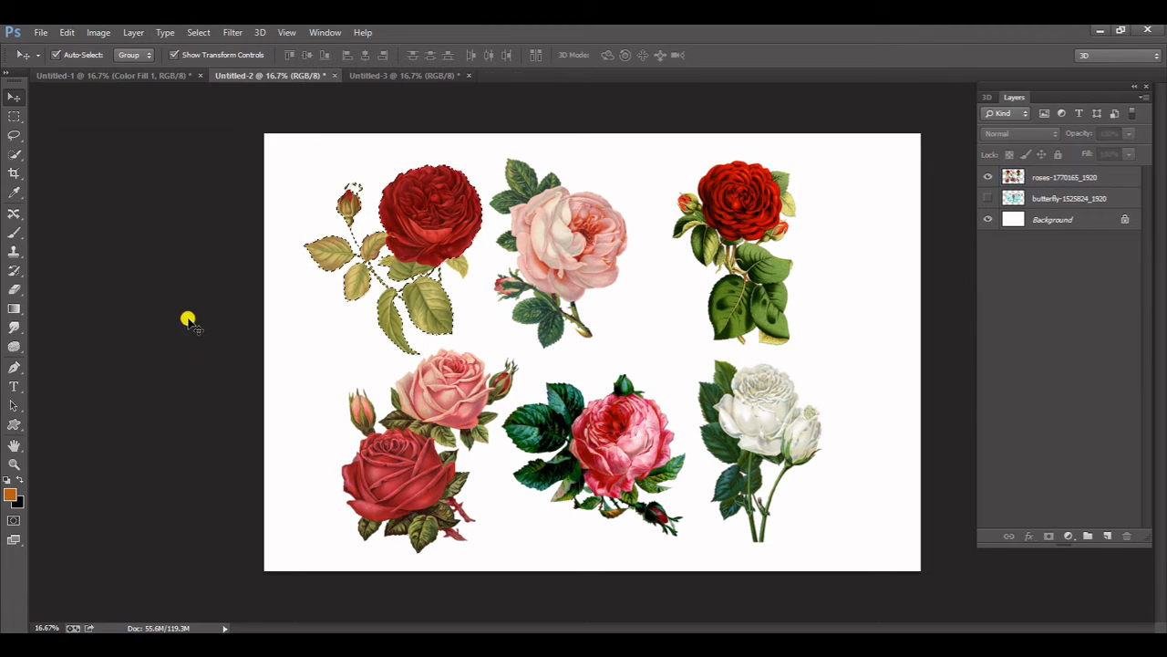
{"action": "left_click", "coordinate": [436, 239]}
{"action": "left_click", "coordinate": [593, 268]}
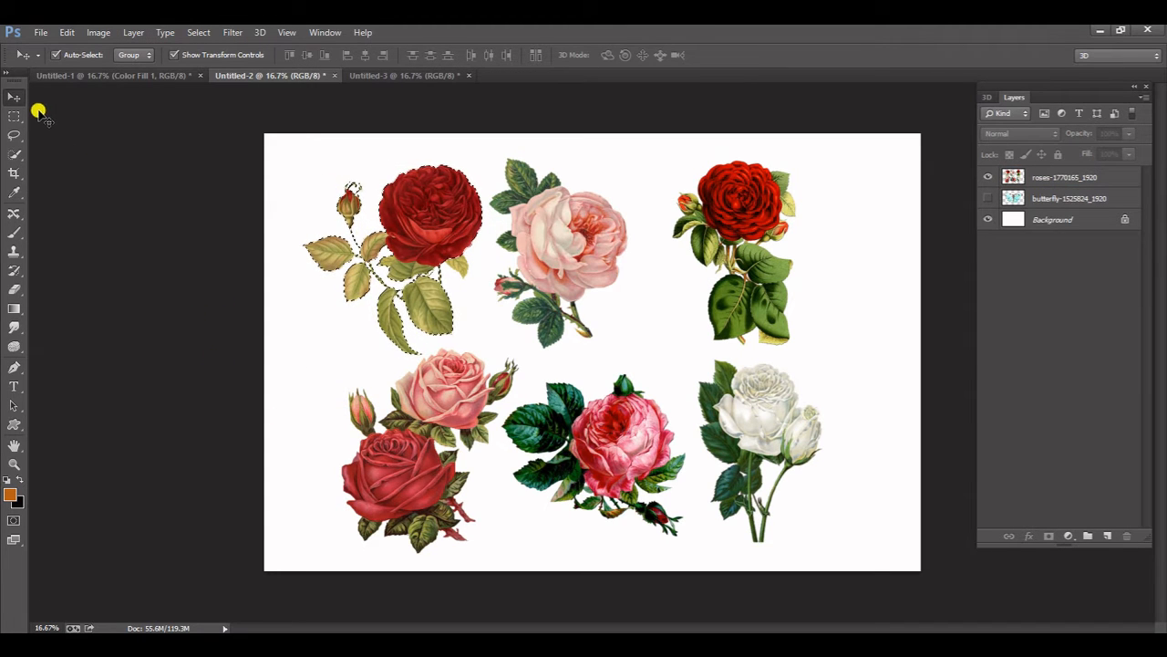
{"action": "left_click", "coordinate": [339, 205]}
{"action": "left_click", "coordinate": [565, 271]}
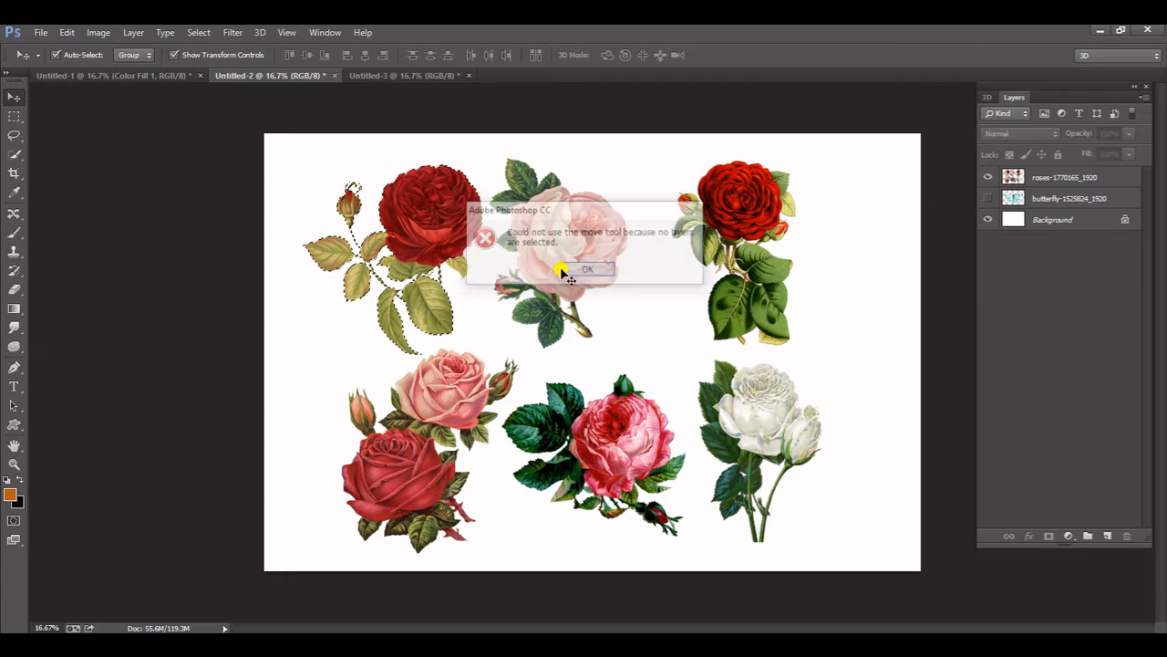
Make the roses-1770165_1920 layer active and copy the selected dark red rose into the upper-left area of the Untitled-3 canvas
{"action": "left_click", "coordinate": [1029, 177]}
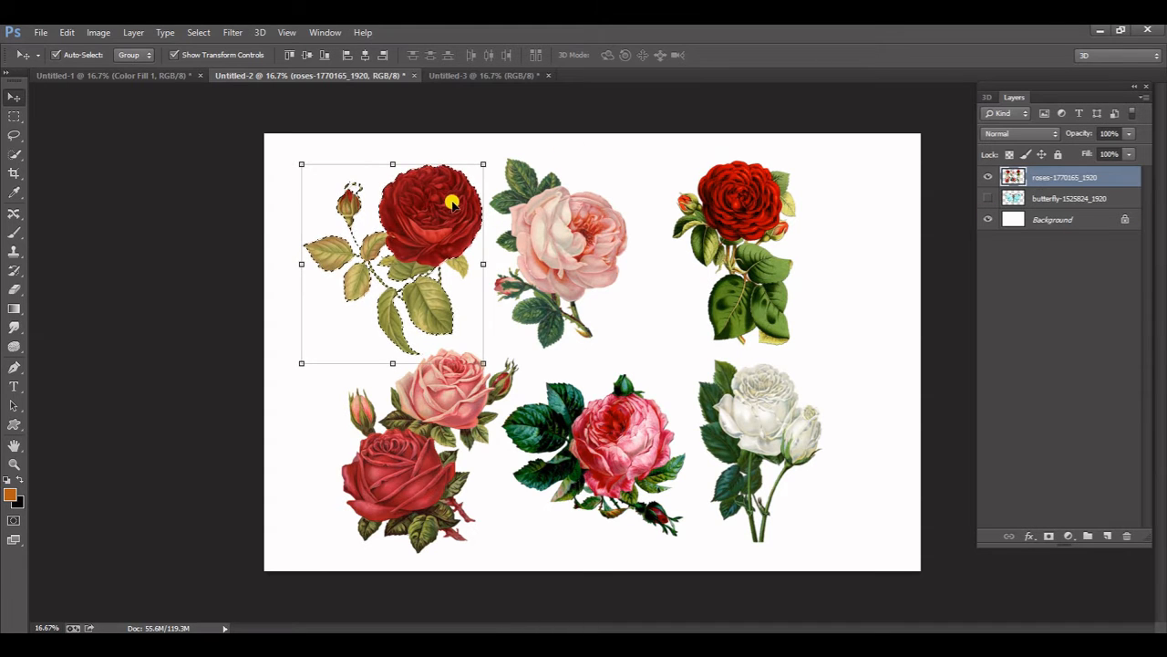
{"action": "mouse_move", "coordinate": [441, 219]}
{"action": "left_mouse_down"}
{"action": "mouse_move", "coordinate": [402, 182]}
{"action": "mouse_move", "coordinate": [456, 162]}
{"action": "mouse_move", "coordinate": [404, 227]}
{"action": "mouse_move", "coordinate": [443, 219]}
{"action": "mouse_move", "coordinate": [477, 73]}
{"action": "mouse_move", "coordinate": [405, 254]}
{"action": "mouse_move", "coordinate": [399, 235]}
{"action": "mouse_move", "coordinate": [432, 240]}
{"action": "mouse_move", "coordinate": [433, 228]}
{"action": "left_mouse_up"}
{"action": "left_click", "coordinate": [641, 251]}
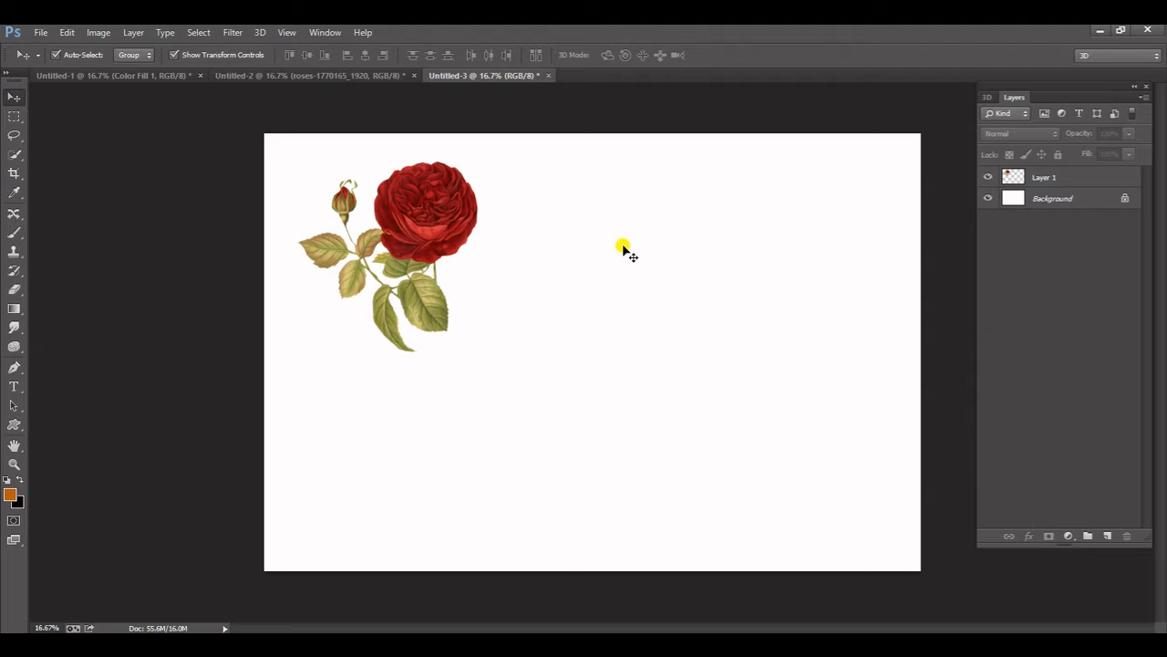
Return to the Untitled-2 document and clear the selection around the dark red rose
{"action": "left_click", "coordinate": [303, 73]}
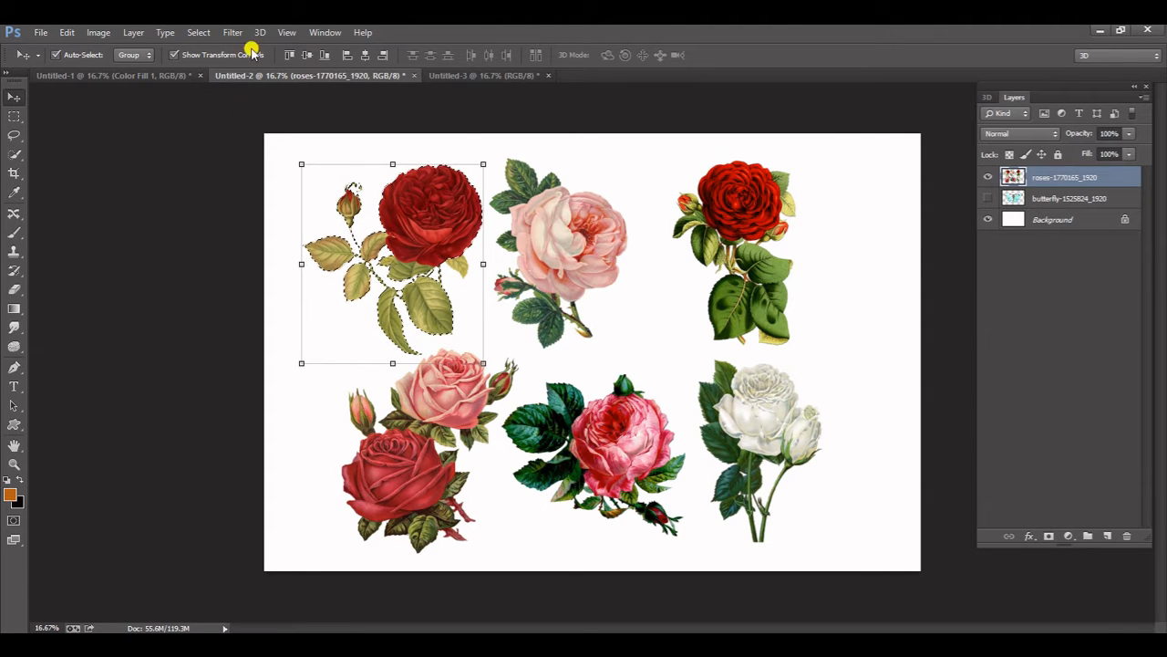
{"action": "left_click", "coordinate": [201, 32]}
{"action": "left_click", "coordinate": [215, 60]}
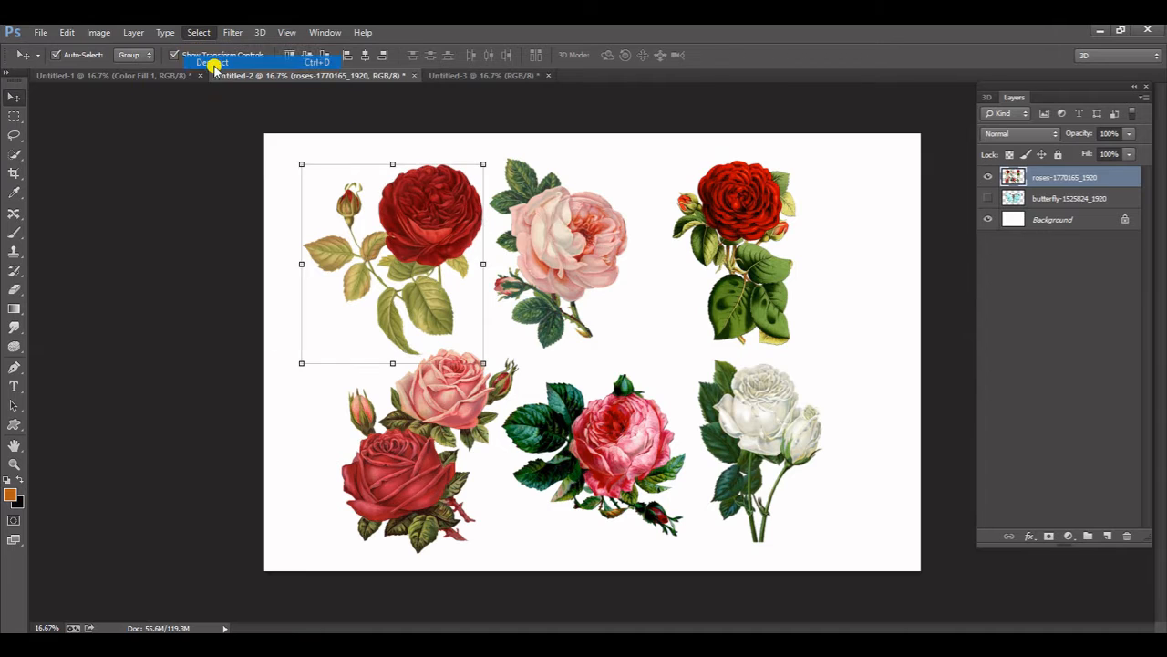
{"action": "left_click", "coordinate": [165, 183]}
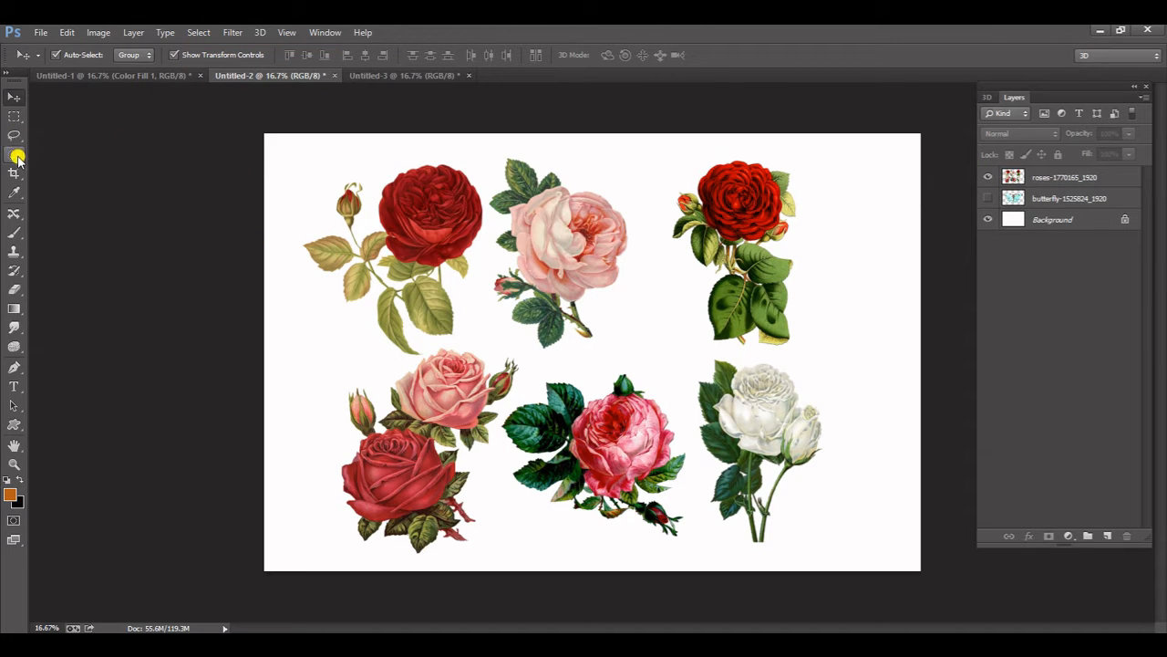
Quick-select the upper-middle pale pink rose with its leaves, bud and stem on the roses-1770165_1920 layer
{"action": "left_click_drag", "start_coordinate": [18, 156], "coordinate": [78, 157]}
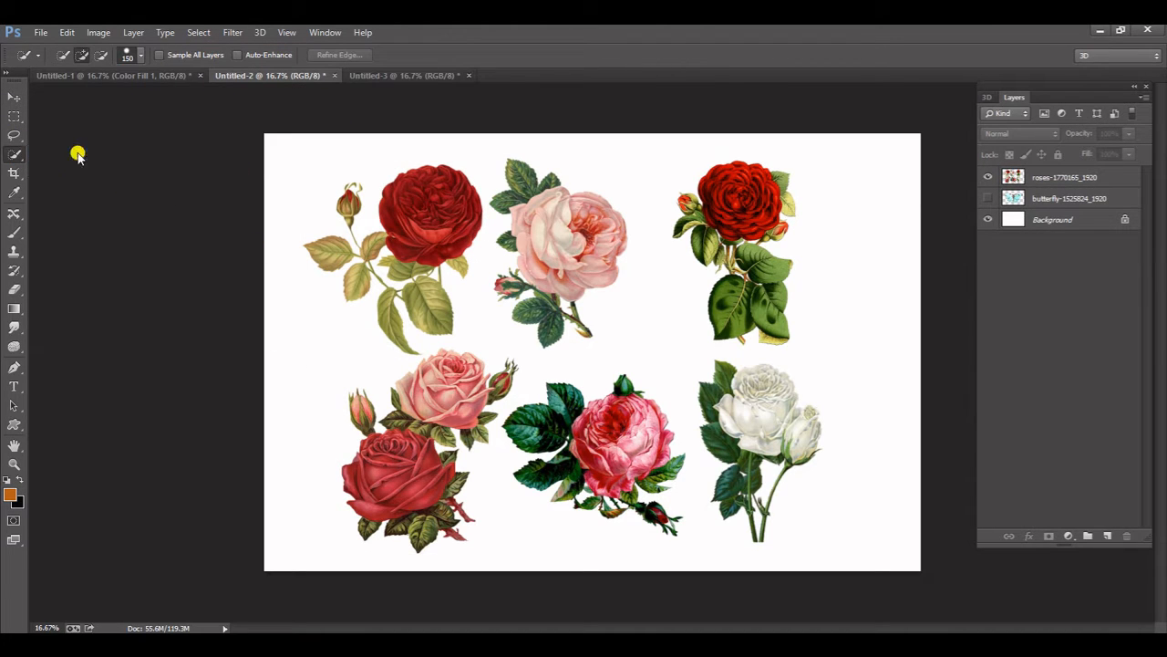
{"action": "left_click", "coordinate": [528, 200]}
{"action": "left_click", "coordinate": [586, 270]}
{"action": "left_click", "coordinate": [1039, 181]}
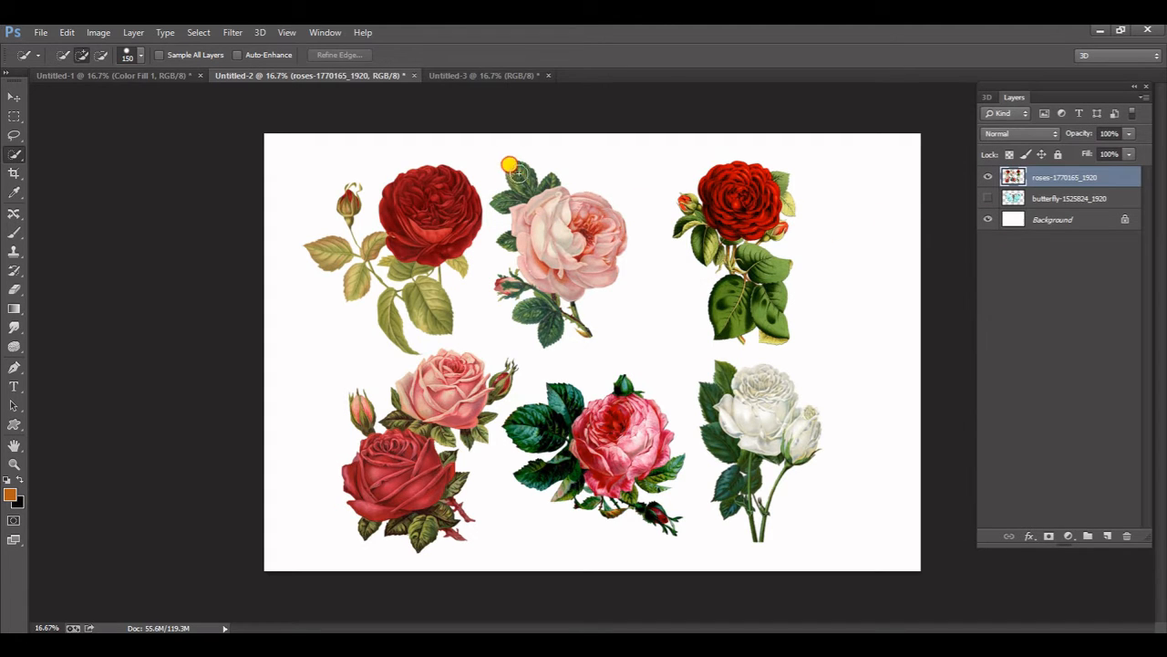
{"action": "mouse_move", "coordinate": [517, 174]}
{"action": "left_mouse_down"}
{"action": "mouse_move", "coordinate": [556, 297]}
{"action": "mouse_move", "coordinate": [514, 283]}
{"action": "left_mouse_up"}
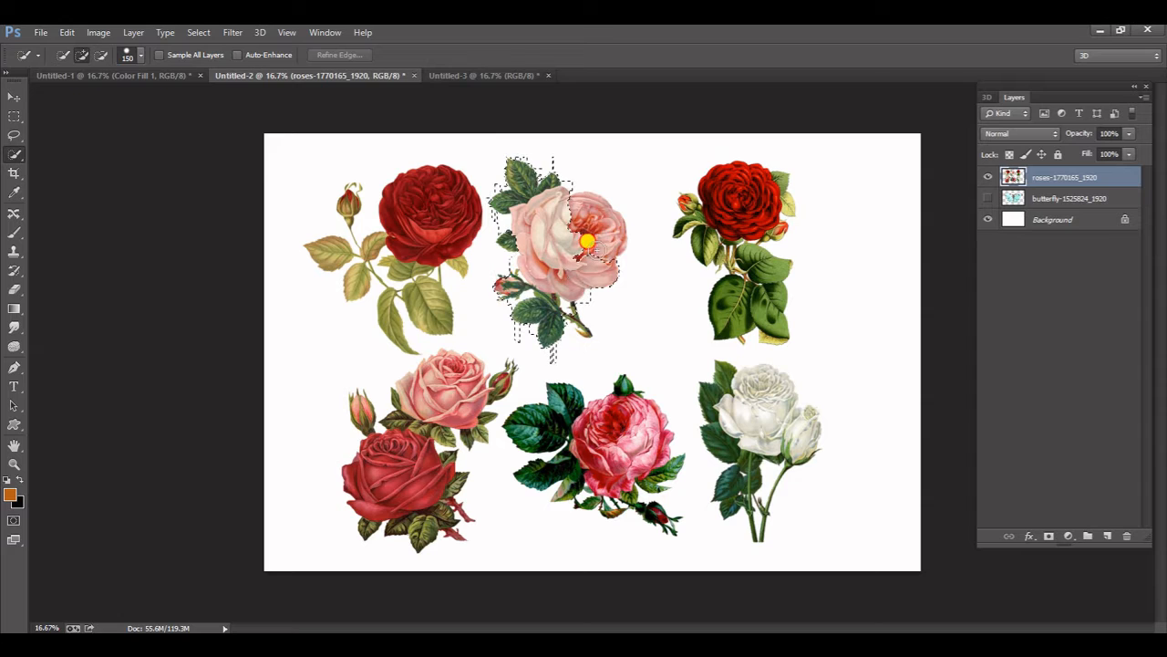
{"action": "mouse_move", "coordinate": [572, 310]}
{"action": "left_mouse_down"}
{"action": "mouse_move", "coordinate": [584, 328]}
{"action": "mouse_move", "coordinate": [576, 309]}
{"action": "left_mouse_up"}
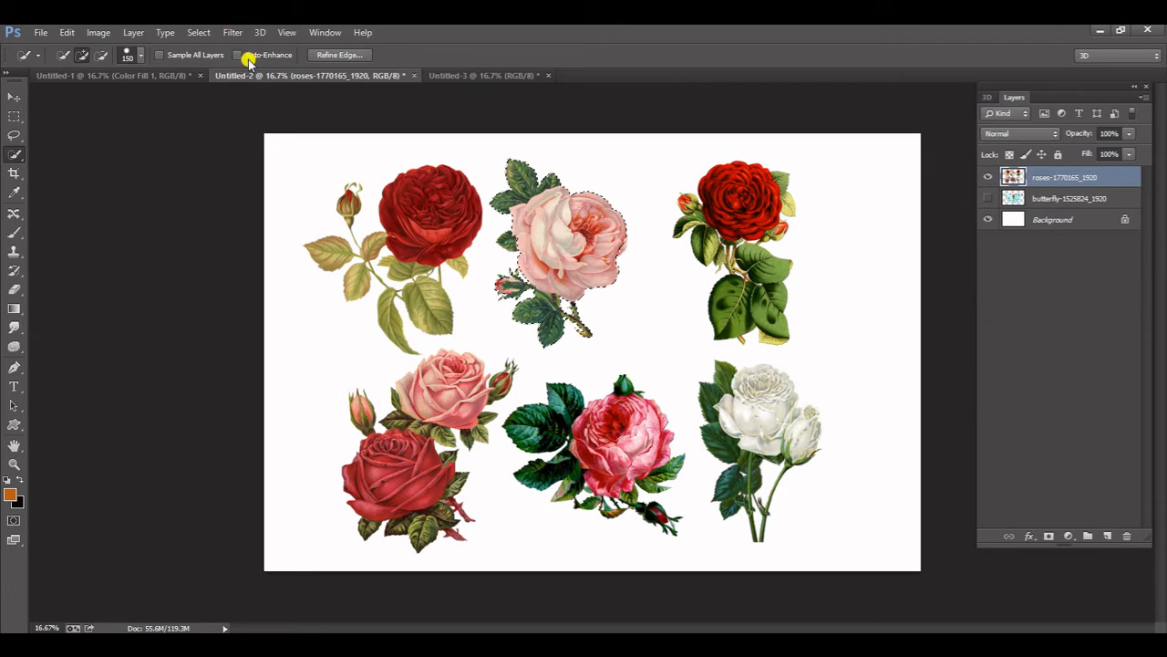
Copy the selected pale pink rose into the Untitled-3 document with the Move tool and return to Untitled-2
{"action": "left_click", "coordinate": [11, 97]}
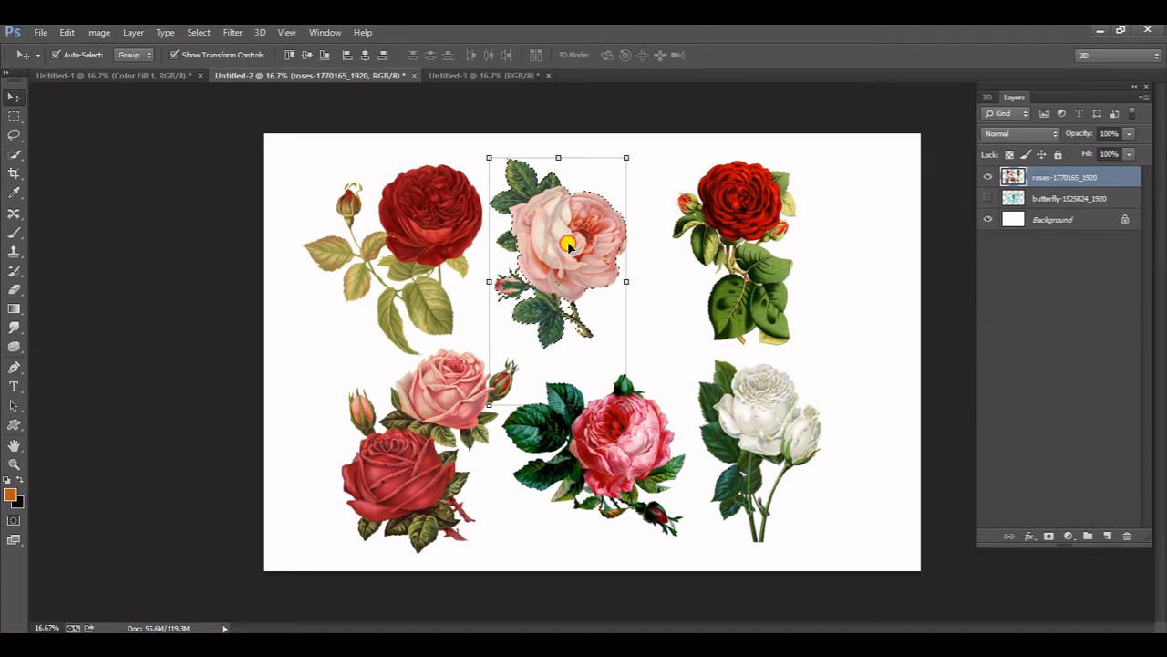
{"action": "mouse_move", "coordinate": [571, 234]}
{"action": "left_mouse_down"}
{"action": "mouse_move", "coordinate": [536, 208]}
{"action": "mouse_move", "coordinate": [495, 79]}
{"action": "mouse_move", "coordinate": [560, 221]}
{"action": "mouse_move", "coordinate": [550, 231]}
{"action": "mouse_move", "coordinate": [566, 232]}
{"action": "left_mouse_up"}
{"action": "left_click", "coordinate": [313, 75]}
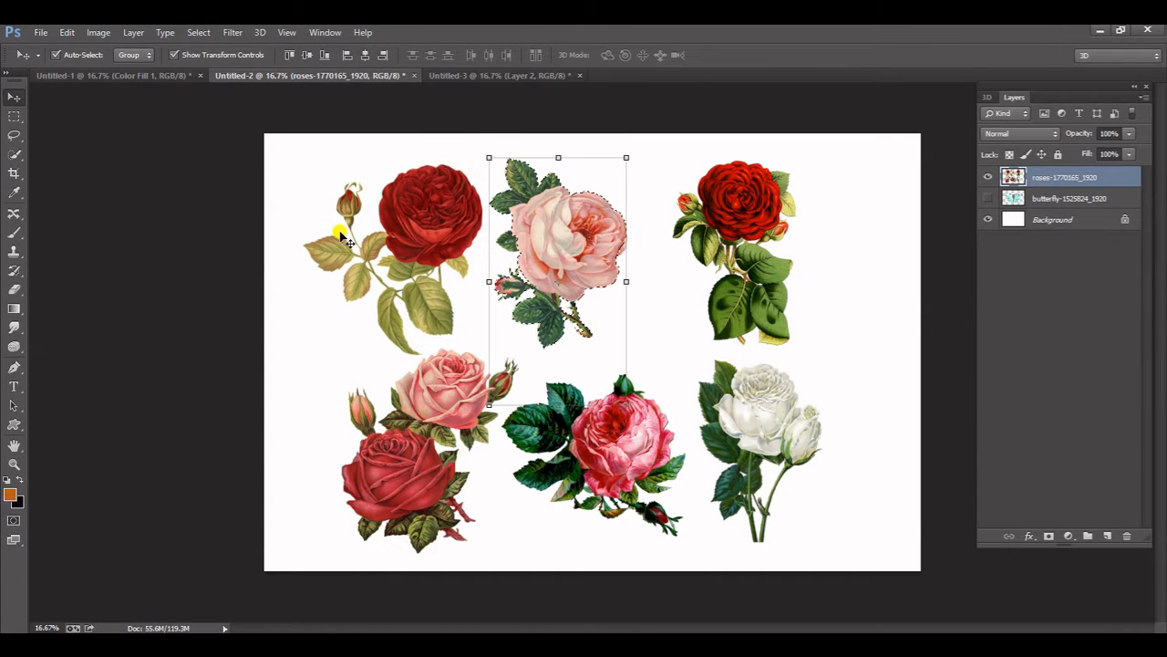
Clear the selection around the pale pink rose
{"action": "left_click", "coordinate": [213, 35]}
{"action": "left_click", "coordinate": [202, 64]}
{"action": "left_click", "coordinate": [167, 187]}
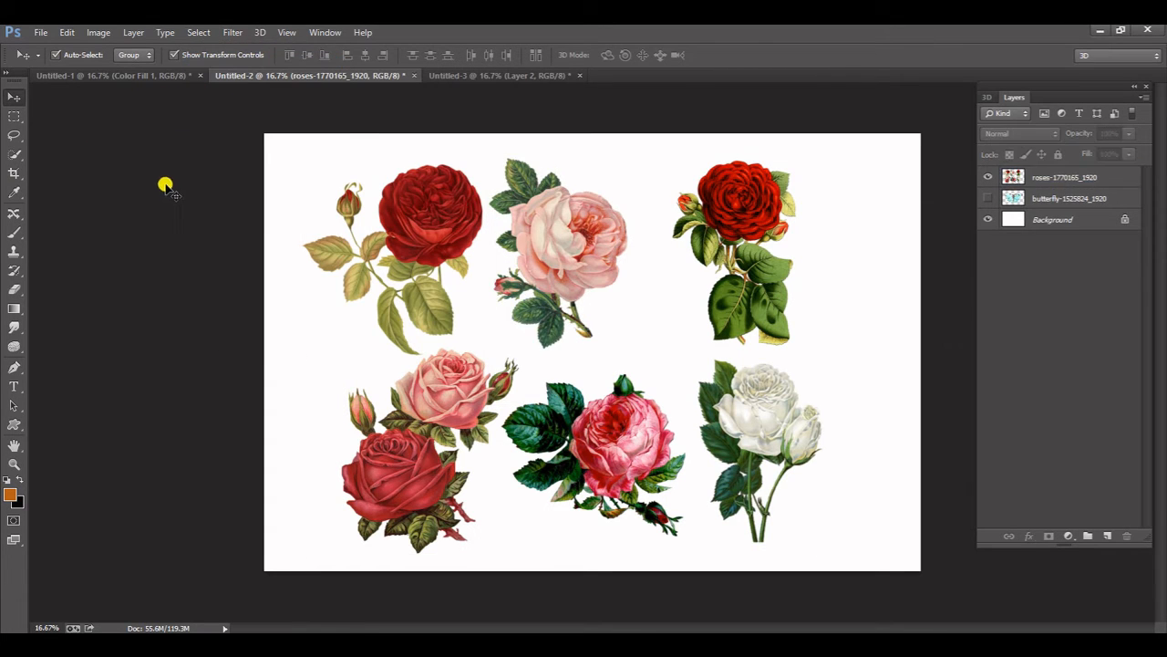
Quick-select the upper-right bright red rose with its buds, leaves and stem on the roses-1770165_1920 layer
{"action": "left_click", "coordinate": [497, 303]}
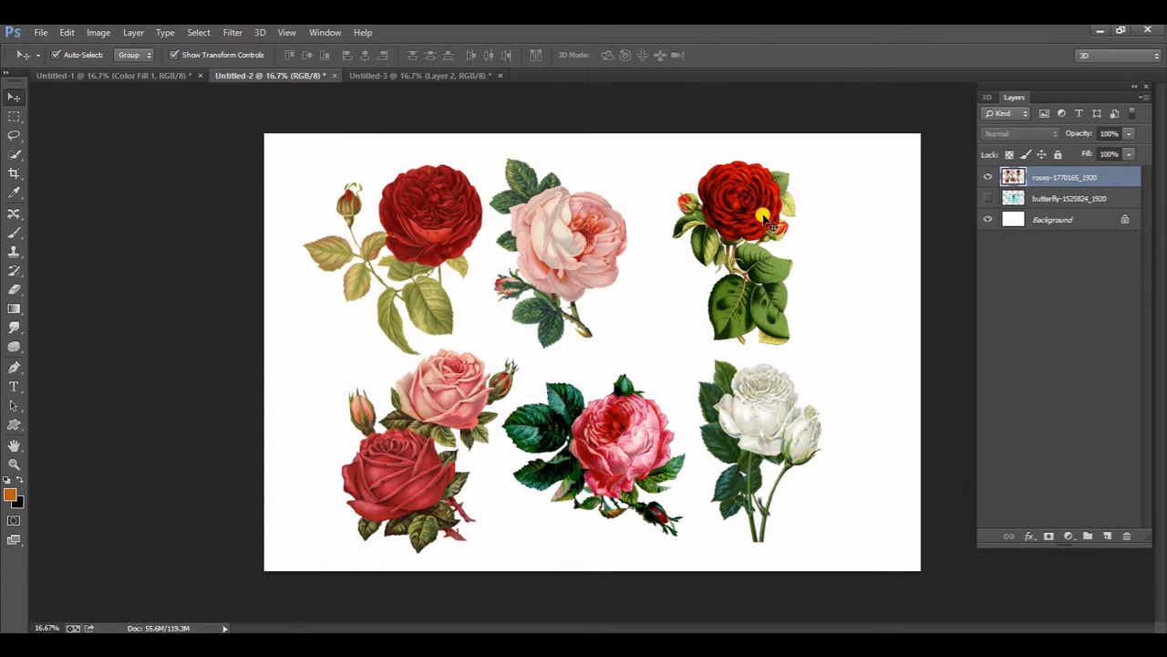
{"action": "left_click", "coordinate": [21, 160]}
{"action": "left_click", "coordinate": [69, 154]}
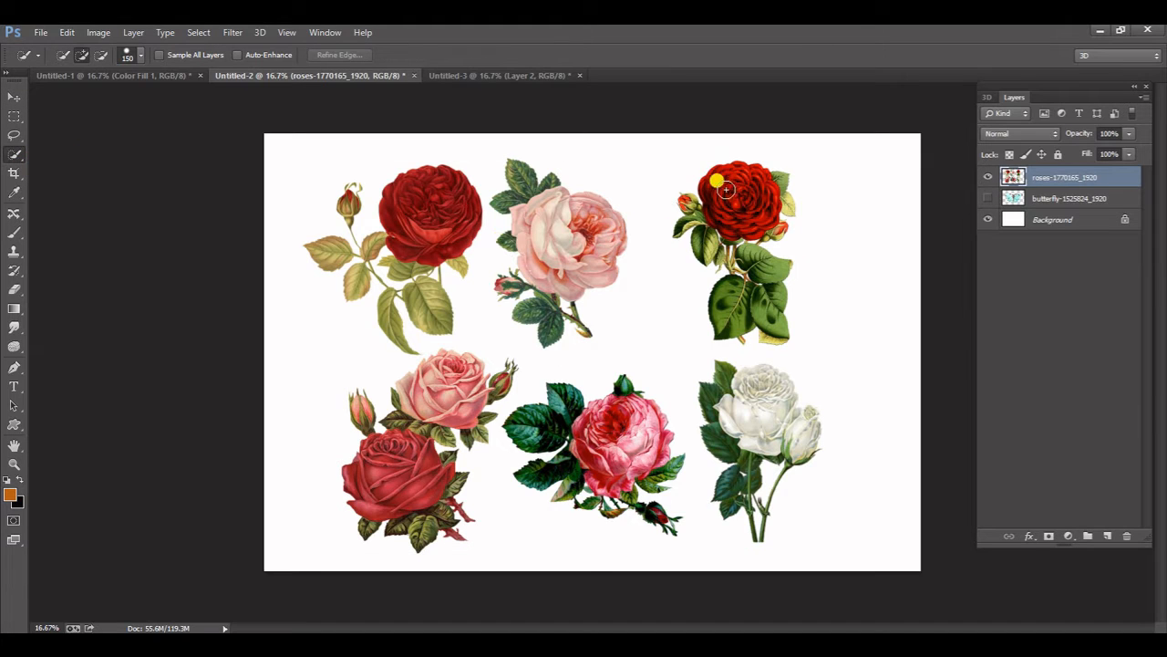
{"action": "mouse_move", "coordinate": [717, 185]}
{"action": "left_mouse_down"}
{"action": "mouse_move", "coordinate": [689, 206]}
{"action": "mouse_move", "coordinate": [708, 293]}
{"action": "mouse_move", "coordinate": [767, 316]}
{"action": "mouse_move", "coordinate": [760, 205]}
{"action": "mouse_move", "coordinate": [779, 186]}
{"action": "mouse_move", "coordinate": [763, 285]}
{"action": "mouse_move", "coordinate": [737, 311]}
{"action": "mouse_move", "coordinate": [771, 334]}
{"action": "mouse_move", "coordinate": [747, 261]}
{"action": "left_mouse_up"}
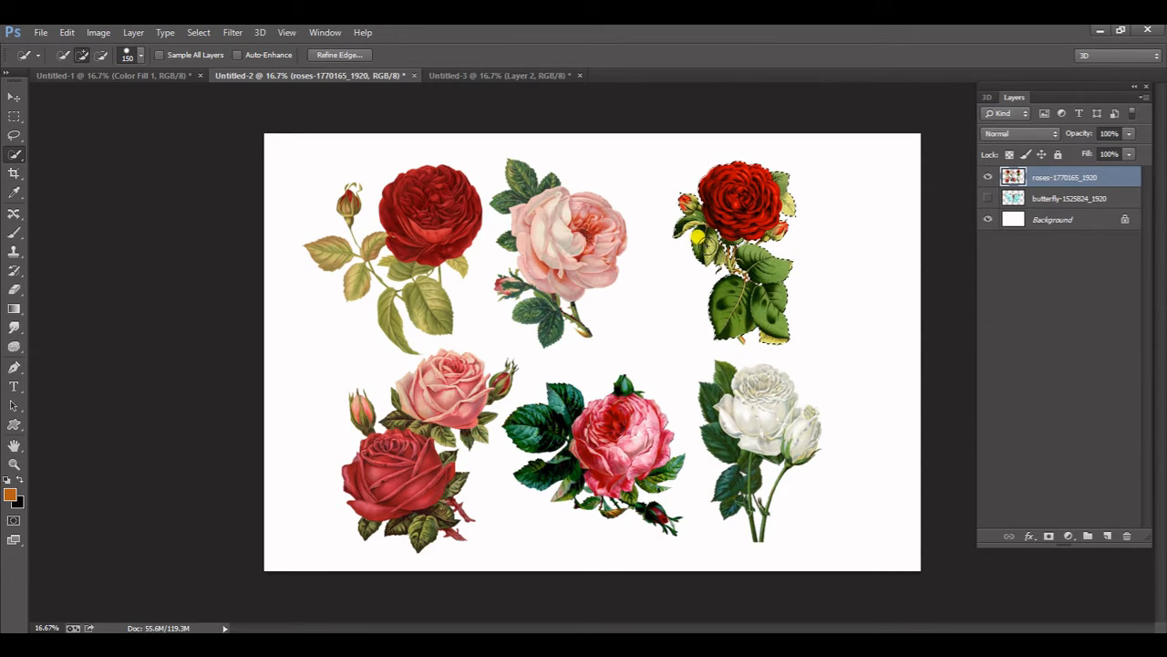
{"action": "mouse_move", "coordinate": [743, 334]}
{"action": "left_mouse_down"}
{"action": "mouse_move", "coordinate": [743, 343]}
{"action": "mouse_move", "coordinate": [749, 325]}
{"action": "left_mouse_up"}
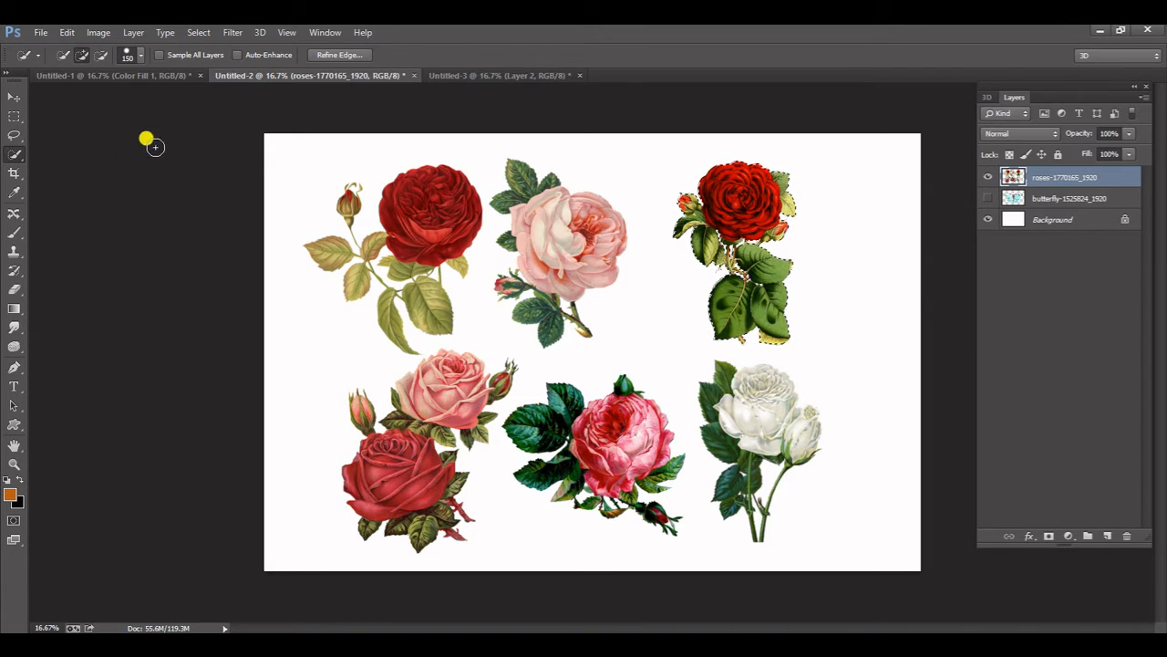
Copy the selected bright red rose into the Untitled-3 document and clear its selection in Untitled-2
{"action": "left_click", "coordinate": [13, 95]}
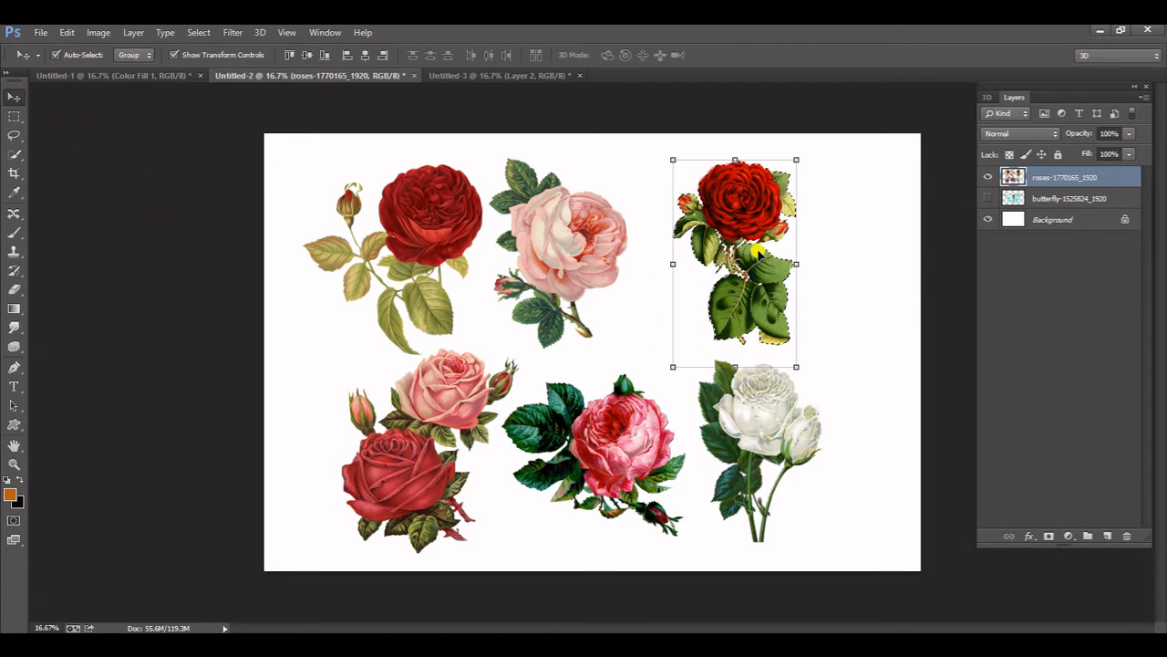
{"action": "left_click_drag", "start_coordinate": [759, 258], "coordinate": [788, 304]}
{"action": "left_click", "coordinate": [349, 78]}
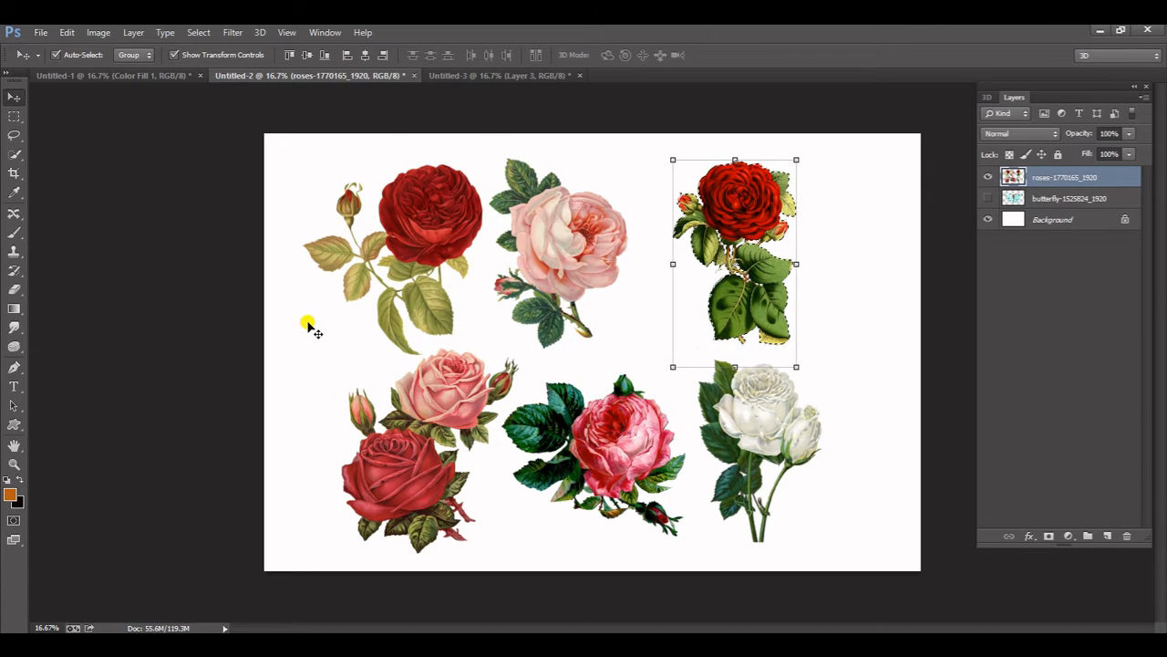
{"action": "left_click", "coordinate": [199, 32]}
{"action": "left_click", "coordinate": [214, 62]}
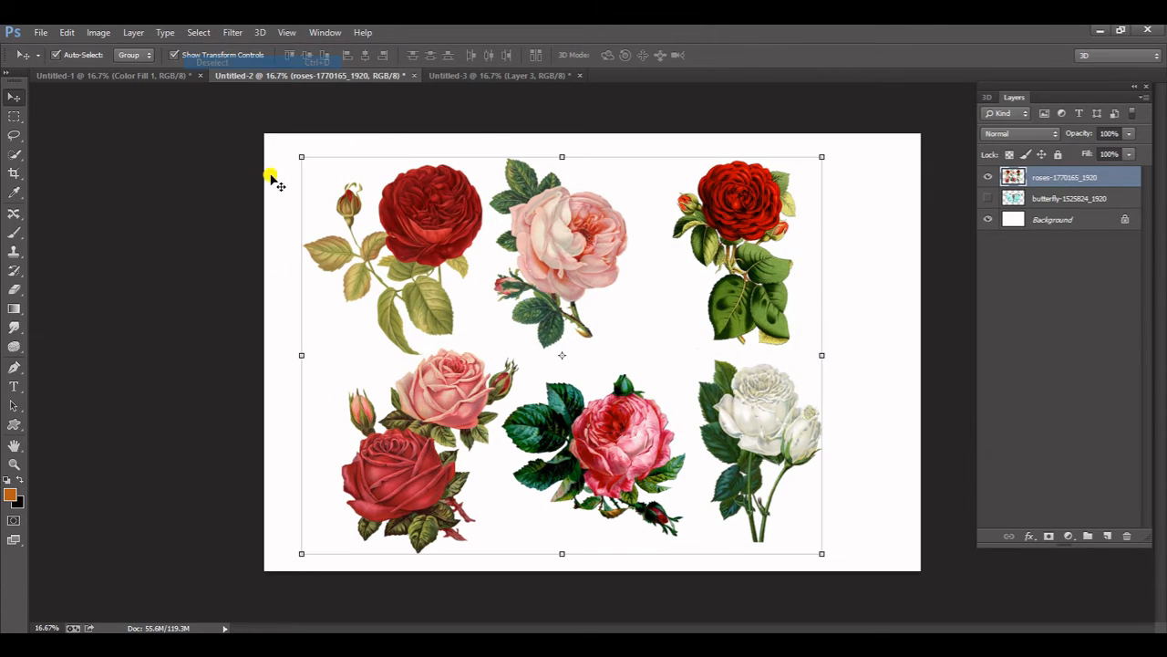
Quick-select the lower-left pair of pink and red roses with their buds and leaves on the roses-1770165_1920 layer
{"action": "left_click", "coordinate": [21, 157]}
{"action": "left_click", "coordinate": [67, 158]}
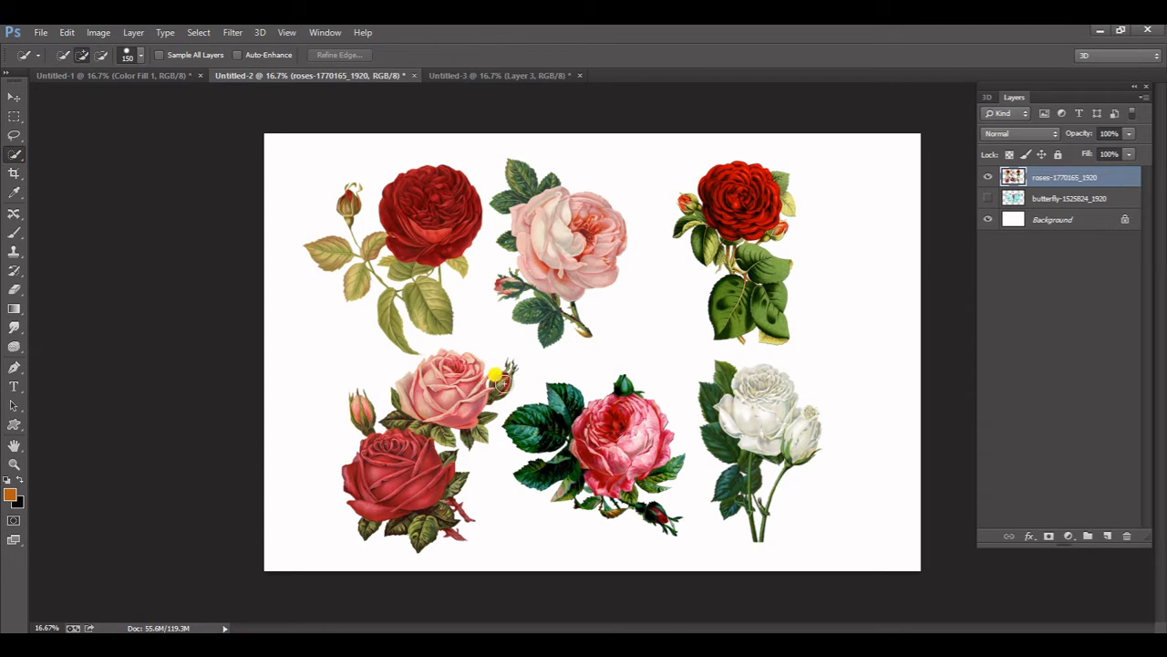
{"action": "mouse_move", "coordinate": [490, 376]}
{"action": "left_mouse_down"}
{"action": "mouse_move", "coordinate": [471, 401]}
{"action": "mouse_move", "coordinate": [457, 377]}
{"action": "mouse_move", "coordinate": [418, 365]}
{"action": "mouse_move", "coordinate": [415, 386]}
{"action": "mouse_move", "coordinate": [479, 384]}
{"action": "mouse_move", "coordinate": [450, 378]}
{"action": "mouse_move", "coordinate": [448, 359]}
{"action": "mouse_move", "coordinate": [383, 441]}
{"action": "mouse_move", "coordinate": [357, 398]}
{"action": "mouse_move", "coordinate": [361, 490]}
{"action": "mouse_move", "coordinate": [396, 520]}
{"action": "mouse_move", "coordinate": [437, 460]}
{"action": "mouse_move", "coordinate": [458, 514]}
{"action": "mouse_move", "coordinate": [447, 538]}
{"action": "mouse_move", "coordinate": [446, 466]}
{"action": "left_mouse_up"}
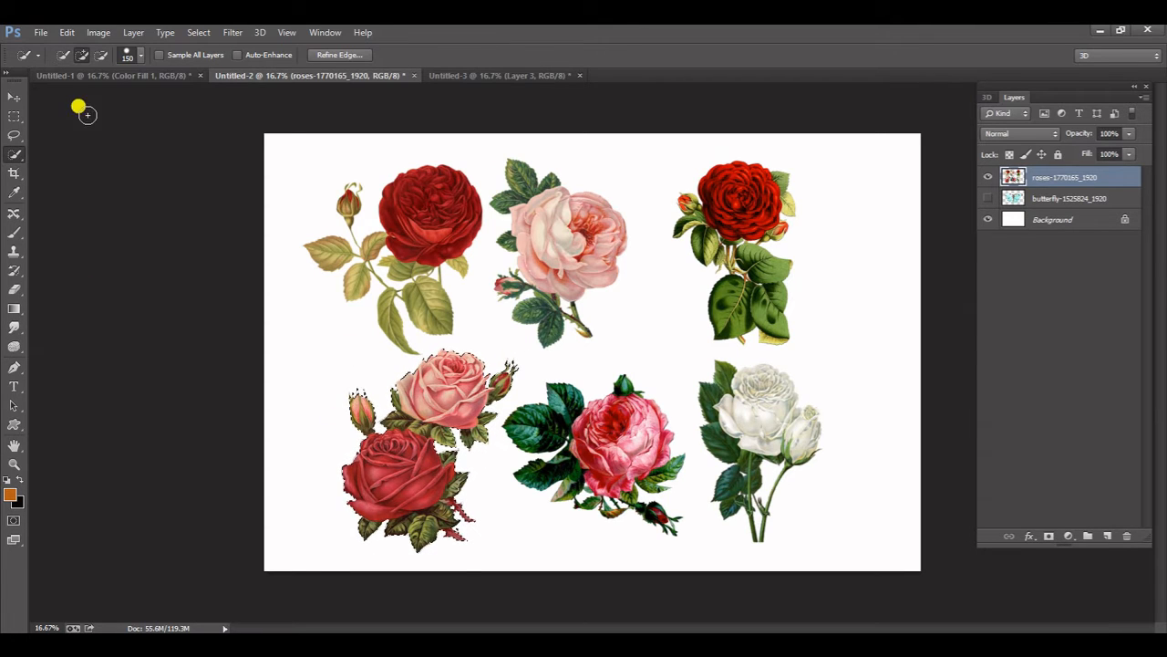
Copy the selected rose pair to the lower-left area of Untitled-3 and clear its selection in Untitled-2
{"action": "left_click", "coordinate": [14, 96]}
{"action": "left_click_drag", "start_coordinate": [418, 427], "coordinate": [497, 133]}
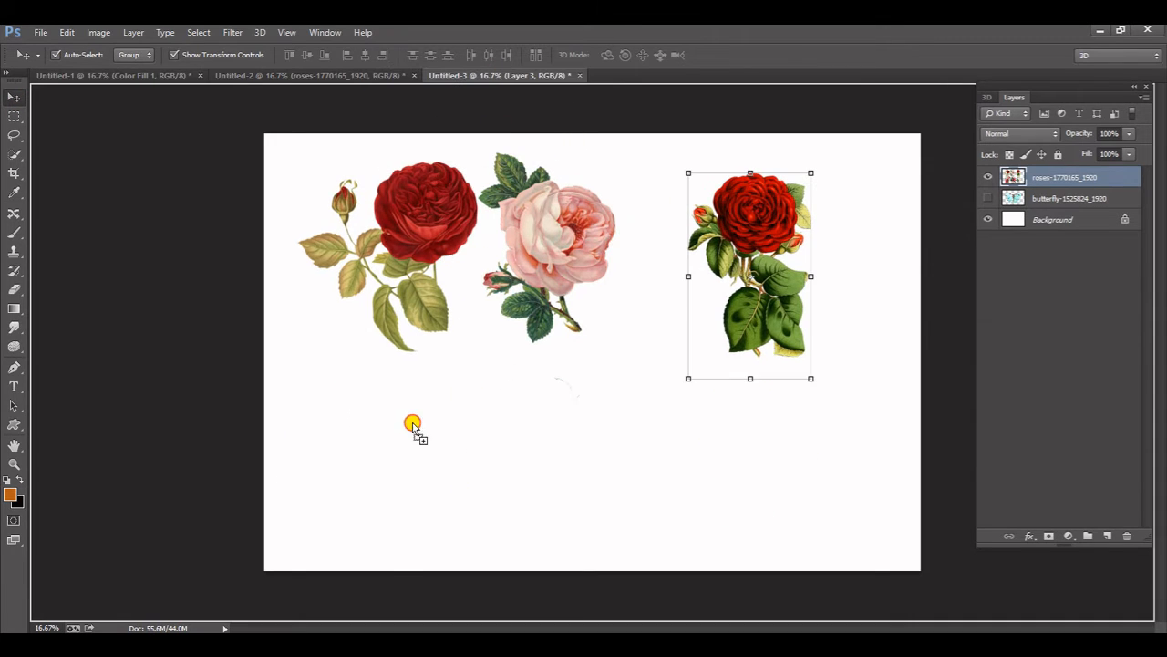
{"action": "left_click_drag", "start_coordinate": [413, 427], "coordinate": [404, 435]}
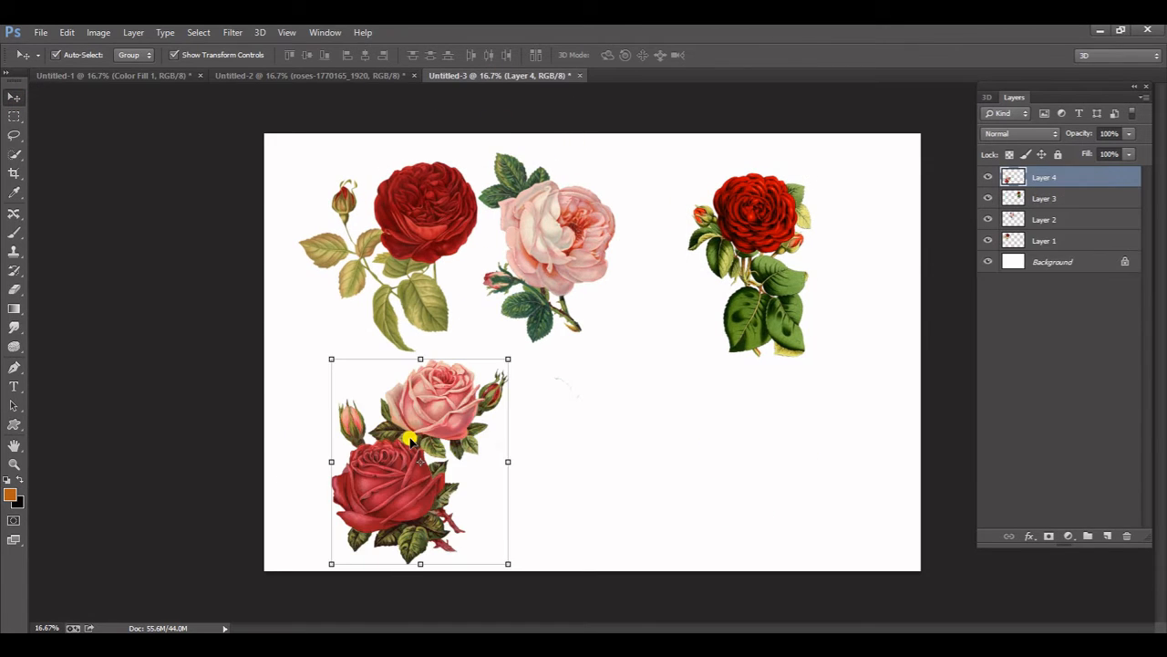
{"action": "left_click", "coordinate": [286, 74]}
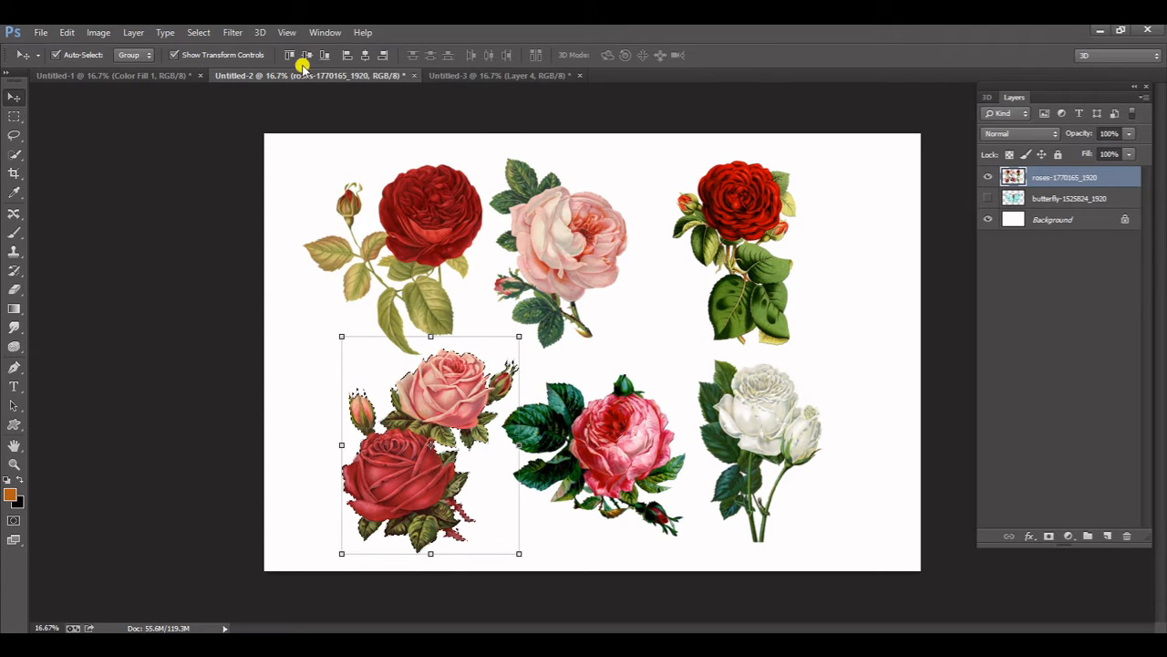
{"action": "left_click", "coordinate": [198, 32]}
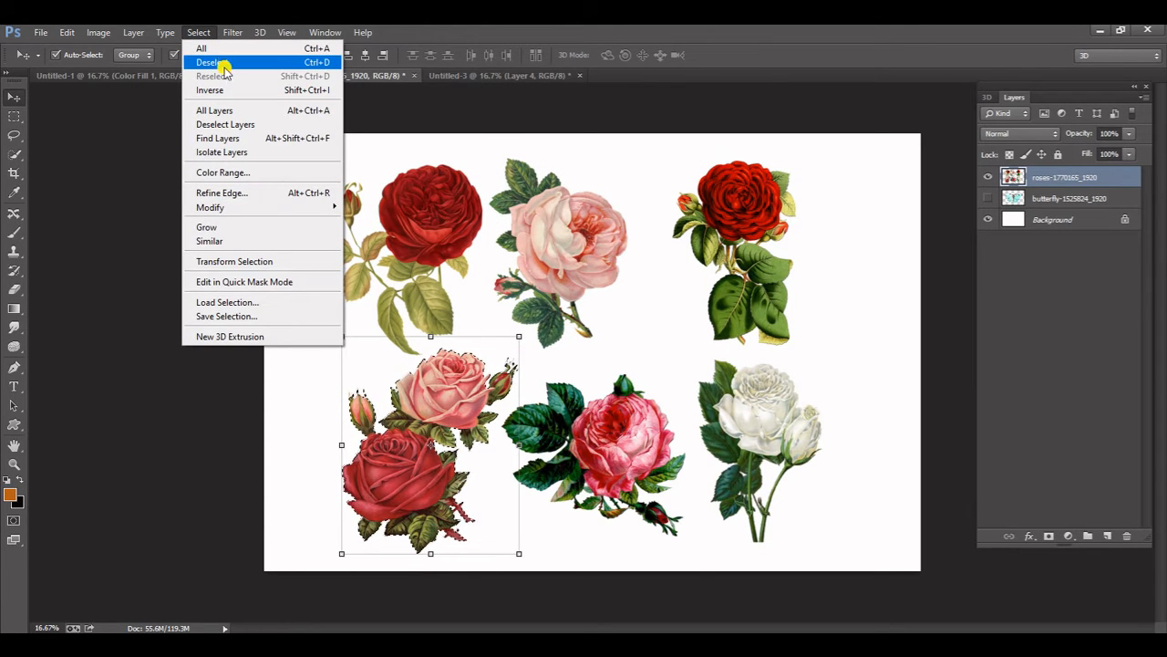
{"action": "left_click", "coordinate": [223, 64]}
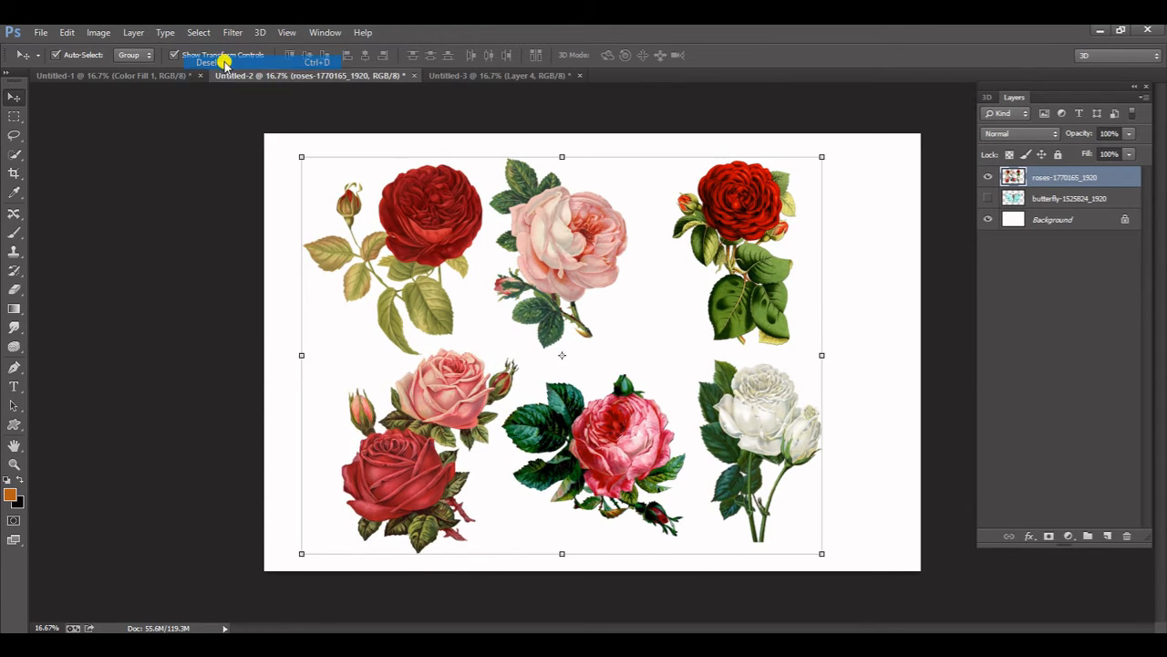
Quick-select the lower-middle deep pink rose with its dark green leaves and buds on the roses-1770165_1920 layer
{"action": "left_click", "coordinate": [16, 155]}
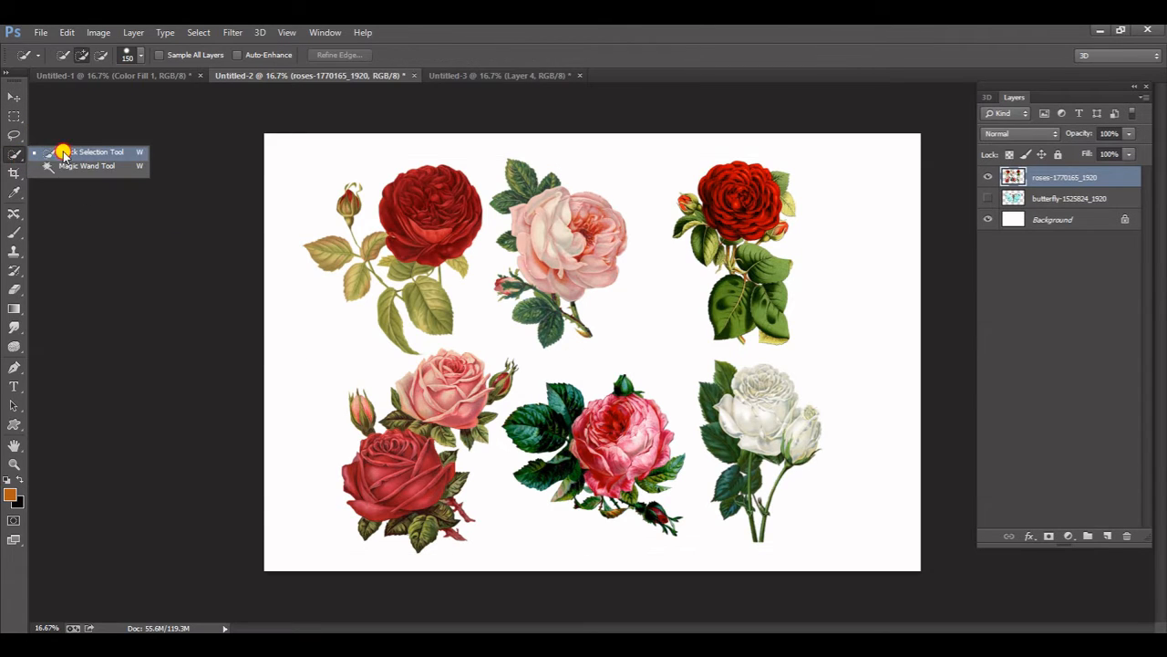
{"action": "left_click", "coordinate": [63, 153]}
{"action": "mouse_move", "coordinate": [559, 393]}
{"action": "left_mouse_down"}
{"action": "mouse_move", "coordinate": [510, 420]}
{"action": "mouse_move", "coordinate": [546, 454]}
{"action": "mouse_move", "coordinate": [613, 477]}
{"action": "mouse_move", "coordinate": [637, 438]}
{"action": "mouse_move", "coordinate": [630, 390]}
{"action": "mouse_move", "coordinate": [596, 395]}
{"action": "mouse_move", "coordinate": [592, 431]}
{"action": "mouse_move", "coordinate": [630, 453]}
{"action": "mouse_move", "coordinate": [658, 509]}
{"action": "mouse_move", "coordinate": [657, 449]}
{"action": "mouse_move", "coordinate": [636, 502]}
{"action": "mouse_move", "coordinate": [651, 516]}
{"action": "mouse_move", "coordinate": [570, 494]}
{"action": "mouse_move", "coordinate": [600, 443]}
{"action": "mouse_move", "coordinate": [614, 379]}
{"action": "mouse_move", "coordinate": [547, 390]}
{"action": "left_mouse_up"}
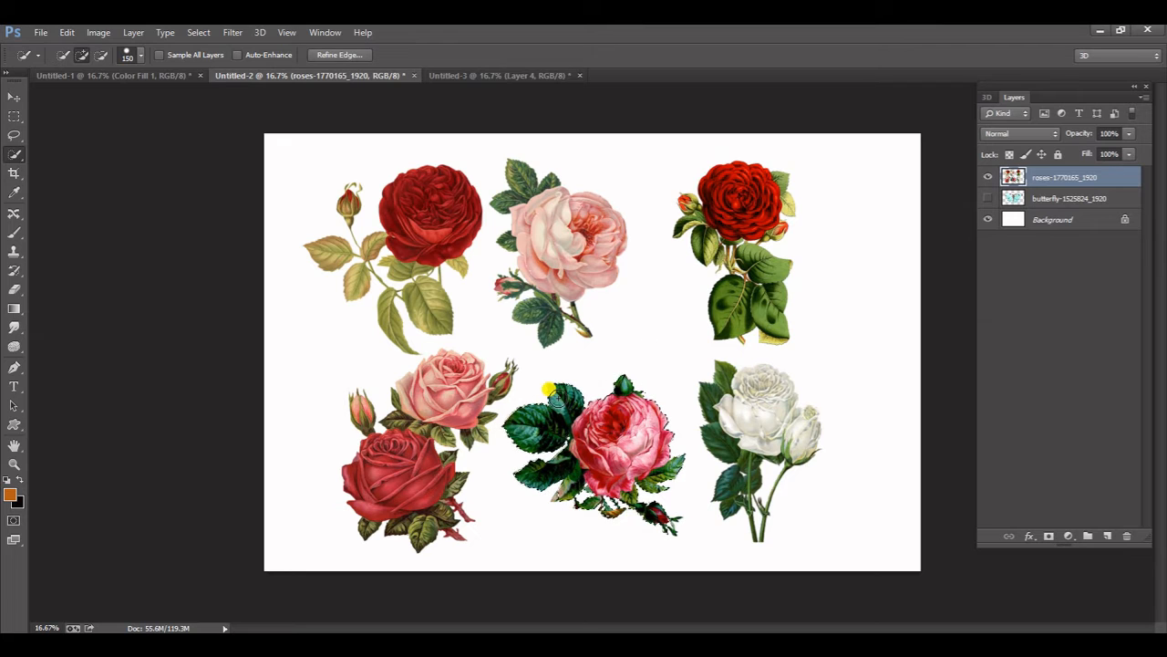
Copy the selected deep pink rose to the lower-middle area of Untitled-3 and clear its selection in Untitled-2
{"action": "left_click", "coordinate": [15, 97]}
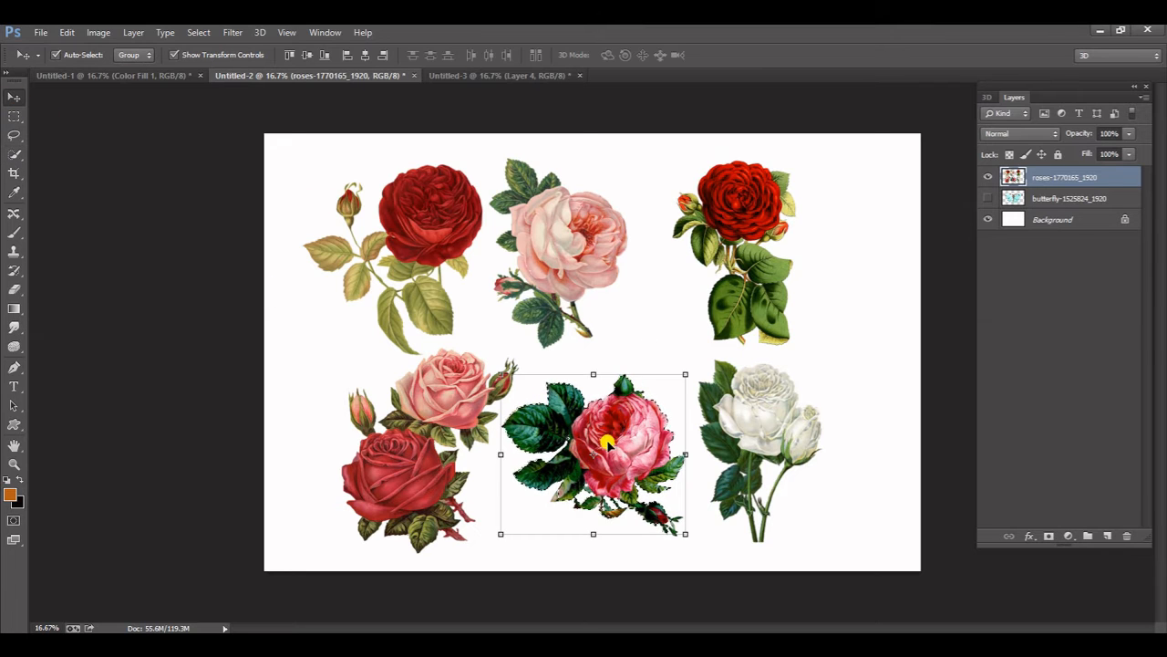
{"action": "left_click_drag", "start_coordinate": [605, 438], "coordinate": [650, 450]}
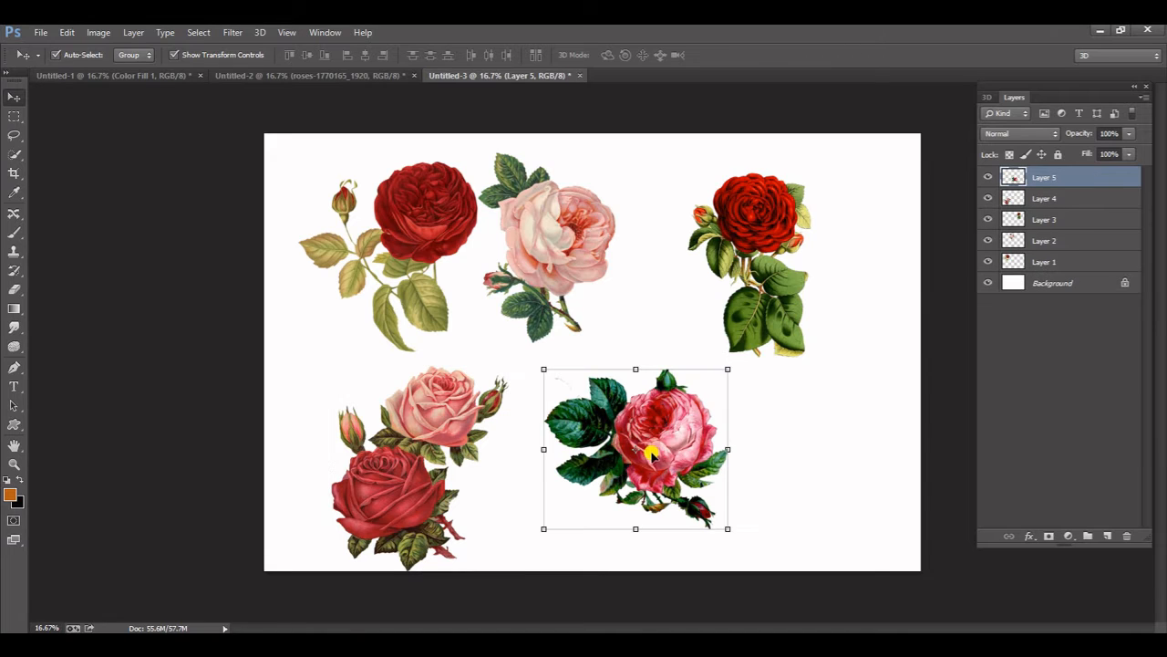
{"action": "key", "text": "ctrl+t"}
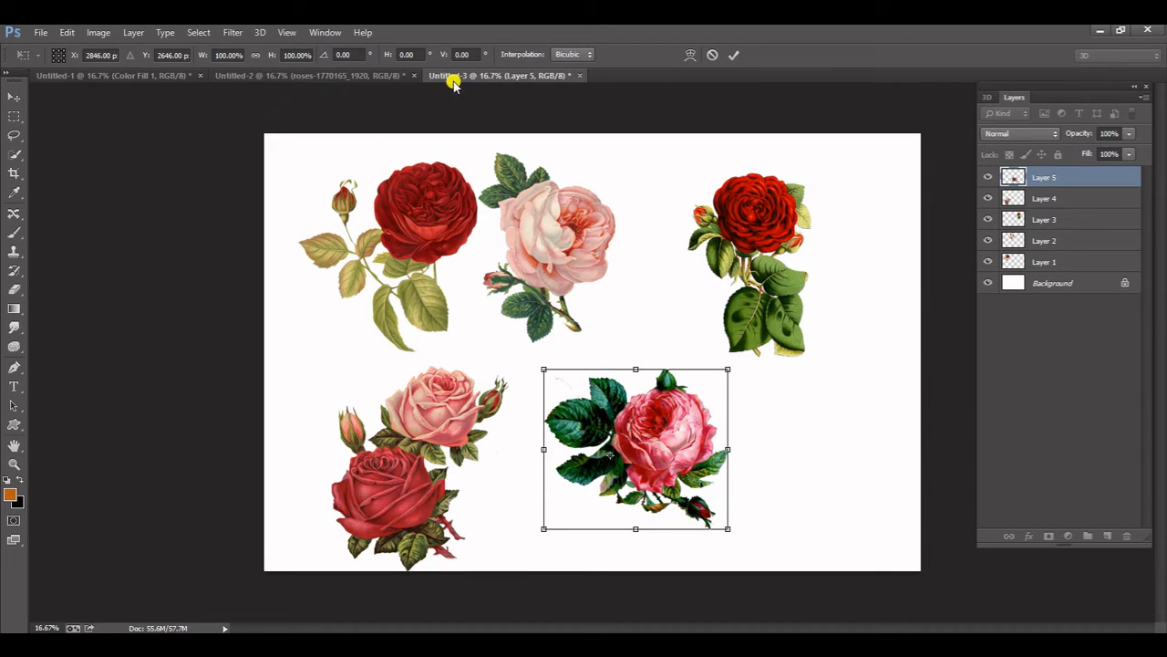
{"action": "left_click", "coordinate": [281, 75]}
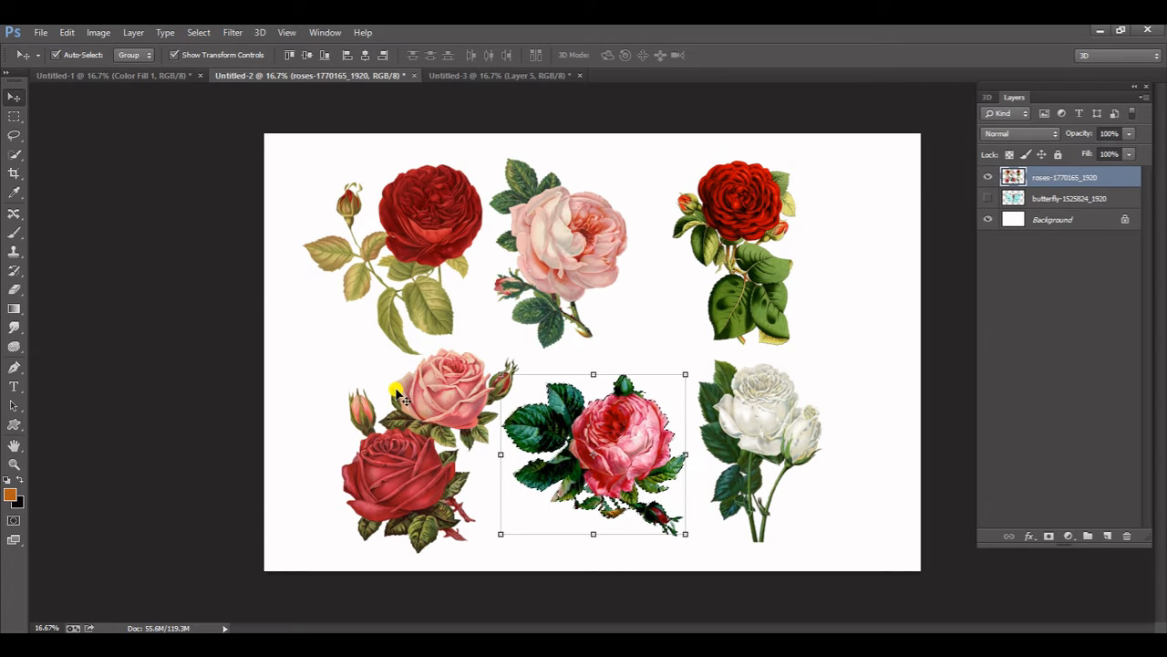
{"action": "left_click", "coordinate": [199, 32]}
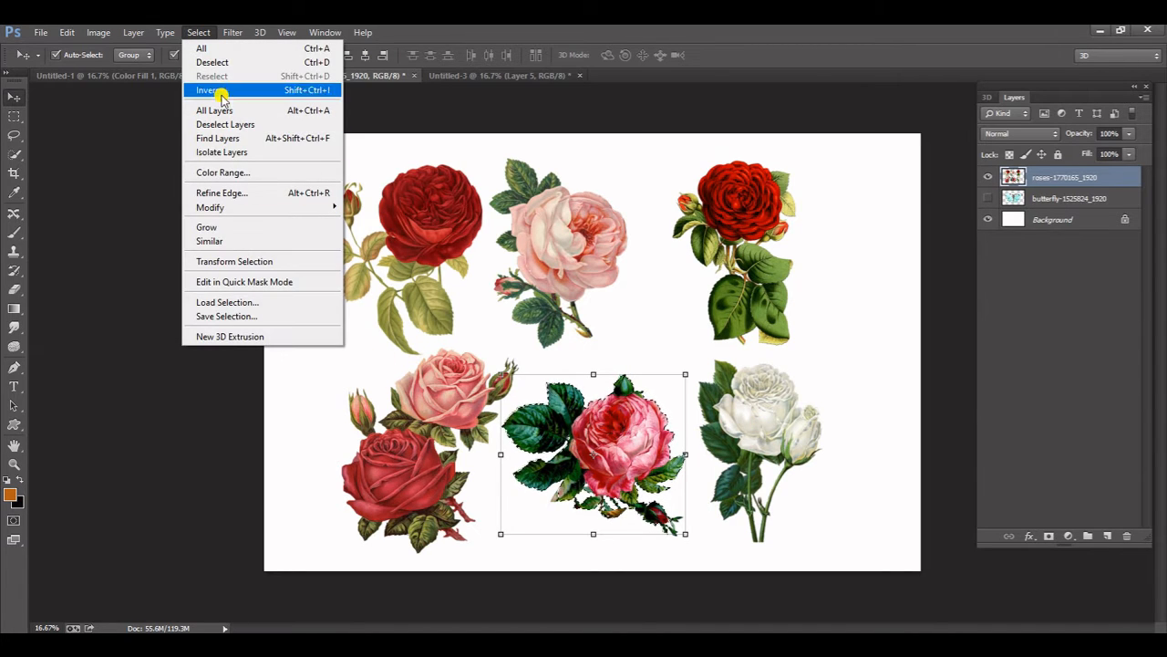
{"action": "left_click", "coordinate": [221, 64]}
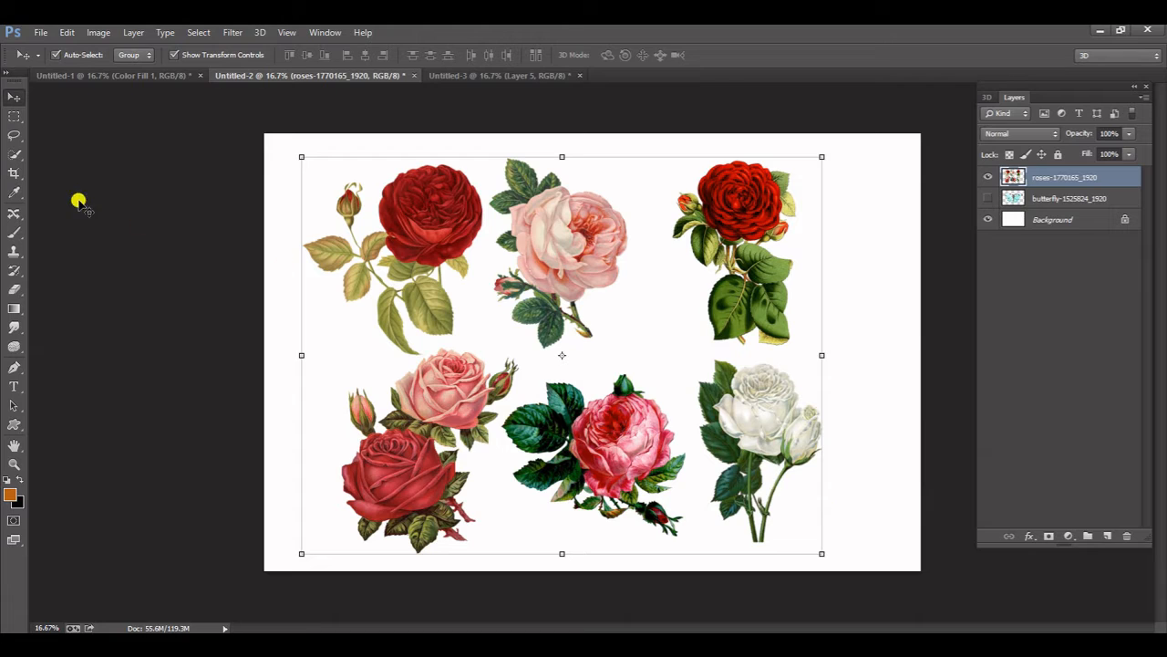
Quick-select the lower-right white roses with their leaves and stems and copy them into the Untitled-3 document
{"action": "left_click", "coordinate": [20, 157]}
{"action": "left_click", "coordinate": [85, 151]}
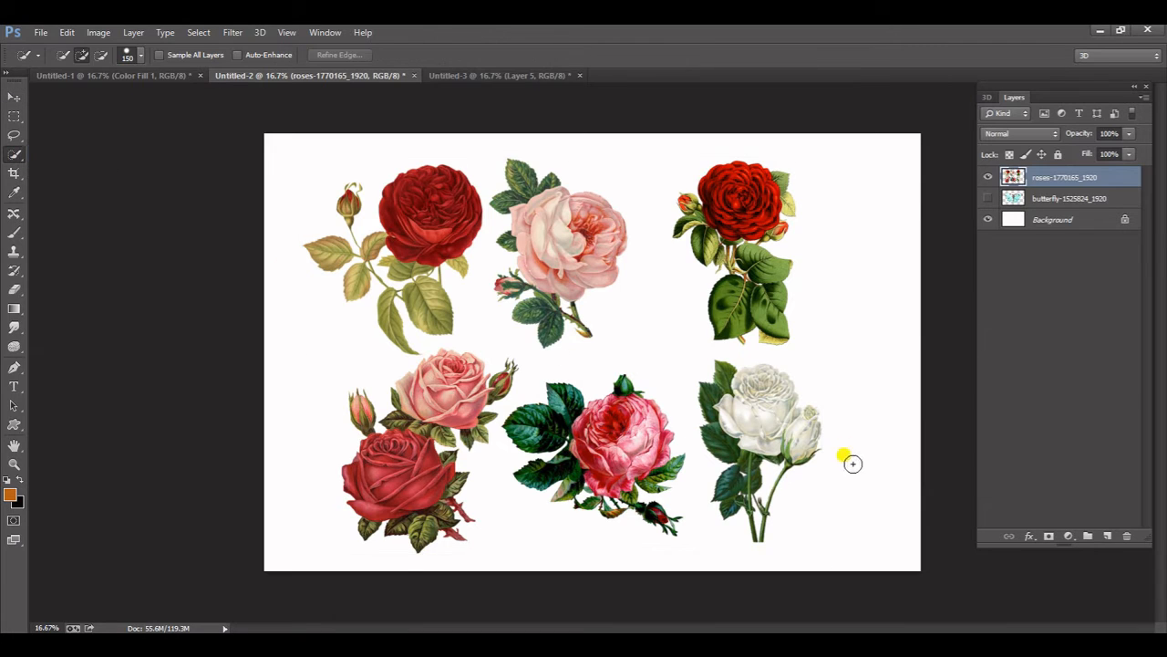
{"action": "mouse_move", "coordinate": [719, 369]}
{"action": "left_mouse_down"}
{"action": "mouse_move", "coordinate": [715, 411]}
{"action": "mouse_move", "coordinate": [743, 498]}
{"action": "mouse_move", "coordinate": [760, 507]}
{"action": "mouse_move", "coordinate": [776, 501]}
{"action": "mouse_move", "coordinate": [776, 434]}
{"action": "mouse_move", "coordinate": [746, 393]}
{"action": "mouse_move", "coordinate": [749, 376]}
{"action": "mouse_move", "coordinate": [785, 412]}
{"action": "mouse_move", "coordinate": [785, 439]}
{"action": "mouse_move", "coordinate": [746, 501]}
{"action": "mouse_move", "coordinate": [744, 525]}
{"action": "mouse_move", "coordinate": [774, 531]}
{"action": "left_mouse_up"}
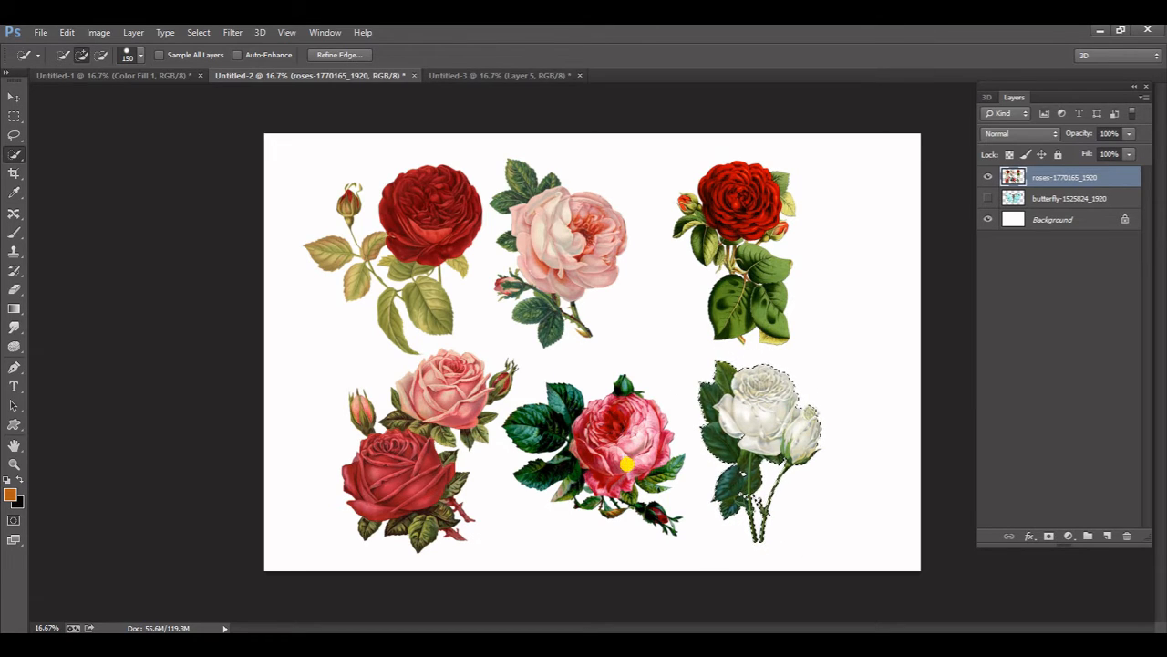
{"action": "left_click", "coordinate": [14, 97]}
{"action": "left_click_drag", "start_coordinate": [782, 466], "coordinate": [803, 427]}
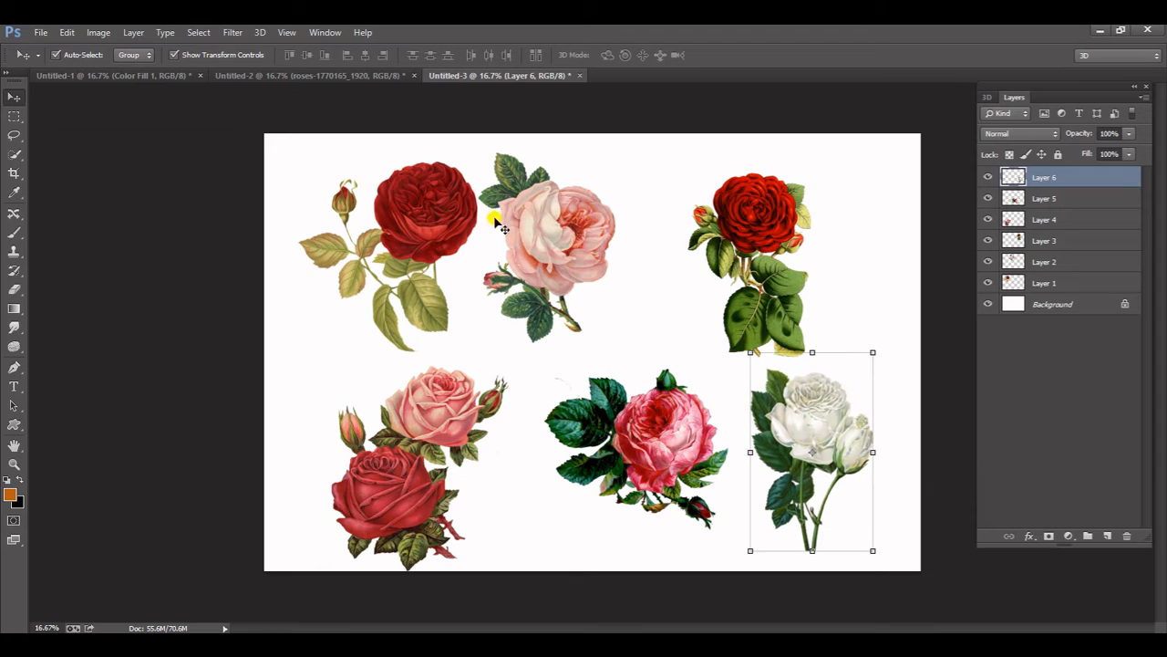
Show the butterfly-1525824_1920 layer in Untitled-2 and copy the turquoise butterfly into the Untitled-3 document
{"action": "left_click", "coordinate": [293, 73]}
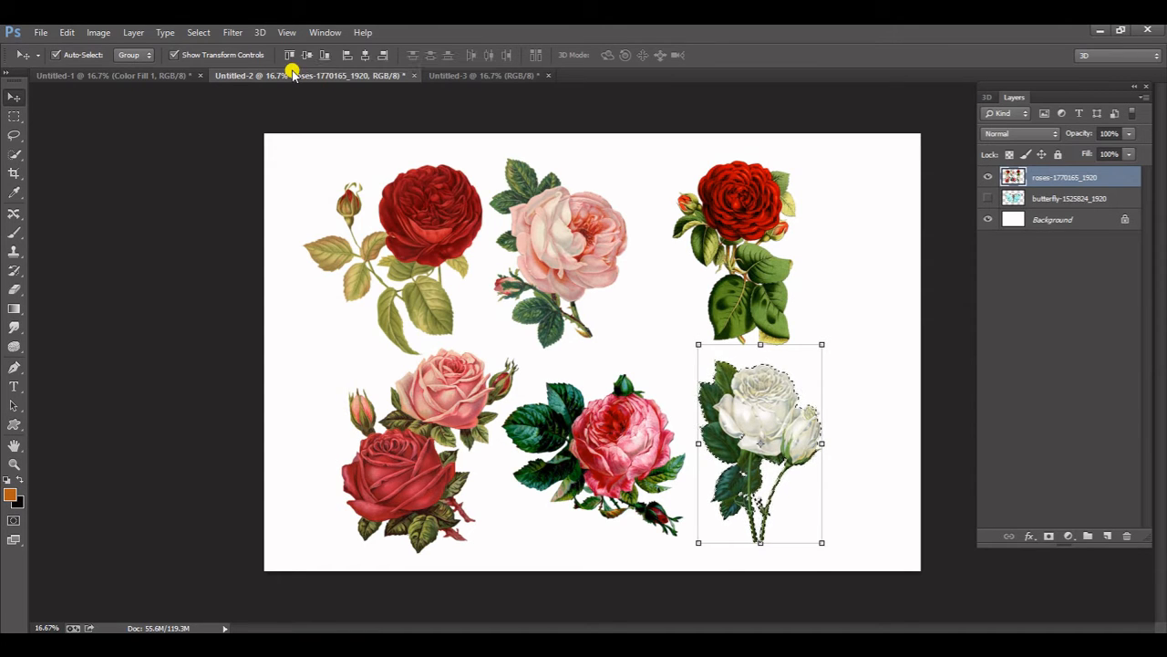
{"action": "left_click", "coordinate": [988, 198]}
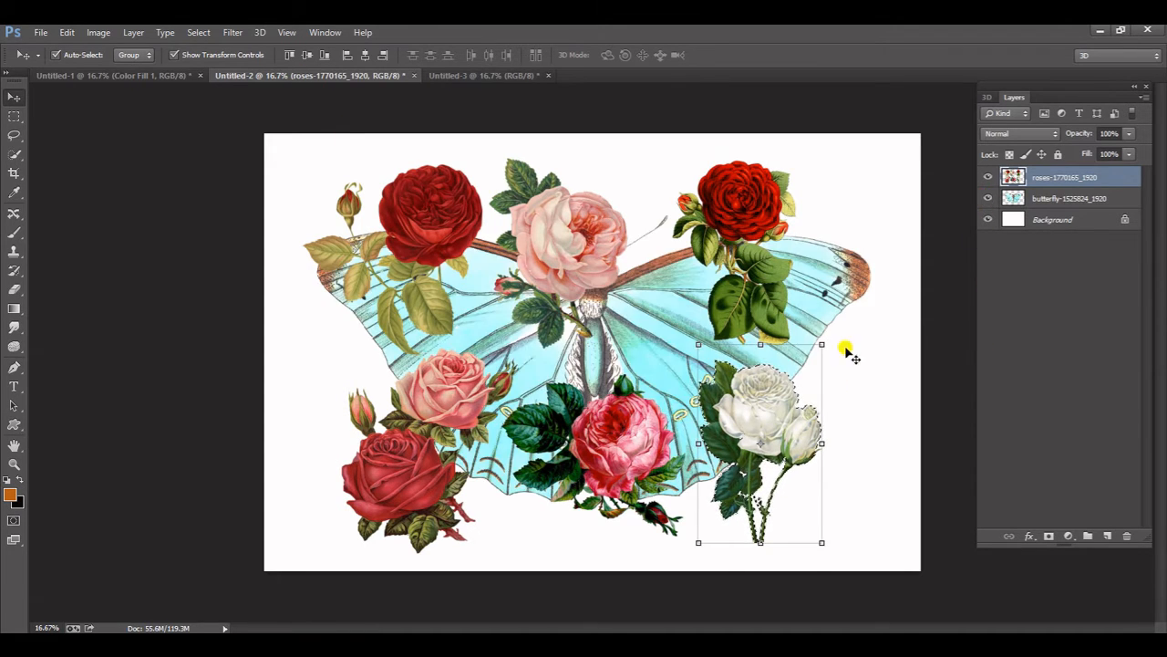
{"action": "left_click", "coordinate": [648, 315]}
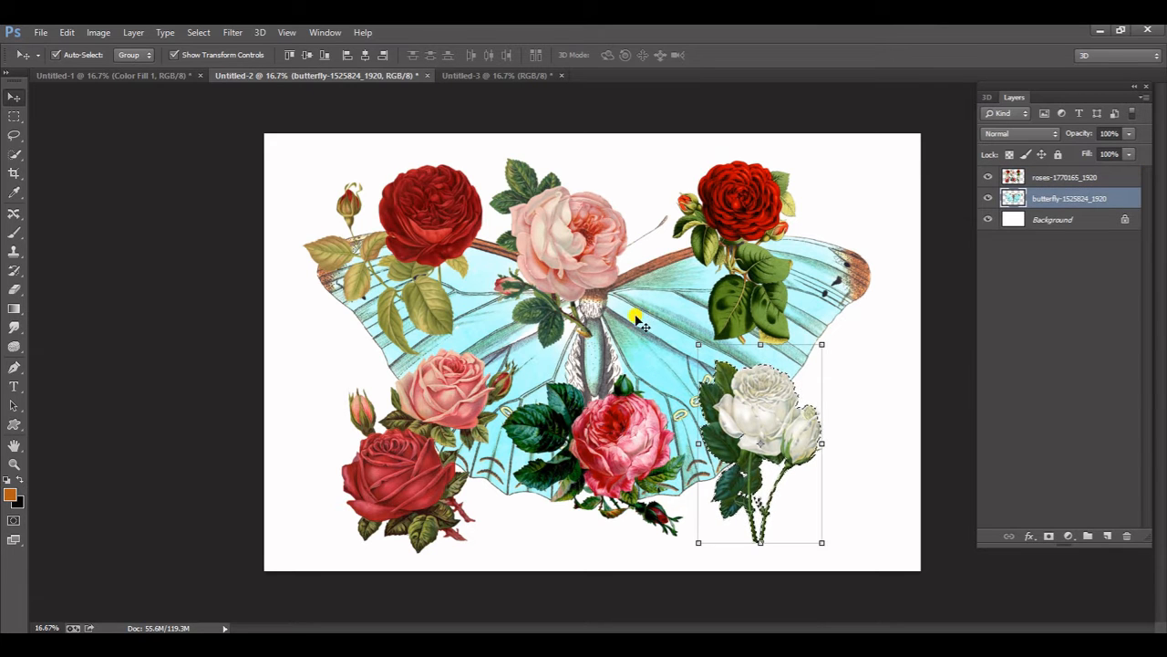
{"action": "mouse_move", "coordinate": [632, 329]}
{"action": "left_mouse_down"}
{"action": "mouse_move", "coordinate": [516, 195]}
{"action": "mouse_move", "coordinate": [517, 52]}
{"action": "mouse_move", "coordinate": [501, 58]}
{"action": "mouse_move", "coordinate": [597, 294]}
{"action": "mouse_move", "coordinate": [651, 331]}
{"action": "left_mouse_up"}
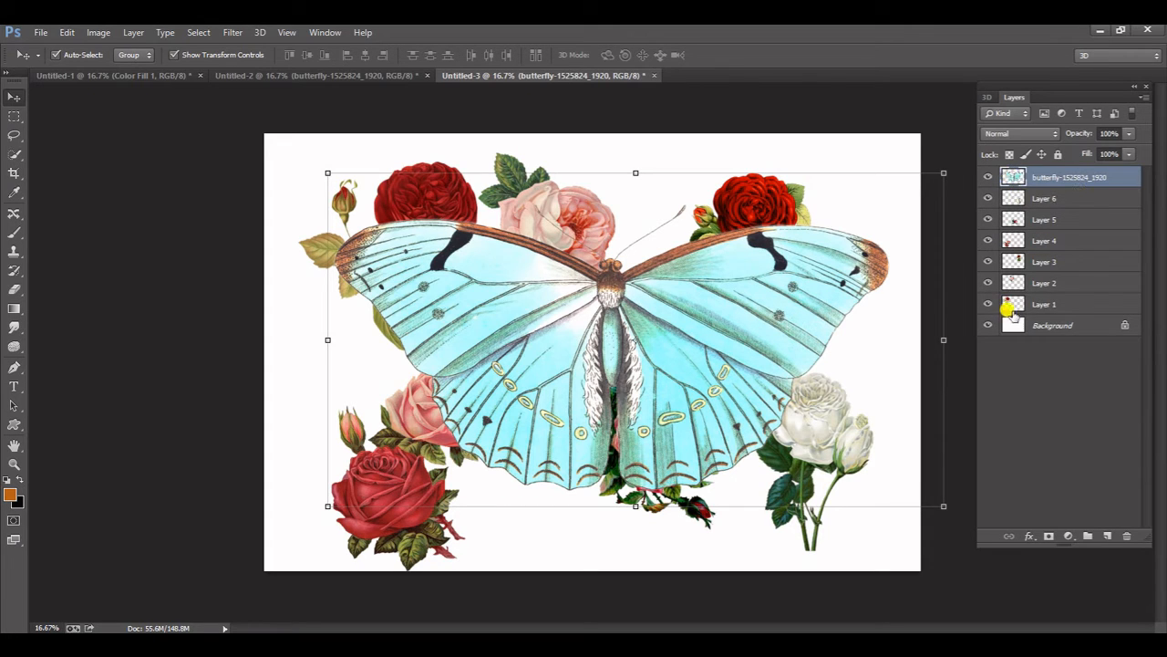
Move the butterfly layer below Layer 1, just above Background, and shift the butterfly slightly left to centre it on the canvas
{"action": "left_click_drag", "start_coordinate": [1012, 176], "coordinate": [1010, 308]}
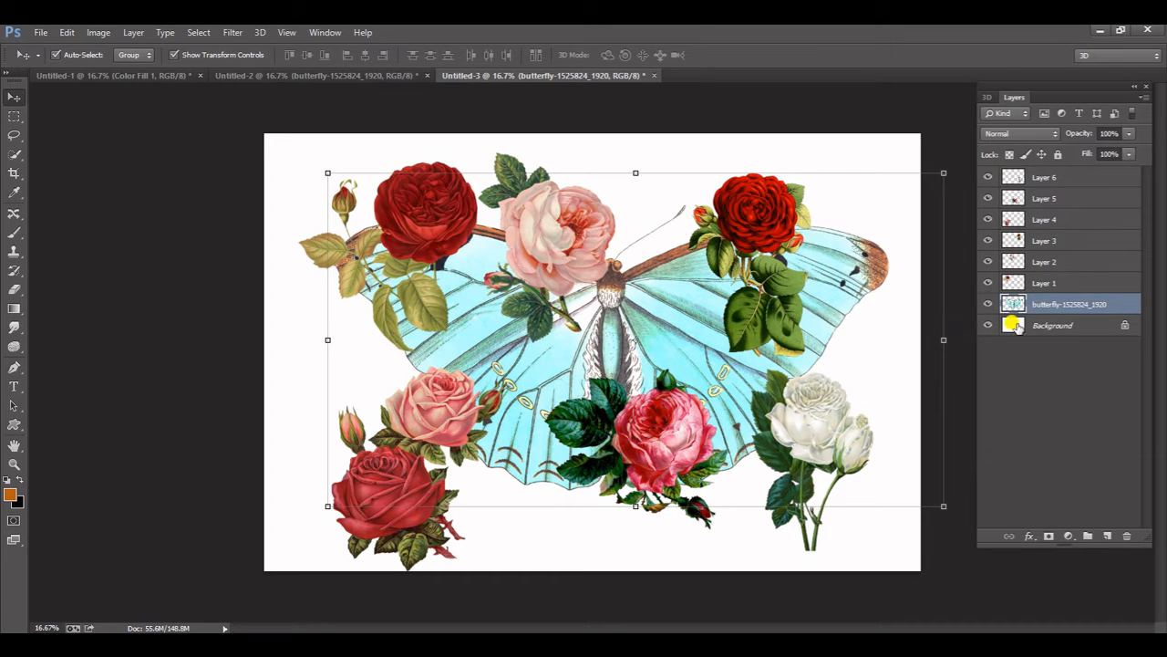
{"action": "left_click_drag", "start_coordinate": [663, 323], "coordinate": [638, 321]}
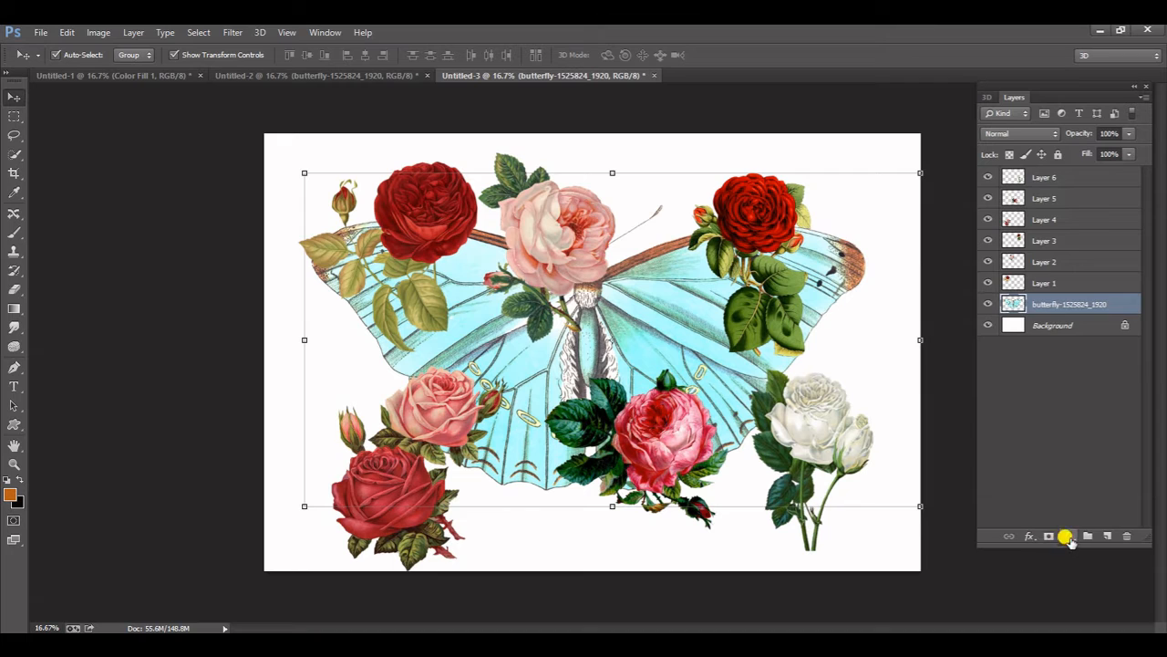
Add a Solid Color fill layer in near-white f9f7f6 above the butterfly layer
{"action": "left_click", "coordinate": [1067, 536]}
{"action": "left_click", "coordinate": [1081, 224]}
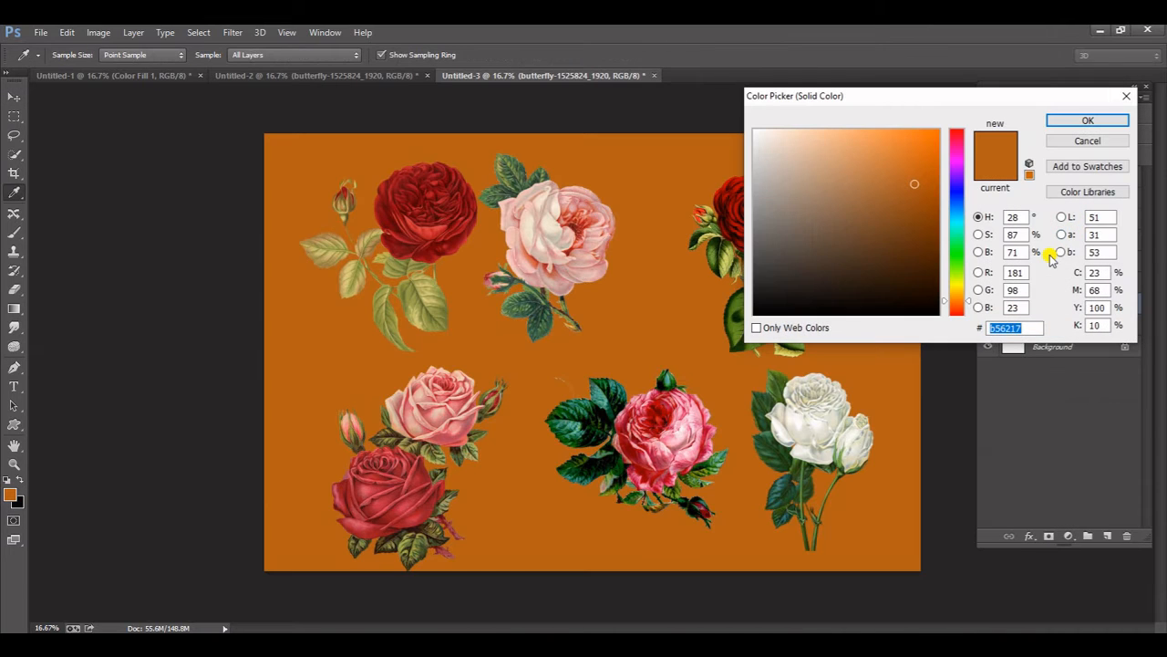
{"action": "left_click", "coordinate": [755, 133]}
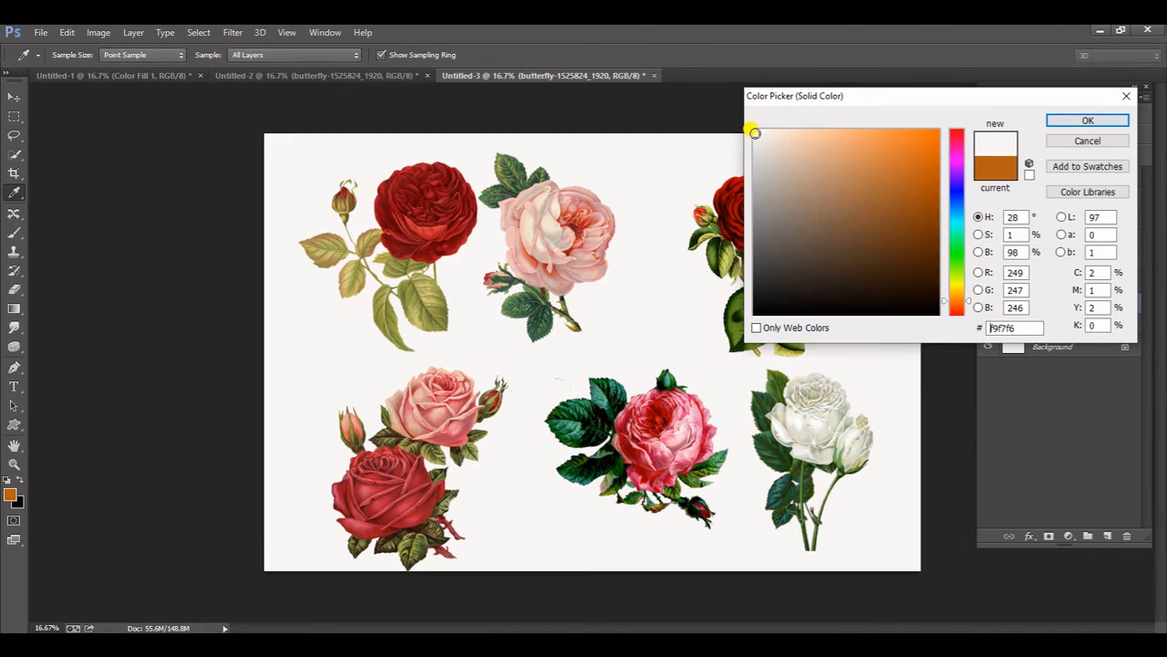
{"action": "left_click", "coordinate": [1061, 124]}
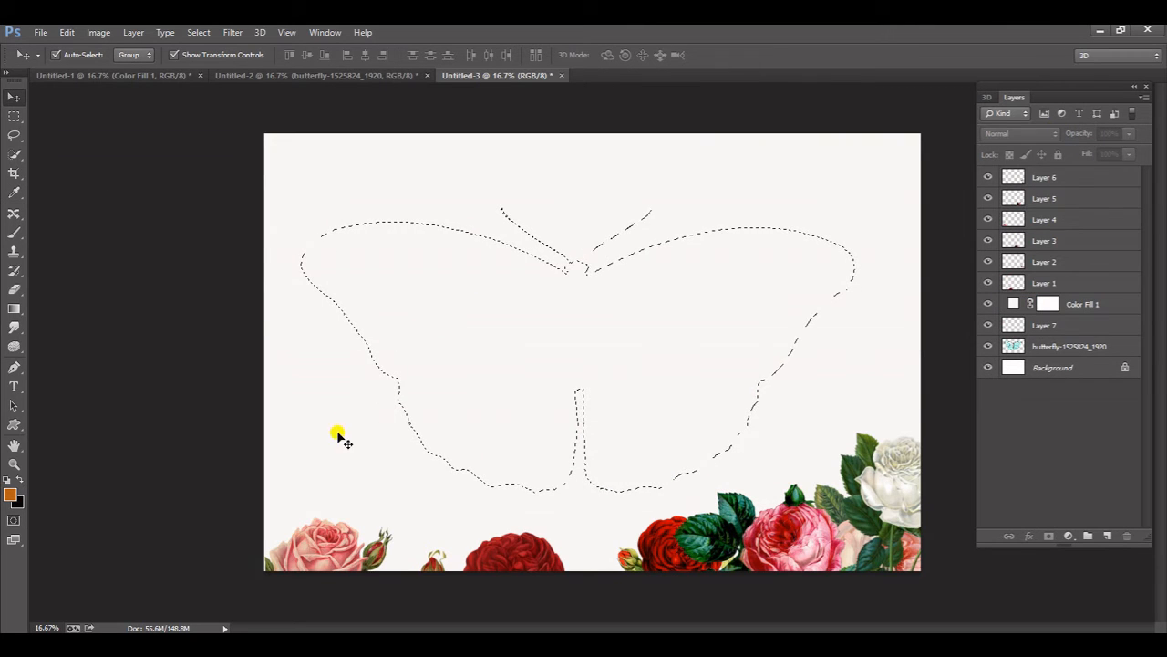
Reposition the cut-out roses along the canvas's lower edge and clear the butterfly outline selection
{"action": "left_click_drag", "start_coordinate": [302, 532], "coordinate": [313, 470]}
{"action": "left_click_drag", "start_coordinate": [501, 549], "coordinate": [513, 493]}
{"action": "left_click_drag", "start_coordinate": [659, 548], "coordinate": [701, 613]}
{"action": "left_click_drag", "start_coordinate": [871, 510], "coordinate": [878, 534]}
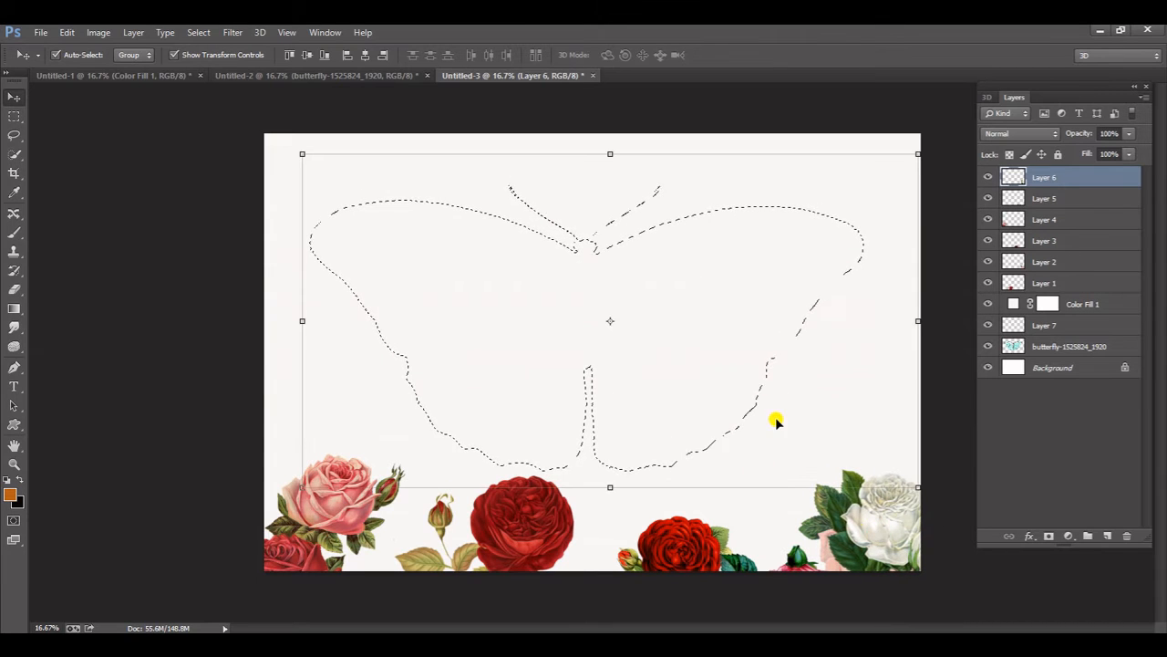
{"action": "key", "text": "ctrl+d"}
{"action": "left_click", "coordinate": [617, 359]}
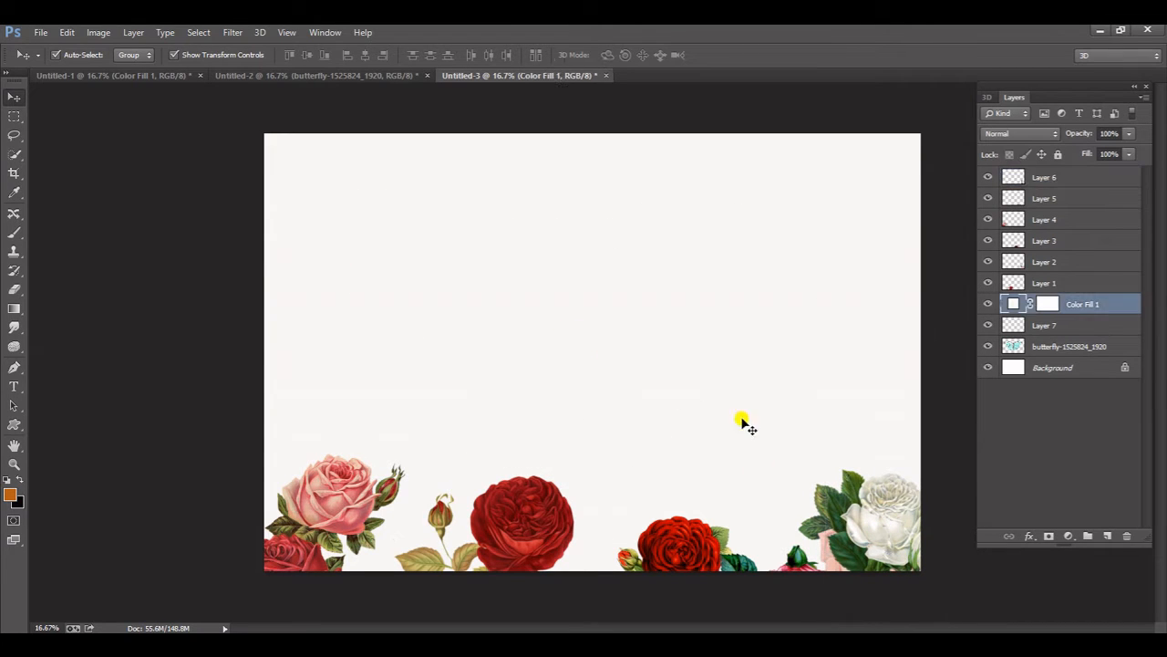
Move the white roses up onto the right half of the canvas and hide the Color Fill 1 and Layer 7 layers
{"action": "left_click", "coordinate": [889, 520]}
{"action": "left_click_drag", "start_coordinate": [888, 520], "coordinate": [736, 290]}
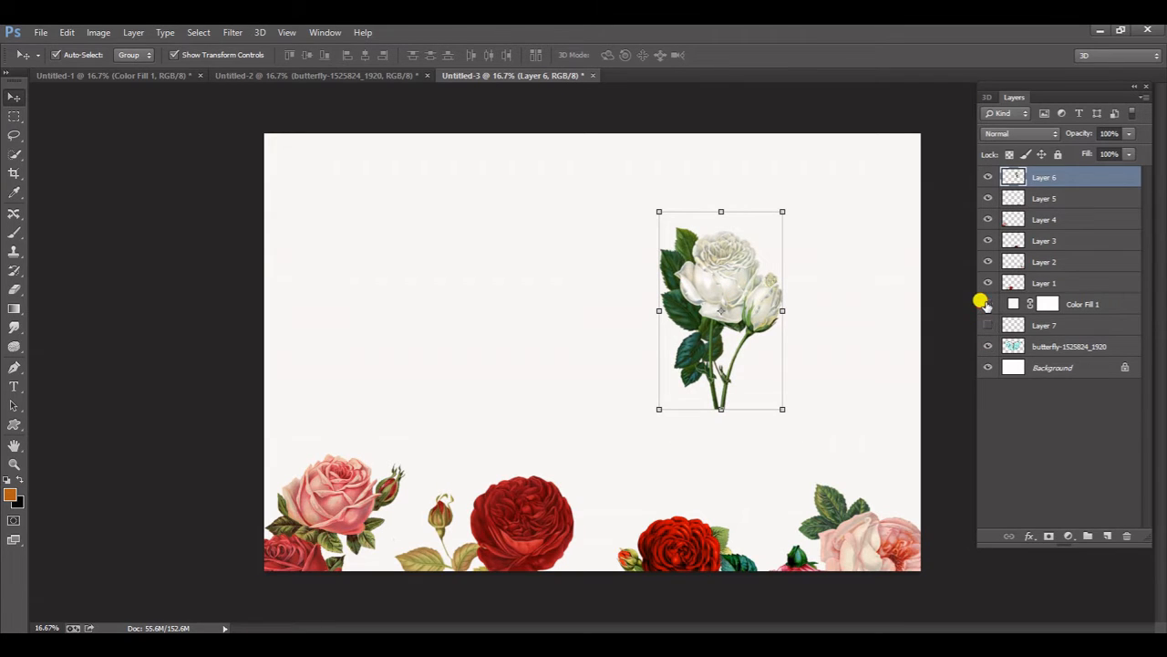
{"action": "left_click", "coordinate": [986, 304]}
Rotate the white roses to about 100°, scale them to about 113% wide by 103% high, and place them over the upper-right wing tip
{"action": "left_click_drag", "start_coordinate": [699, 308], "coordinate": [719, 337]}
{"action": "left_click_drag", "start_coordinate": [797, 426], "coordinate": [706, 407]}
{"action": "left_click_drag", "start_coordinate": [748, 330], "coordinate": [778, 298]}
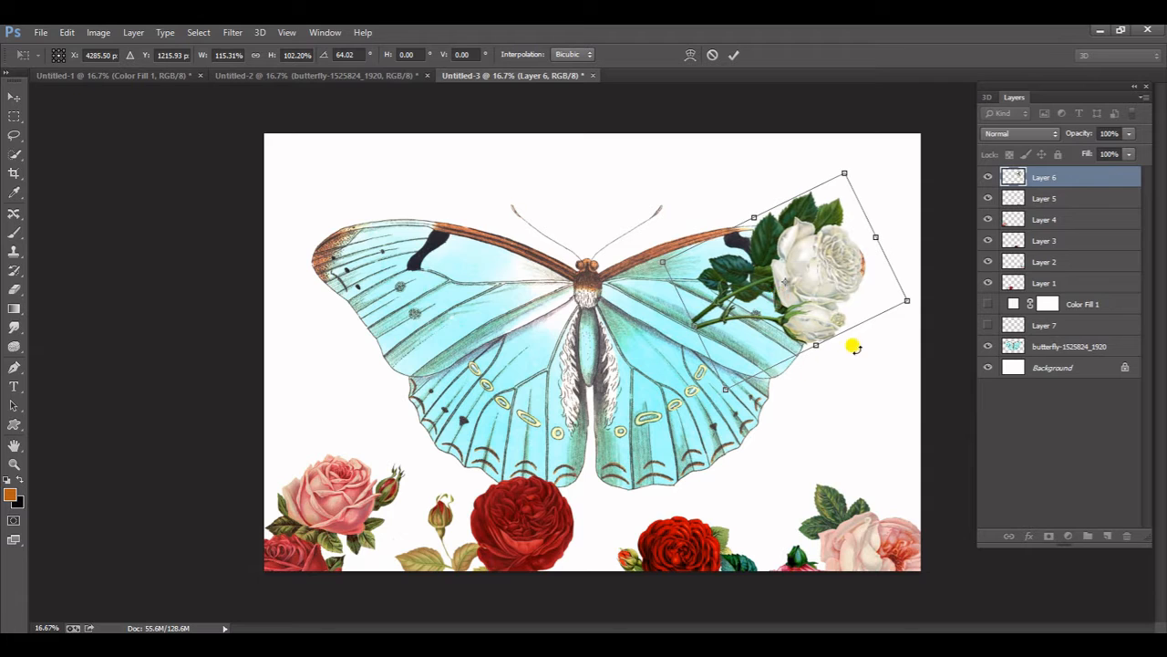
{"action": "mouse_move", "coordinate": [720, 388]}
{"action": "left_mouse_down"}
{"action": "mouse_move", "coordinate": [693, 394]}
{"action": "mouse_move", "coordinate": [723, 388]}
{"action": "left_mouse_up"}
{"action": "left_click_drag", "start_coordinate": [904, 309], "coordinate": [867, 348]}
{"action": "mouse_move", "coordinate": [842, 302]}
{"action": "left_mouse_down"}
{"action": "mouse_move", "coordinate": [829, 294]}
{"action": "mouse_move", "coordinate": [840, 287]}
{"action": "left_mouse_up"}
{"action": "left_click_drag", "start_coordinate": [875, 351], "coordinate": [862, 359]}
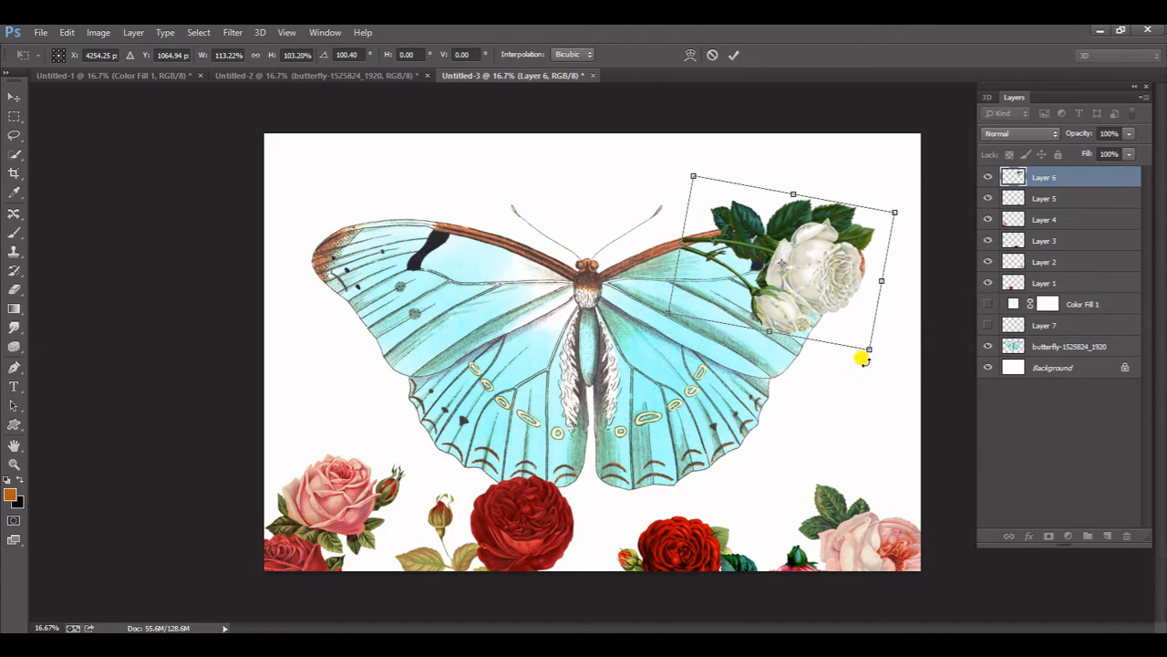
{"action": "left_click_drag", "start_coordinate": [826, 293], "coordinate": [834, 290]}
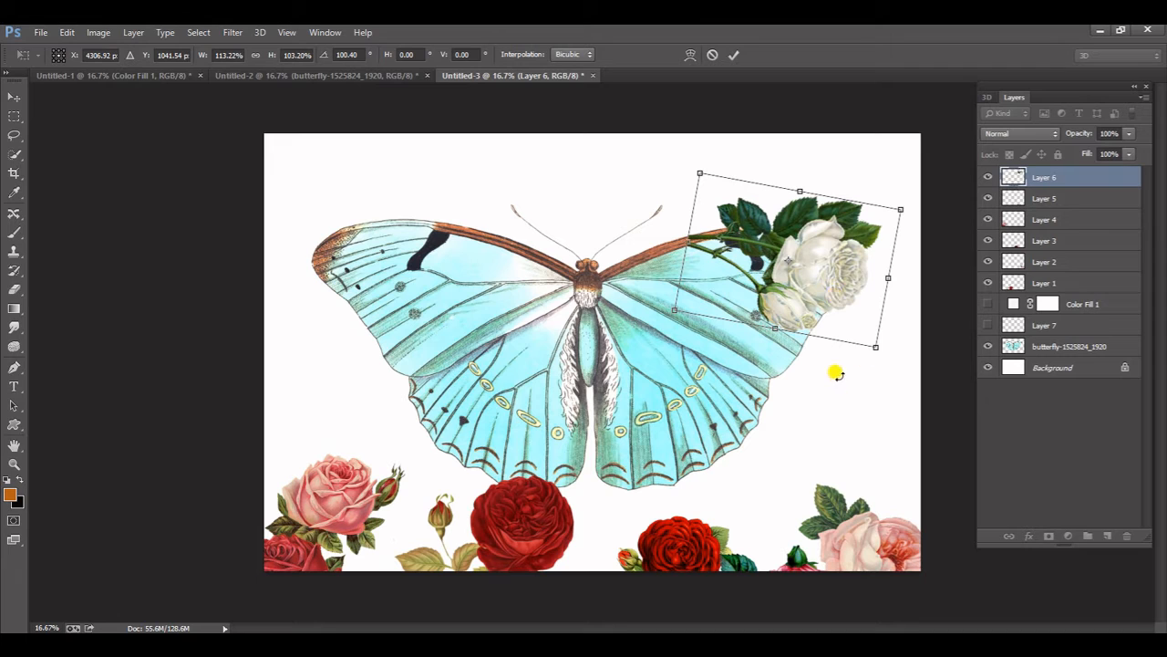
{"action": "left_click", "coordinate": [735, 52]}
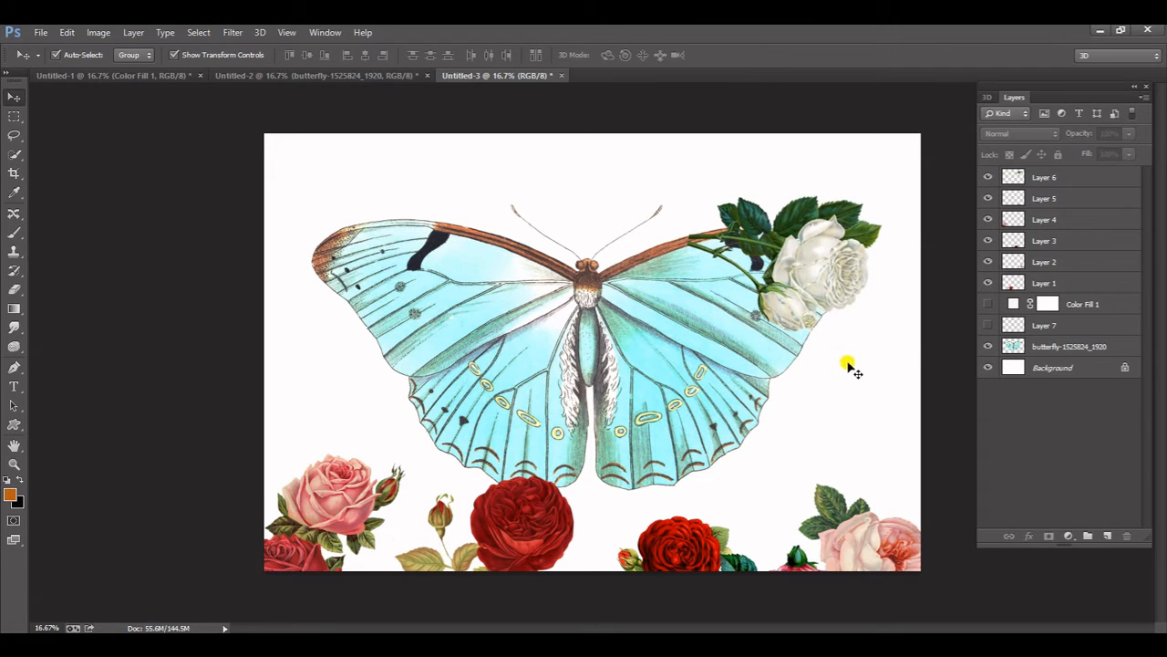
Move the dark red rose of Layer 1 just below the white roses on the right wing and rotate it about 49°
{"action": "left_click_drag", "start_coordinate": [538, 514], "coordinate": [700, 345]}
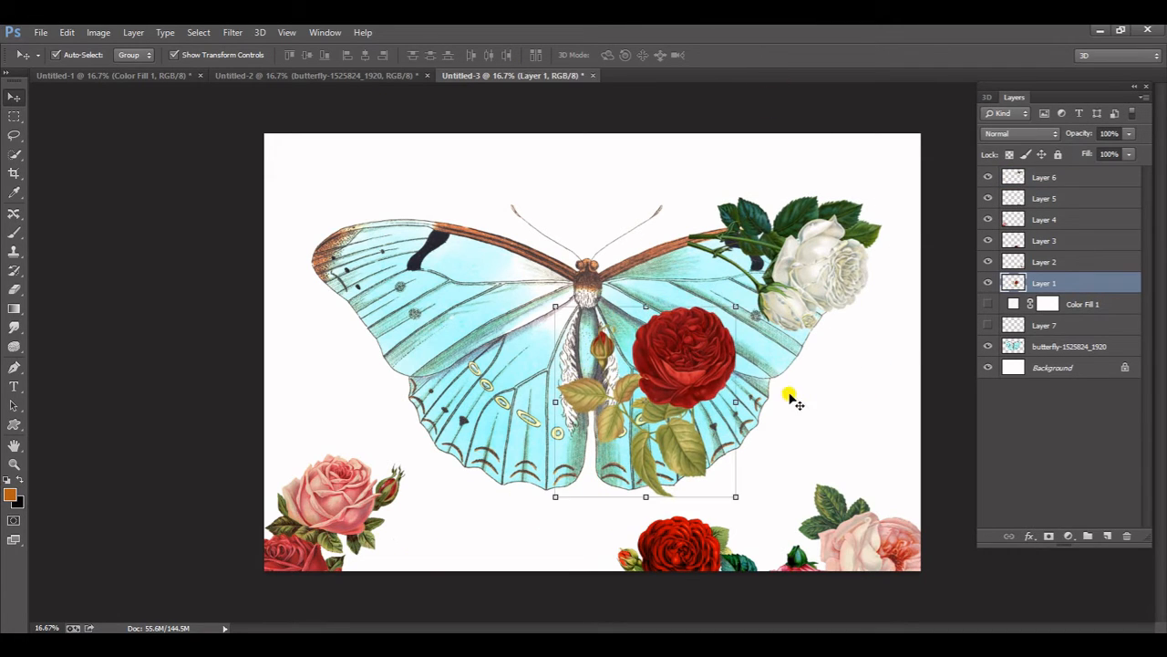
{"action": "left_click_drag", "start_coordinate": [736, 510], "coordinate": [644, 506]}
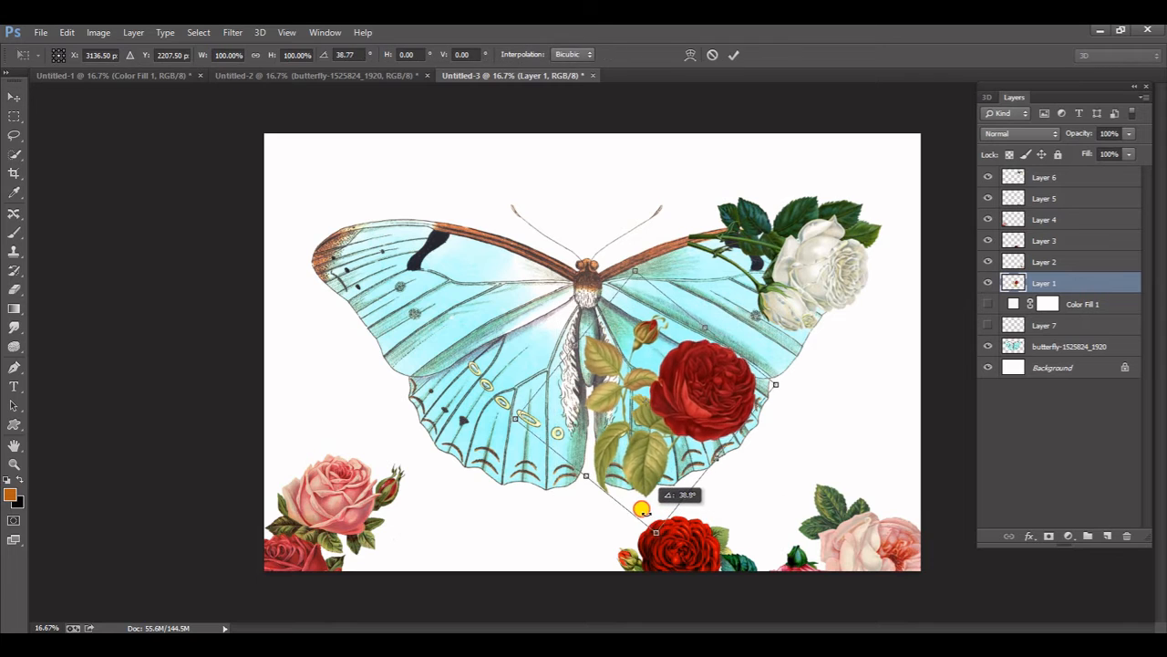
{"action": "left_click_drag", "start_coordinate": [684, 394], "coordinate": [786, 357]}
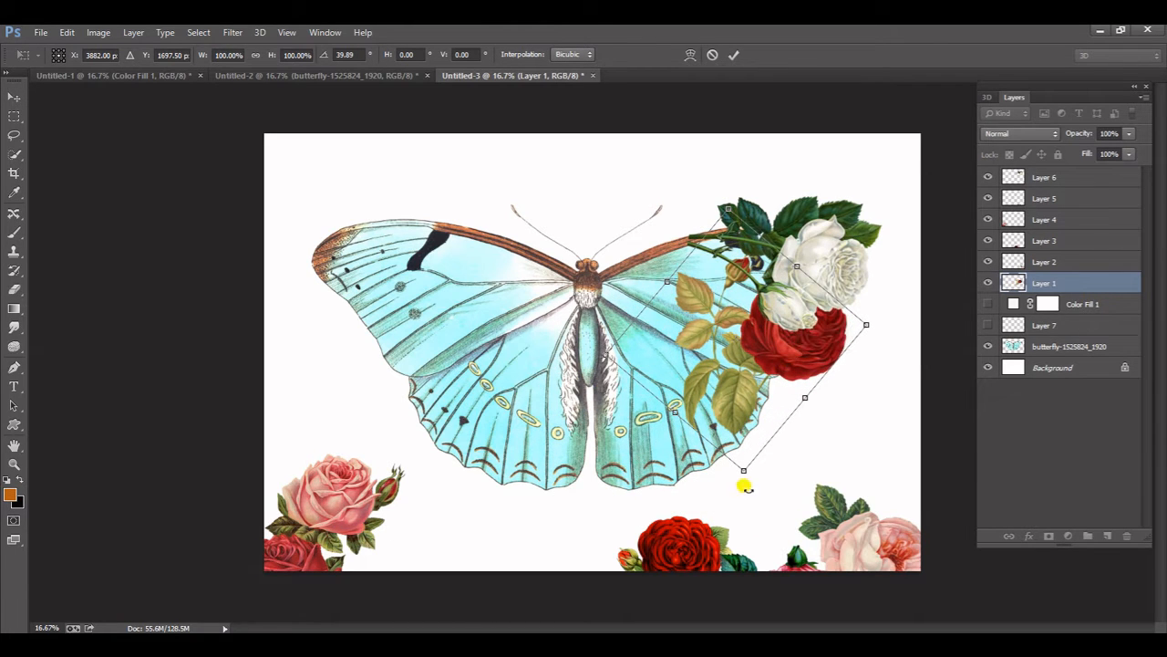
{"action": "mouse_move", "coordinate": [746, 487]}
{"action": "left_mouse_down"}
{"action": "mouse_move", "coordinate": [724, 477]}
{"action": "mouse_move", "coordinate": [736, 484]}
{"action": "left_mouse_up"}
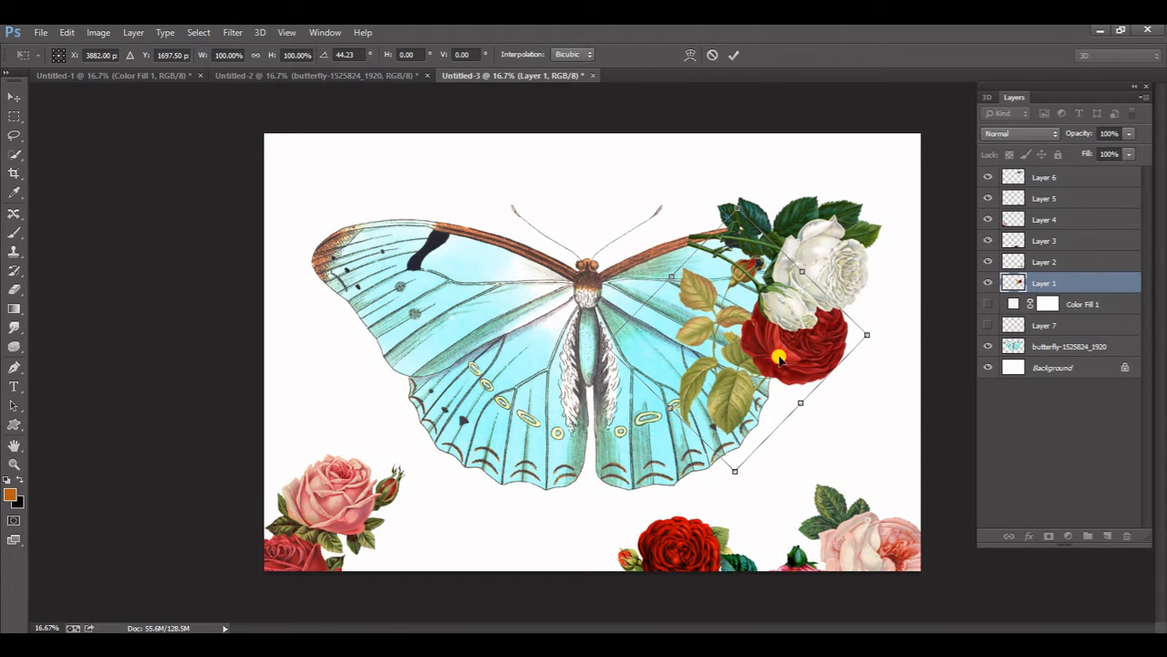
{"action": "left_click_drag", "start_coordinate": [779, 358], "coordinate": [771, 354]}
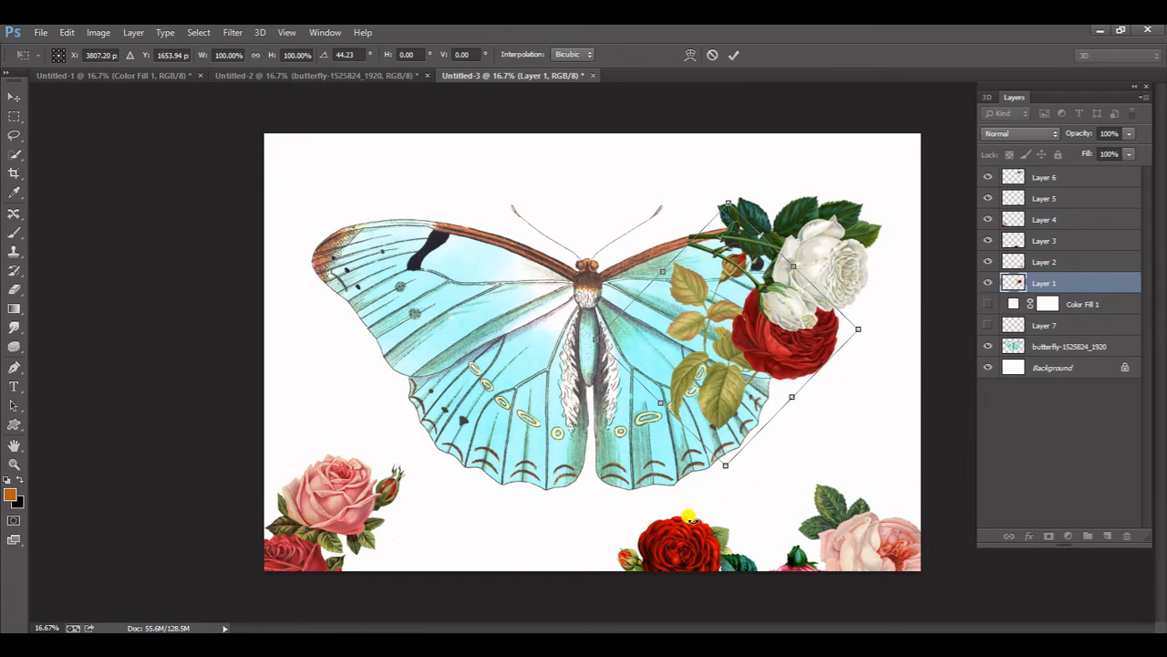
{"action": "left_click_drag", "start_coordinate": [551, 415], "coordinate": [534, 388]}
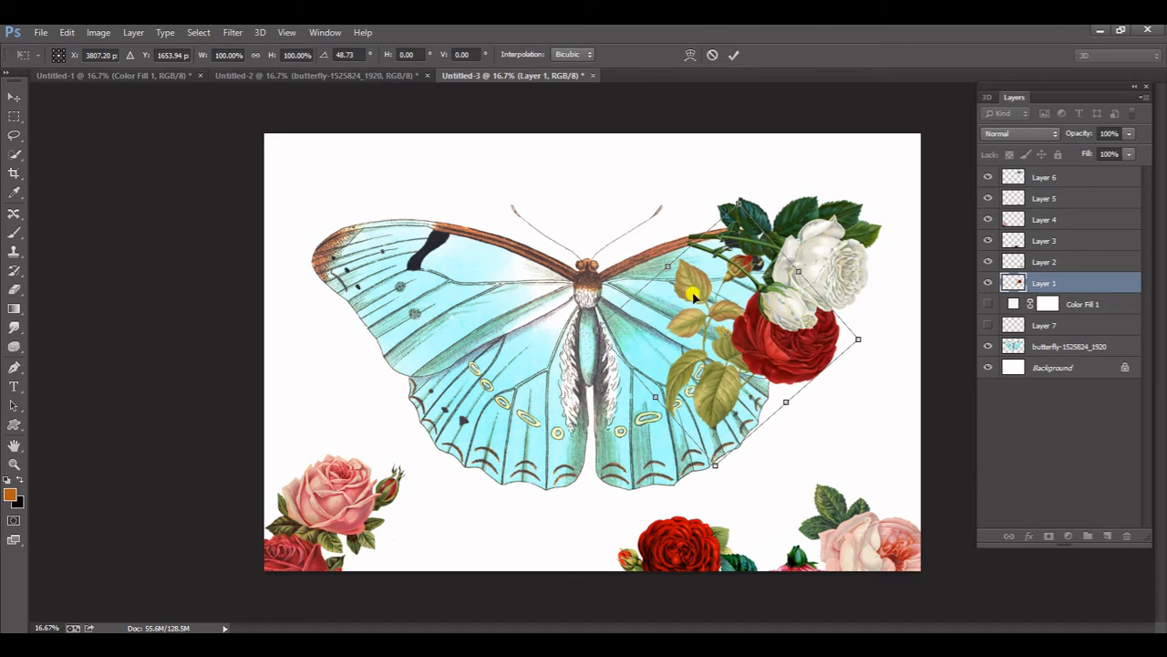
{"action": "left_click", "coordinate": [734, 55]}
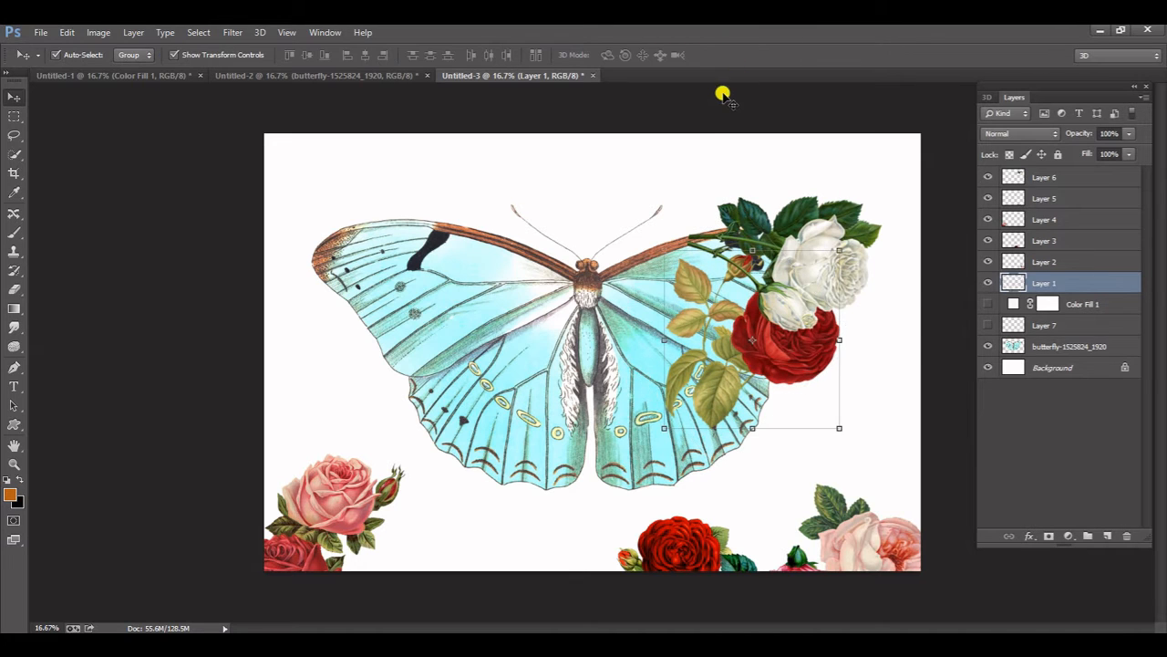
Place Layer 4's red and pink roses over the lower-right wing, rotated about -169° and scaled to about 107% wide by 100% high
{"action": "left_click", "coordinate": [705, 138]}
{"action": "left_click", "coordinate": [349, 495]}
{"action": "left_click_drag", "start_coordinate": [349, 495], "coordinate": [695, 332]}
{"action": "left_click_drag", "start_coordinate": [744, 476], "coordinate": [585, 220]}
{"action": "left_click_drag", "start_coordinate": [700, 388], "coordinate": [727, 431]}
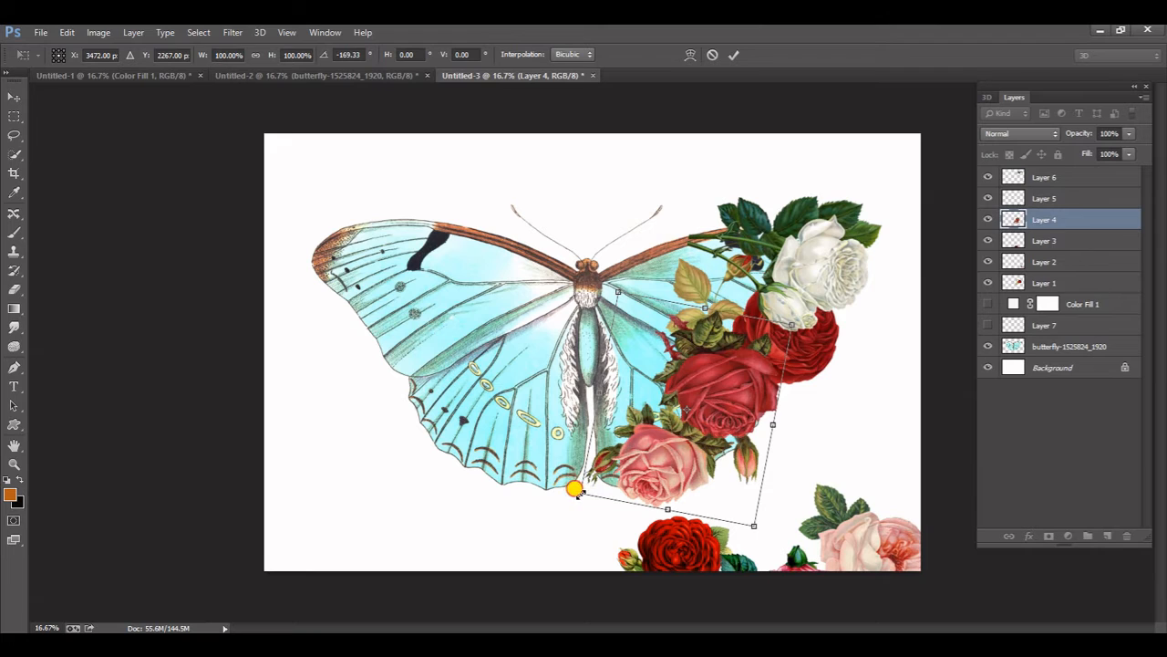
{"action": "left_click_drag", "start_coordinate": [574, 490], "coordinate": [567, 490]}
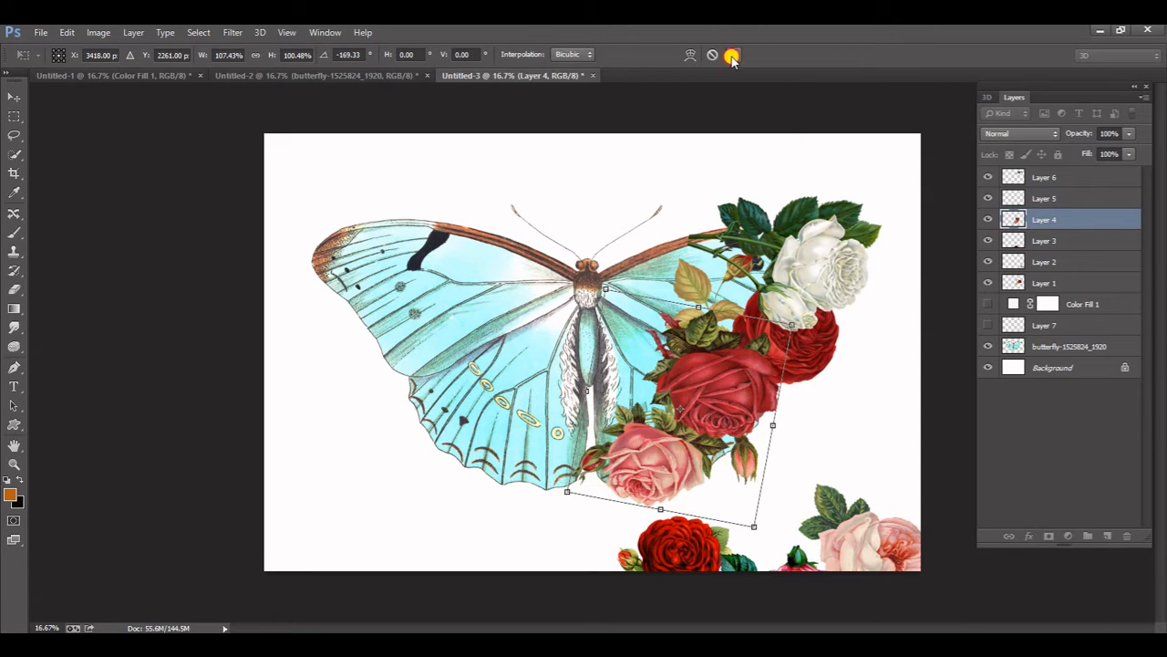
{"action": "left_click", "coordinate": [732, 55]}
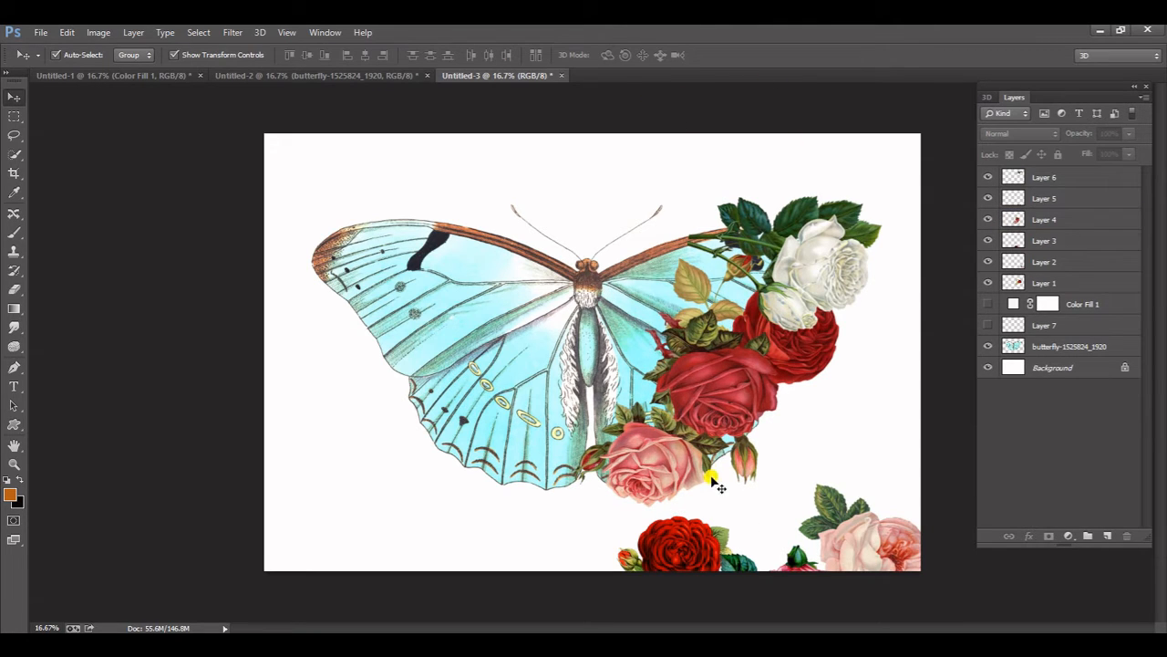
Move Layer 3's bright red rose onto the upper-right wing, bring it to the front, and stack Layer 4's roses above it
{"action": "left_click_drag", "start_coordinate": [682, 546], "coordinate": [712, 276]}
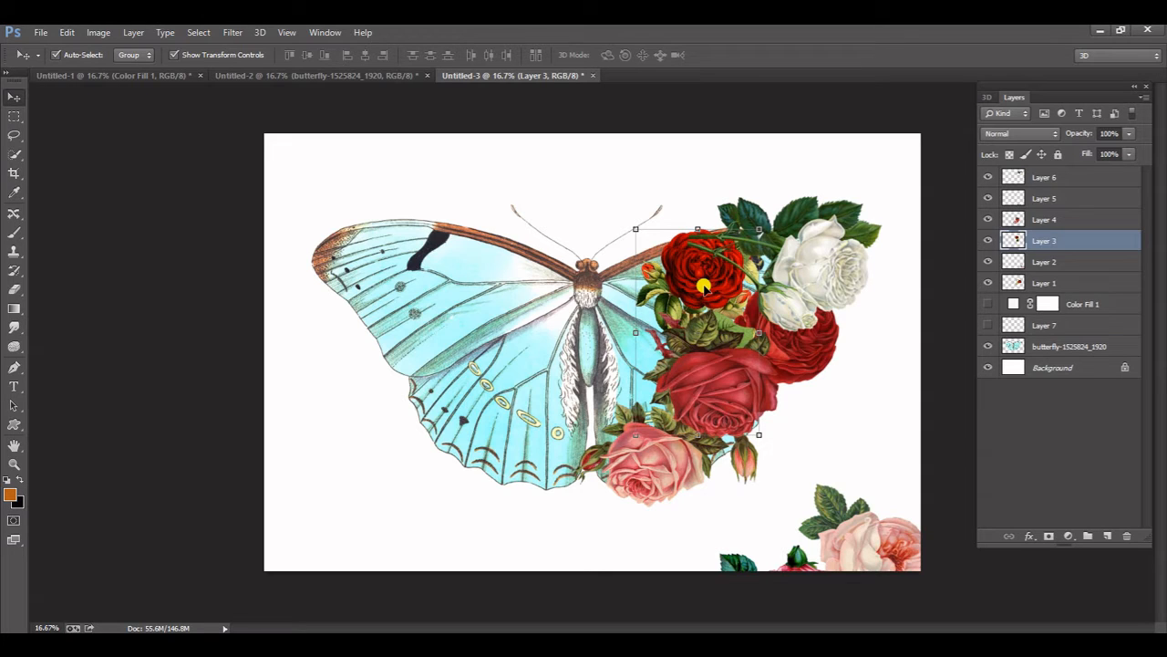
{"action": "key", "text": "ctrl+shift+bracketleft"}
{"action": "key", "text": "ctrl+shift+bracketright"}
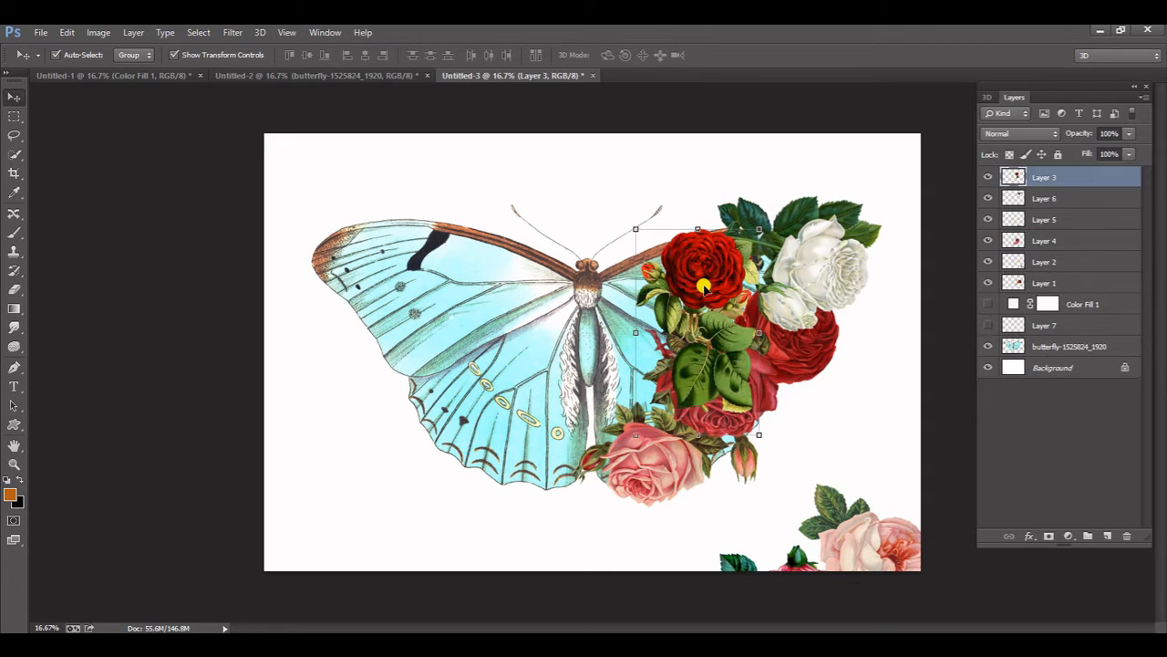
{"action": "left_click", "coordinate": [729, 424]}
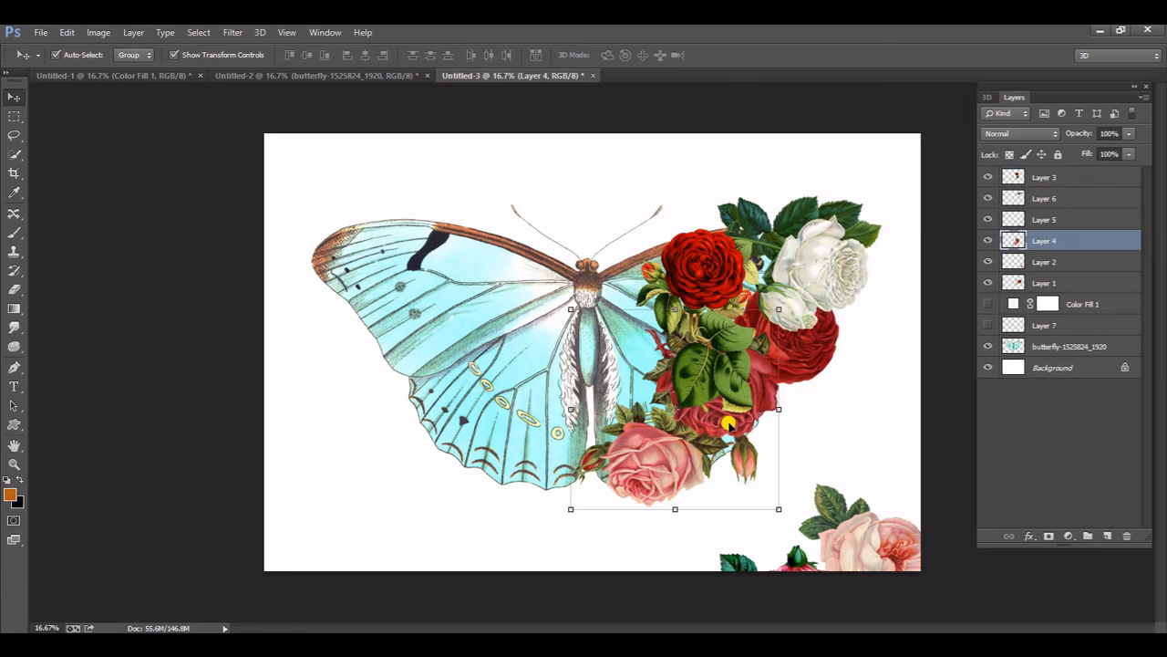
{"action": "key", "text": "ctrl+shift+bracketright"}
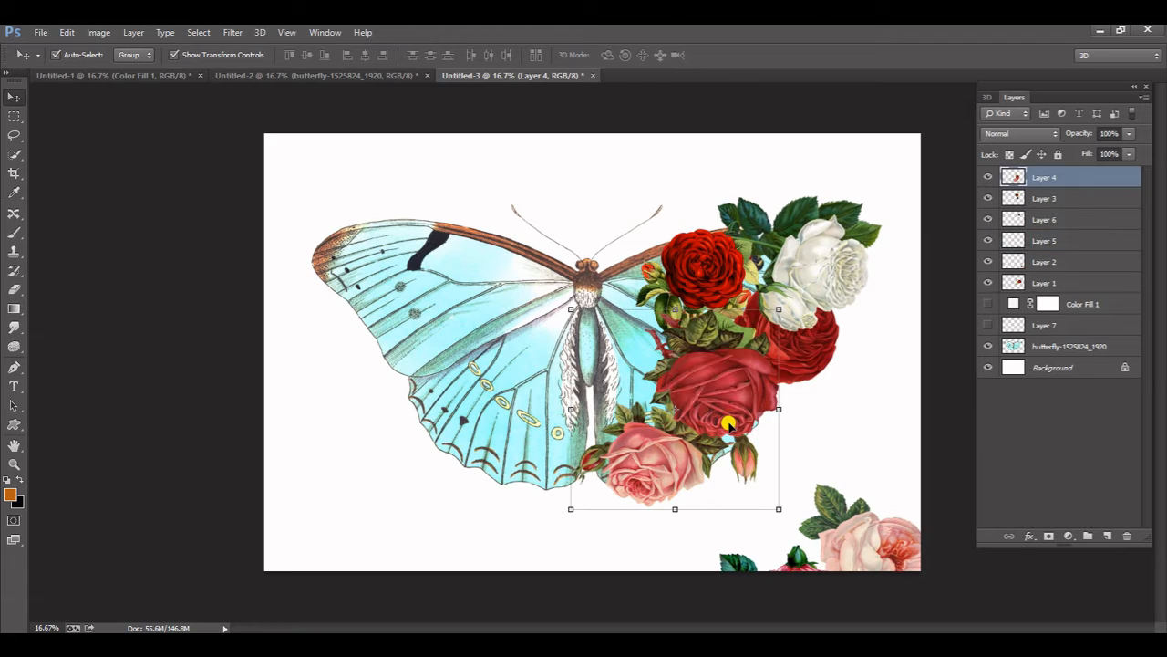
{"action": "left_click", "coordinate": [885, 381]}
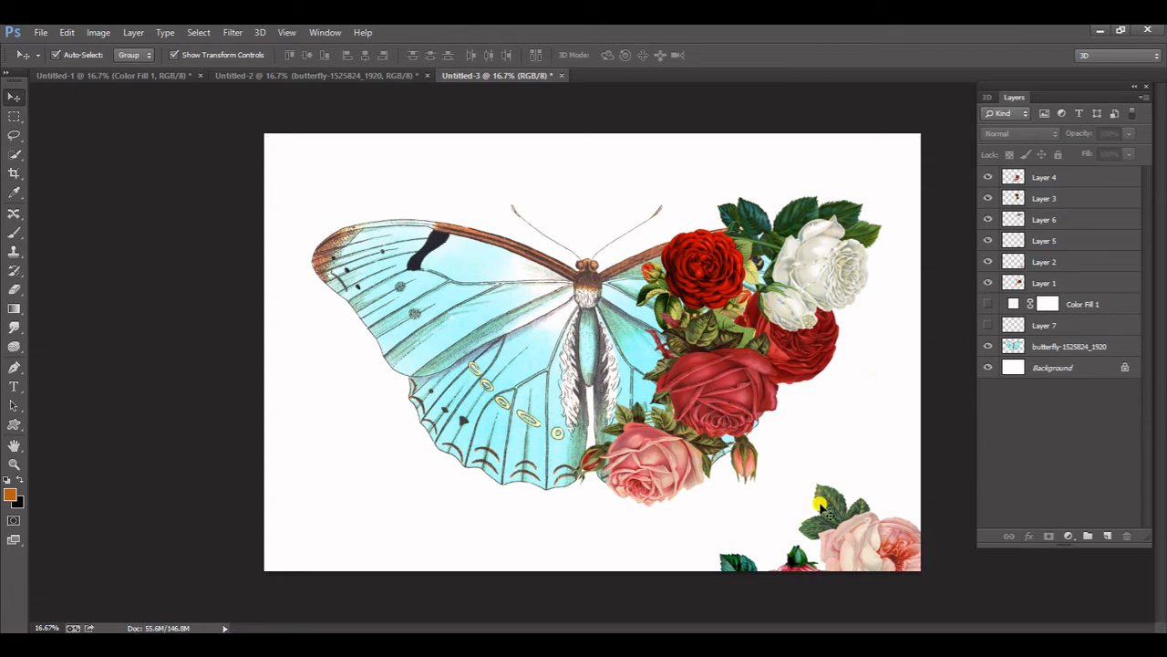
Move Layer 2's pale pink rose over the right side of the butterfly's body and stack it directly beneath Layer 4
{"action": "left_click_drag", "start_coordinate": [825, 515], "coordinate": [591, 326]}
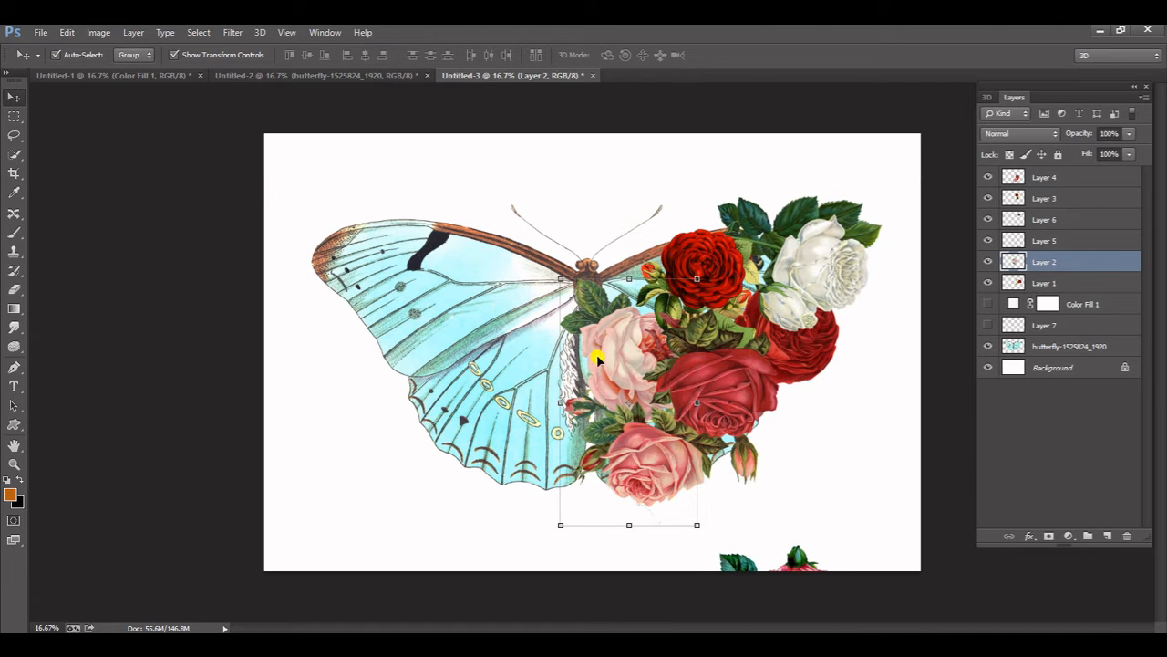
{"action": "key", "text": "ctrl+shift+bracketleft"}
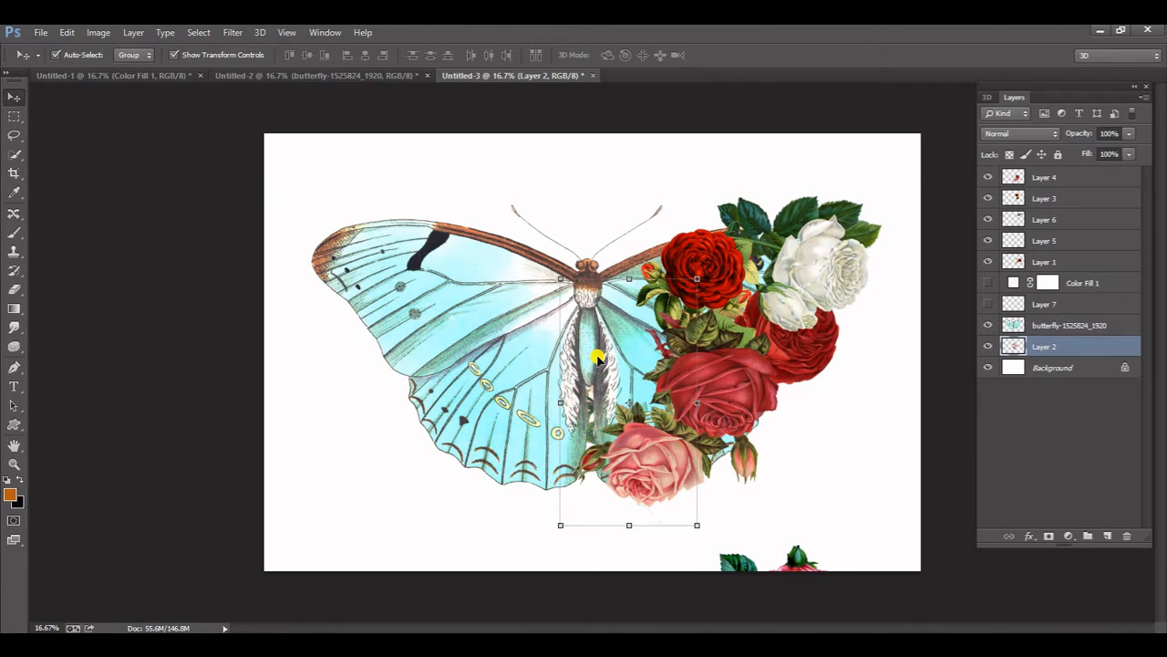
{"action": "key", "text": "ctrl+shift+bracketright"}
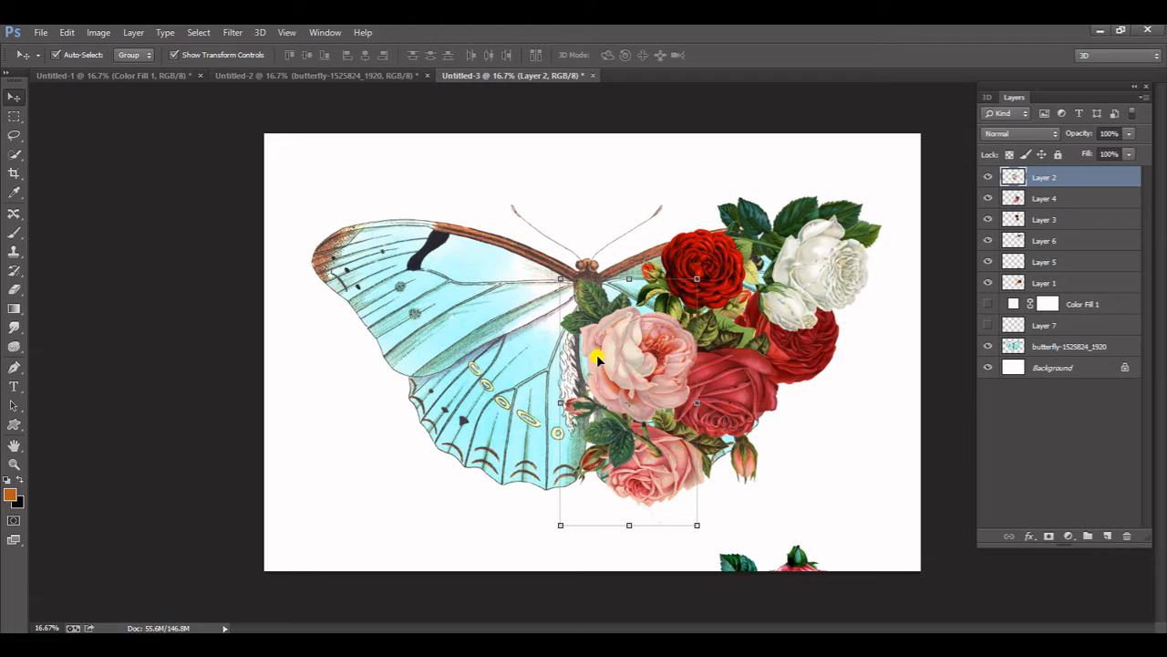
{"action": "left_click", "coordinate": [654, 473]}
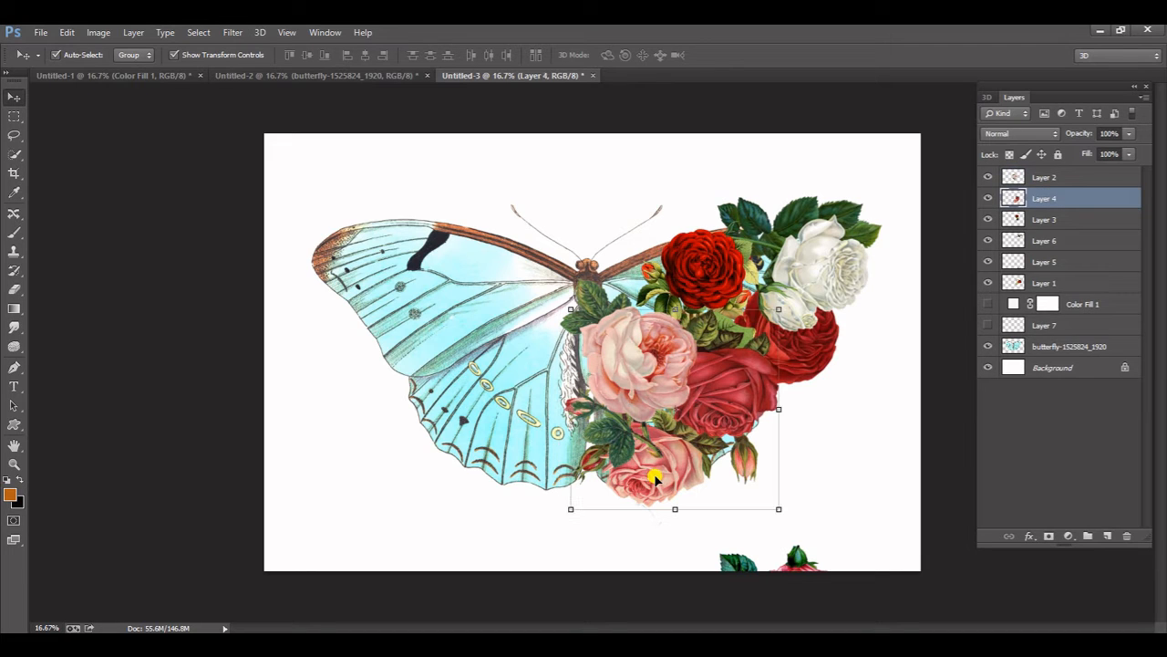
{"action": "key", "text": "ctrl+shift+bracketright"}
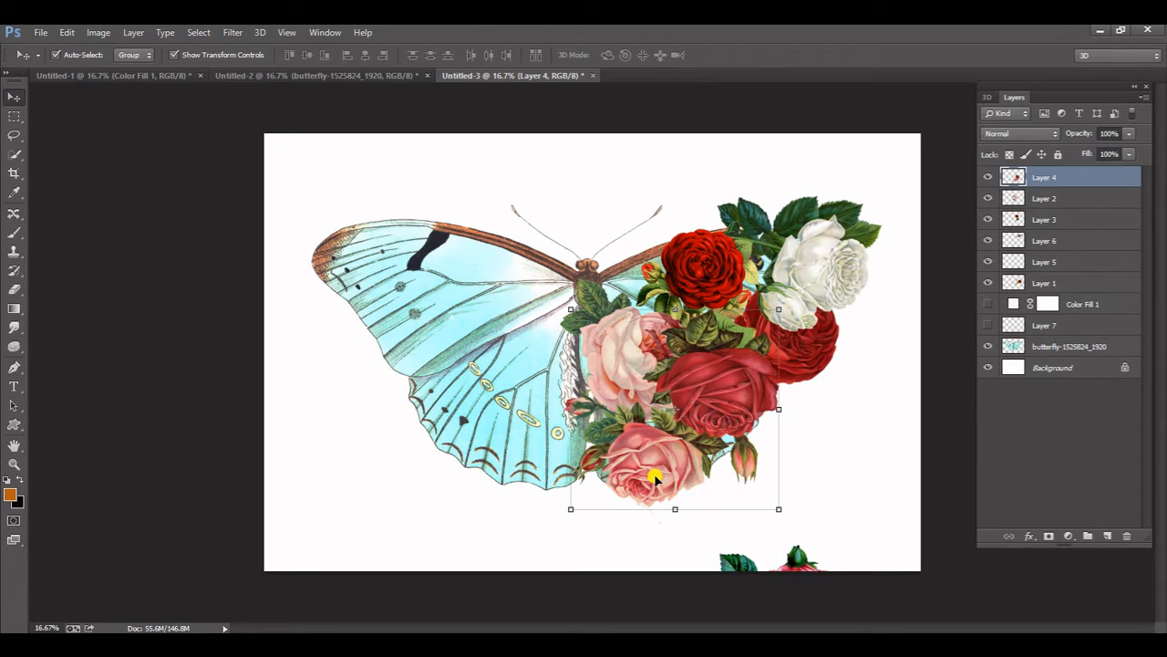
Nudge the pale pink rose of Layer 2 slightly left so it covers more of the butterfly's body
{"action": "left_click", "coordinate": [631, 365]}
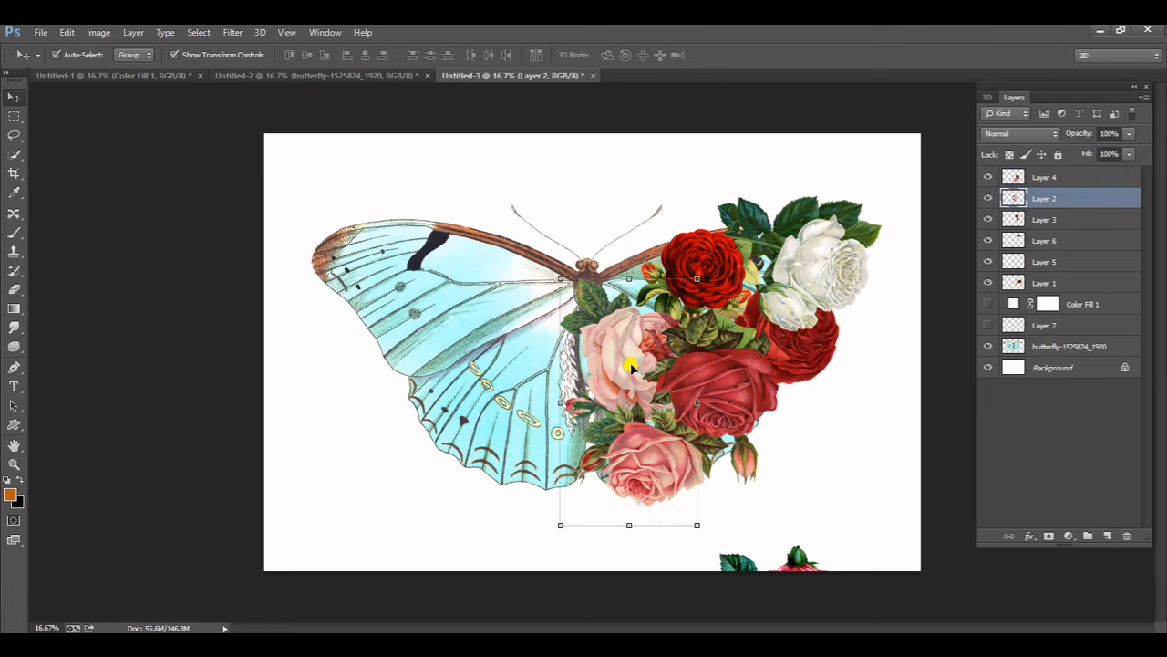
{"action": "key", "text": "shift+Left"}
{"action": "key", "text": "shift+Left"}
{"action": "key", "text": "shift+Left"}
{"action": "key", "text": "shift+Left"}
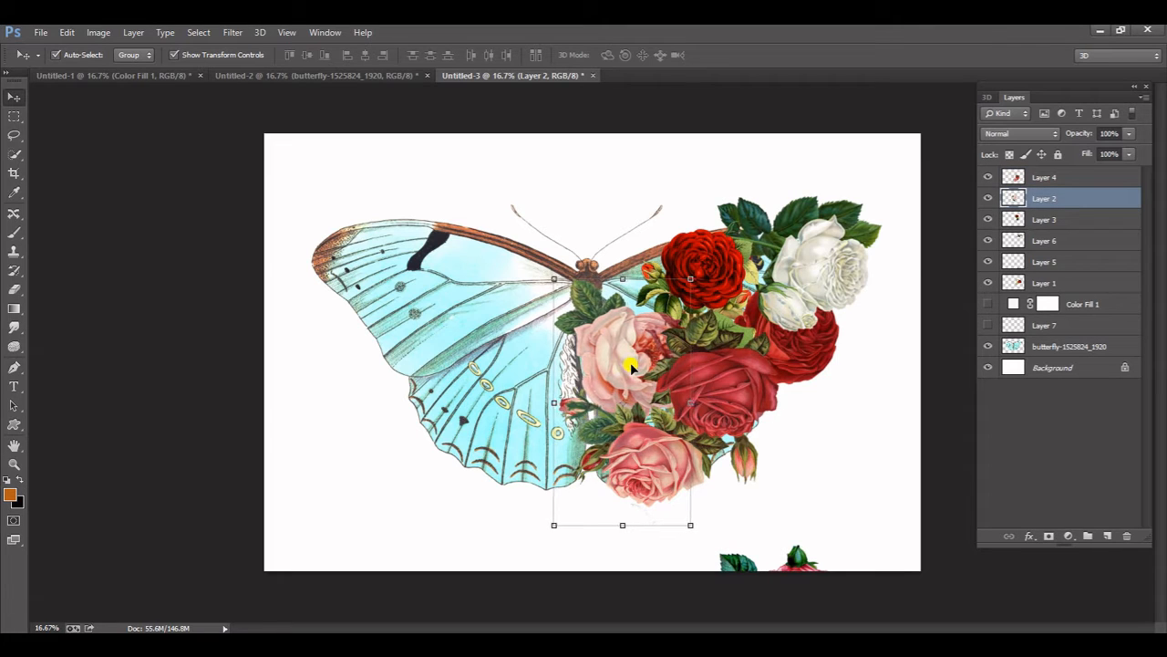
{"action": "key", "text": "shift+Left"}
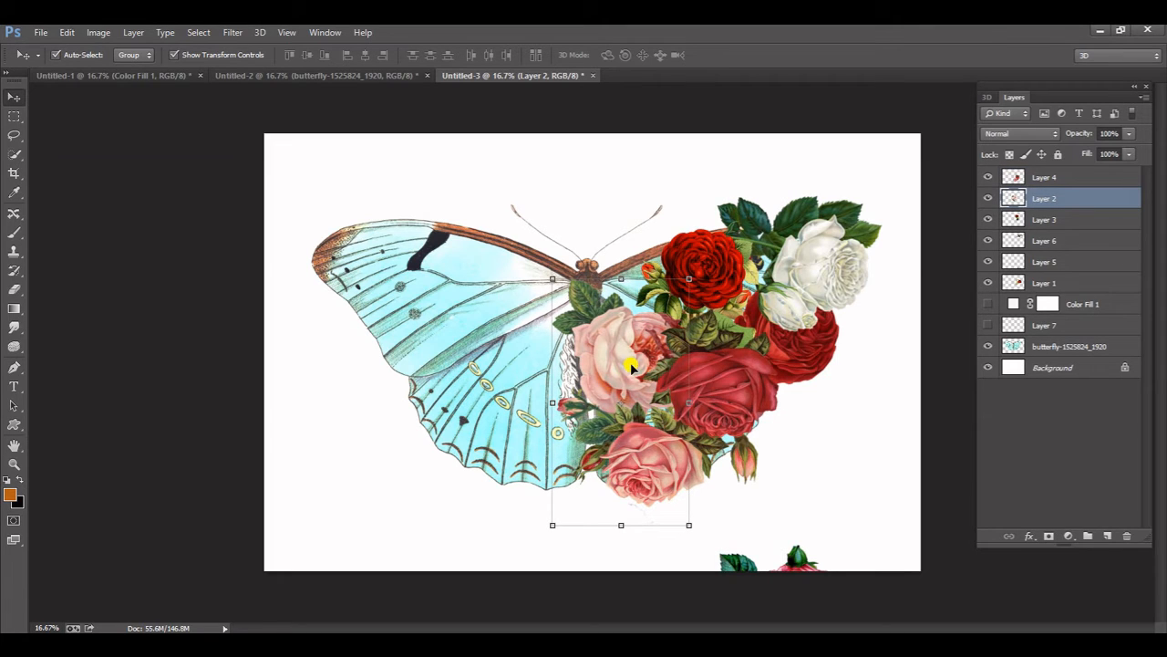
{"action": "key", "text": "shift+Right"}
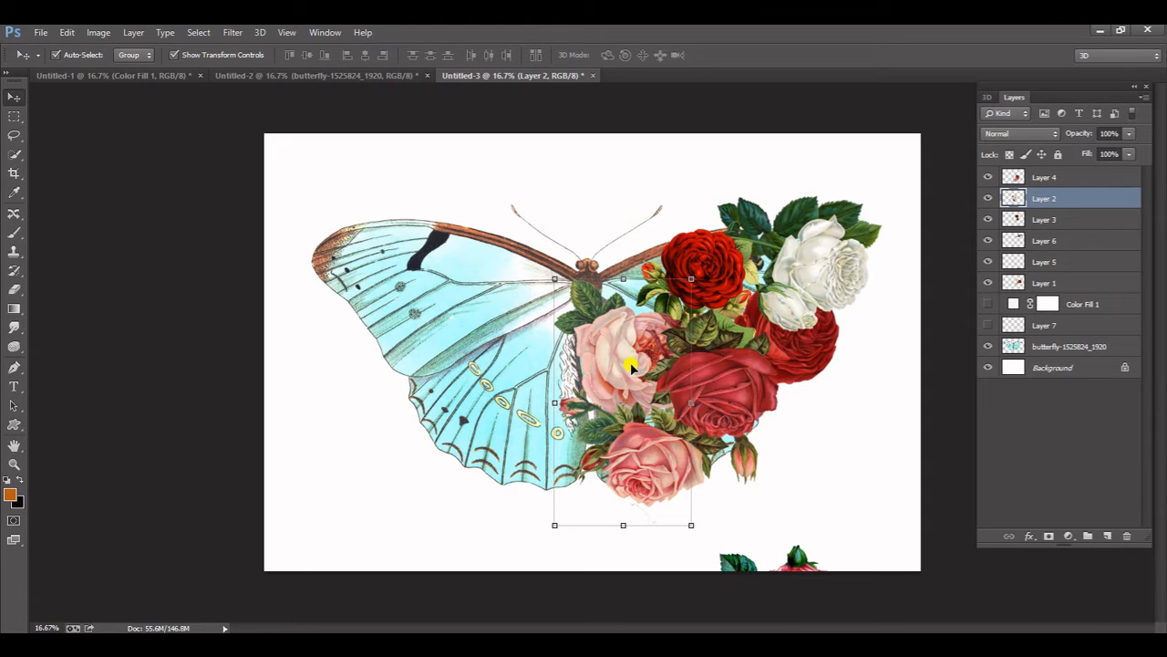
Adjust the pale pink rose's height on the butterfly's body, settling it slightly higher with its leaves just below the head
{"action": "key", "text": "shift+Up"}
{"action": "key", "text": "shift+Up"}
{"action": "key", "text": "shift+Up"}
{"action": "key", "text": "shift+Up"}
{"action": "key", "text": "shift+Up"}
{"action": "key", "text": "shift+Up"}
{"action": "key", "text": "shift+Up"}
{"action": "key", "text": "shift+Up"}
{"action": "key", "text": "shift+Up"}
{"action": "key", "text": "shift+Up"}
{"action": "key", "text": "shift+Up"}
{"action": "key", "text": "shift+Up"}
{"action": "key", "text": "shift+Up"}
{"action": "key", "text": "shift+Up"}
{"action": "key", "text": "shift+Up"}
{"action": "key", "text": "shift+Up"}
{"action": "key", "text": "shift+Up"}
{"action": "key", "text": "shift+Up"}
{"action": "key", "text": "shift+Up"}
{"action": "key", "text": "shift+Up"}
{"action": "key", "text": "shift+Up"}
{"action": "key", "text": "shift+Up"}
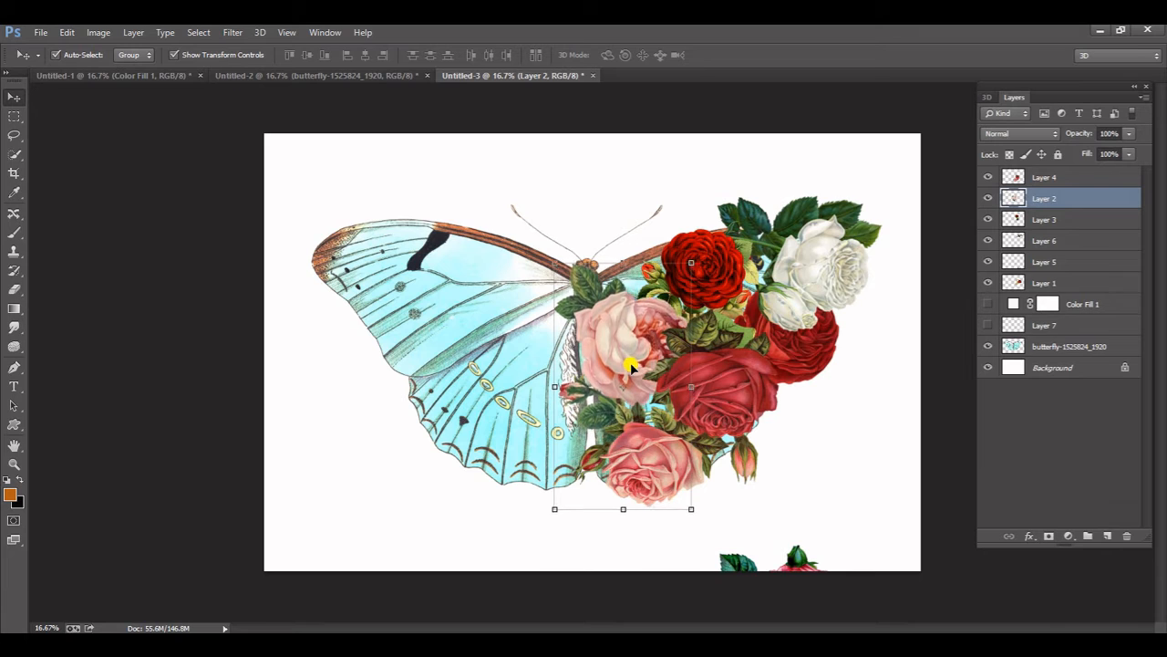
{"action": "key", "text": "shift+Up"}
{"action": "key", "text": "shift+Up"}
{"action": "key", "text": "shift+Up"}
{"action": "key", "text": "shift+Up"}
{"action": "key", "text": "shift+Up"}
{"action": "key", "text": "shift+Up"}
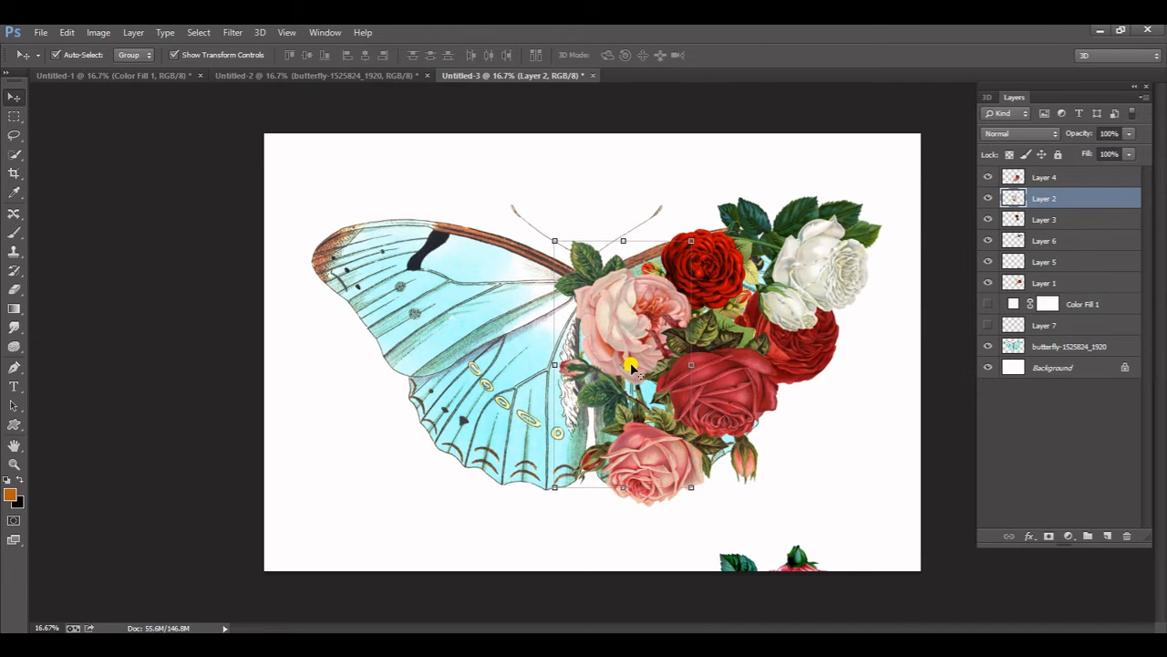
{"action": "key", "text": "shift+Down"}
{"action": "key", "text": "shift+Down"}
{"action": "key", "text": "shift+Down"}
{"action": "key", "text": "shift+Down"}
{"action": "key", "text": "shift+Down"}
{"action": "key", "text": "shift+Down"}
{"action": "key", "text": "shift+Down"}
{"action": "key", "text": "shift+Down"}
{"action": "key", "text": "shift+Down"}
{"action": "key", "text": "shift+Down"}
{"action": "key", "text": "shift+Down"}
{"action": "key", "text": "shift+Down"}
{"action": "key", "text": "shift+Down"}
{"action": "key", "text": "shift+Down"}
{"action": "key", "text": "shift+Down"}
{"action": "key", "text": "shift+Down"}
{"action": "key", "text": "shift+Down"}
{"action": "key", "text": "shift+Down"}
{"action": "key", "text": "shift+Down"}
{"action": "key", "text": "shift+Down"}
{"action": "key", "text": "shift+Down"}
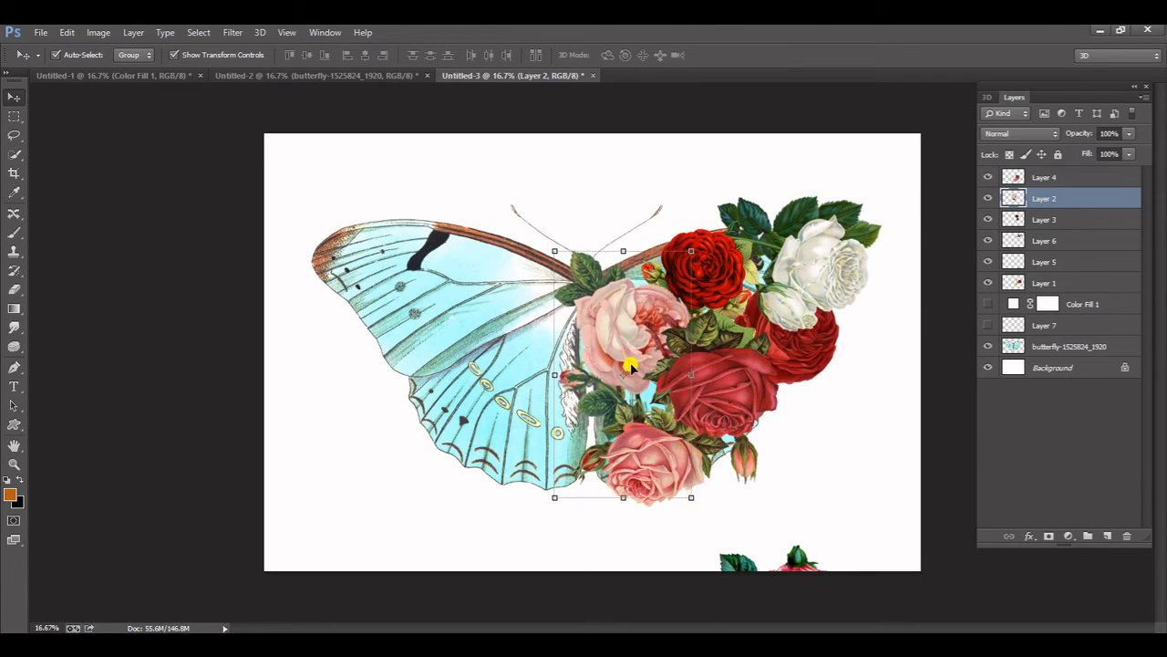
{"action": "key", "text": "shift+Down"}
{"action": "key", "text": "shift+Down"}
{"action": "key", "text": "shift+Down"}
{"action": "key", "text": "shift+Down"}
{"action": "key", "text": "shift+Down"}
{"action": "key", "text": "shift+Down"}
{"action": "key", "text": "shift+Down"}
{"action": "key", "text": "shift+Down"}
{"action": "key", "text": "shift+Down"}
{"action": "key", "text": "shift+Down"}
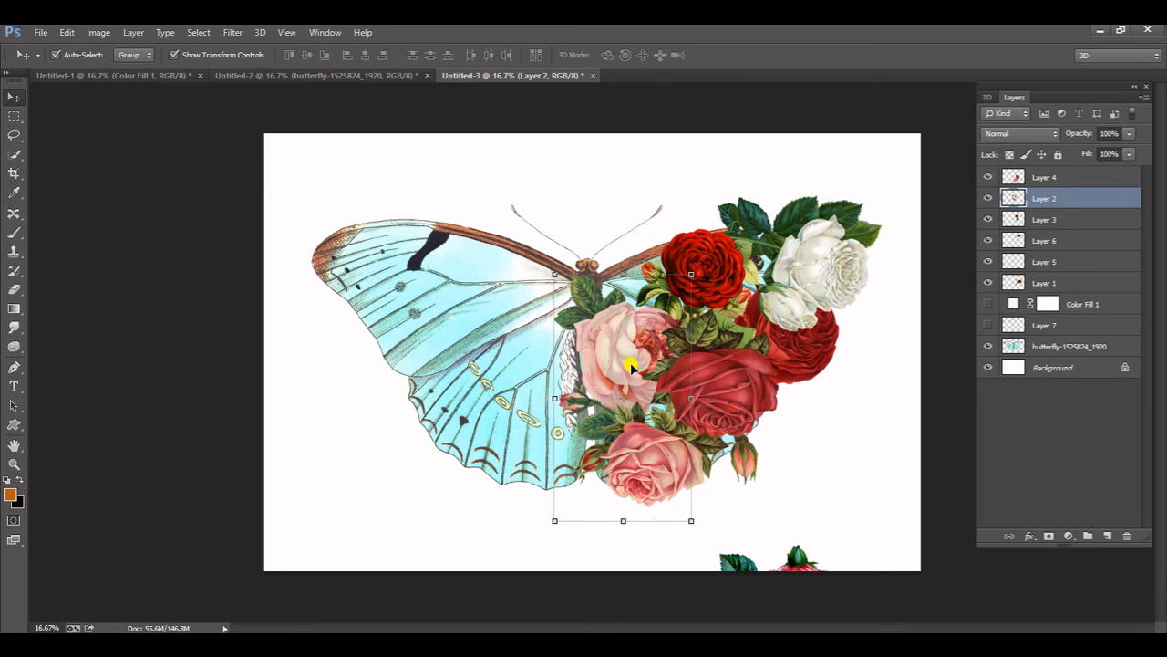
Nudge Layer 2's pale pink rose down along the butterfly's body and slightly to the right
{"action": "key", "text": "shift+Down"}
{"action": "key", "text": "shift+Down"}
{"action": "key", "text": "shift+Down"}
{"action": "key", "text": "shift+Down"}
{"action": "key", "text": "shift+Down"}
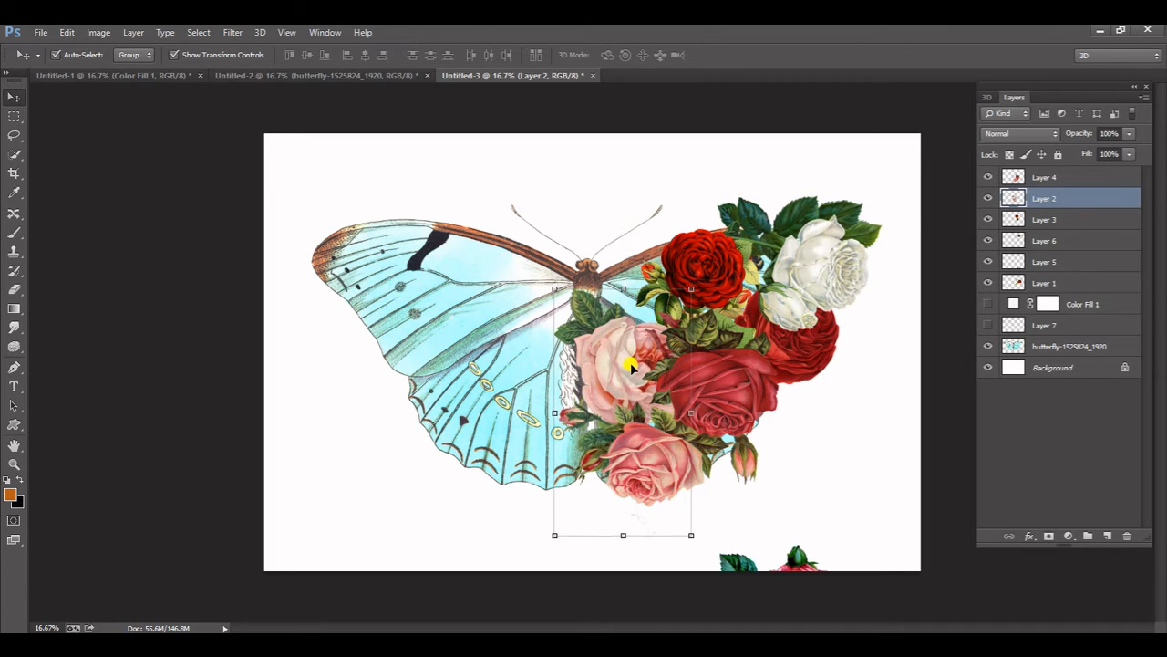
{"action": "key", "text": "shift+Right"}
{"action": "key", "text": "shift+Right"}
{"action": "key", "text": "shift+Right"}
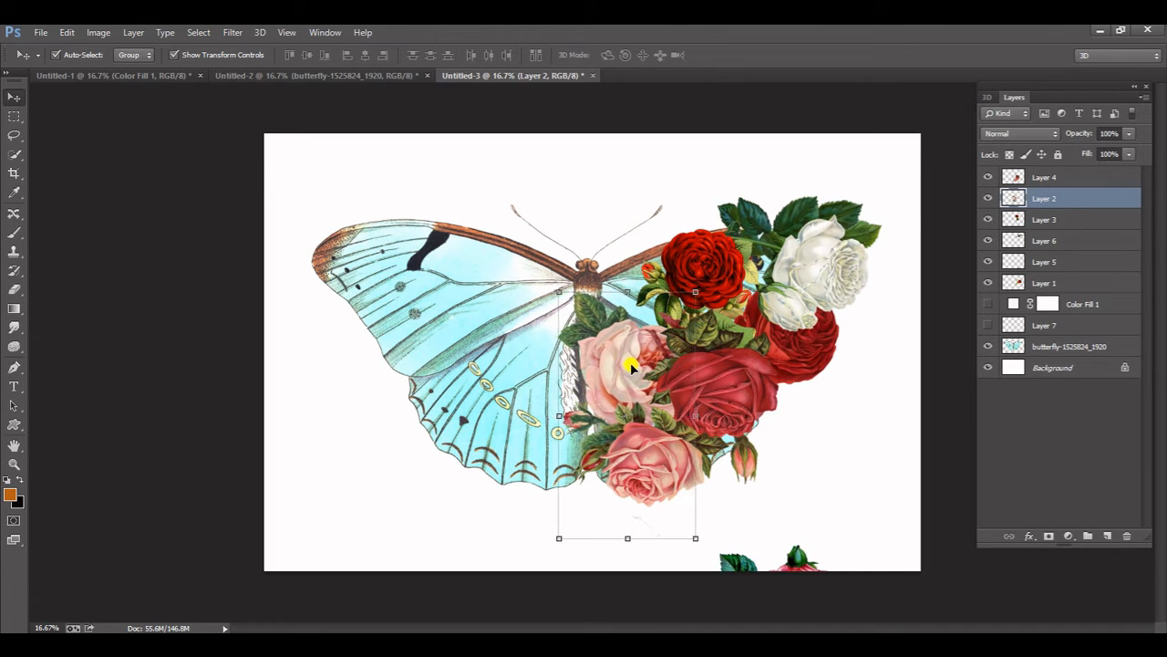
Stretch Layer 4's roses over the lower-right wing to 104.67% width and 98.73% height
{"action": "left_click", "coordinate": [746, 463]}
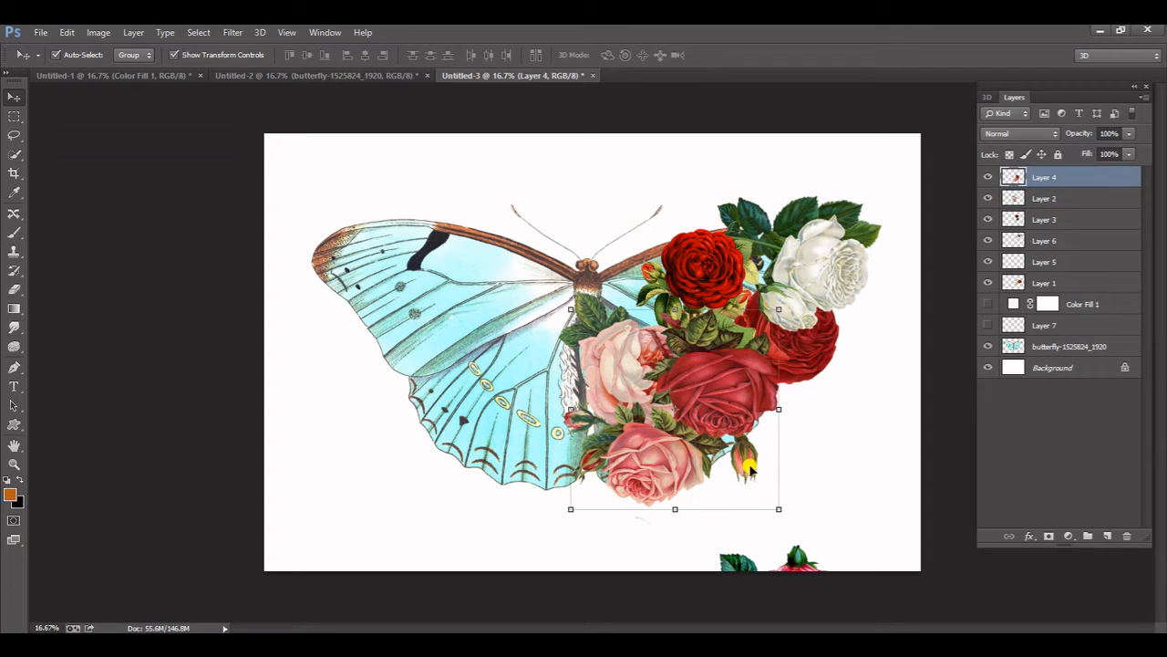
{"action": "left_click_drag", "start_coordinate": [771, 506], "coordinate": [788, 505]}
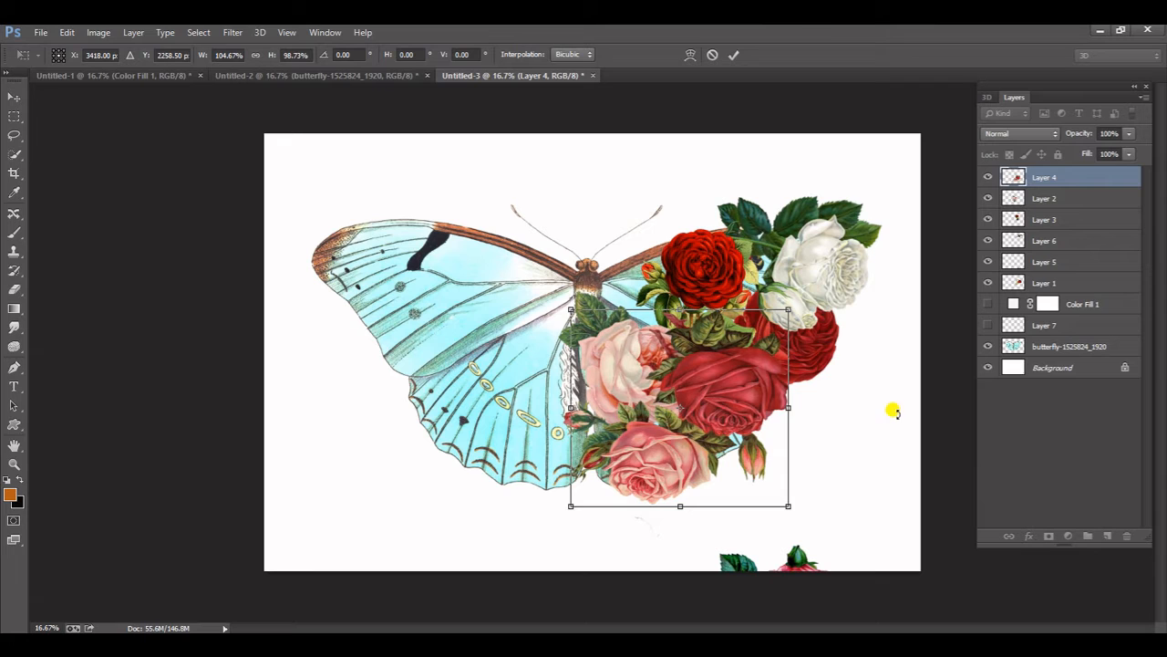
{"action": "left_click", "coordinate": [732, 56]}
{"action": "left_click", "coordinate": [885, 373]}
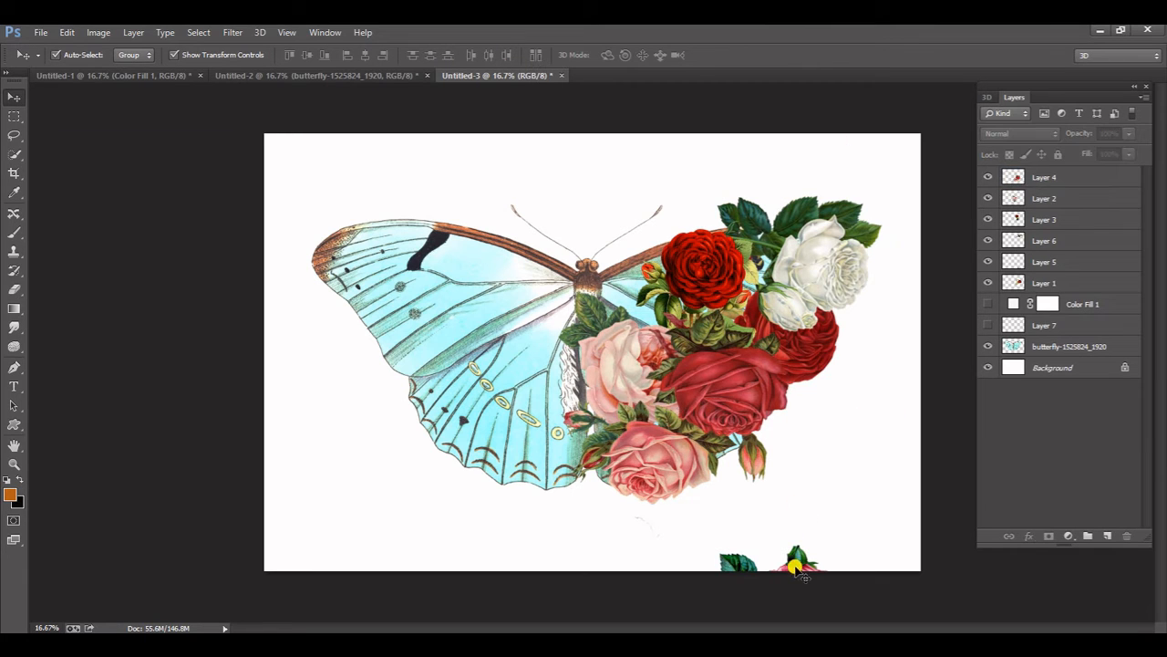
Place Layer 5's pink rose beside the butterfly's head, scaled to 80.61% width and 92.28% height and rotated -42.32 degrees
{"action": "left_click_drag", "start_coordinate": [796, 568], "coordinate": [662, 239]}
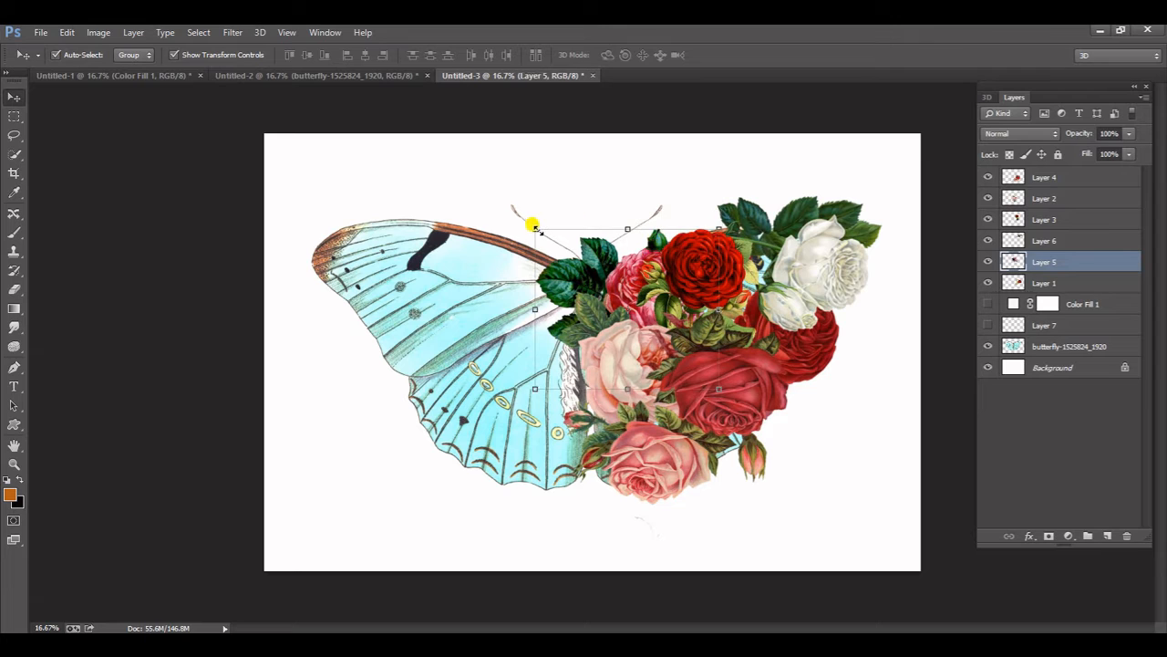
{"action": "left_click_drag", "start_coordinate": [538, 231], "coordinate": [574, 244]}
{"action": "left_click_drag", "start_coordinate": [611, 281], "coordinate": [588, 268]}
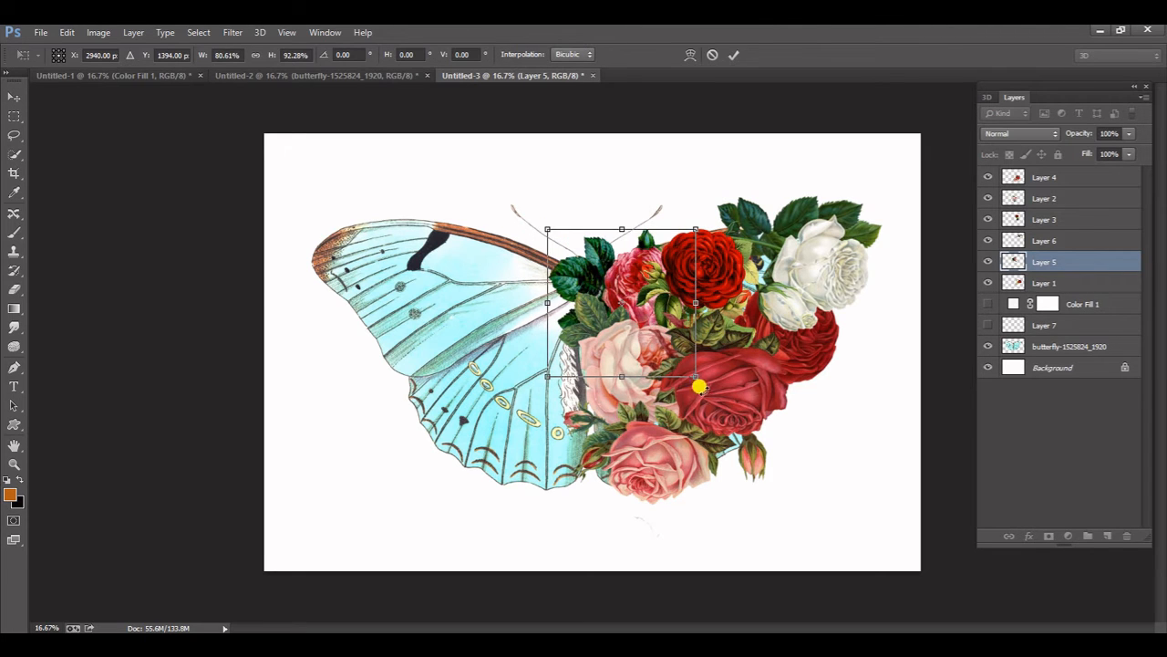
{"action": "left_click_drag", "start_coordinate": [696, 389], "coordinate": [735, 315]}
{"action": "left_click_drag", "start_coordinate": [648, 285], "coordinate": [658, 285]}
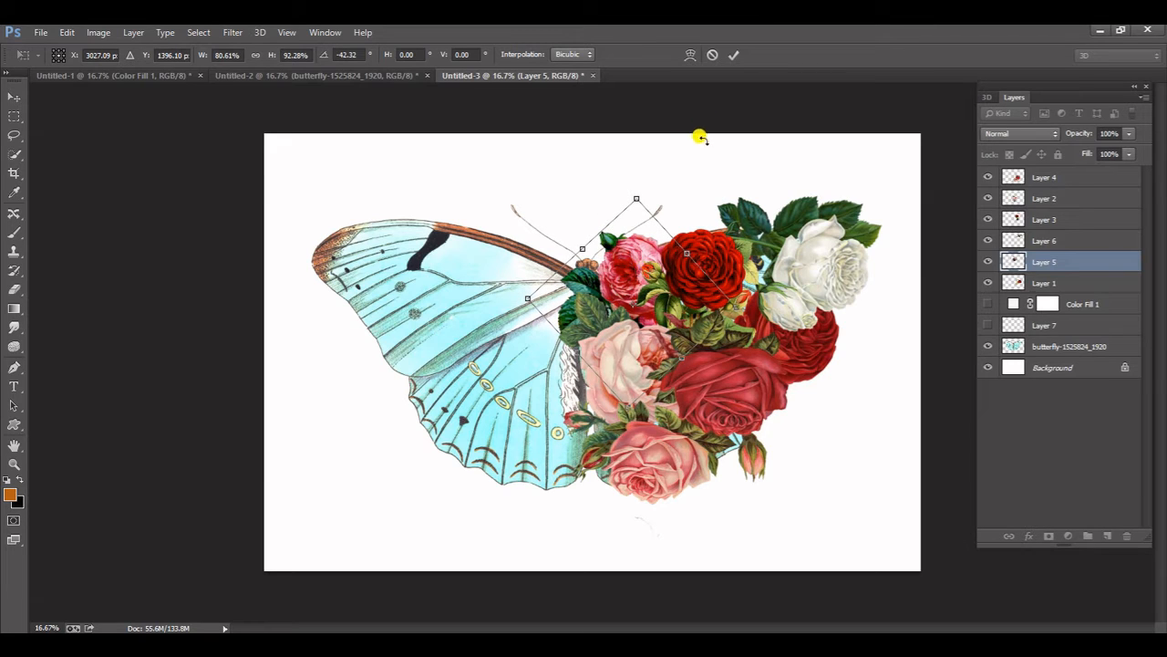
{"action": "left_click", "coordinate": [734, 55]}
{"action": "left_click", "coordinate": [594, 139]}
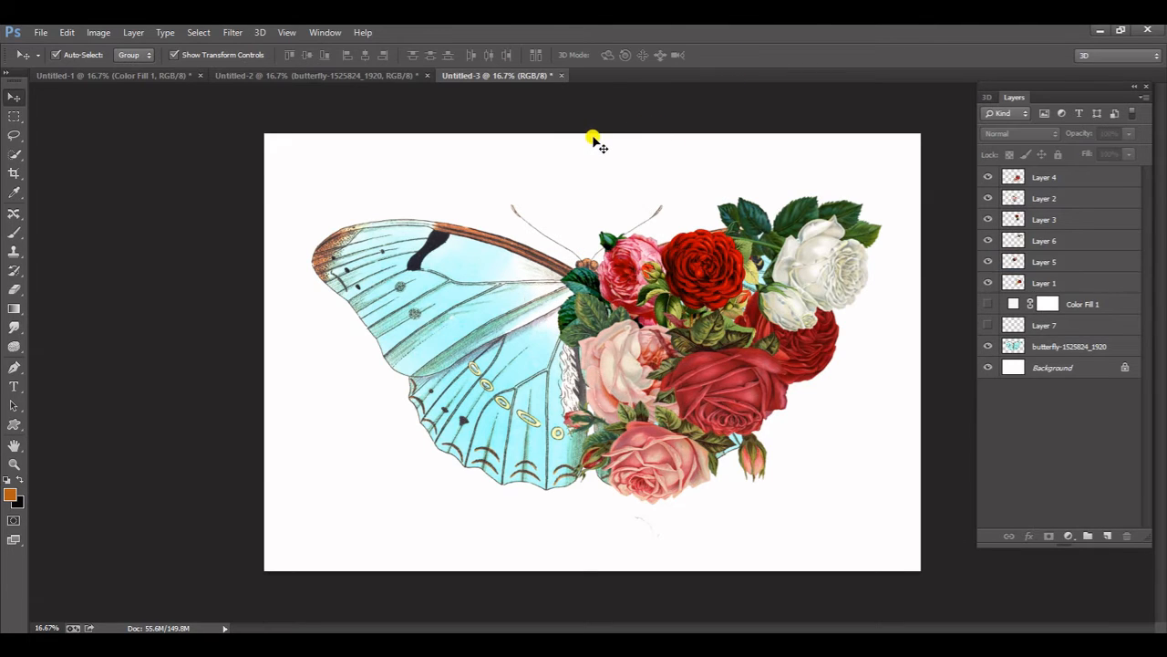
{"action": "left_click_drag", "start_coordinate": [644, 268], "coordinate": [653, 270]}
{"action": "left_click", "coordinate": [568, 151]}
Scale Layer 6's white roses to 111.40% width and 98.40% height and rotate them -25.51 degrees towards the upper wing tip
{"action": "left_click", "coordinate": [823, 247]}
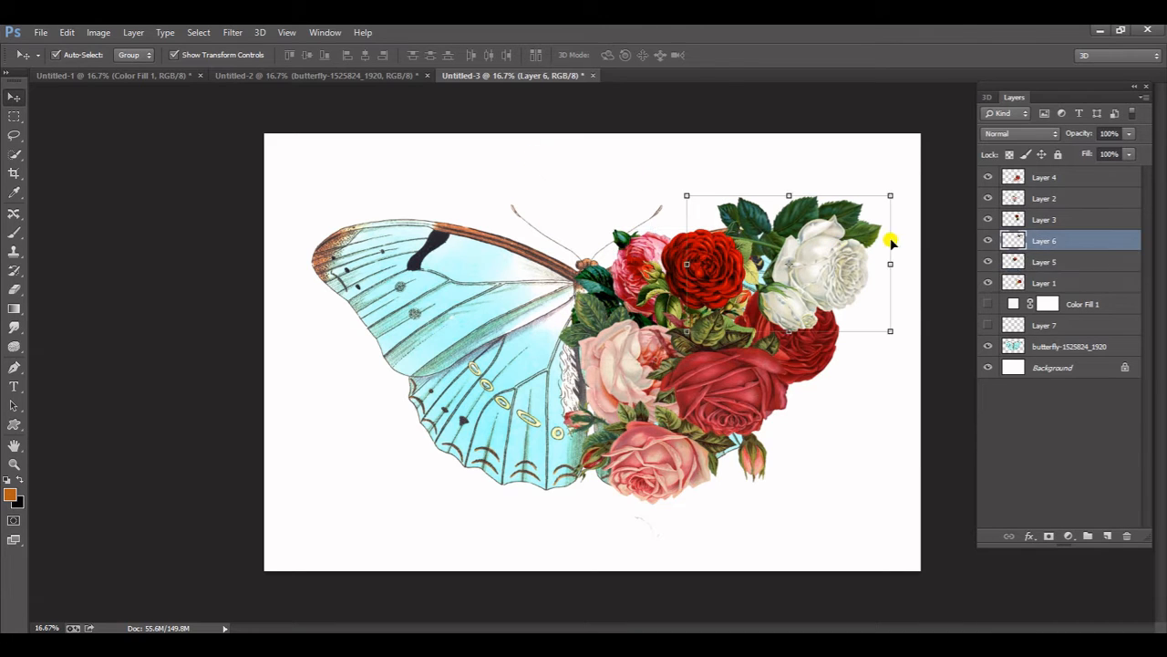
{"action": "left_click_drag", "start_coordinate": [890, 191], "coordinate": [913, 196]}
{"action": "left_click_drag", "start_coordinate": [918, 344], "coordinate": [929, 277]}
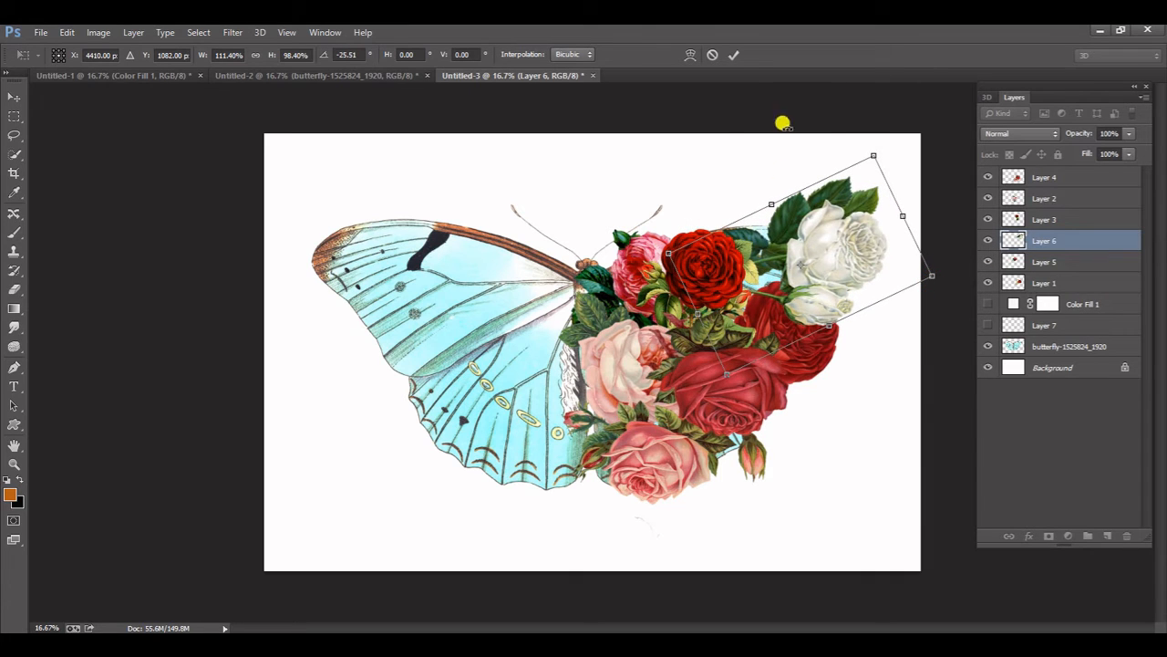
{"action": "left_click", "coordinate": [733, 55]}
Widen Layer 3's bright red rose to 123.80% so it fills the gap beside the white roses
{"action": "left_click", "coordinate": [726, 254]}
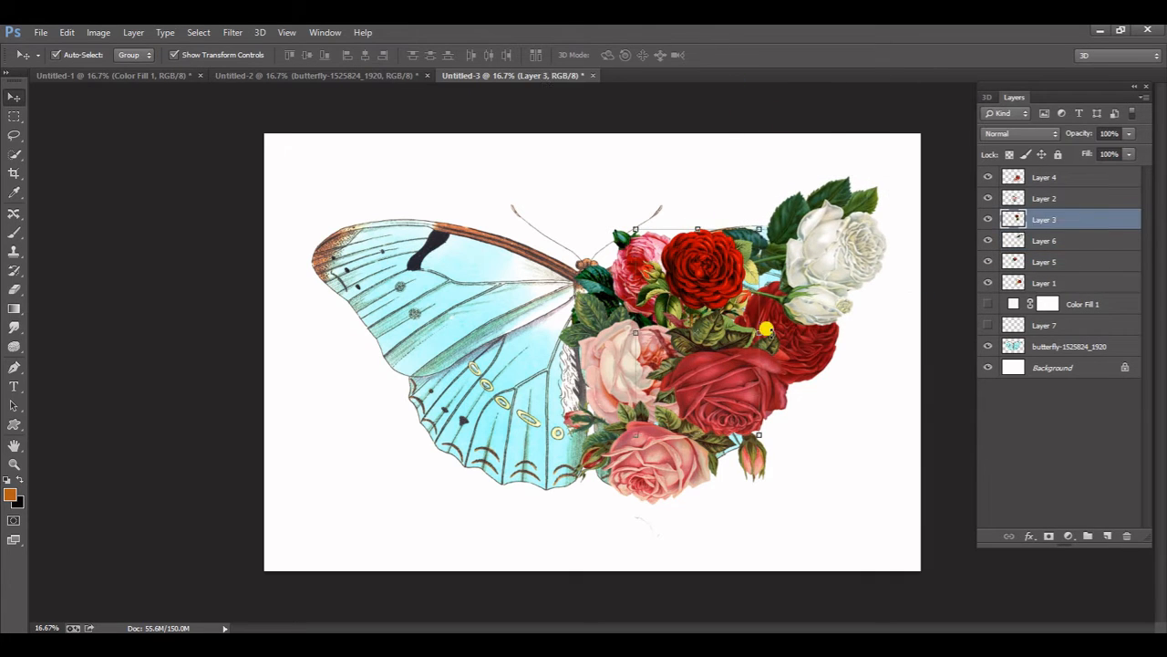
{"action": "left_click_drag", "start_coordinate": [757, 336], "coordinate": [788, 332]}
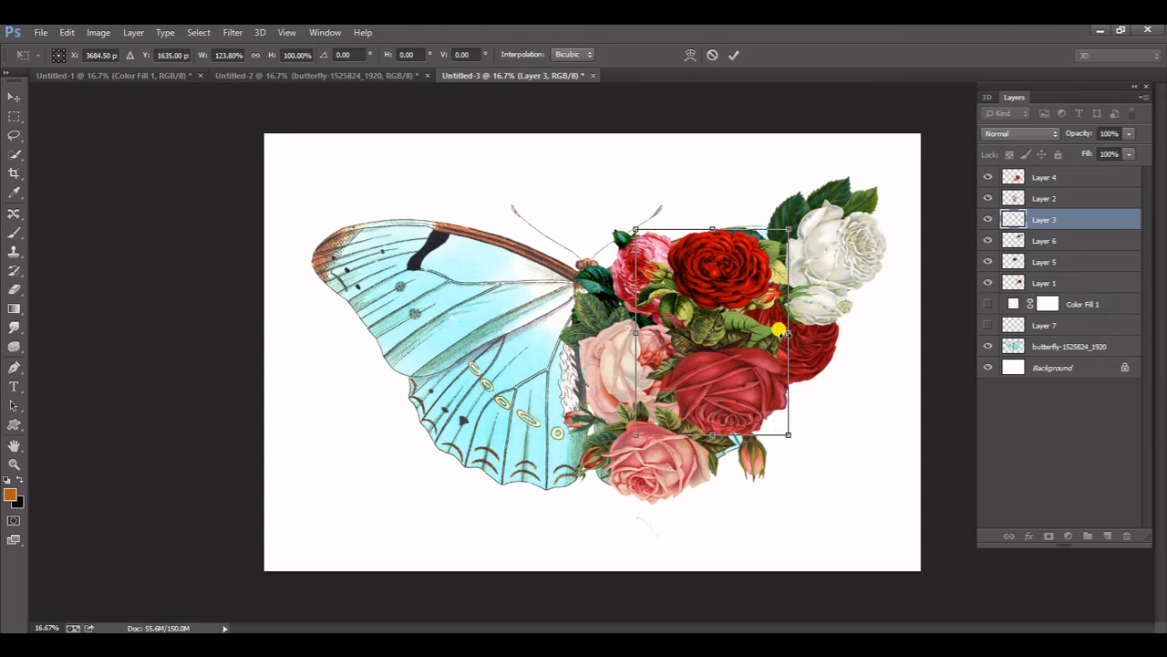
{"action": "left_click", "coordinate": [733, 55]}
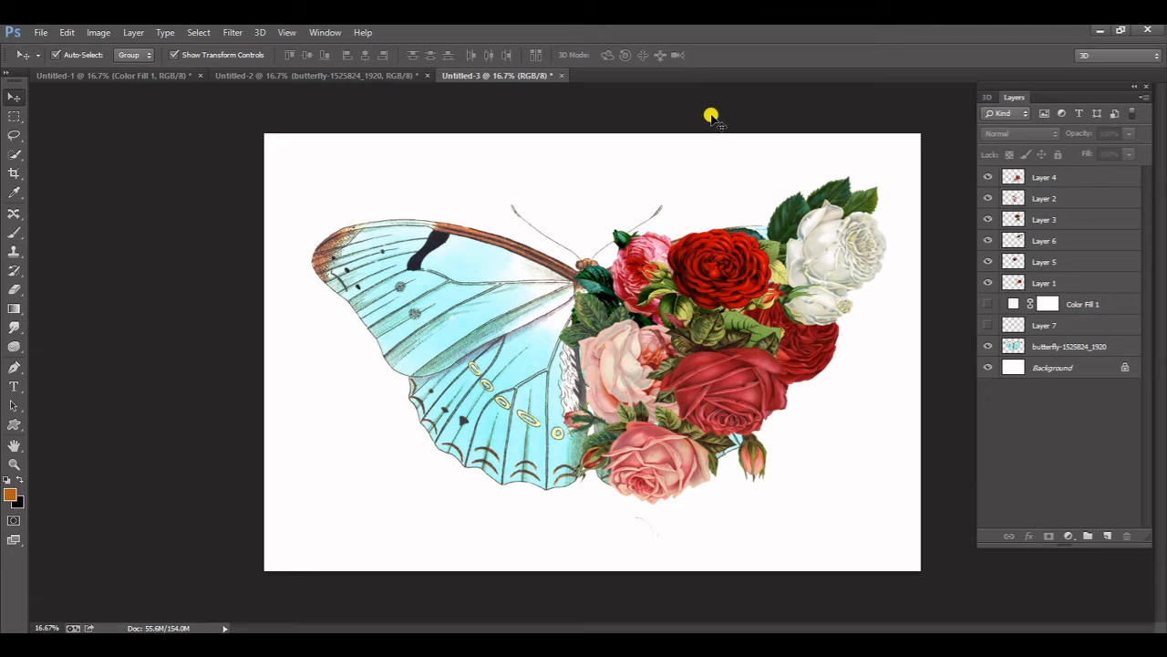
Try stacking Layer 2's pale pink rose at the back and at the front, and return Layer 4's roses to the top
{"action": "left_click", "coordinate": [616, 355]}
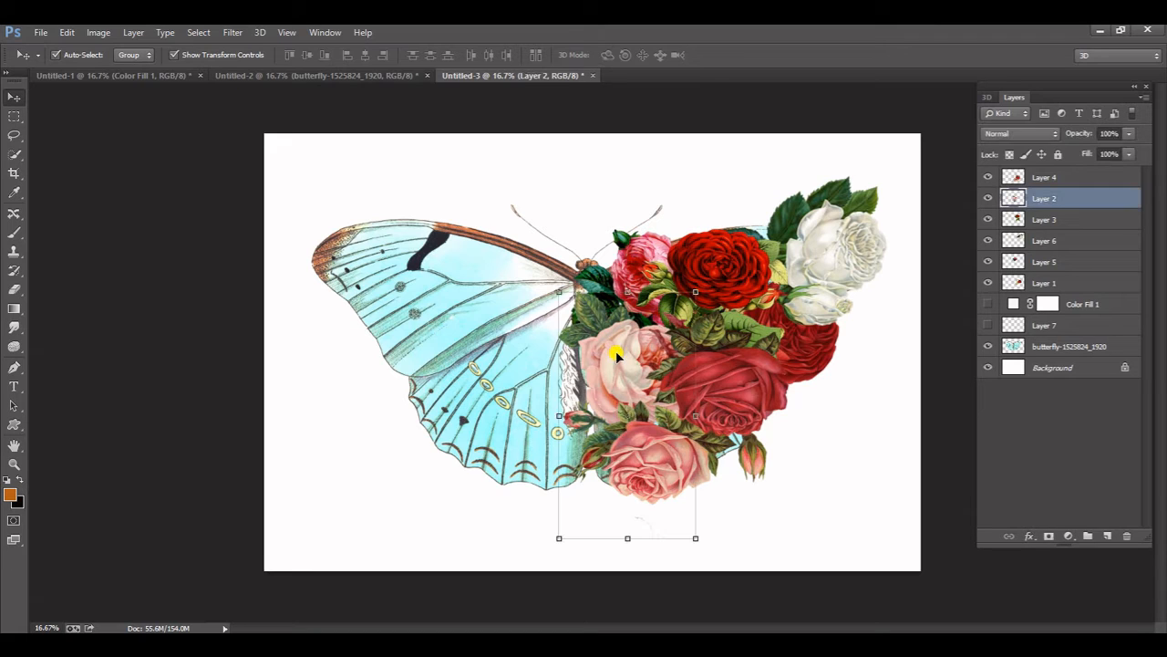
{"action": "key", "text": "ctrl+shift+bracketleft"}
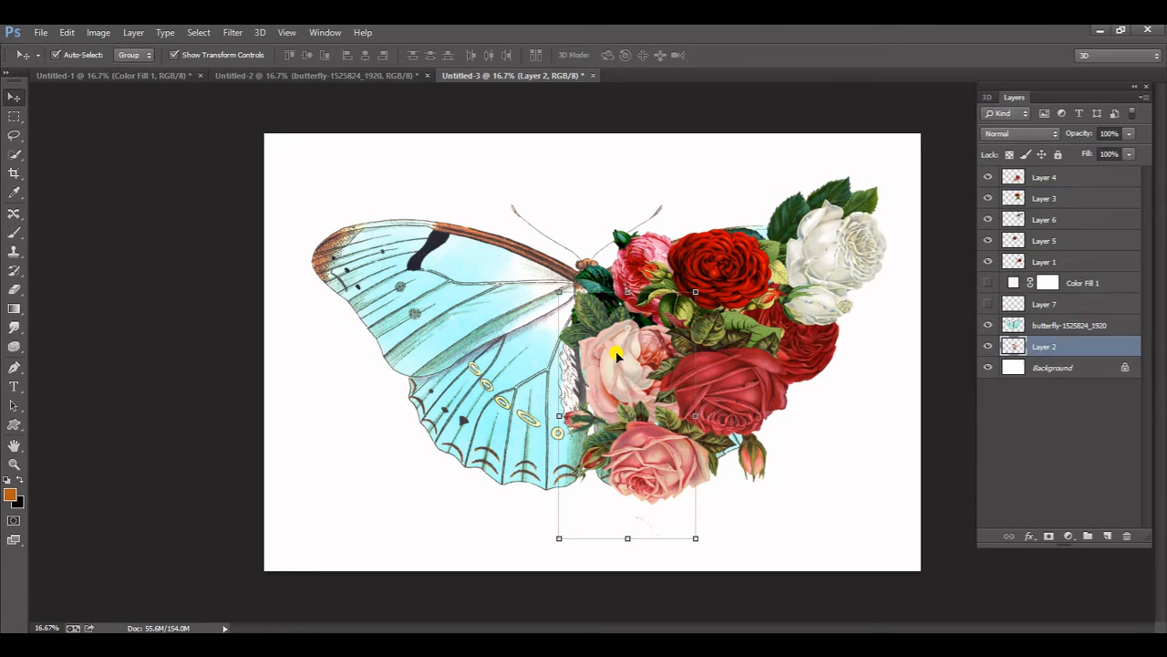
{"action": "key", "text": "ctrl+shift+bracketright"}
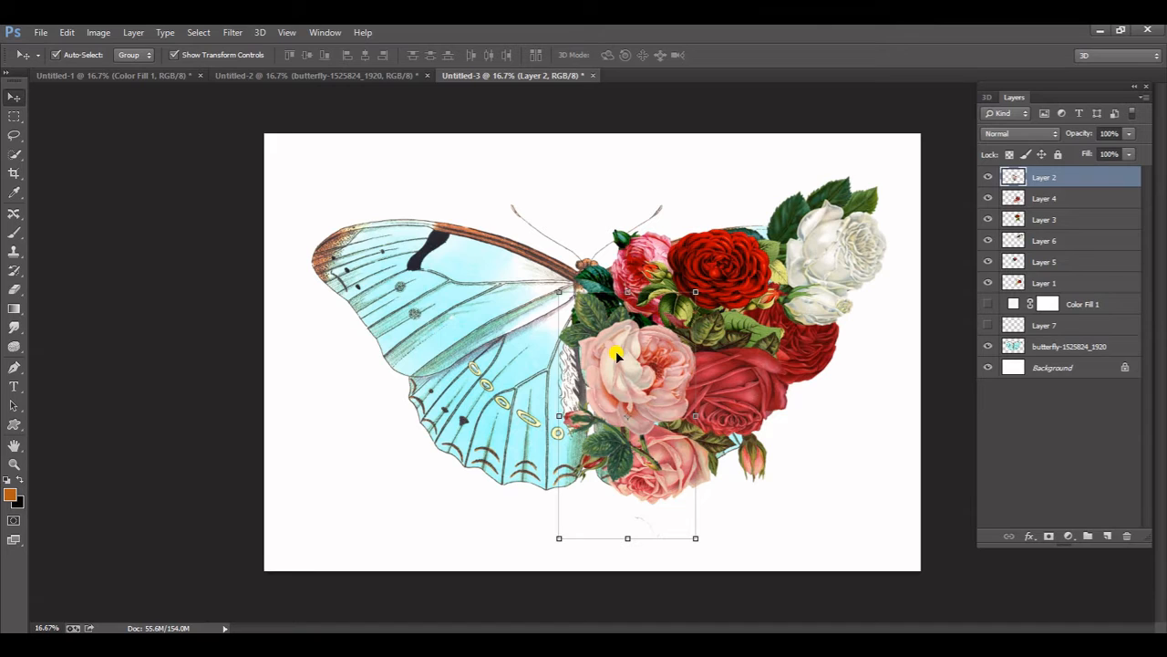
{"action": "left_click", "coordinate": [675, 461]}
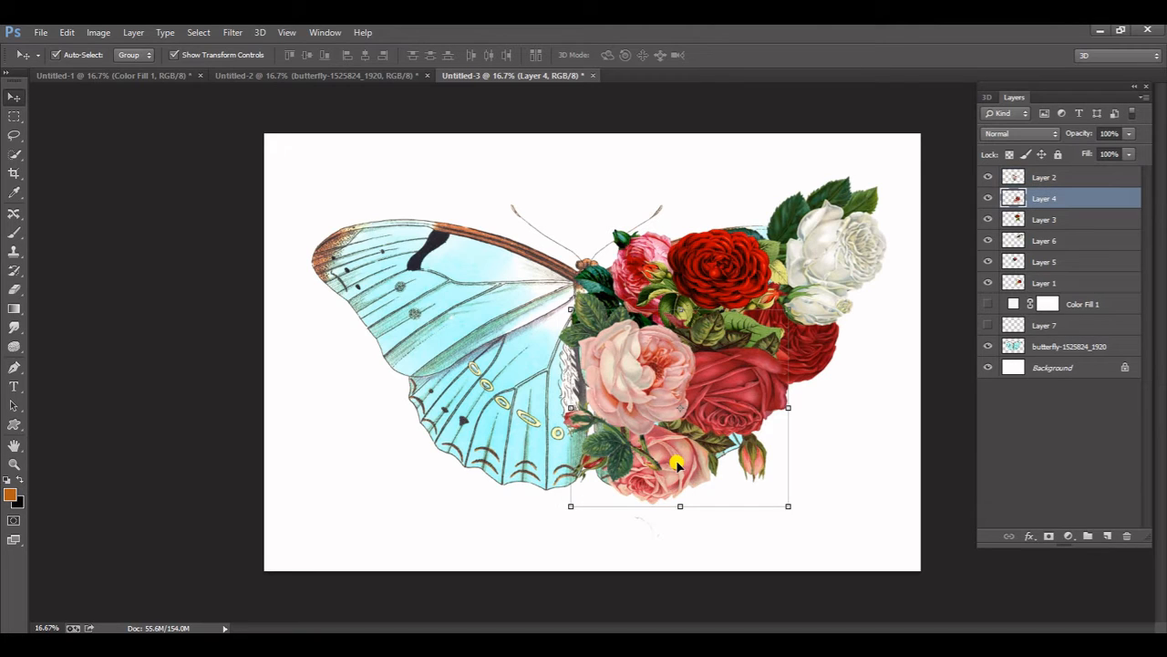
{"action": "key", "text": "ctrl+shift+bracketright"}
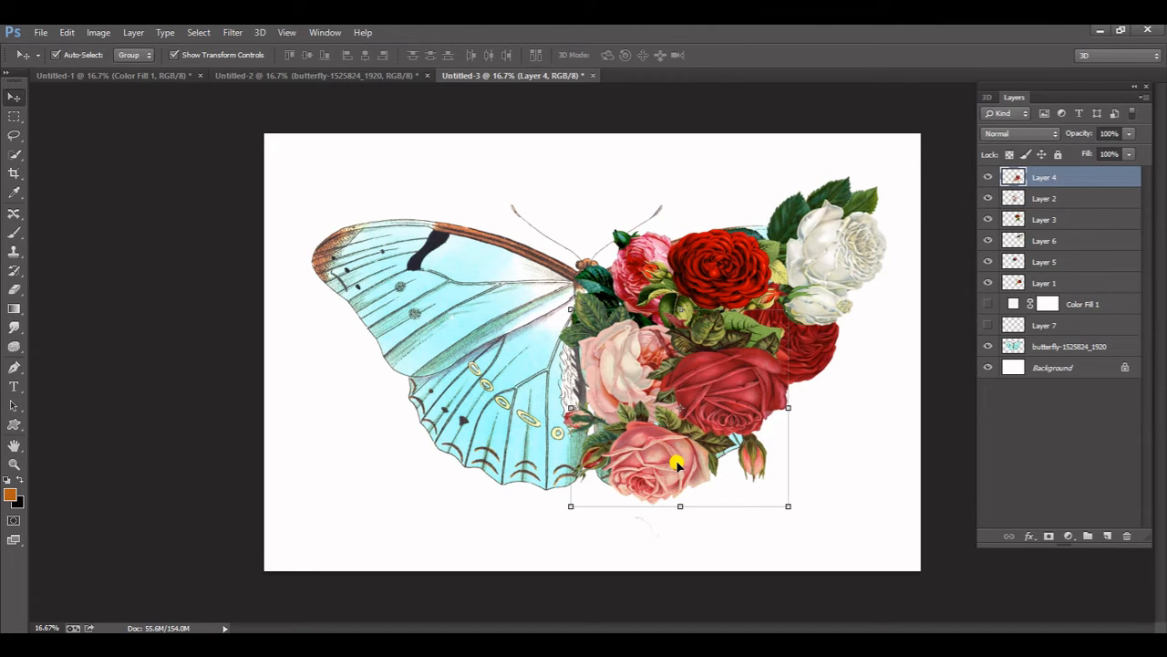
Make Layer 7 visible and compare the rose arrangement with Color Fill 1 shown and hidden
{"action": "left_click", "coordinate": [609, 184]}
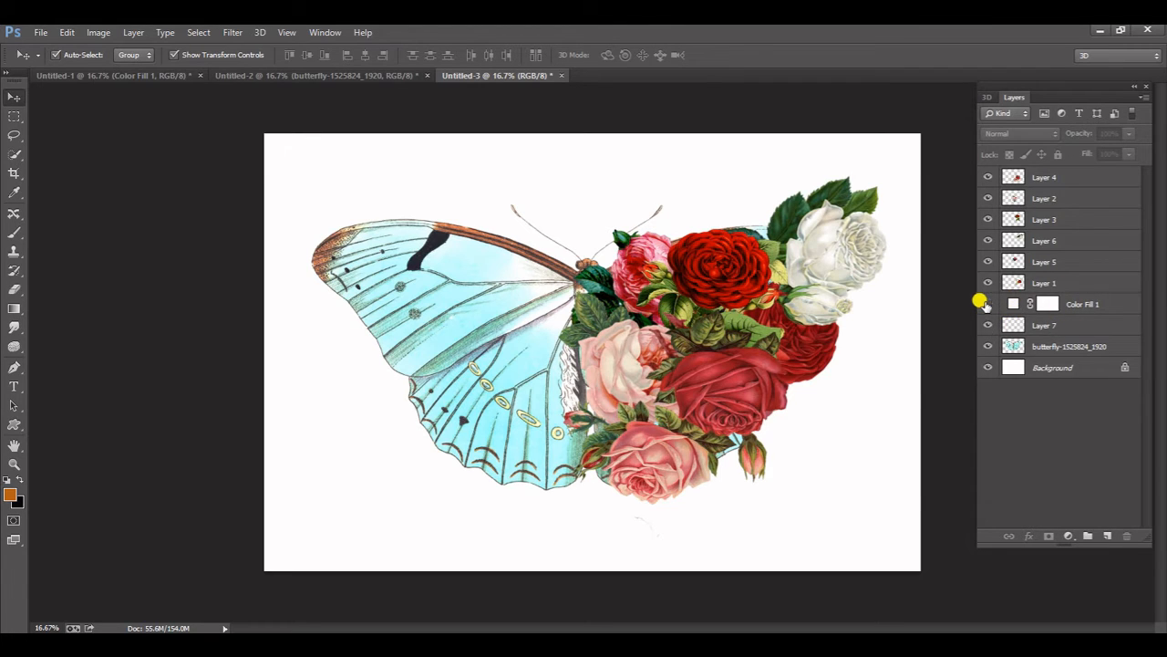
{"action": "left_click", "coordinate": [987, 304]}
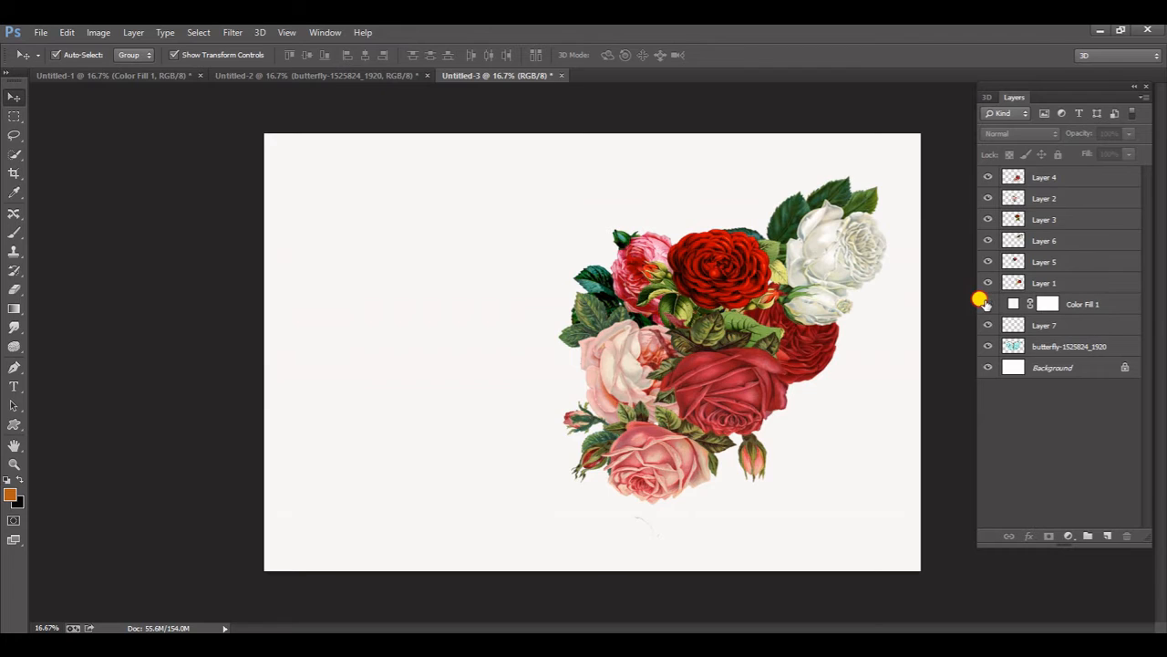
{"action": "left_click", "coordinate": [987, 304]}
{"action": "left_click", "coordinate": [987, 303]}
{"action": "left_click", "coordinate": [987, 304]}
Select all six rose layers, Layer 1 through Layer 6, and merge them into one layer
{"action": "left_click", "coordinate": [1063, 279]}
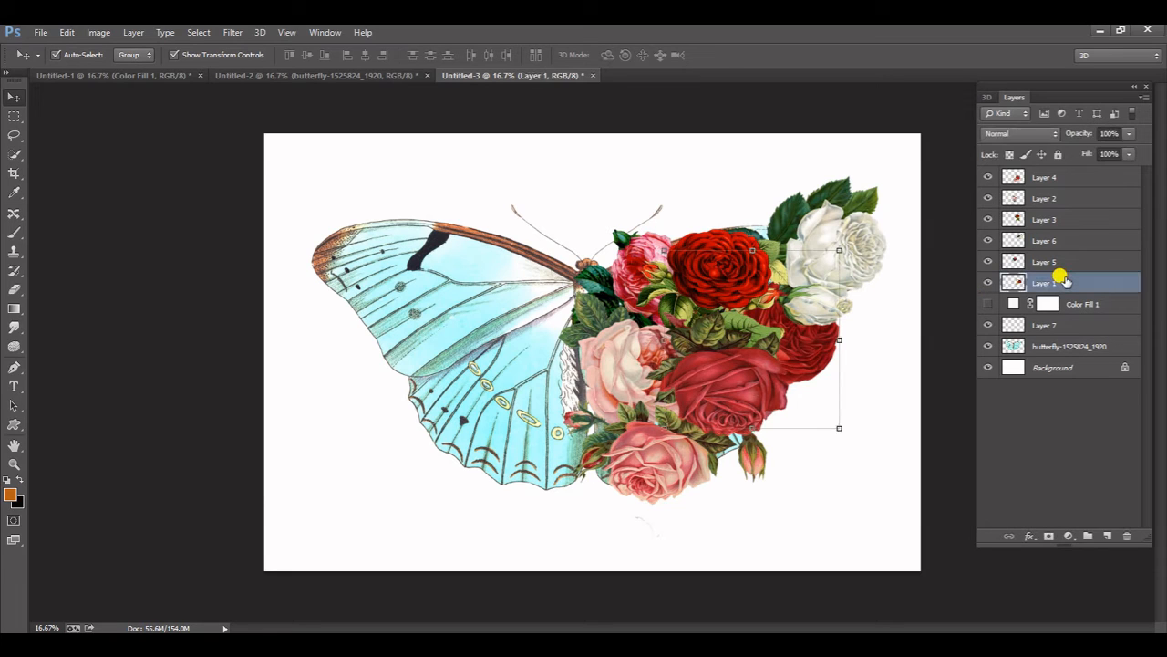
{"action": "left_click", "coordinate": [1062, 178], "text": "ctrl"}
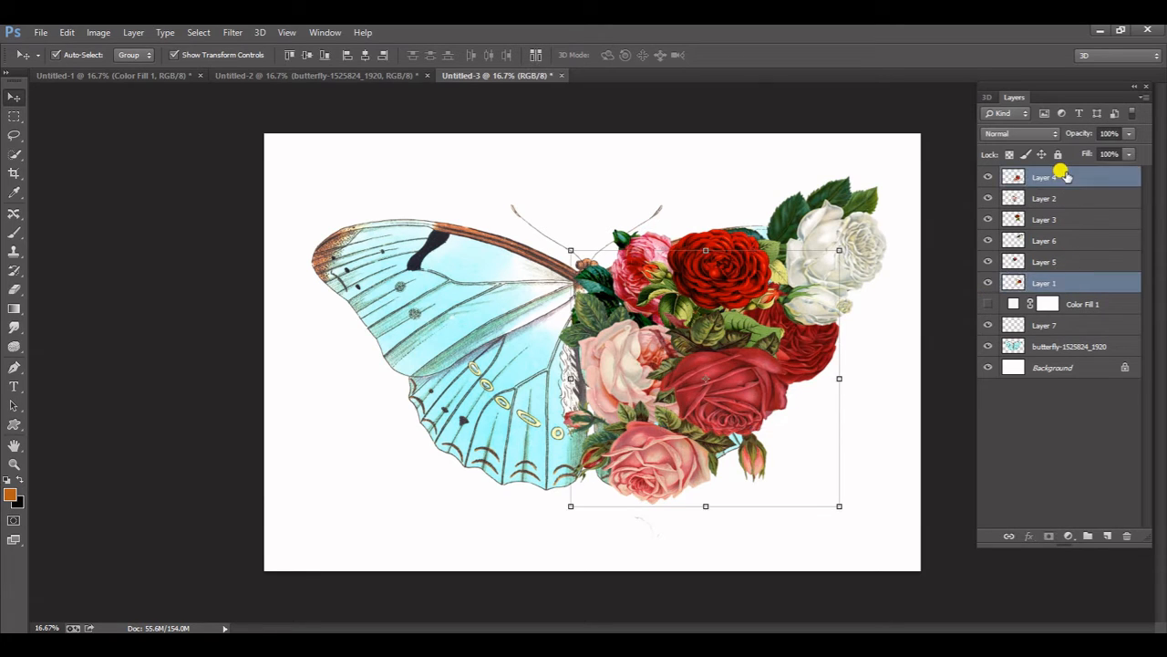
{"action": "left_click", "coordinate": [1062, 196], "text": "ctrl"}
{"action": "left_click", "coordinate": [1065, 219], "text": "ctrl"}
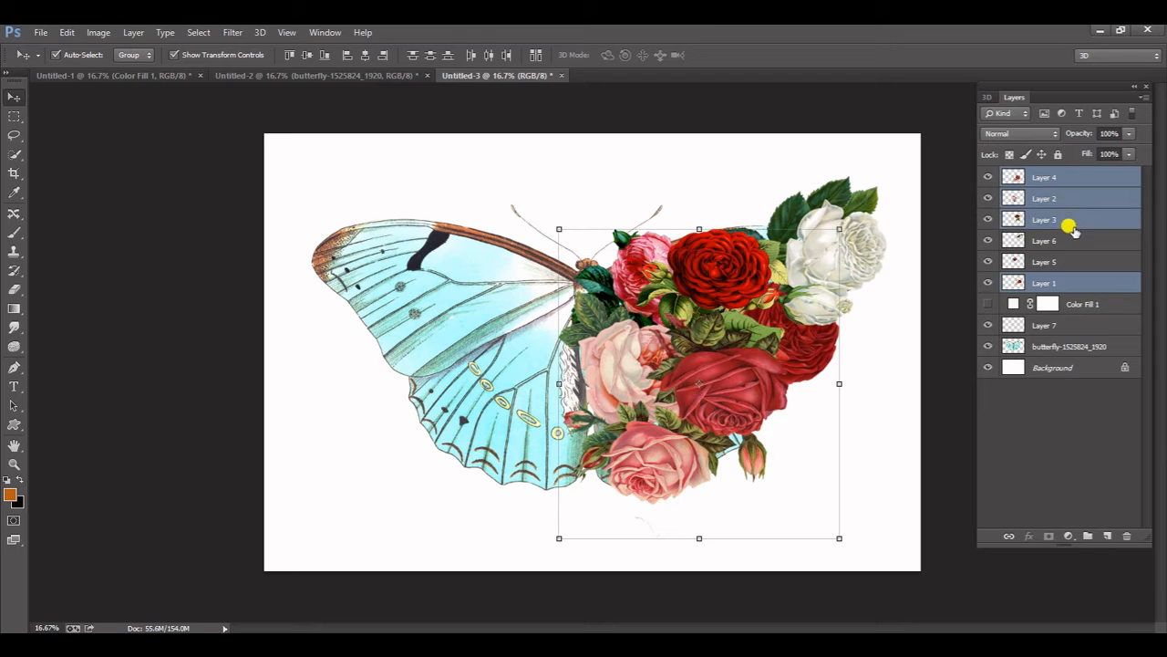
{"action": "left_click", "coordinate": [1068, 240], "text": "ctrl"}
{"action": "left_click", "coordinate": [1072, 257], "text": "ctrl"}
{"action": "right_click", "coordinate": [1071, 230]}
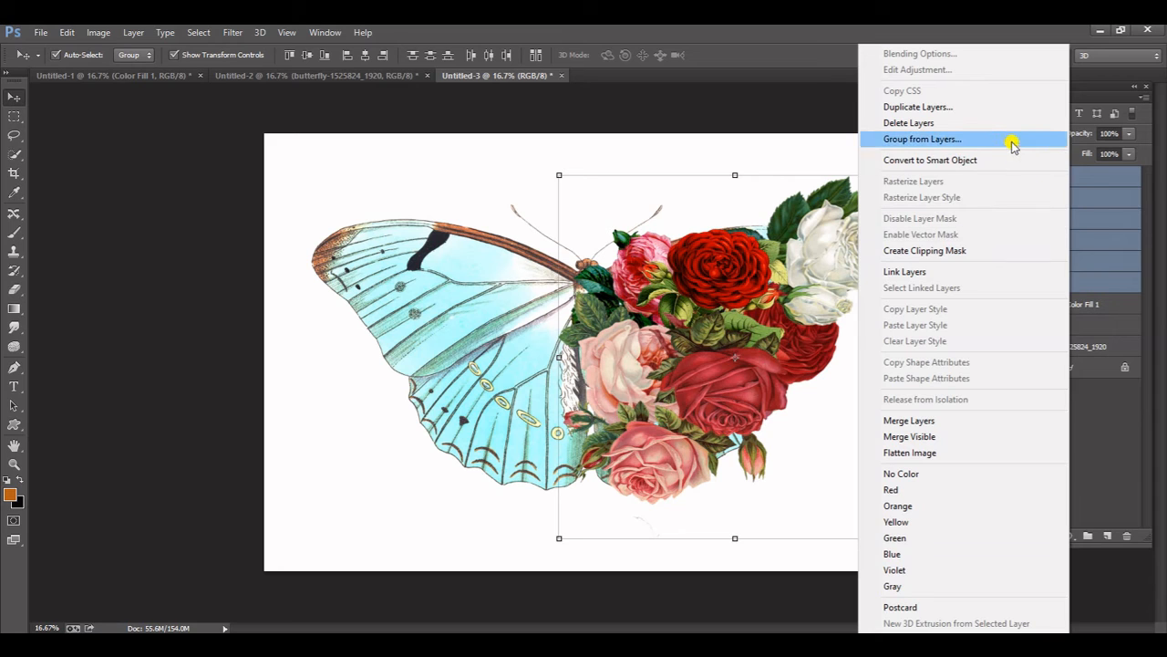
{"action": "left_click", "coordinate": [972, 421]}
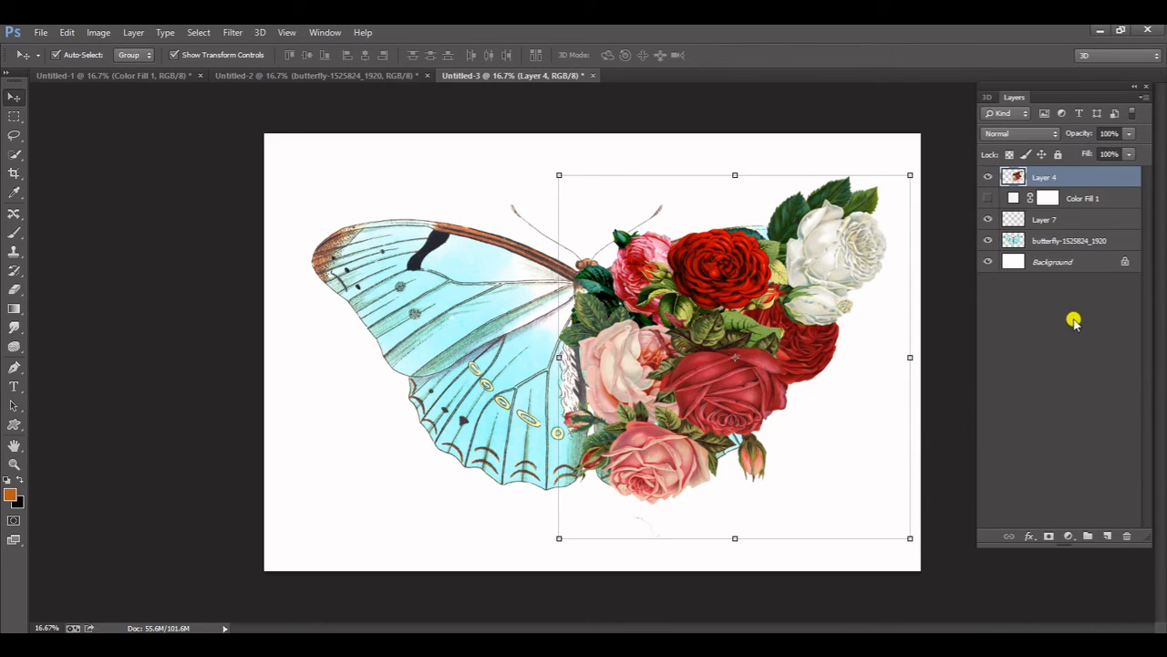
Shift the merged roses slightly right and up on the wing and narrow them to 98.13% width
{"action": "mouse_move", "coordinate": [750, 374]}
{"action": "left_mouse_down"}
{"action": "mouse_move", "coordinate": [781, 370]}
{"action": "mouse_move", "coordinate": [755, 371]}
{"action": "left_mouse_up"}
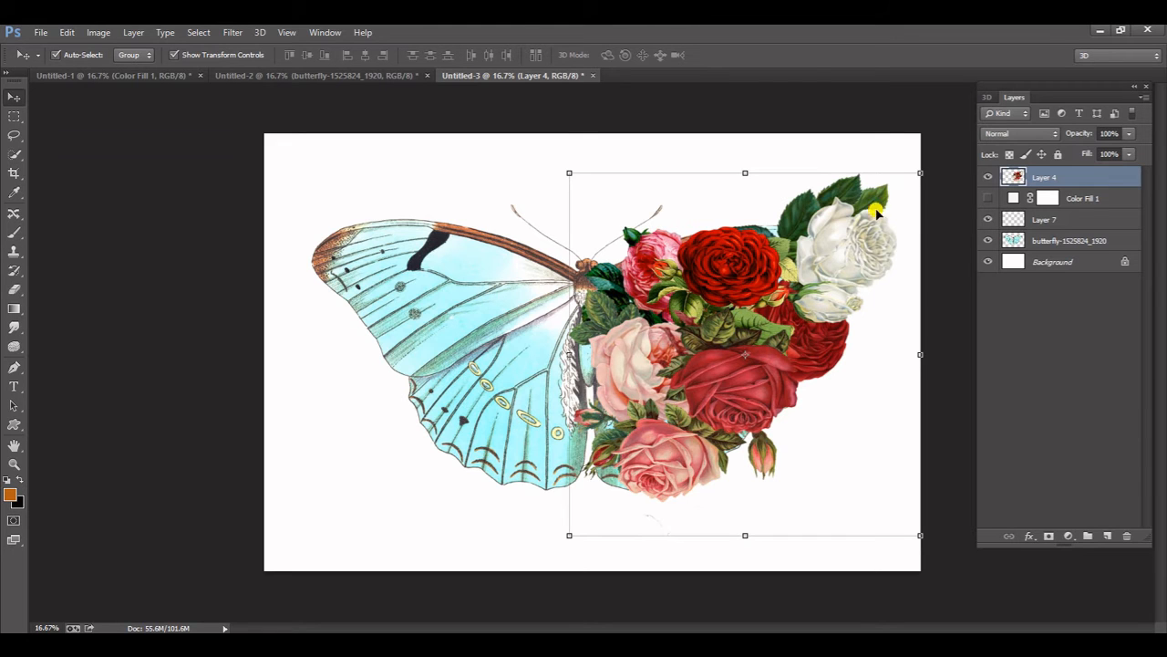
{"action": "mouse_move", "coordinate": [920, 172]}
{"action": "left_mouse_down"}
{"action": "mouse_move", "coordinate": [943, 149]}
{"action": "mouse_move", "coordinate": [913, 173]}
{"action": "left_mouse_up"}
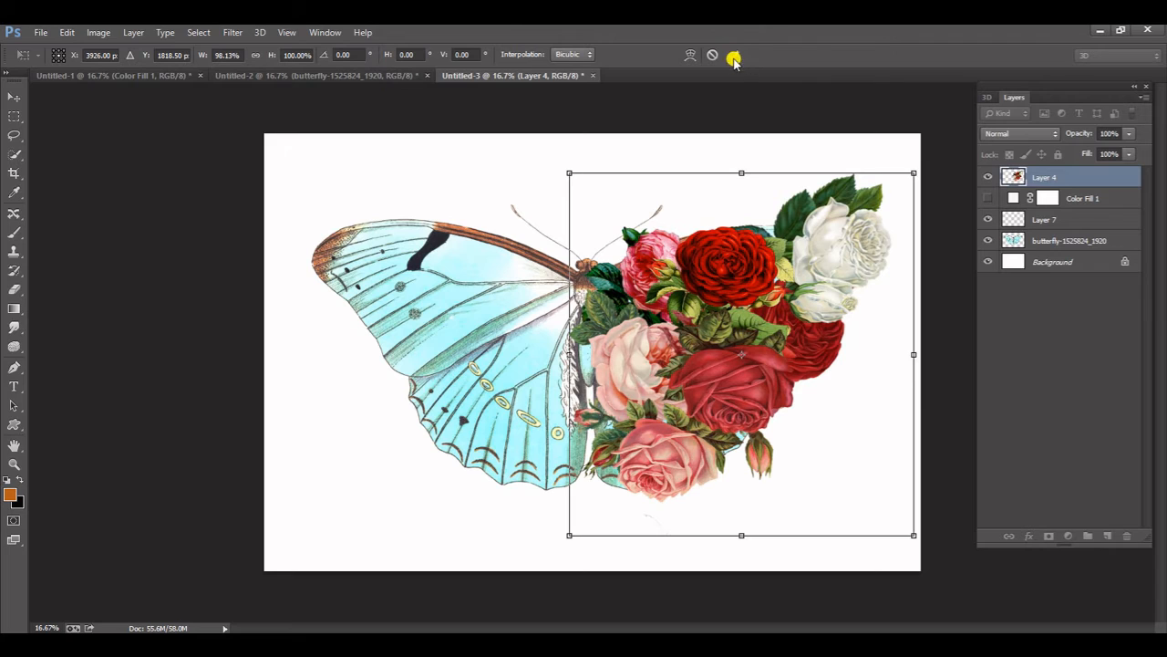
{"action": "left_click", "coordinate": [737, 56]}
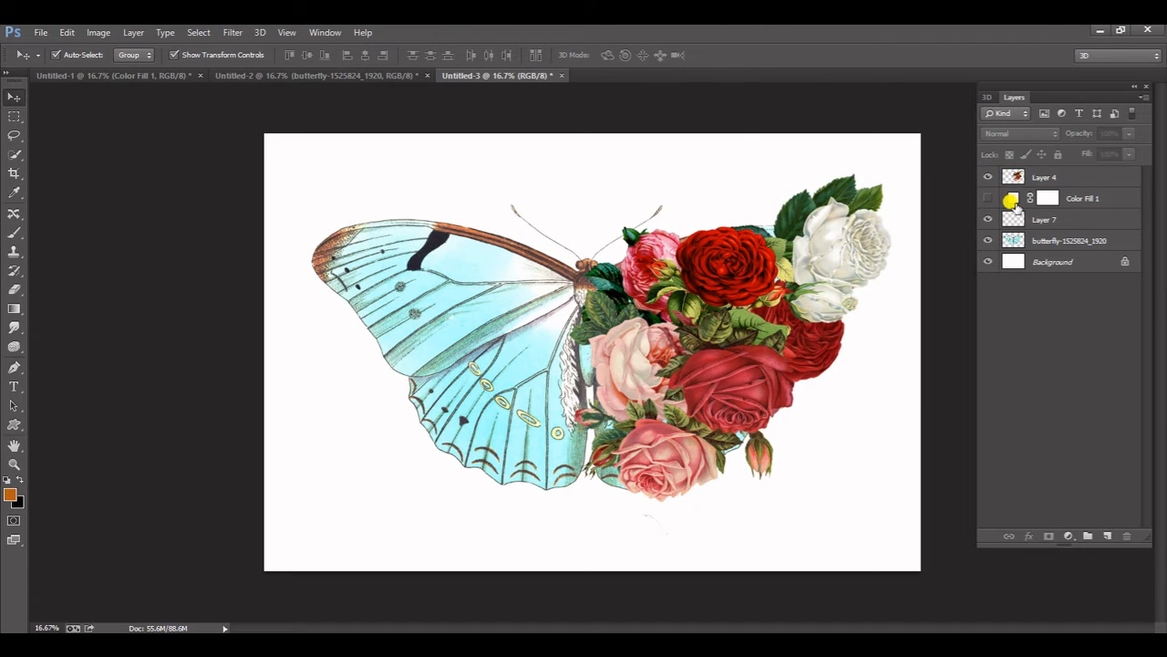
Merge Layer 7 down into the butterfly layer and make Color Fill 1 visible
{"action": "left_click", "coordinate": [987, 198]}
{"action": "left_click", "coordinate": [987, 197]}
{"action": "left_click", "coordinate": [1014, 220]}
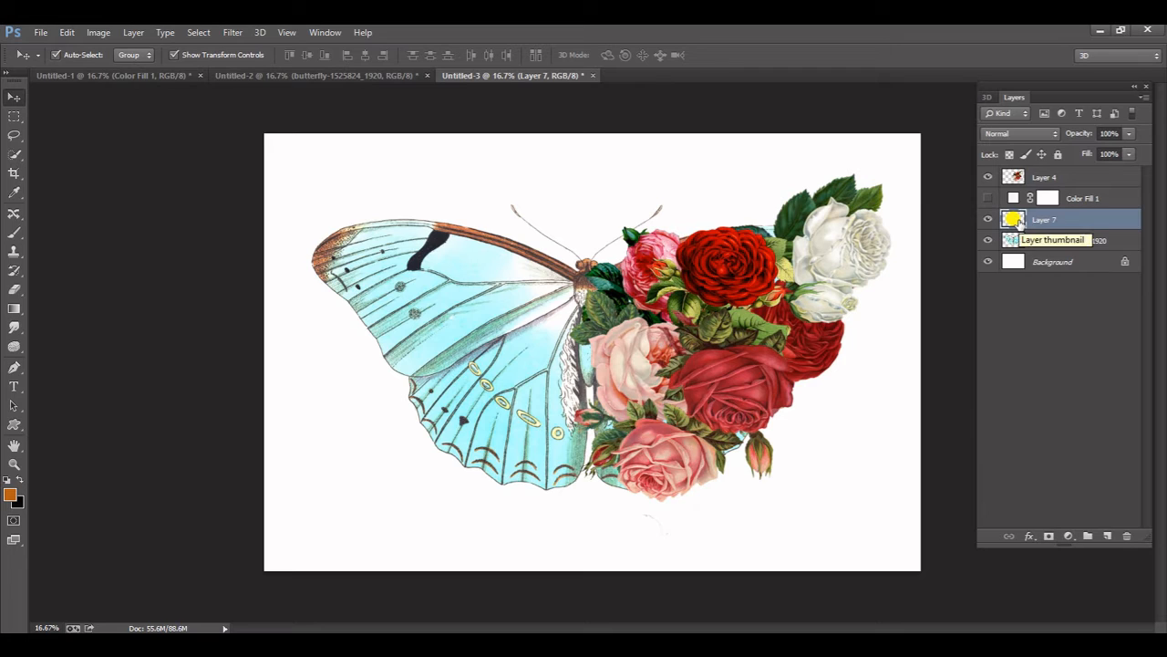
{"action": "key", "text": "ctrl+e"}
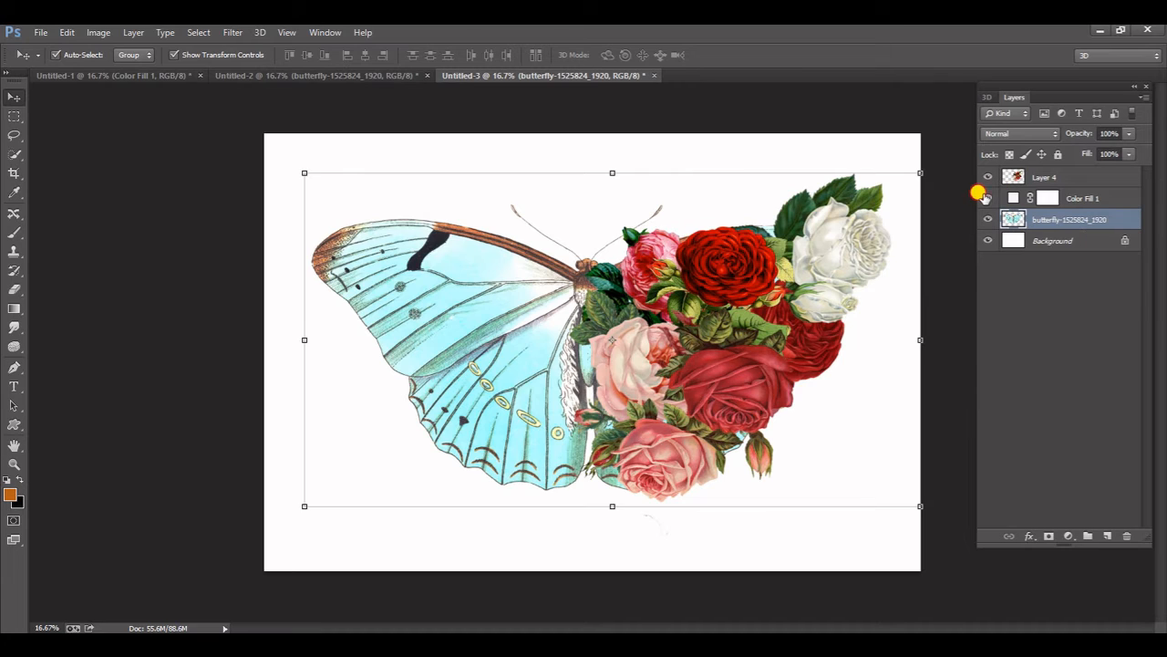
{"action": "left_click", "coordinate": [986, 198]}
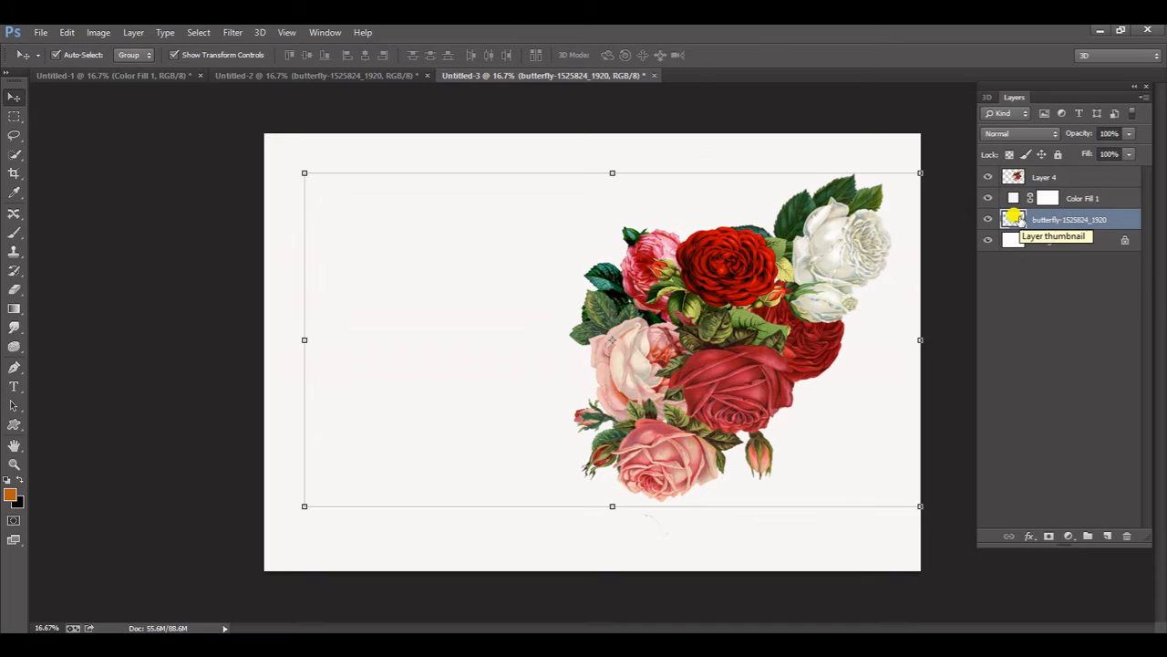
{"action": "left_click", "coordinate": [1015, 217], "text": "ctrl"}
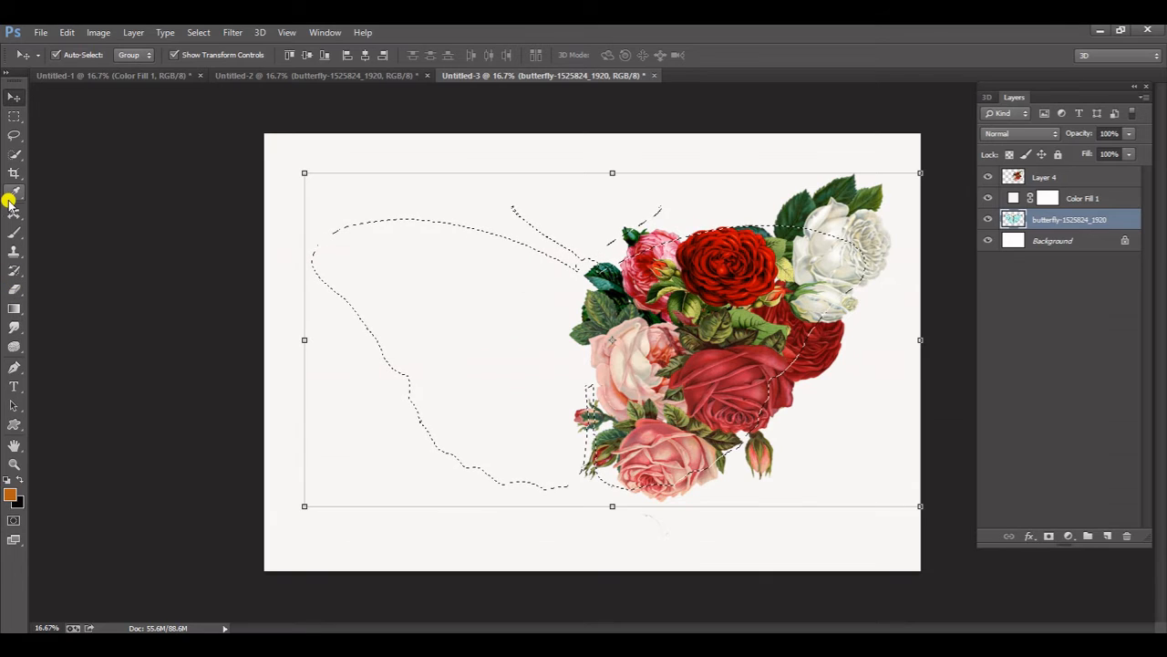
{"action": "left_click", "coordinate": [15, 233]}
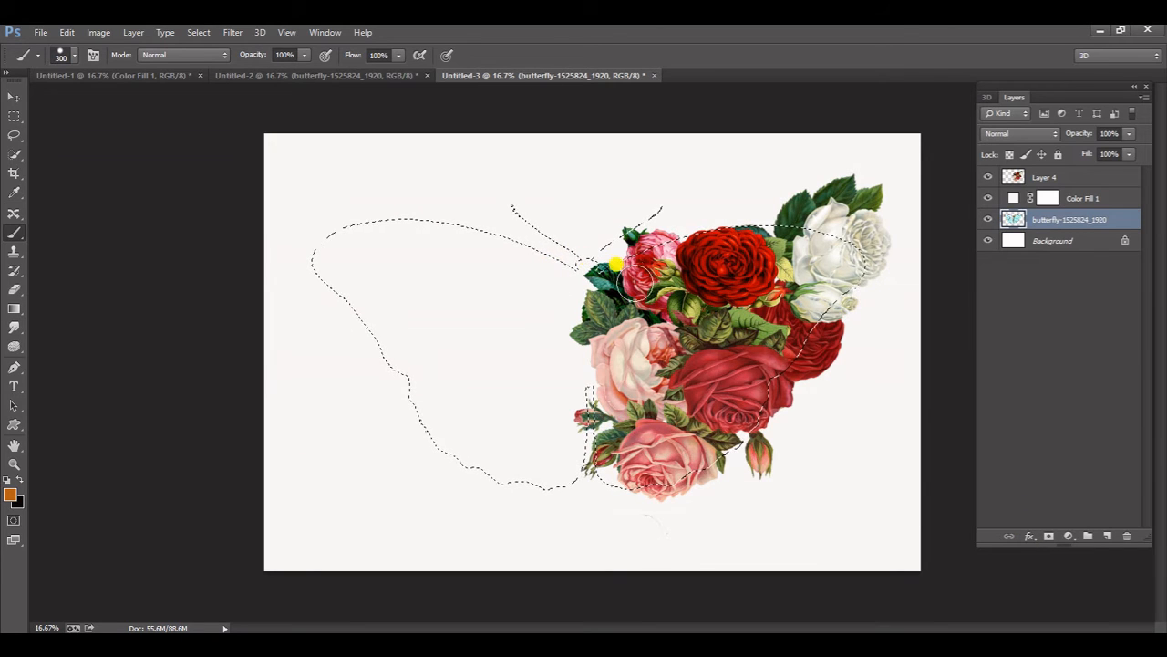
{"action": "left_click", "coordinate": [13, 97]}
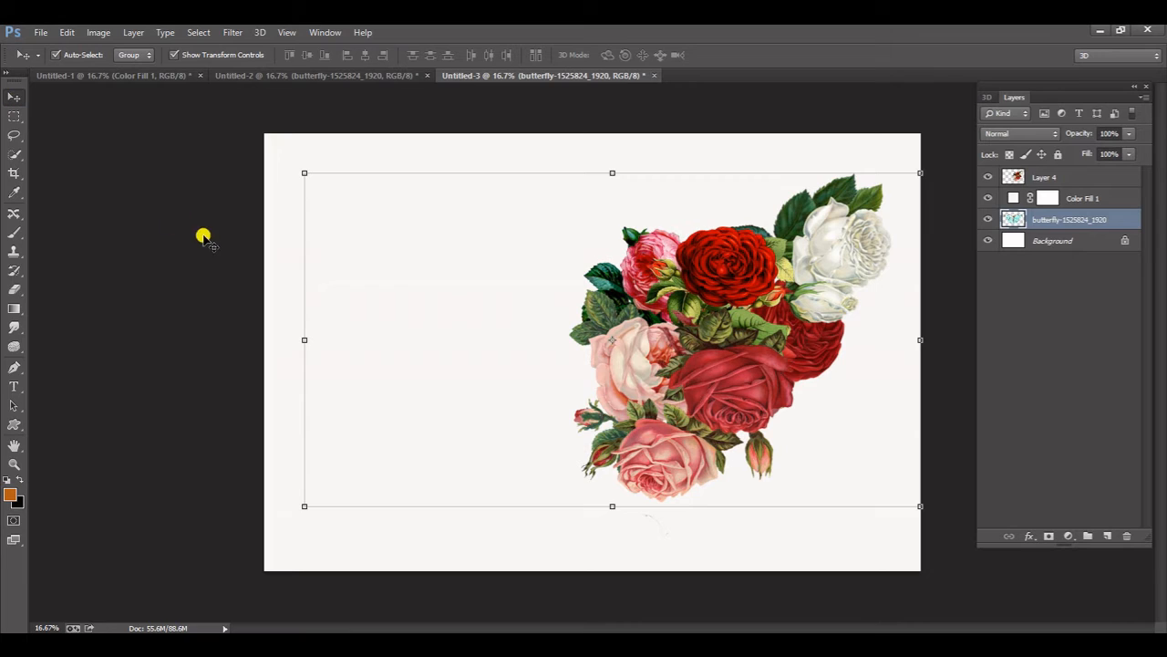
Move the butterfly layer above Color Fill 1 and shift the butterfly slightly right toward the roses
{"action": "left_click", "coordinate": [438, 265]}
{"action": "mouse_move", "coordinate": [1009, 215]}
{"action": "left_mouse_down"}
{"action": "mouse_move", "coordinate": [1011, 194]}
{"action": "mouse_move", "coordinate": [1019, 200]}
{"action": "left_mouse_up"}
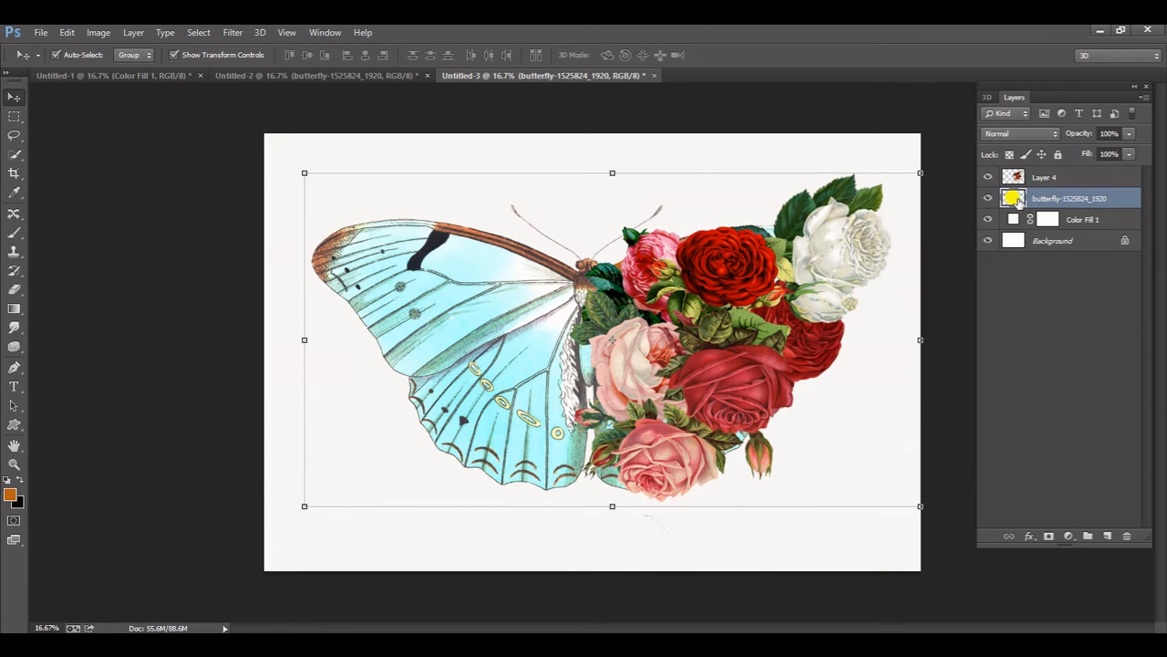
{"action": "mouse_move", "coordinate": [533, 362]}
{"action": "left_mouse_down"}
{"action": "mouse_move", "coordinate": [529, 373]}
{"action": "mouse_move", "coordinate": [537, 352]}
{"action": "mouse_move", "coordinate": [404, 359]}
{"action": "mouse_move", "coordinate": [534, 364]}
{"action": "left_mouse_up"}
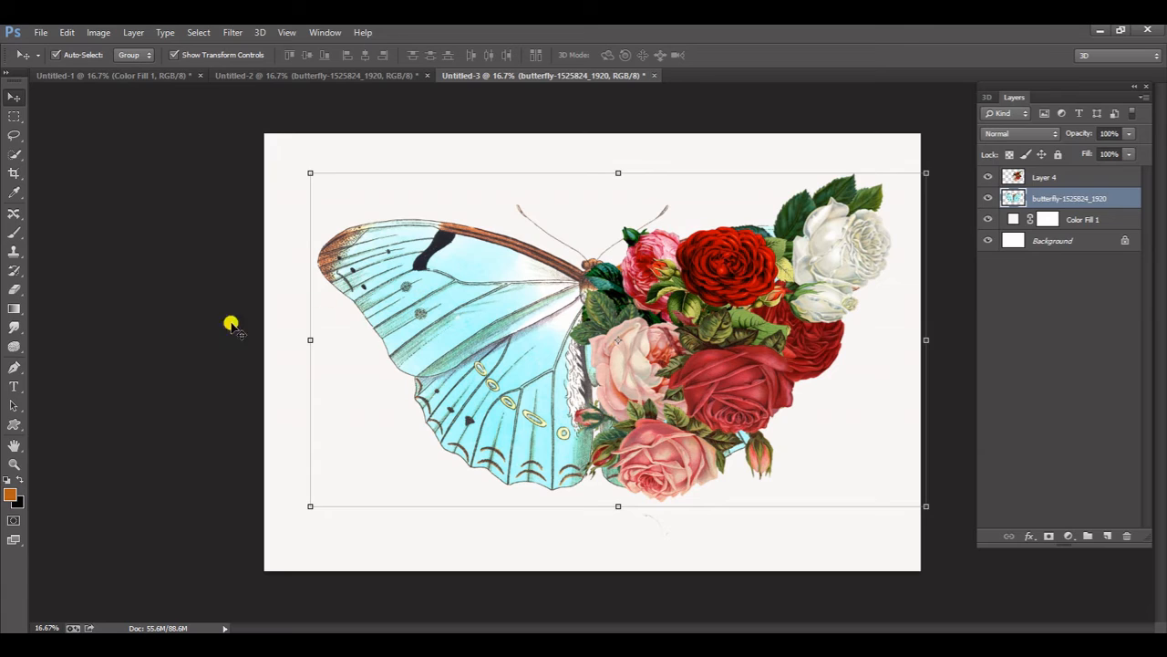
{"action": "left_click", "coordinate": [171, 288]}
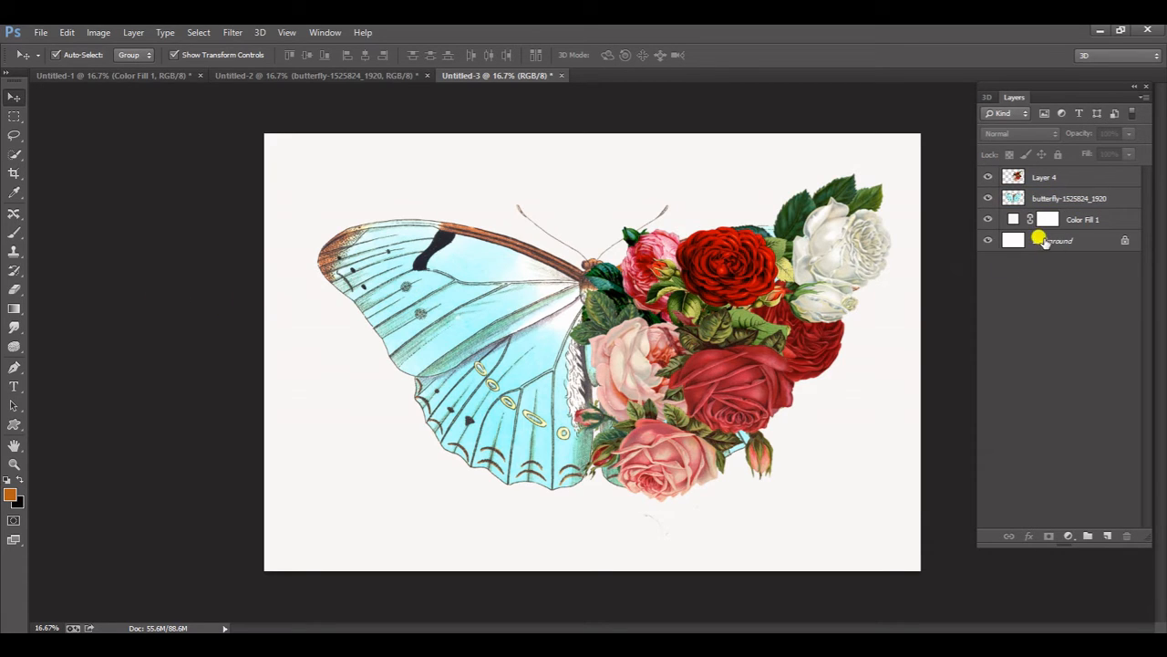
Add a Solid Color fill layer directly above Color Fill 1 and open its colour libraries
{"action": "left_click", "coordinate": [1045, 241]}
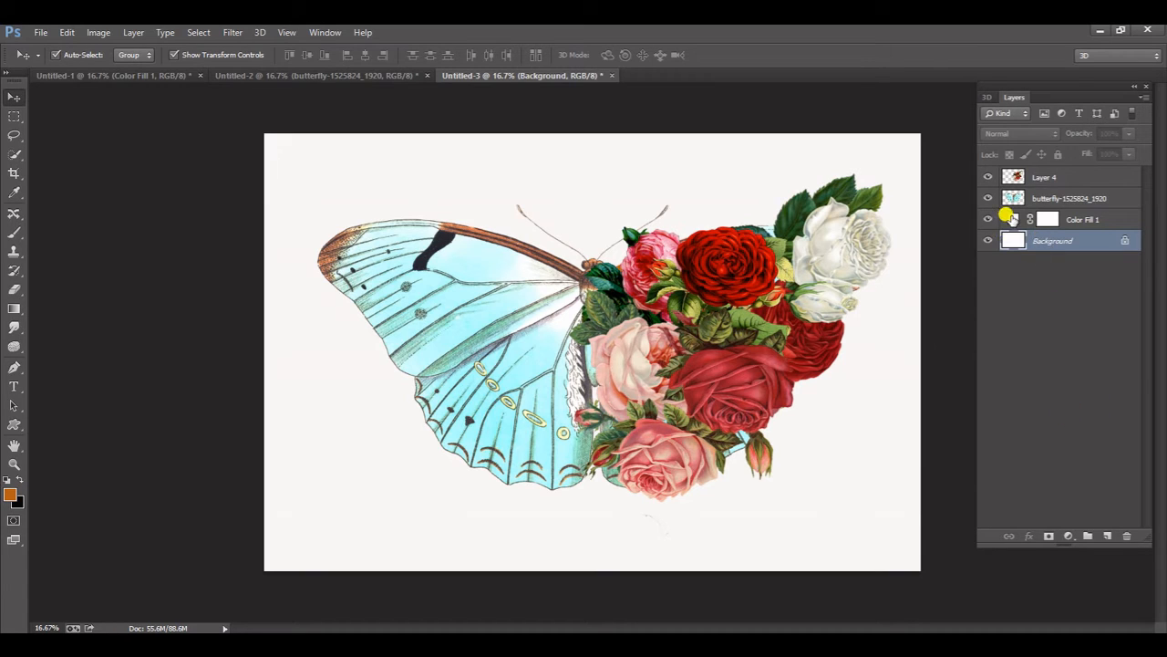
{"action": "left_click", "coordinate": [1011, 219]}
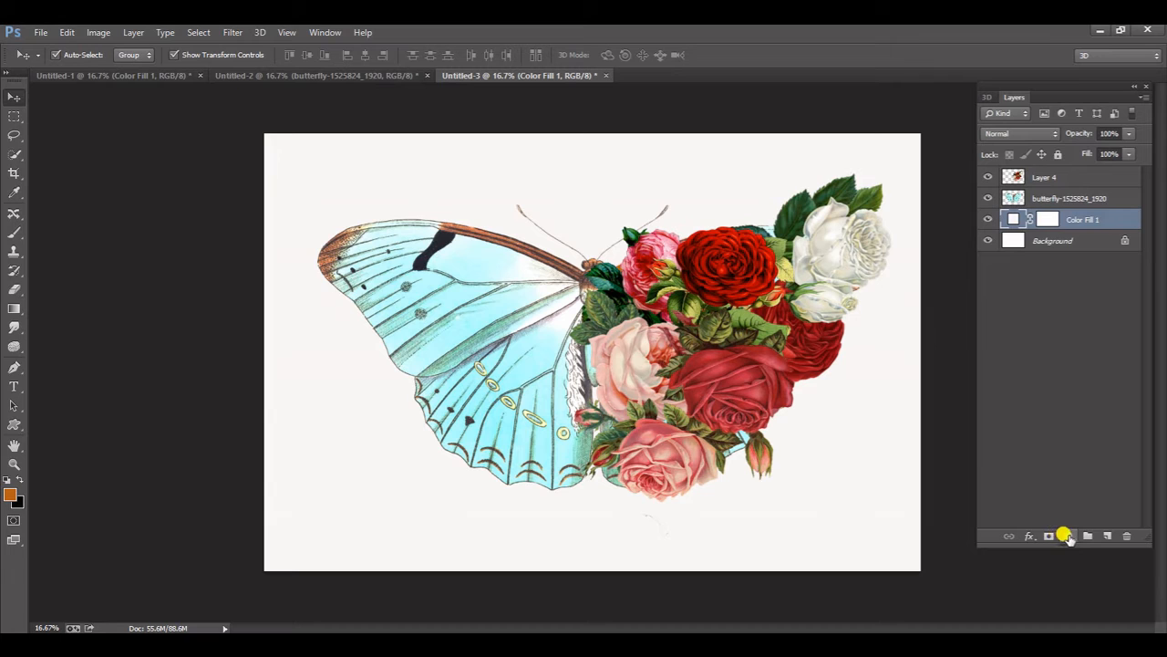
{"action": "left_click", "coordinate": [1067, 536]}
{"action": "left_click", "coordinate": [1085, 225]}
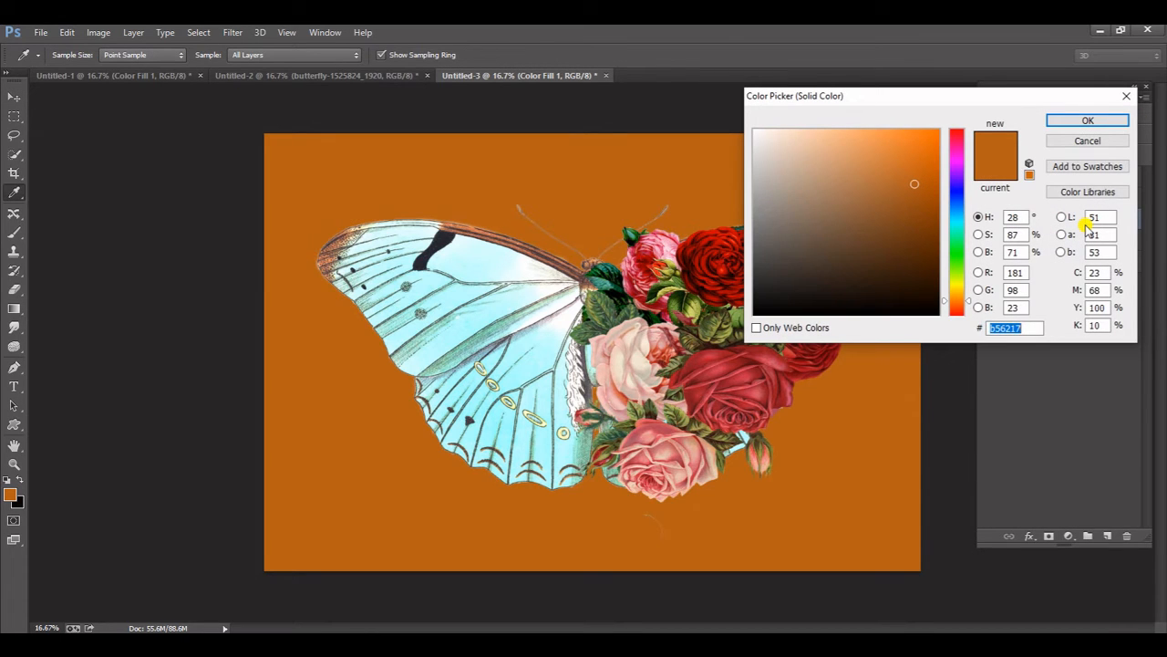
{"action": "left_click", "coordinate": [1115, 191]}
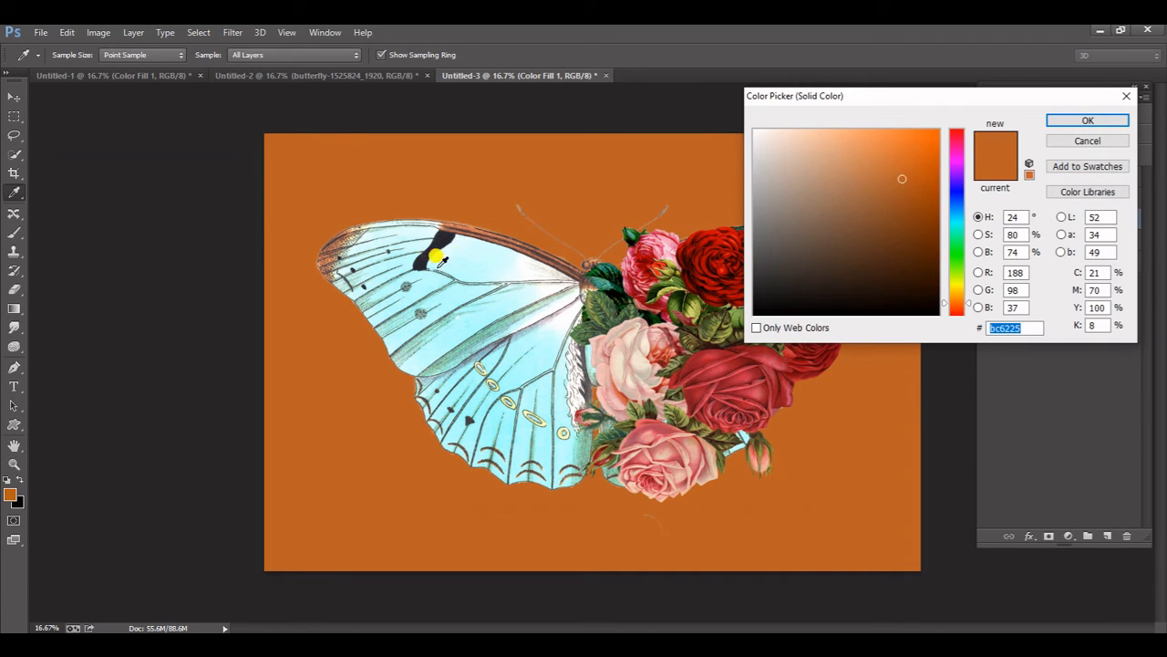
Sample shades from the butterfly wing for the new fill and apply the light turquoise a0ffff
{"action": "left_click", "coordinate": [456, 256]}
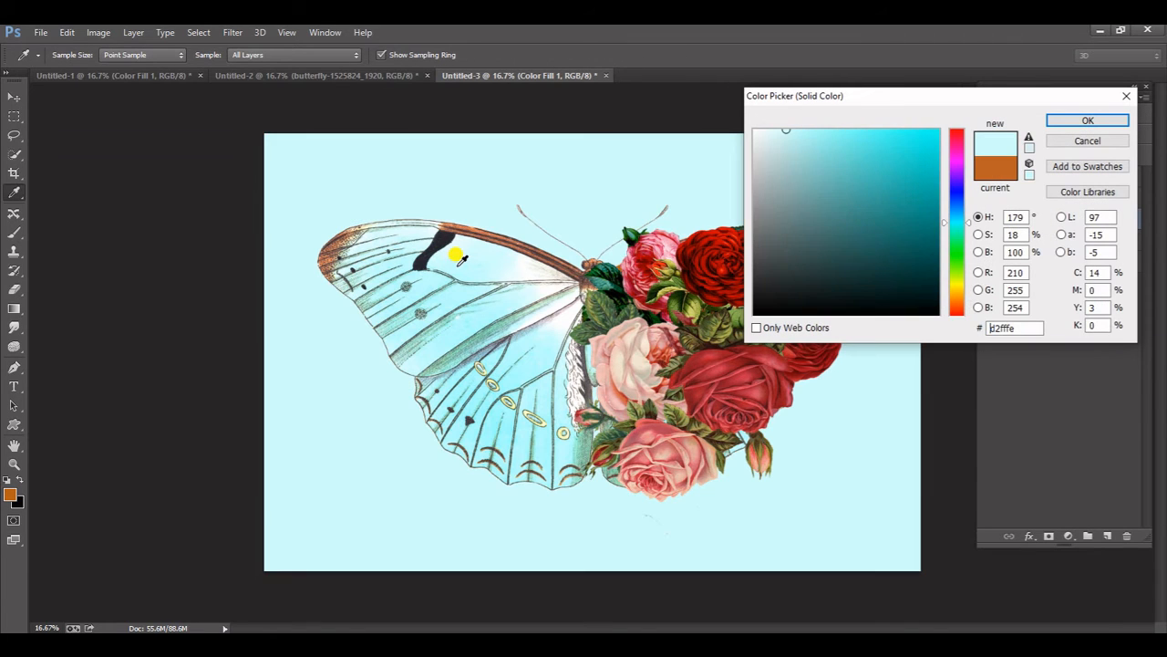
{"action": "left_click", "coordinate": [518, 258]}
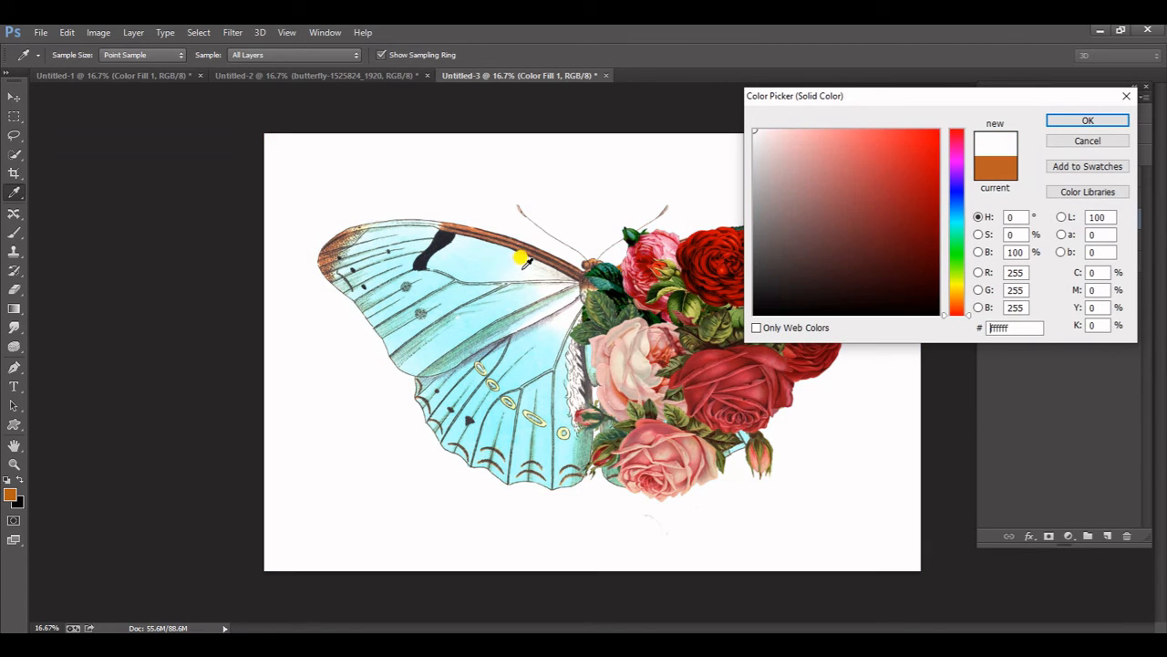
{"action": "left_click", "coordinate": [467, 234]}
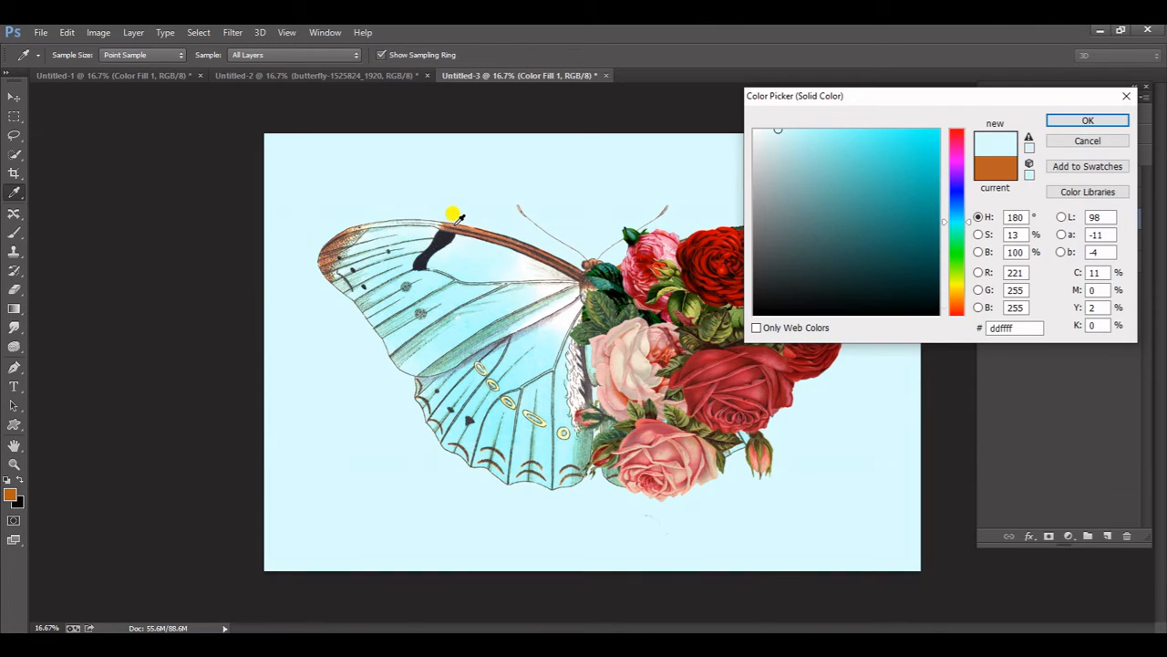
{"action": "left_click", "coordinate": [456, 219]}
{"action": "left_click", "coordinate": [463, 239]}
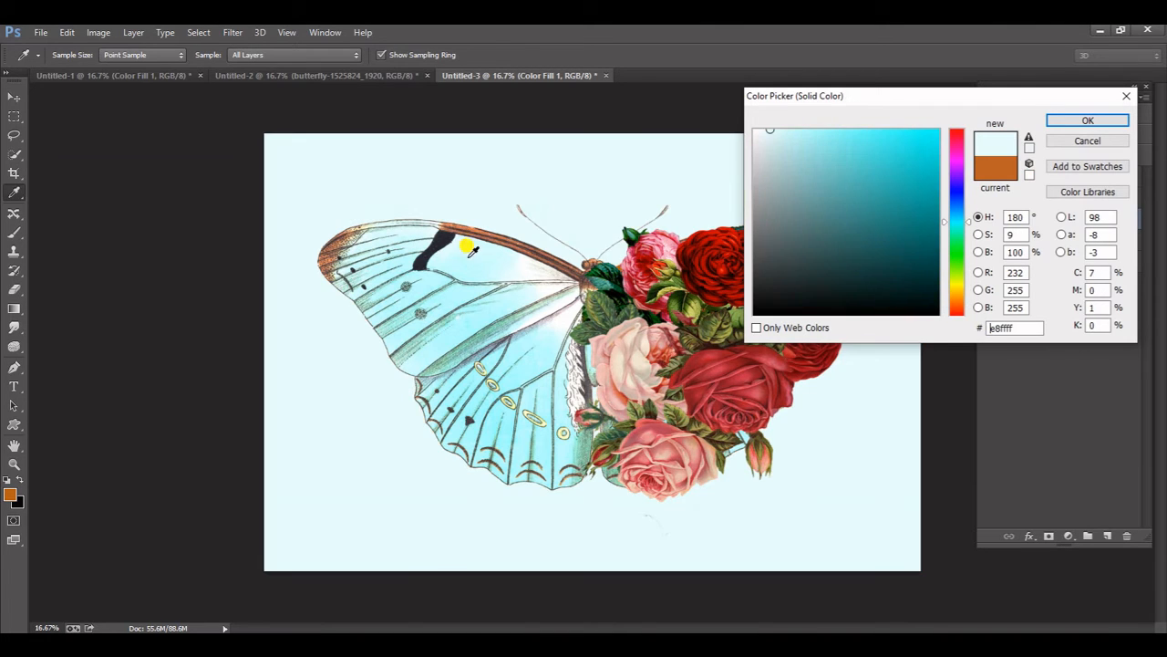
{"action": "left_click", "coordinate": [590, 347]}
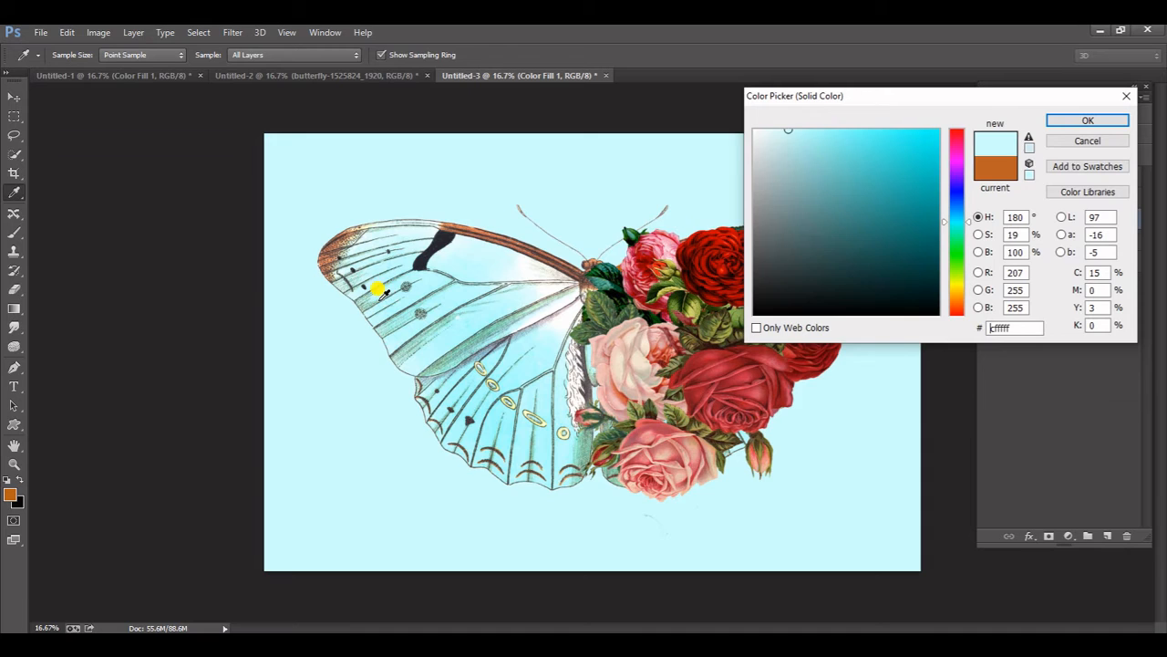
{"action": "left_click_drag", "start_coordinate": [384, 293], "coordinate": [408, 287]}
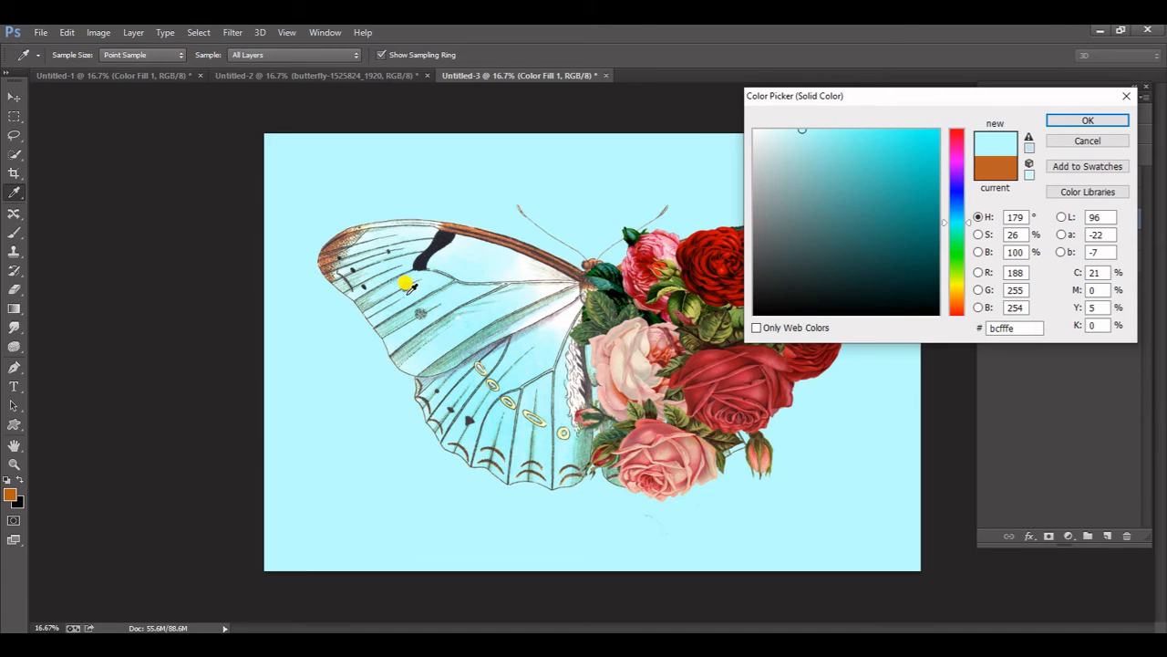
{"action": "left_click", "coordinate": [511, 314]}
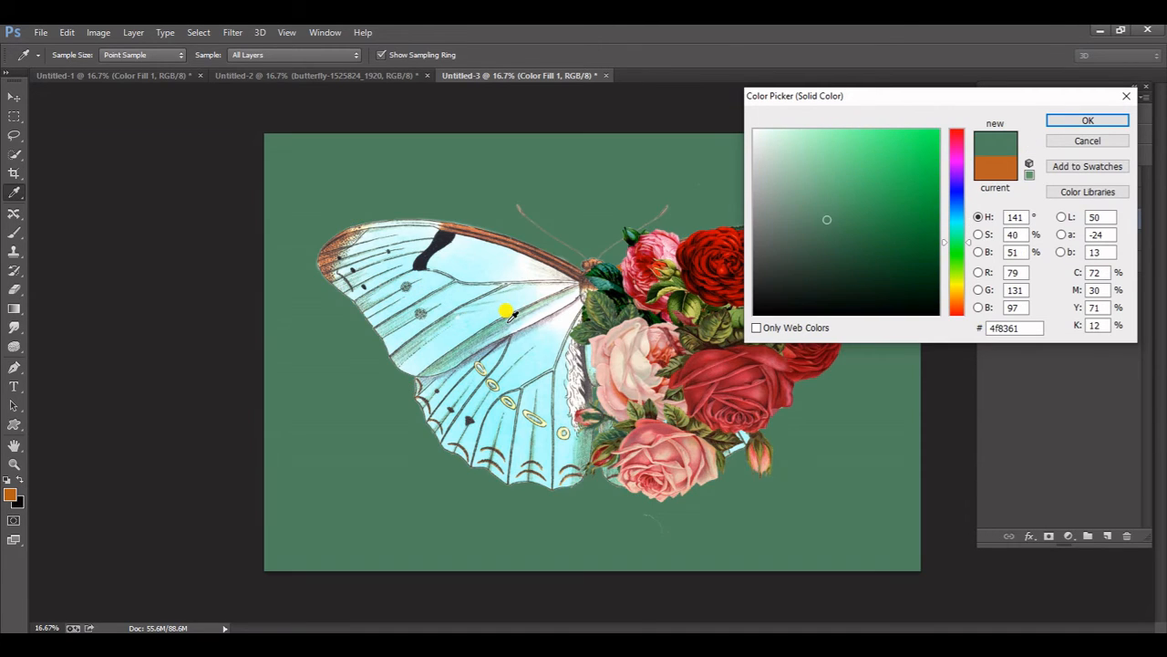
{"action": "left_click", "coordinate": [470, 320]}
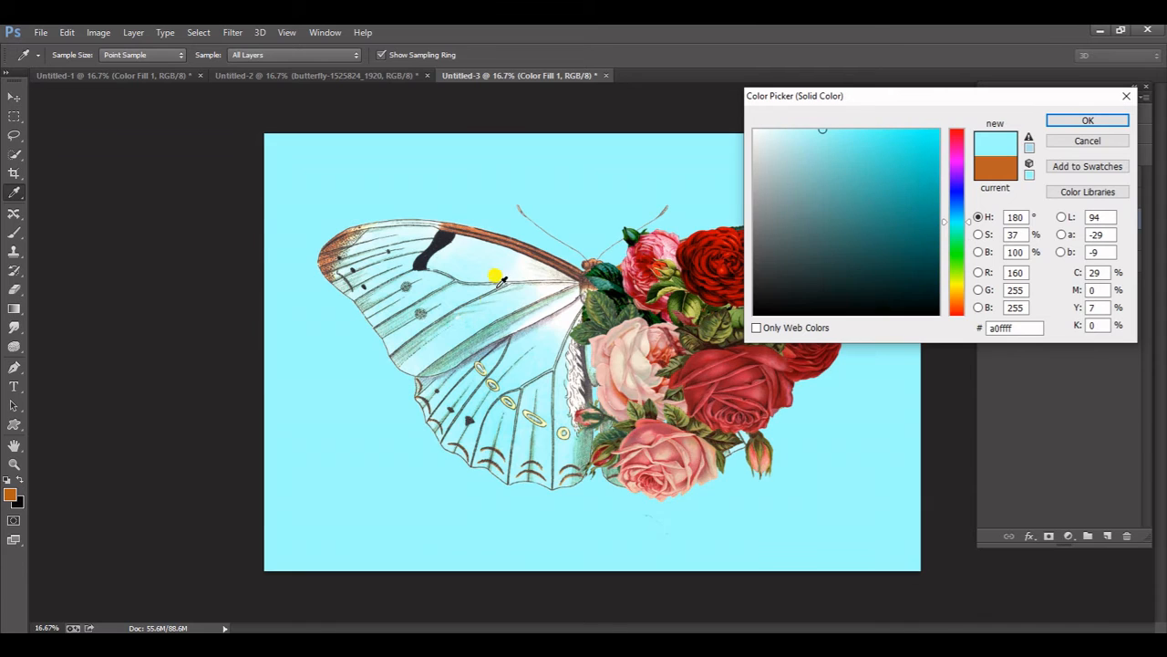
{"action": "left_click", "coordinate": [1060, 116]}
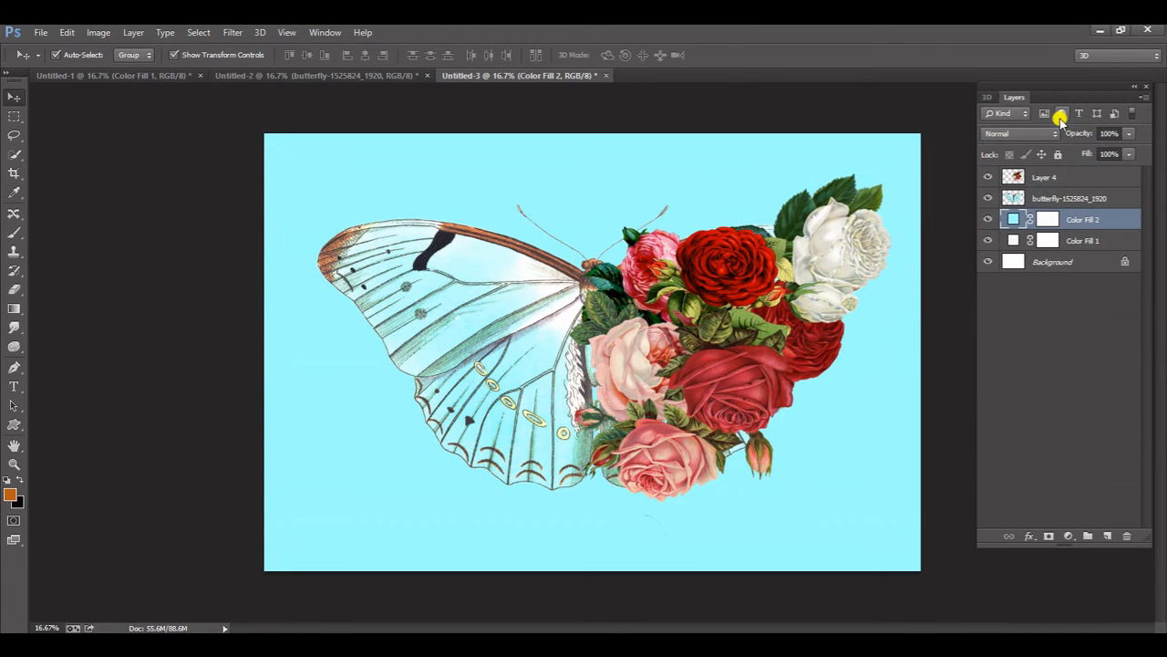
Enlarge the merged roses on Layer 4 to 101.90% width and 102.21% height
{"action": "left_click", "coordinate": [143, 113]}
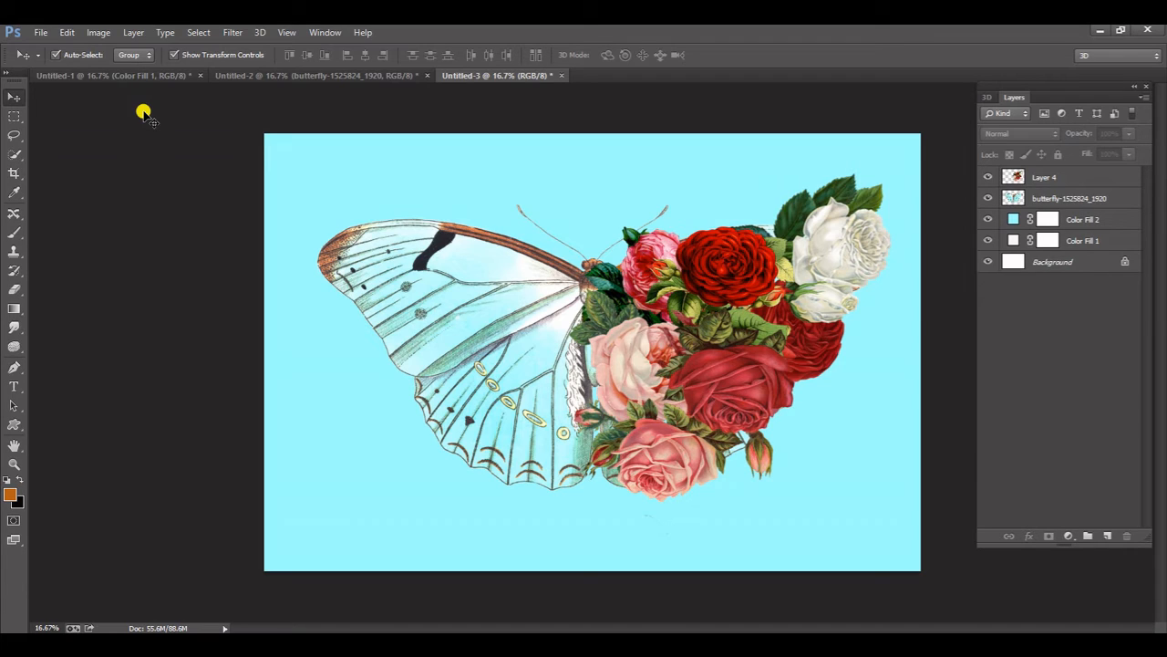
{"action": "left_click", "coordinate": [712, 337]}
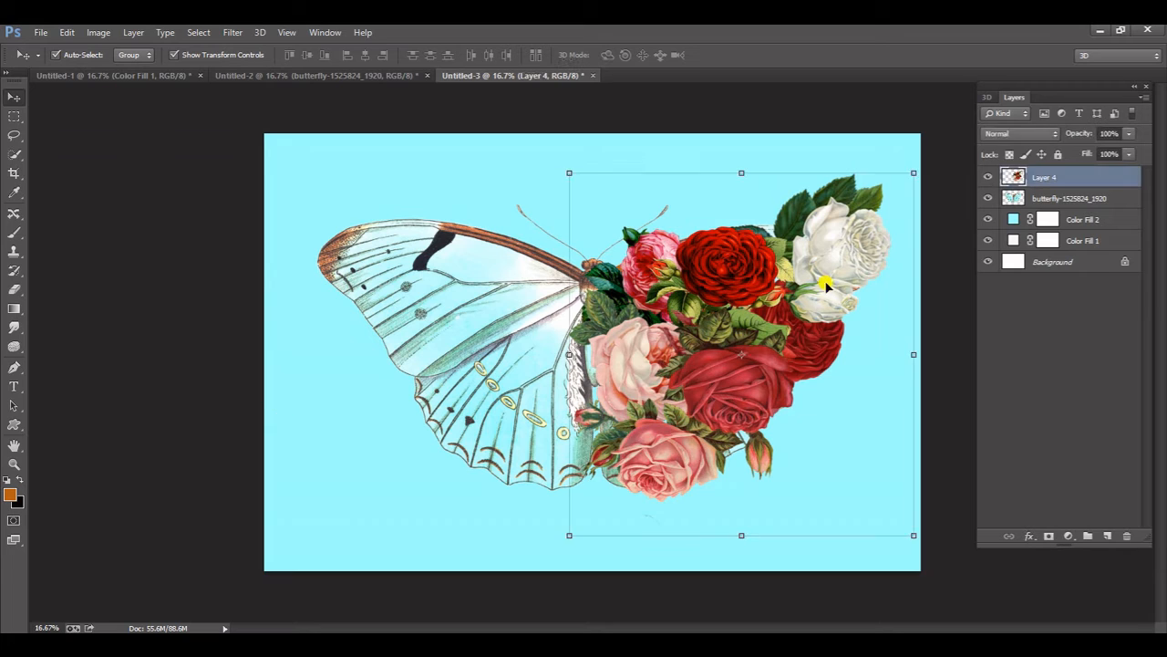
{"action": "left_click_drag", "start_coordinate": [913, 169], "coordinate": [913, 157]}
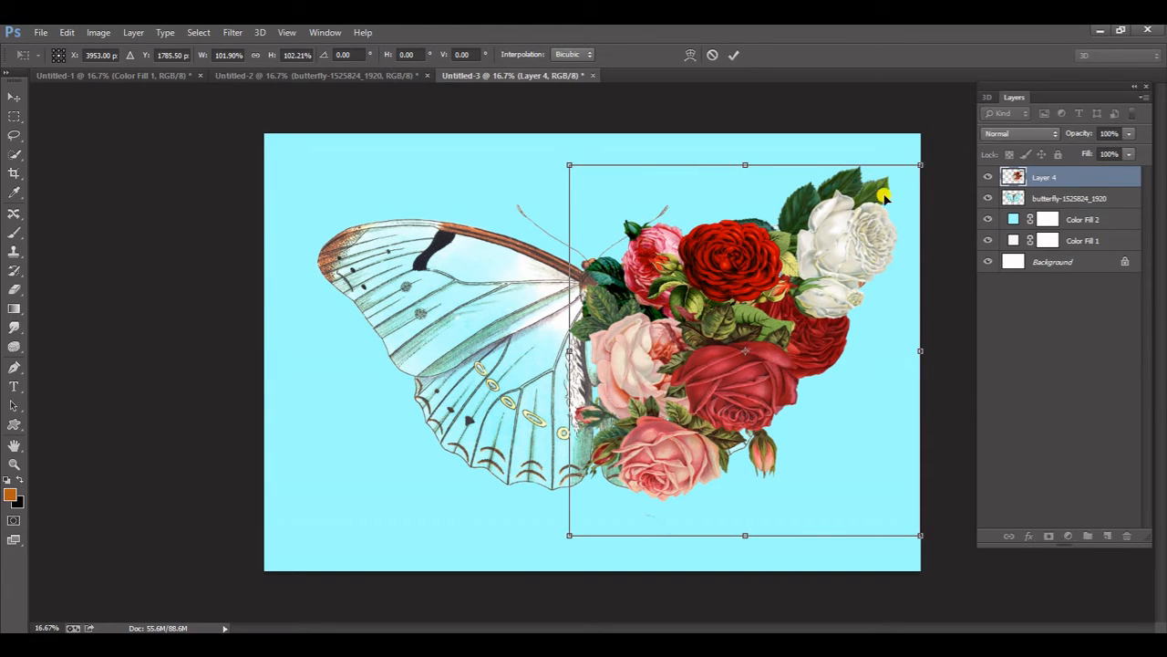
{"action": "left_click", "coordinate": [735, 56]}
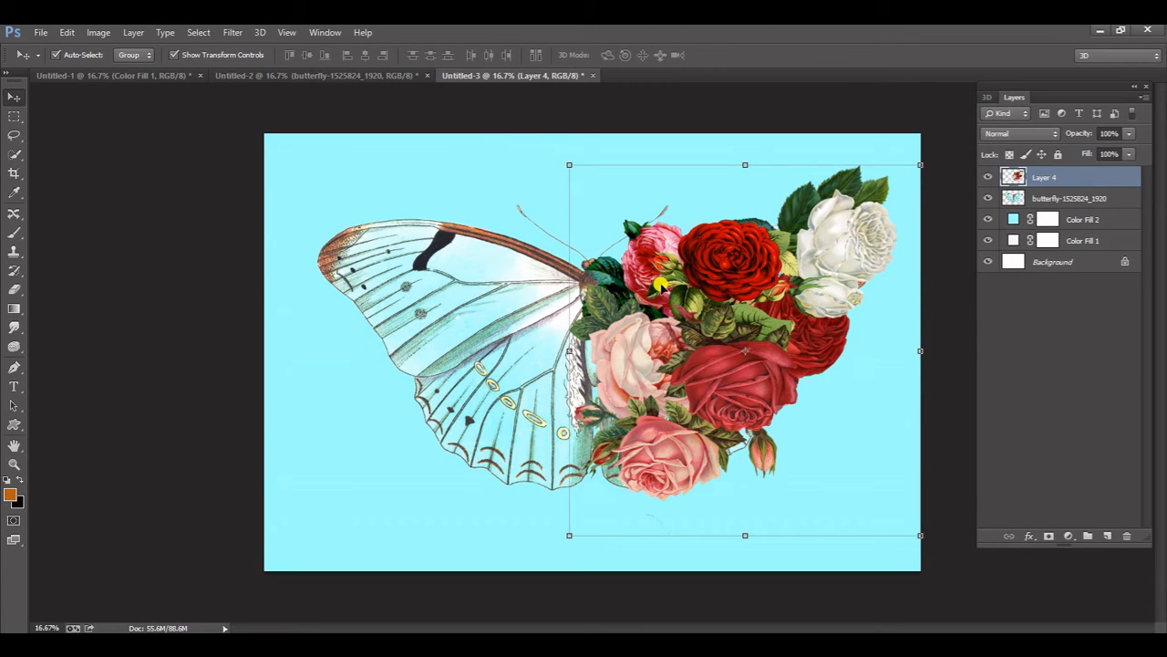
Nudge the roses on Layer 4 into a position slightly further left and down on the wing
{"action": "key", "text": "shift+Right"}
{"action": "key", "text": "shift+Right"}
{"action": "key", "text": "shift+Right"}
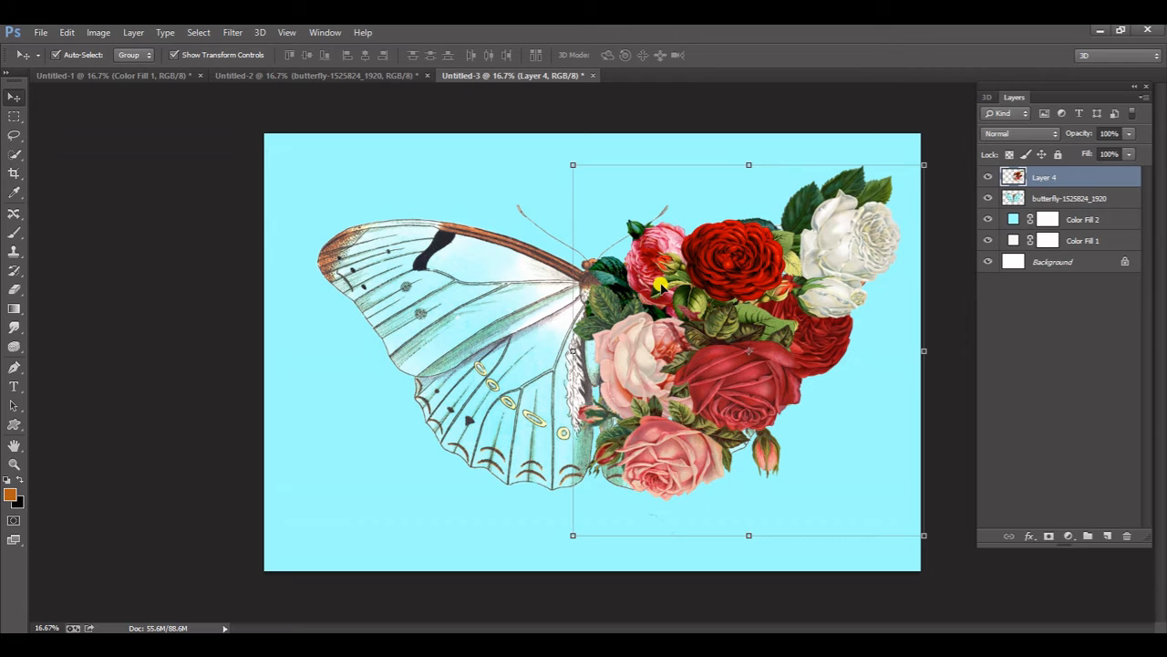
{"action": "key", "text": "shift+Down"}
{"action": "key", "text": "shift+Down"}
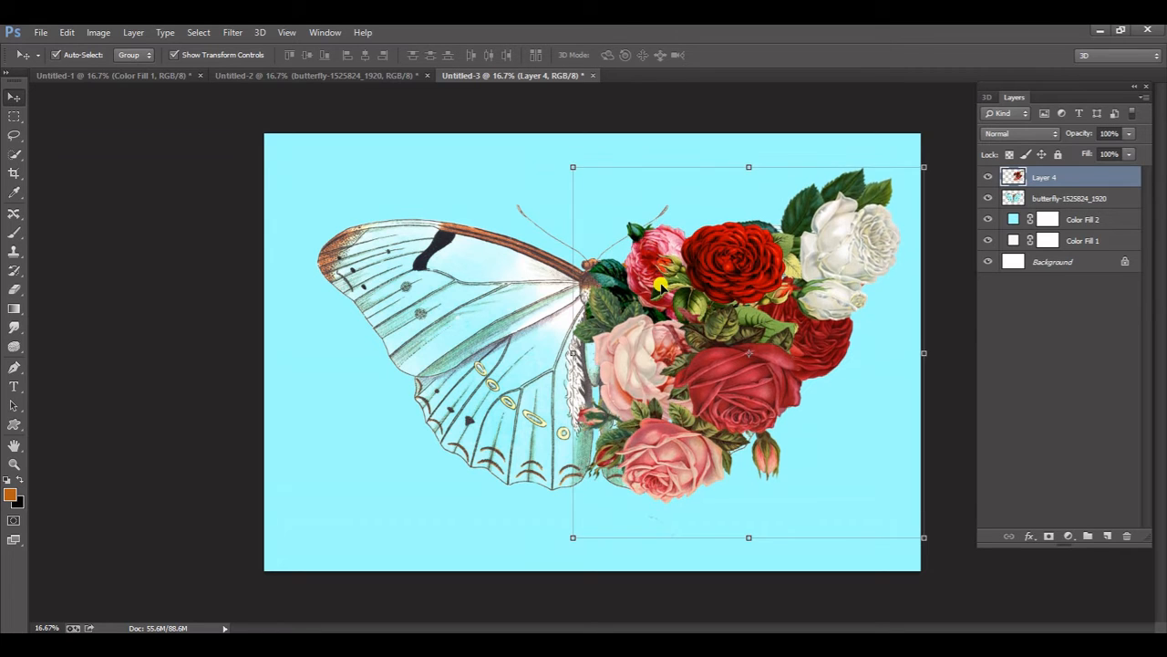
{"action": "key", "text": "shift+Left"}
{"action": "key", "text": "shift+Left"}
{"action": "key", "text": "shift+Left"}
{"action": "key", "text": "shift+Left"}
{"action": "key", "text": "shift+Left"}
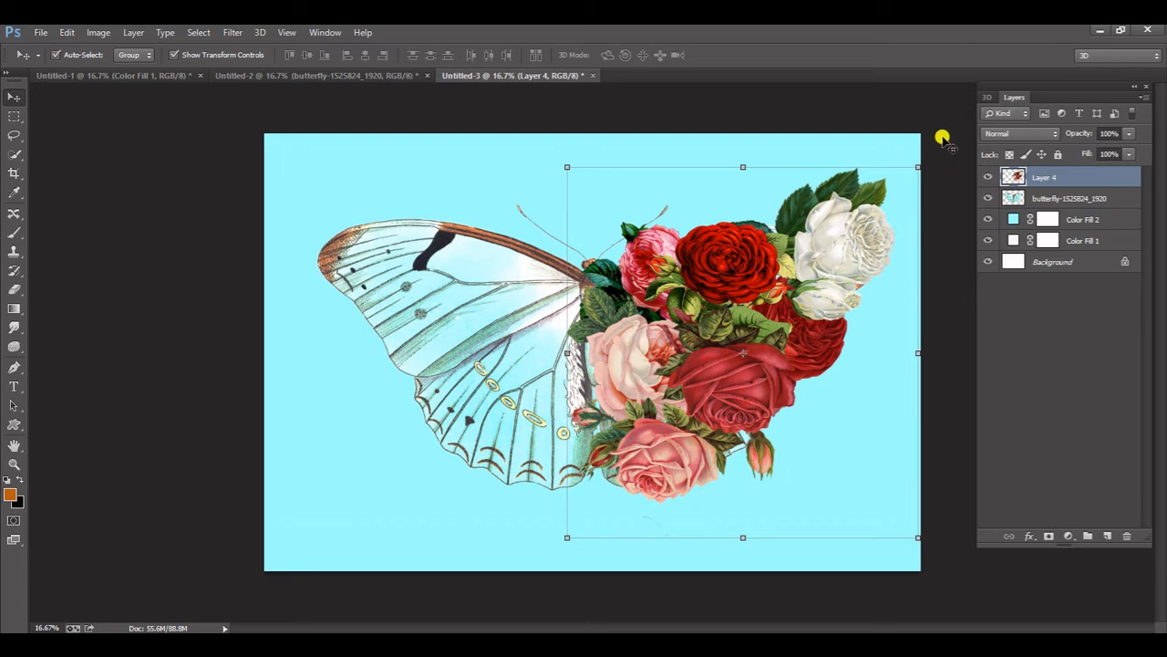
Rotate the roses by 4.39° and scale them to 101.56% width and 101.29% height
{"action": "left_click_drag", "start_coordinate": [924, 153], "coordinate": [940, 170]}
{"action": "left_click_drag", "start_coordinate": [551, 524], "coordinate": [540, 527]}
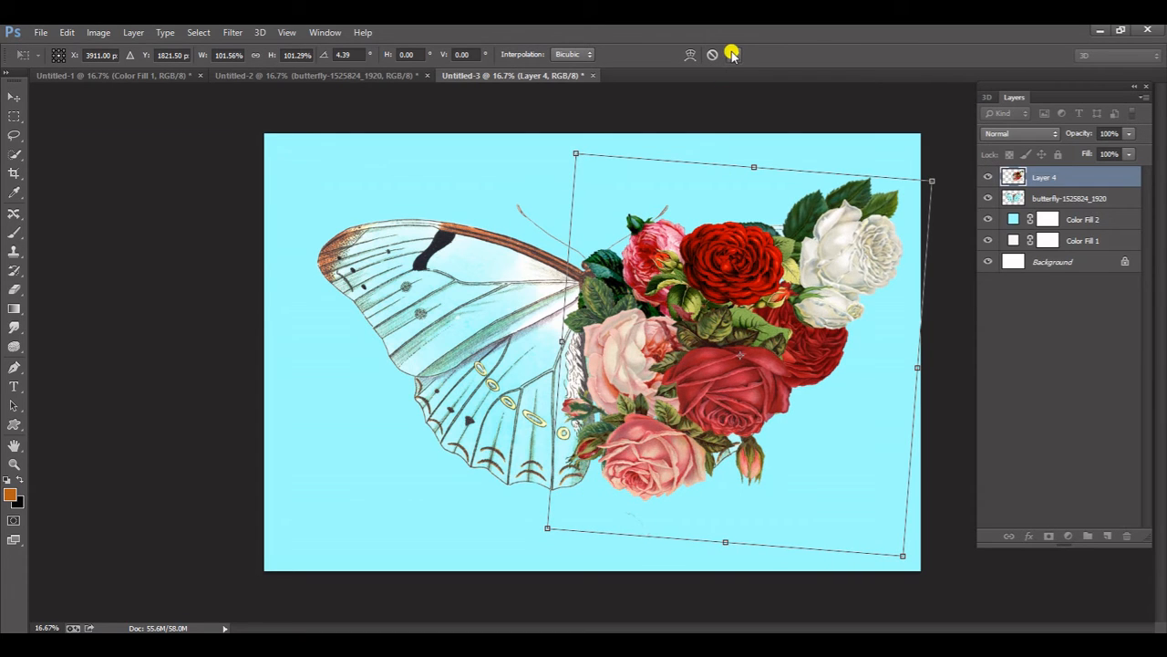
{"action": "left_click", "coordinate": [732, 55]}
{"action": "left_click", "coordinate": [478, 172]}
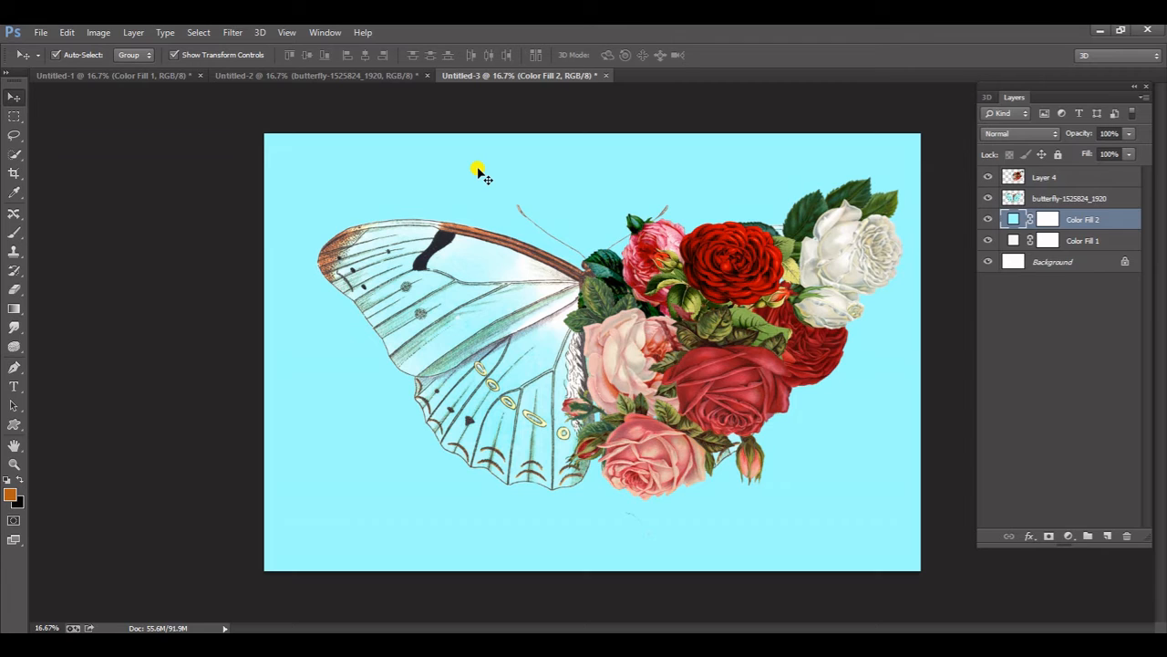
Enlarge the butterfly layer up and to the left to 101.18% width and 101.53% height
{"action": "left_click", "coordinate": [331, 269]}
{"action": "left_click_drag", "start_coordinate": [313, 173], "coordinate": [297, 162]}
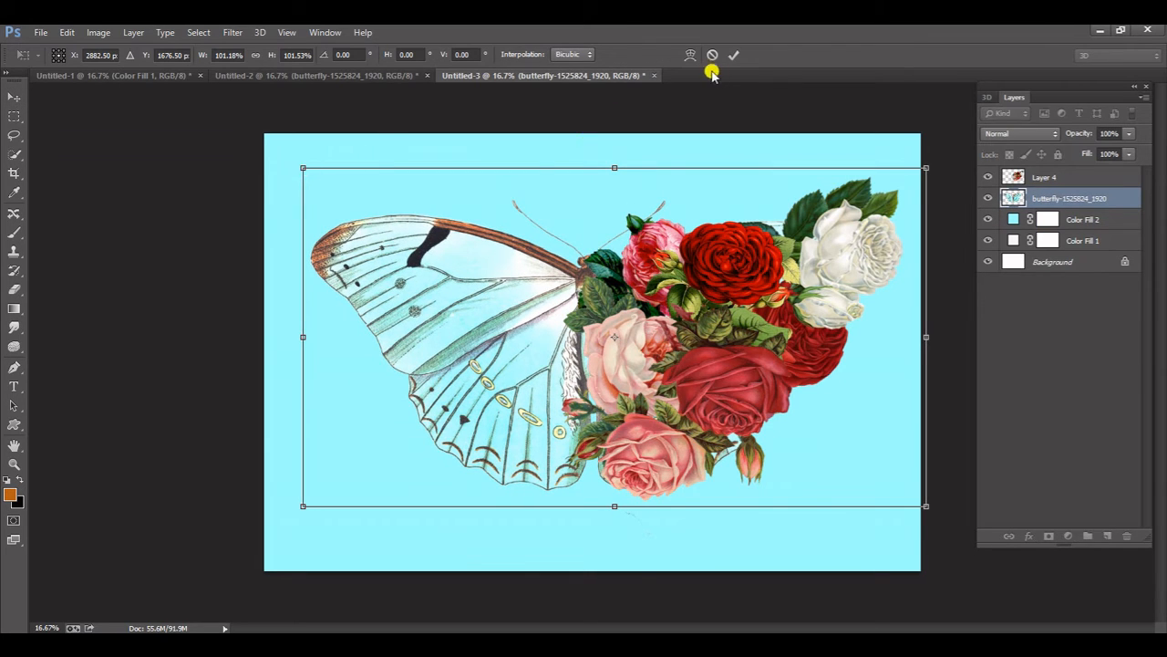
{"action": "left_click", "coordinate": [733, 54]}
{"action": "left_click", "coordinate": [1075, 306]}
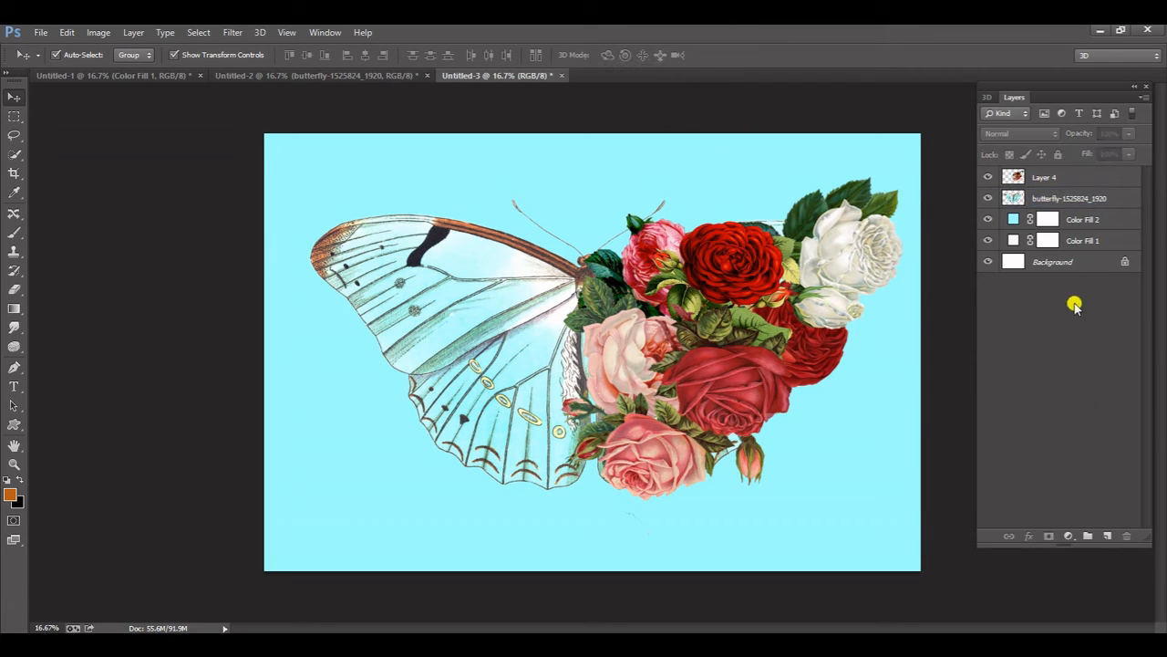
Delete the near-white Color Fill 1 layer beneath Color Fill 2
{"action": "left_click", "coordinate": [1013, 225]}
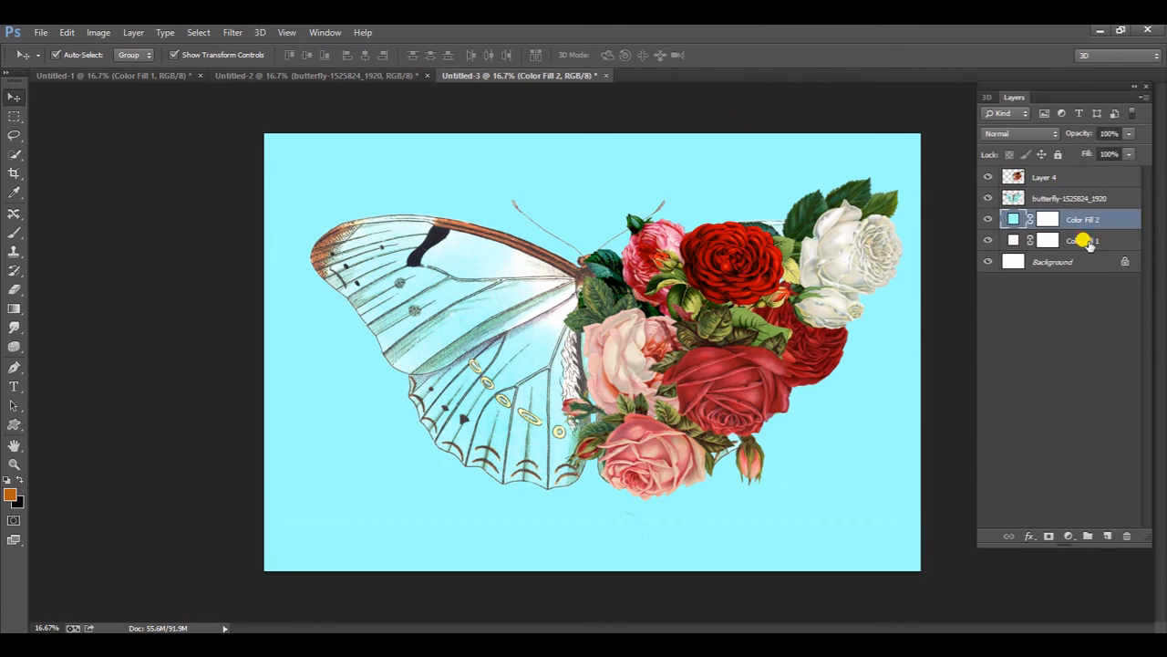
{"action": "left_click", "coordinate": [1085, 242]}
{"action": "key", "text": "Delete"}
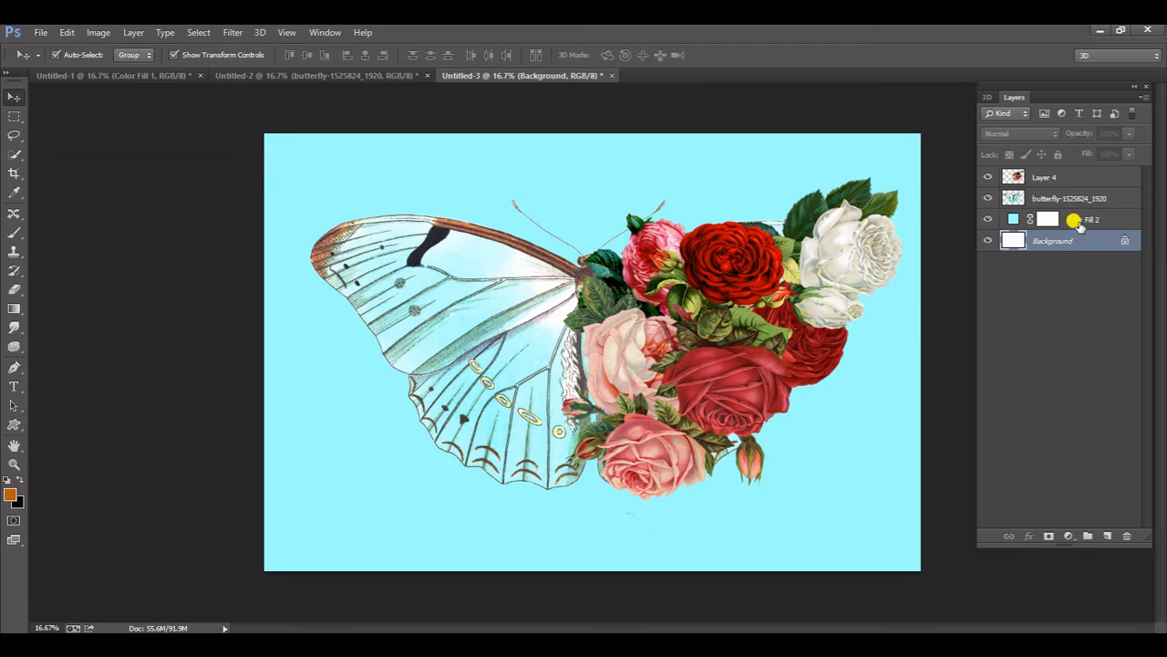
Add a Solid Color fill layer above Color Fill 2 in PANTONE 705 C, sampled from the pink rose after trying other rose colours
{"action": "left_click", "coordinate": [1079, 220]}
{"action": "left_click", "coordinate": [1067, 536]}
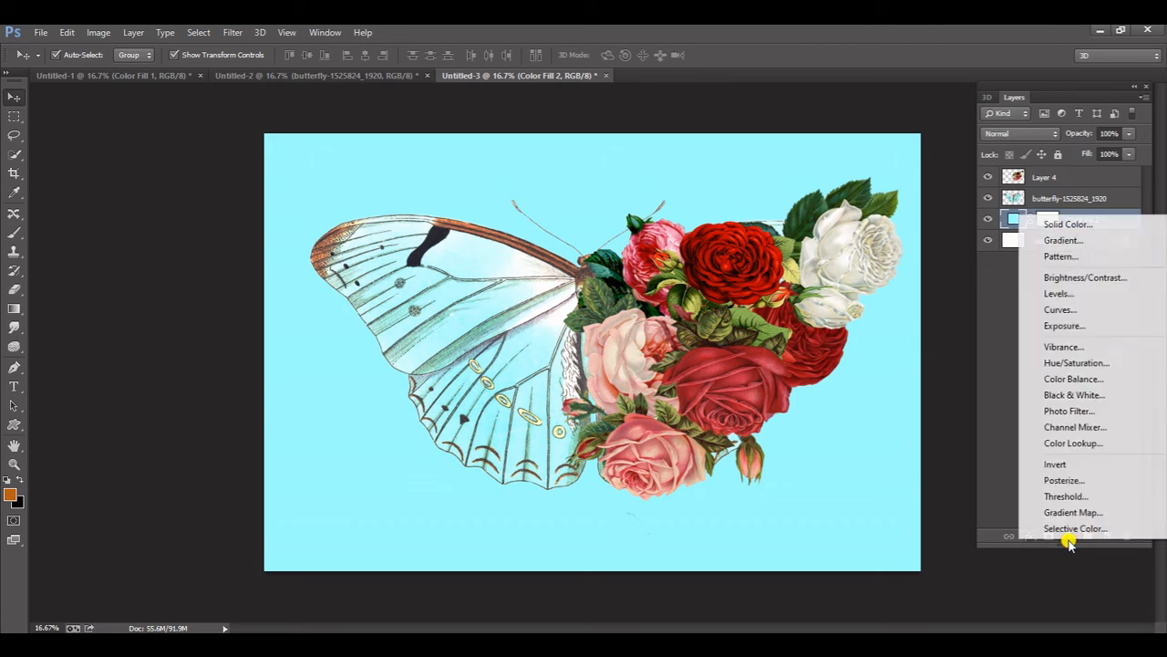
{"action": "left_click", "coordinate": [1101, 229]}
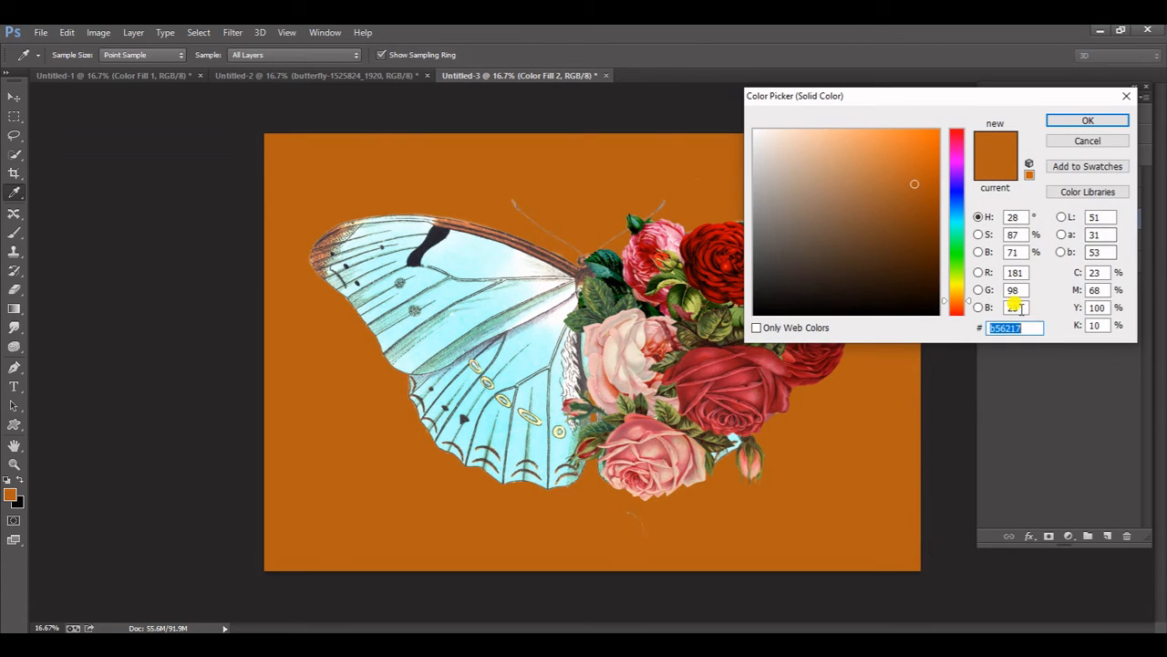
{"action": "left_click", "coordinate": [1092, 191]}
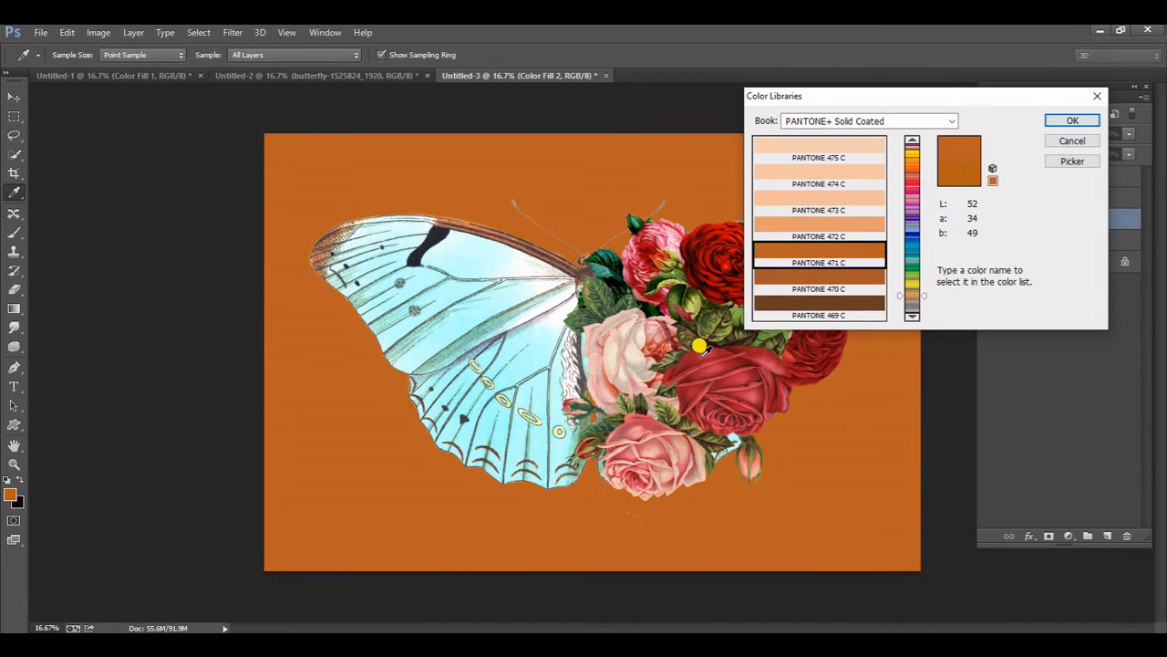
{"action": "left_click", "coordinate": [700, 352]}
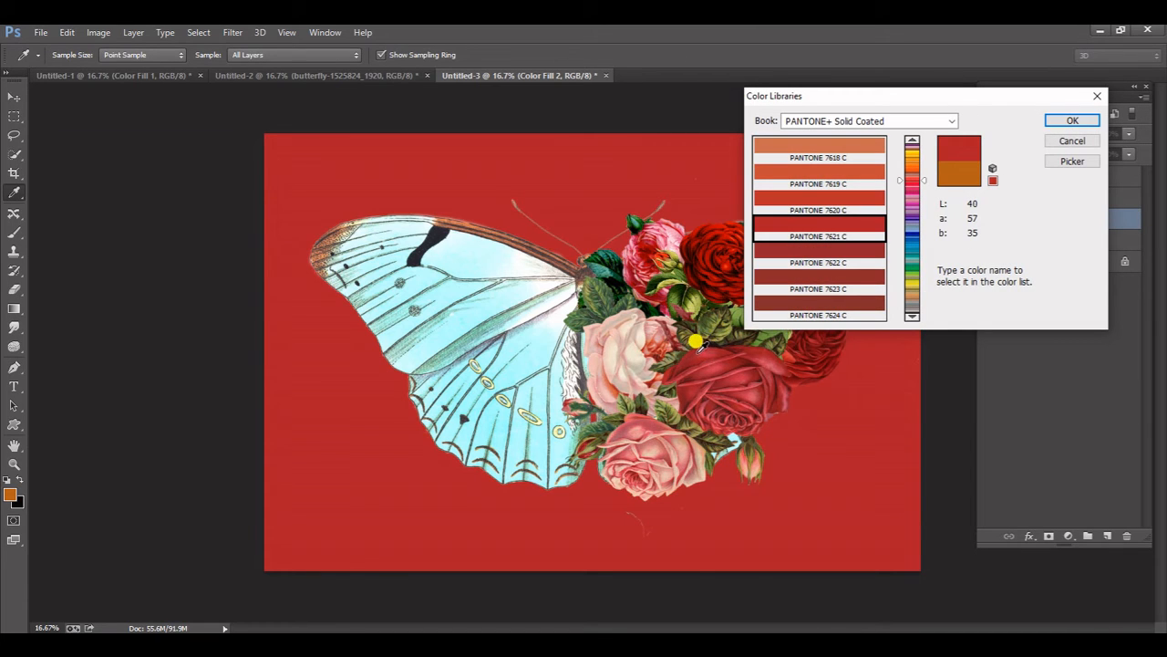
{"action": "type", "text": "193"}
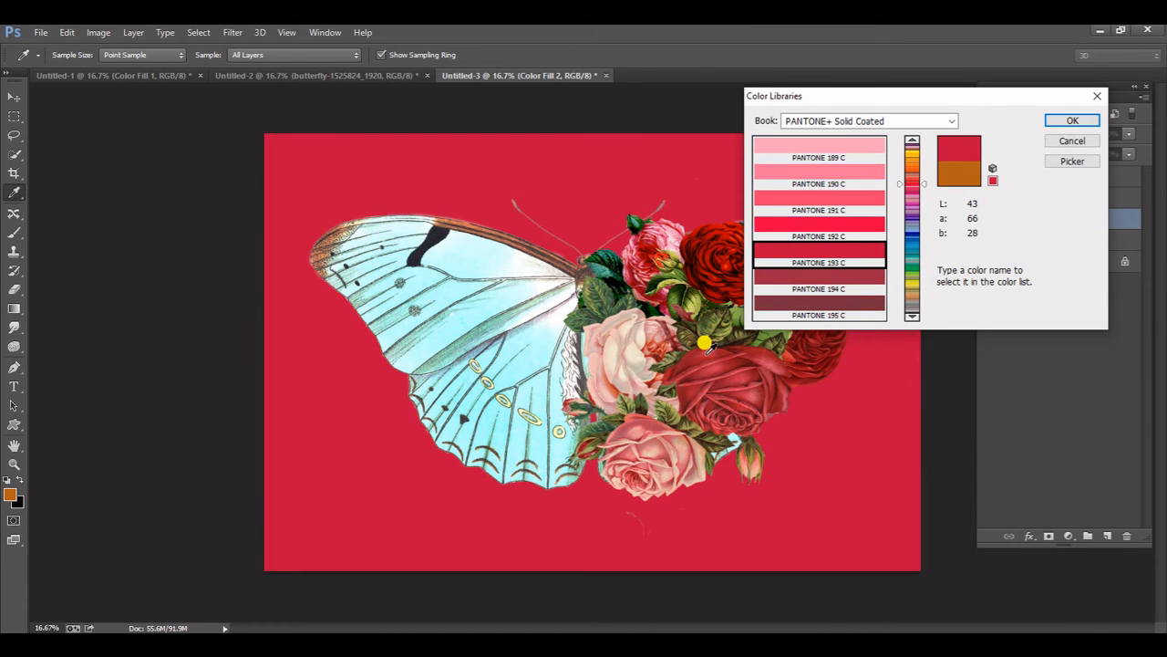
{"action": "left_click", "coordinate": [672, 229]}
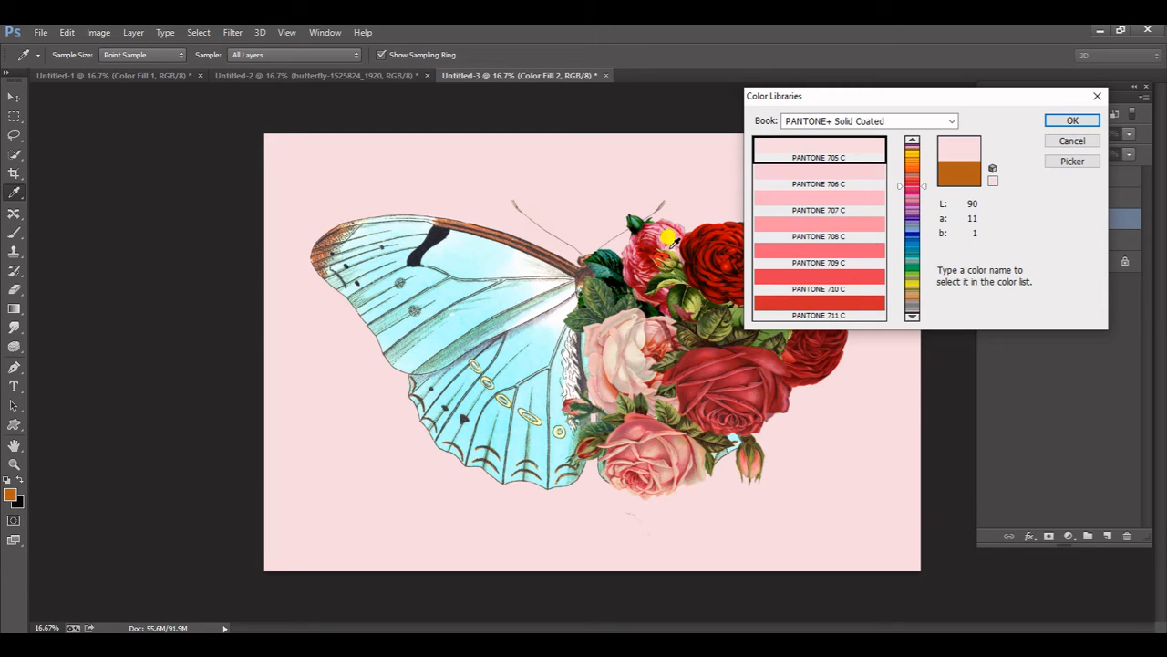
{"action": "type", "text": "7767"}
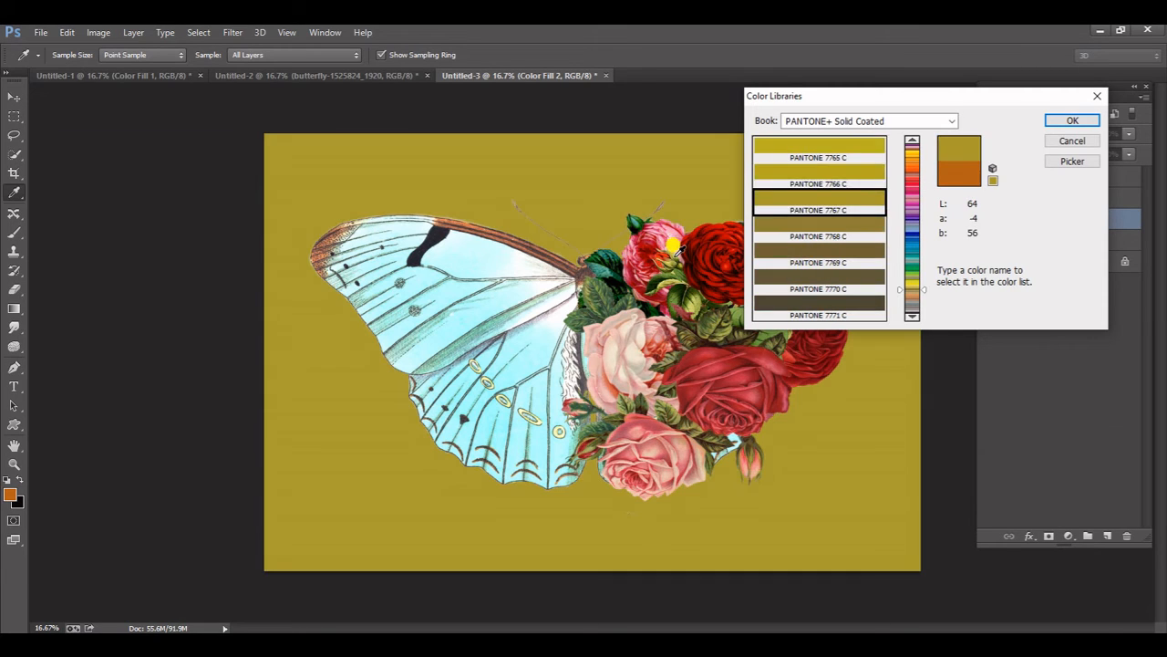
{"action": "type", "text": "458"}
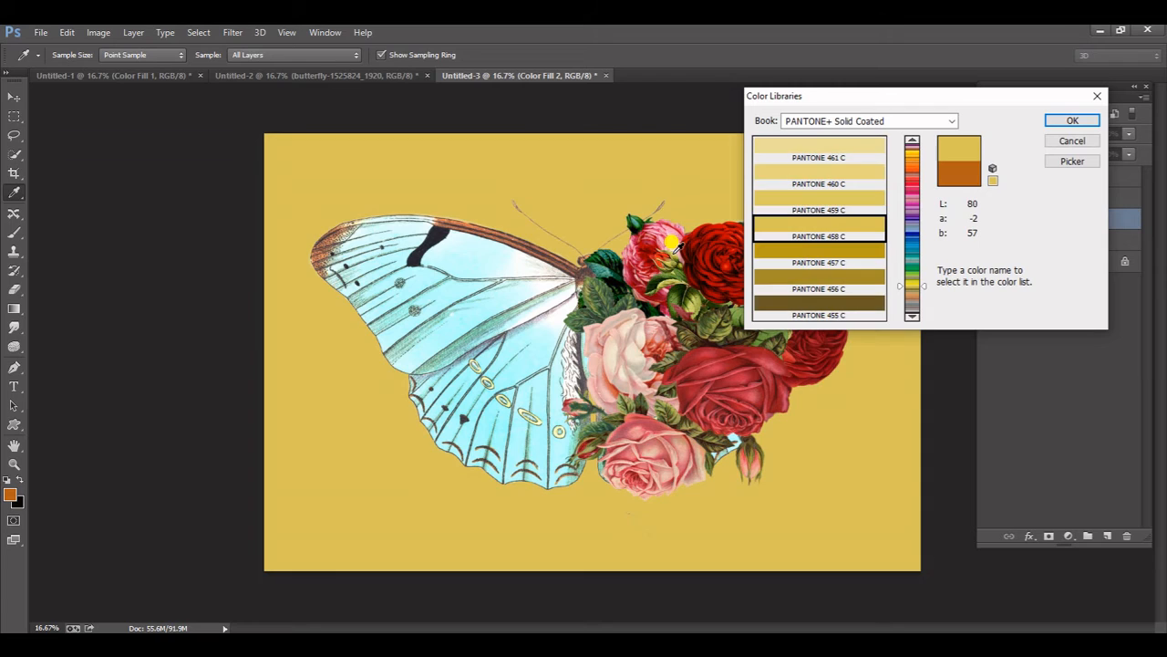
{"action": "left_click", "coordinate": [675, 238]}
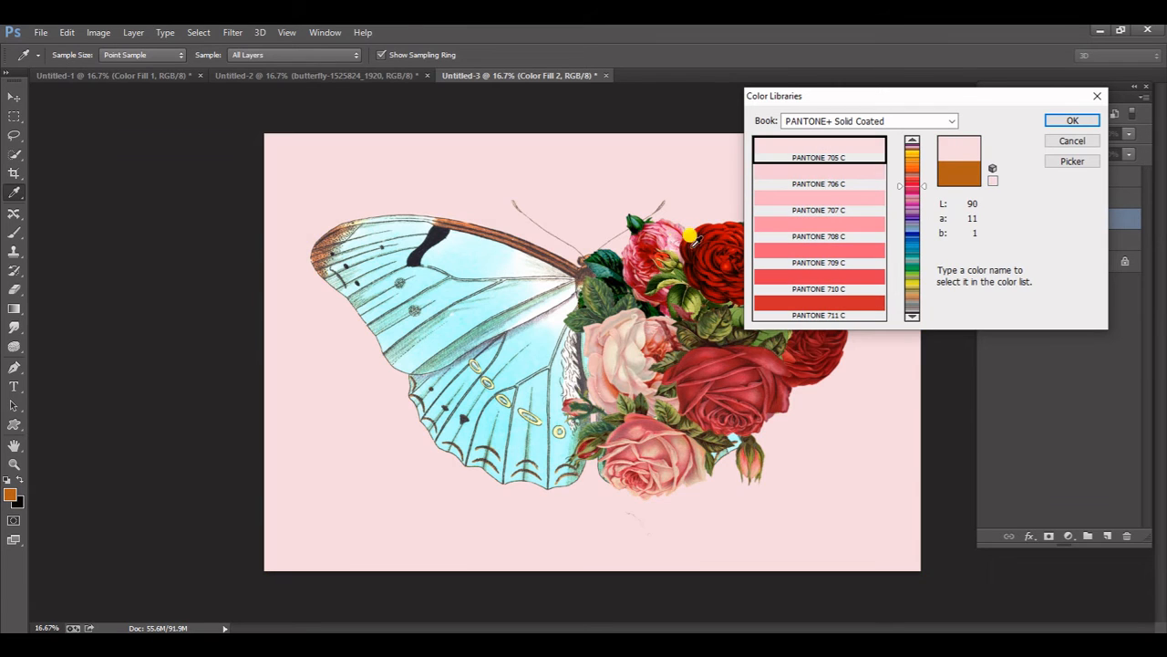
{"action": "left_click", "coordinate": [1067, 120]}
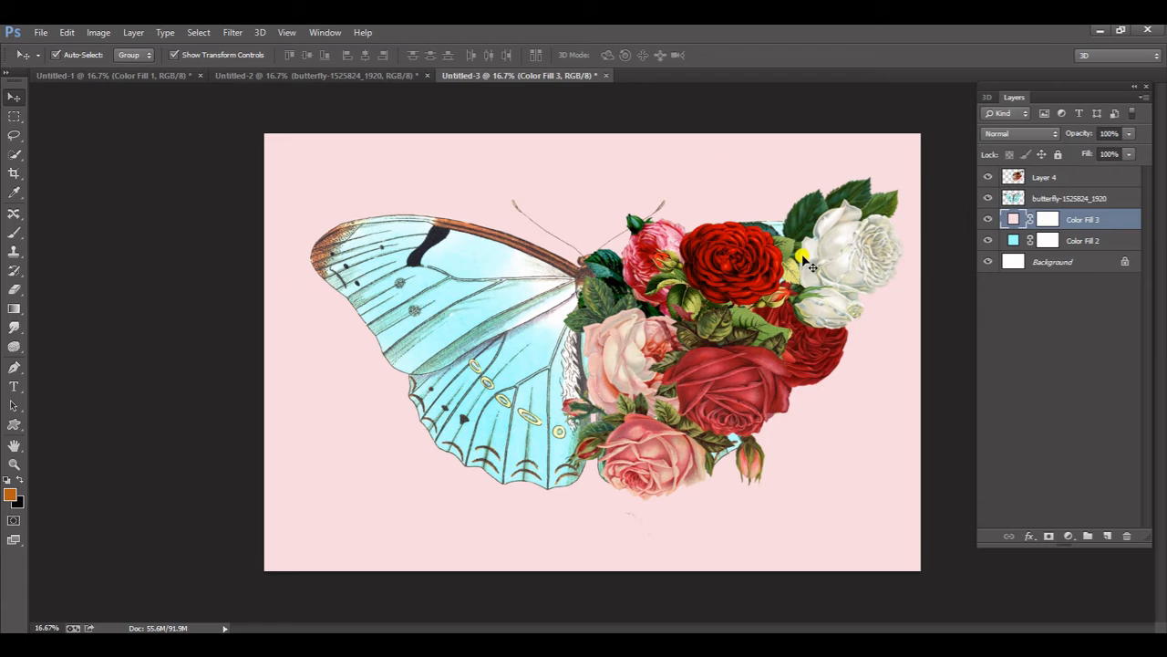
Try stretching the roses on Layer 4 upward to 102.36% height, and undo the stretch
{"action": "left_click", "coordinate": [777, 208]}
{"action": "left_click_drag", "start_coordinate": [744, 175], "coordinate": [745, 168]}
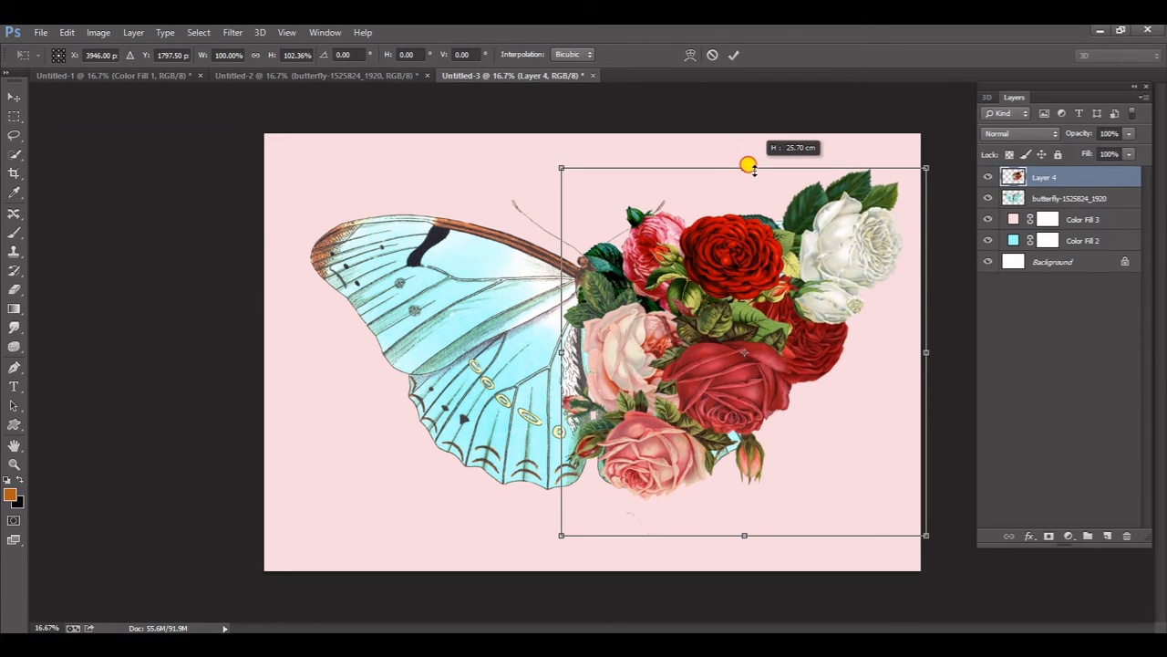
{"action": "key", "text": "ctrl+z"}
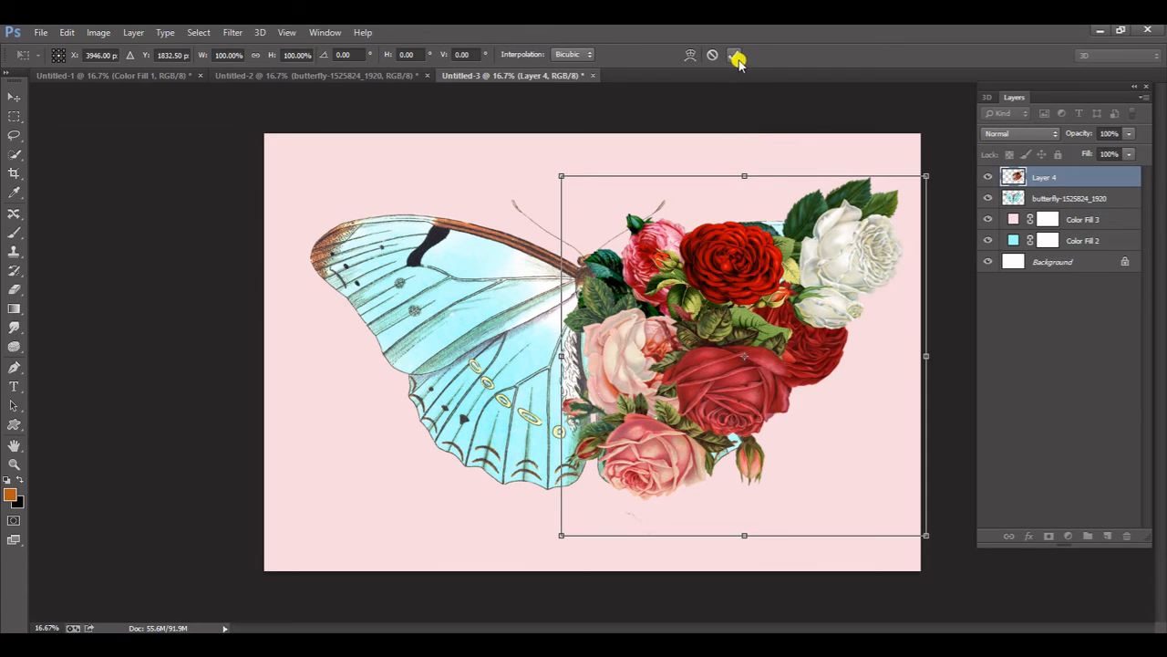
{"action": "left_click", "coordinate": [736, 58]}
Hide the roses on Layer 4 and ready the Brush tool on the butterfly layer
{"action": "left_click", "coordinate": [1006, 197]}
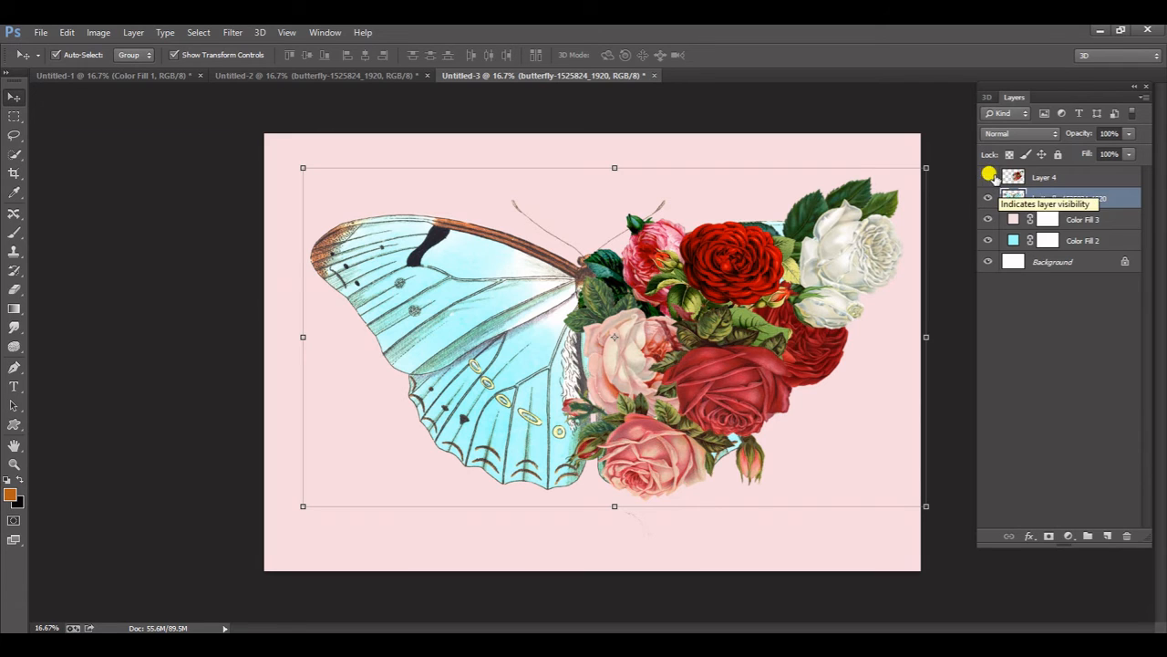
{"action": "left_click", "coordinate": [987, 177]}
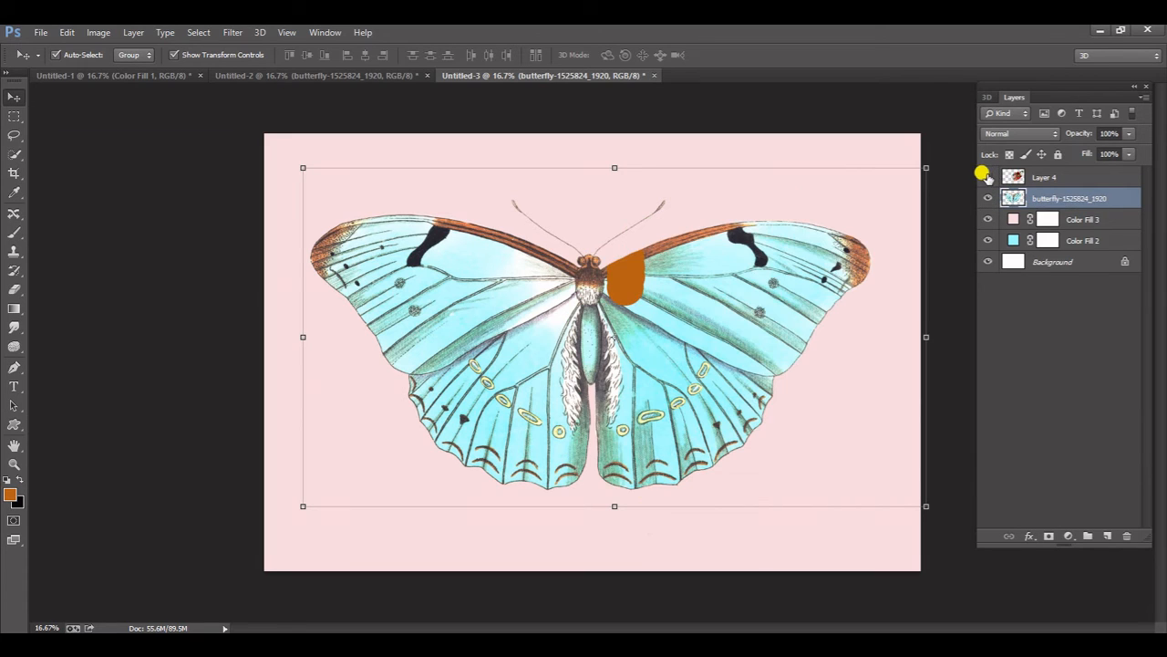
{"action": "left_click", "coordinate": [19, 236]}
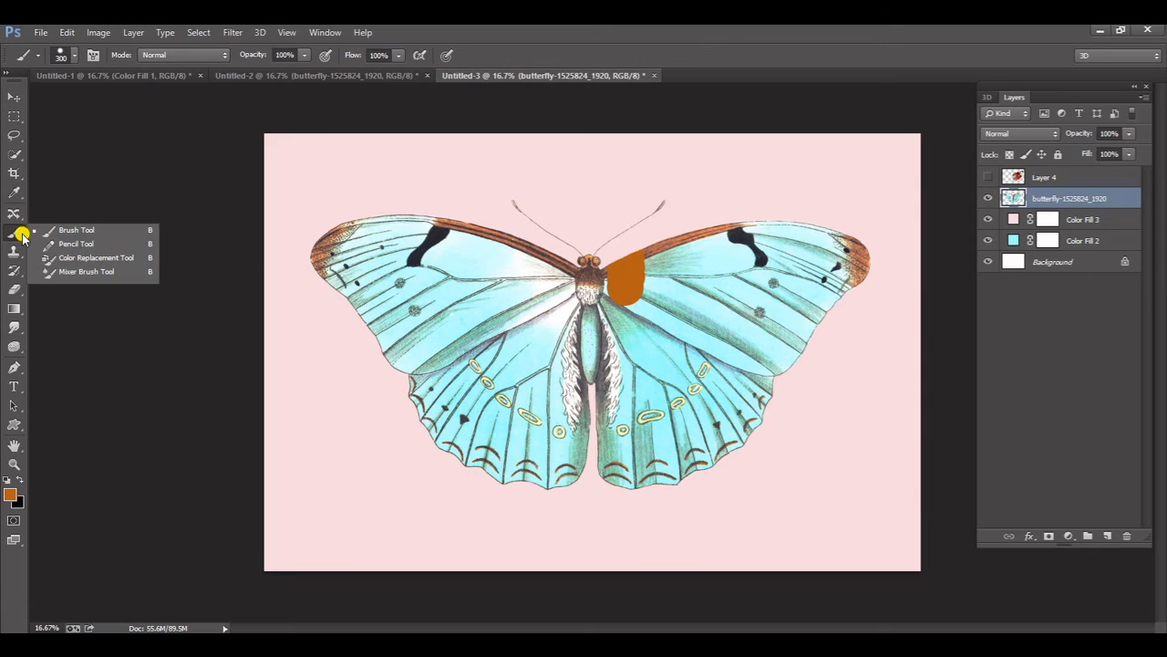
{"action": "left_click", "coordinate": [55, 232]}
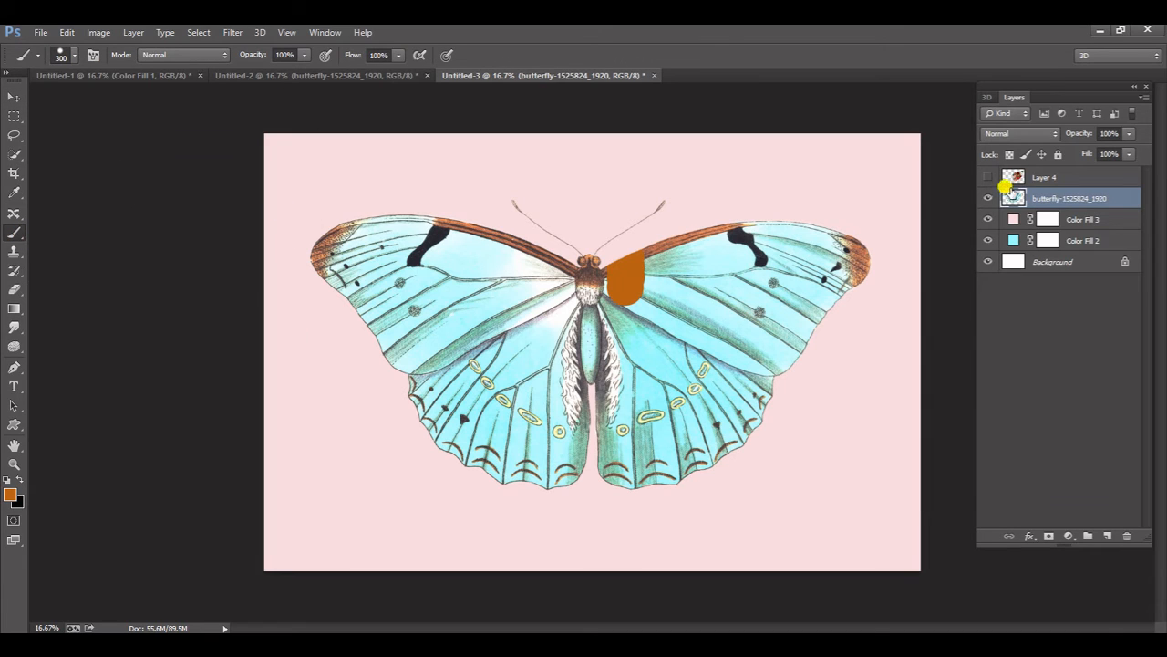
Add a layer mask to the butterfly layer and paint most of the right wing away in black
{"action": "left_click", "coordinate": [1049, 535]}
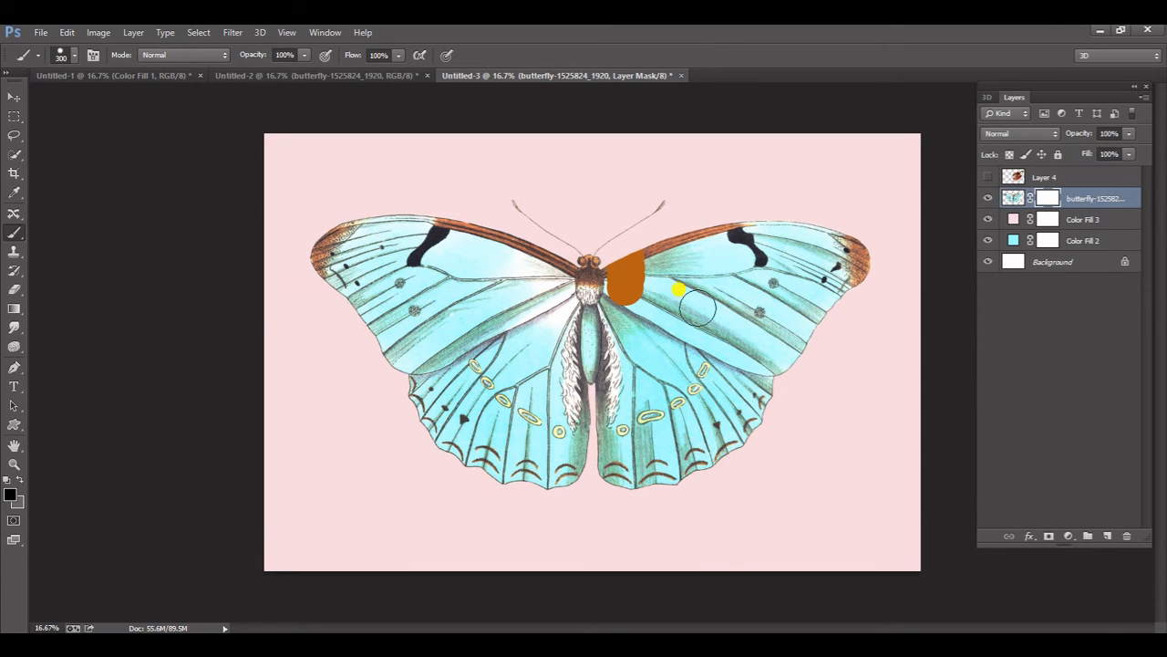
{"action": "mouse_move", "coordinate": [691, 304]}
{"action": "left_mouse_down"}
{"action": "mouse_move", "coordinate": [690, 340]}
{"action": "mouse_move", "coordinate": [677, 302]}
{"action": "mouse_move", "coordinate": [671, 335]}
{"action": "mouse_move", "coordinate": [647, 267]}
{"action": "mouse_move", "coordinate": [628, 280]}
{"action": "mouse_move", "coordinate": [624, 269]}
{"action": "mouse_move", "coordinate": [627, 308]}
{"action": "mouse_move", "coordinate": [624, 269]}
{"action": "mouse_move", "coordinate": [694, 250]}
{"action": "mouse_move", "coordinate": [685, 237]}
{"action": "mouse_move", "coordinate": [649, 253]}
{"action": "mouse_move", "coordinate": [795, 224]}
{"action": "mouse_move", "coordinate": [663, 290]}
{"action": "mouse_move", "coordinate": [708, 312]}
{"action": "mouse_move", "coordinate": [864, 226]}
{"action": "mouse_move", "coordinate": [732, 293]}
{"action": "mouse_move", "coordinate": [677, 340]}
{"action": "mouse_move", "coordinate": [886, 253]}
{"action": "mouse_move", "coordinate": [808, 323]}
{"action": "mouse_move", "coordinate": [772, 376]}
{"action": "mouse_move", "coordinate": [778, 307]}
{"action": "mouse_move", "coordinate": [732, 308]}
{"action": "mouse_move", "coordinate": [694, 401]}
{"action": "mouse_move", "coordinate": [821, 281]}
{"action": "mouse_move", "coordinate": [787, 320]}
{"action": "mouse_move", "coordinate": [743, 430]}
{"action": "mouse_move", "coordinate": [764, 339]}
{"action": "mouse_move", "coordinate": [732, 351]}
{"action": "mouse_move", "coordinate": [689, 482]}
{"action": "mouse_move", "coordinate": [722, 443]}
{"action": "mouse_move", "coordinate": [712, 466]}
{"action": "mouse_move", "coordinate": [690, 451]}
{"action": "mouse_move", "coordinate": [668, 336]}
{"action": "mouse_move", "coordinate": [660, 364]}
{"action": "mouse_move", "coordinate": [623, 312]}
{"action": "mouse_move", "coordinate": [621, 270]}
{"action": "mouse_move", "coordinate": [620, 365]}
{"action": "mouse_move", "coordinate": [630, 383]}
{"action": "mouse_move", "coordinate": [665, 383]}
{"action": "mouse_move", "coordinate": [626, 349]}
{"action": "mouse_move", "coordinate": [615, 429]}
{"action": "mouse_move", "coordinate": [733, 457]}
{"action": "left_mouse_up"}
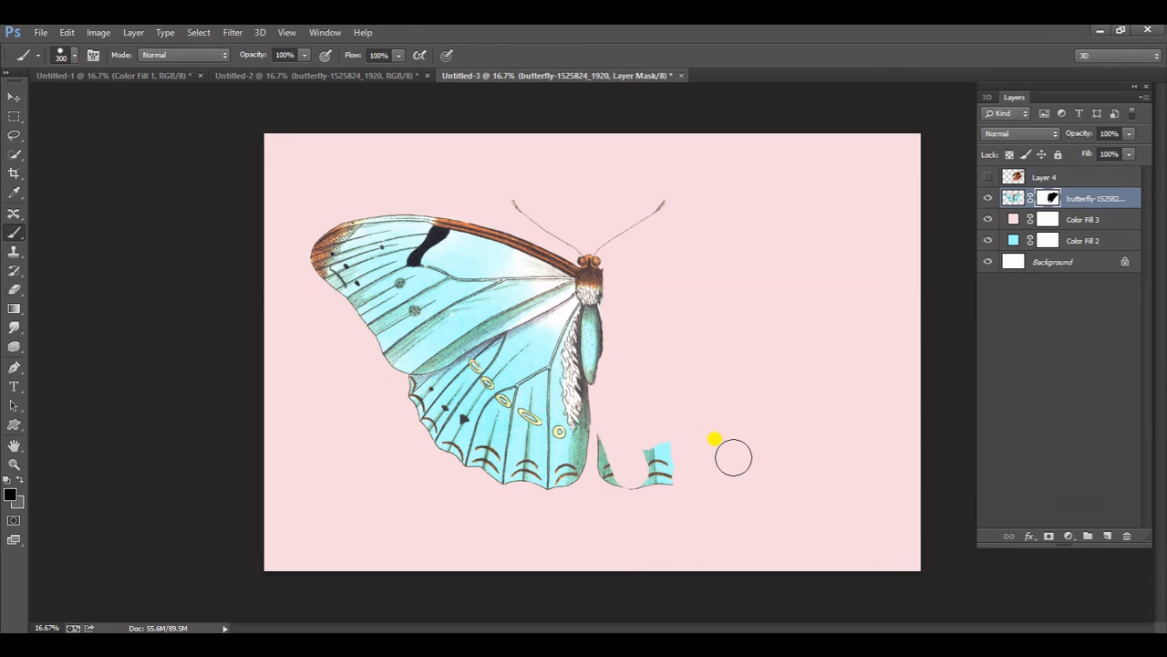
Swap the mask colours to dark grey and try painting over the body edge and the remaining lower right wing fragment, undoing test strokes
{"action": "left_click", "coordinate": [18, 479]}
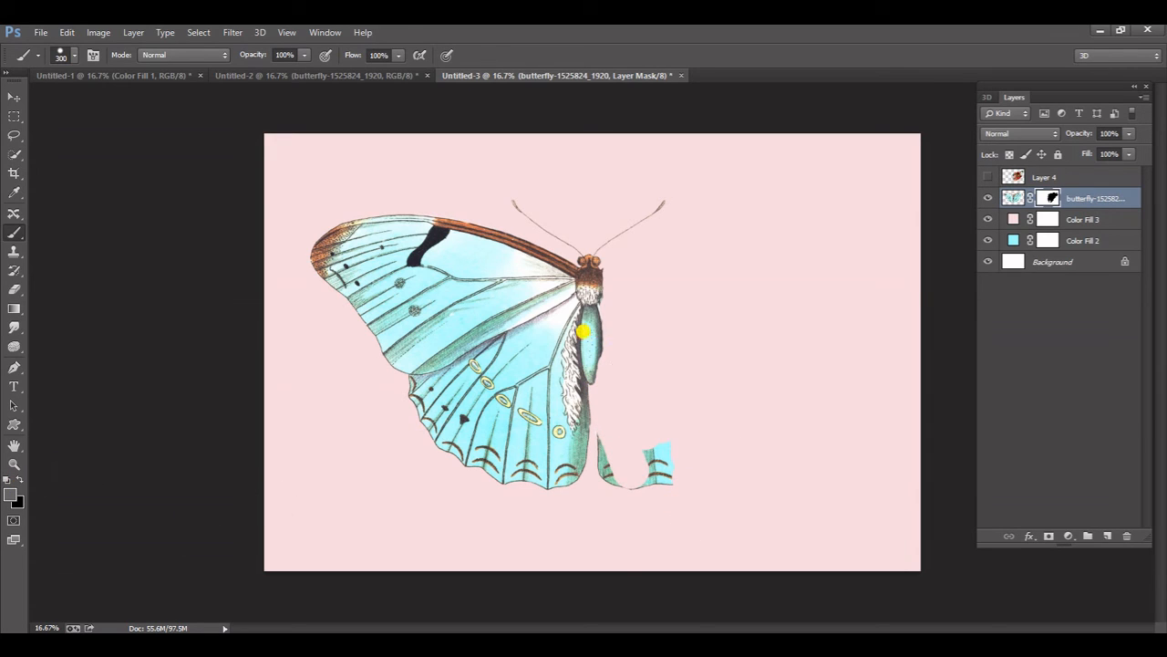
{"action": "left_click_drag", "start_coordinate": [600, 347], "coordinate": [600, 371]}
{"action": "key", "text": "ctrl+z"}
{"action": "mouse_move", "coordinate": [652, 448]}
{"action": "left_mouse_down"}
{"action": "mouse_move", "coordinate": [660, 477]}
{"action": "mouse_move", "coordinate": [761, 463]}
{"action": "left_mouse_up"}
{"action": "key", "text": "ctrl+z"}
{"action": "key", "text": "ctrl+z"}
{"action": "key", "text": "ctrl+z"}
{"action": "mouse_move", "coordinate": [662, 454]}
{"action": "left_mouse_down"}
{"action": "mouse_move", "coordinate": [657, 464]}
{"action": "mouse_move", "coordinate": [765, 475]}
{"action": "left_mouse_up"}
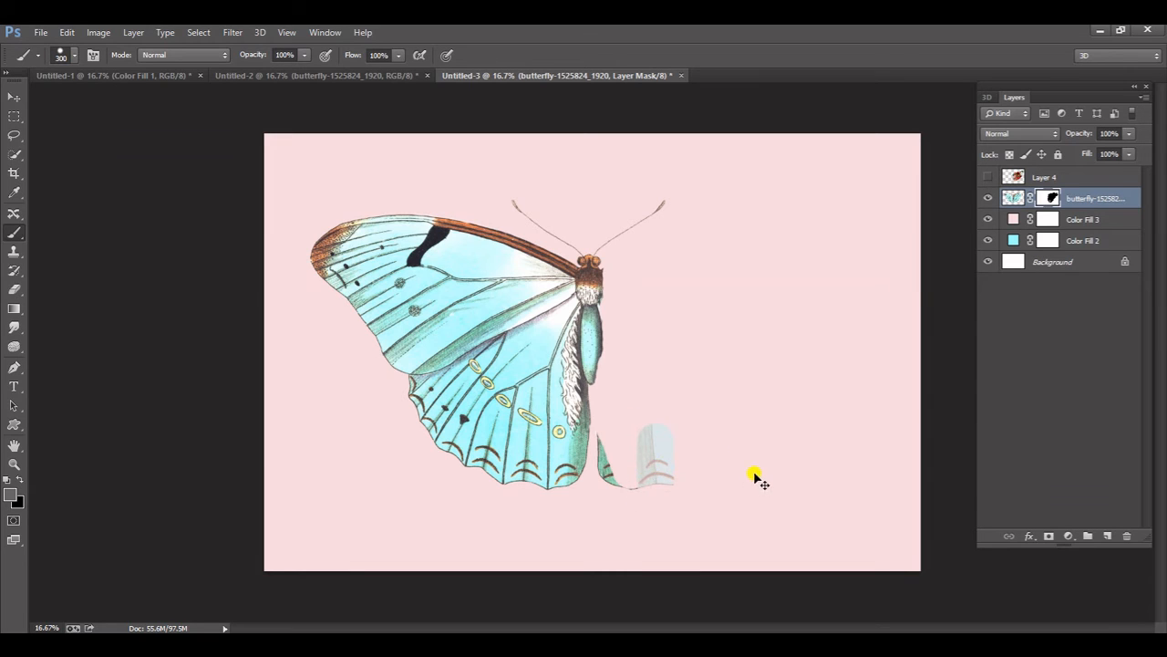
Undo the black mask painting and paint grey patches over the outer lower and upper parts of the right wing
{"action": "key", "text": "ctrl+alt+z"}
{"action": "key", "text": "ctrl+alt+z"}
{"action": "left_click_drag", "start_coordinate": [748, 396], "coordinate": [751, 429]}
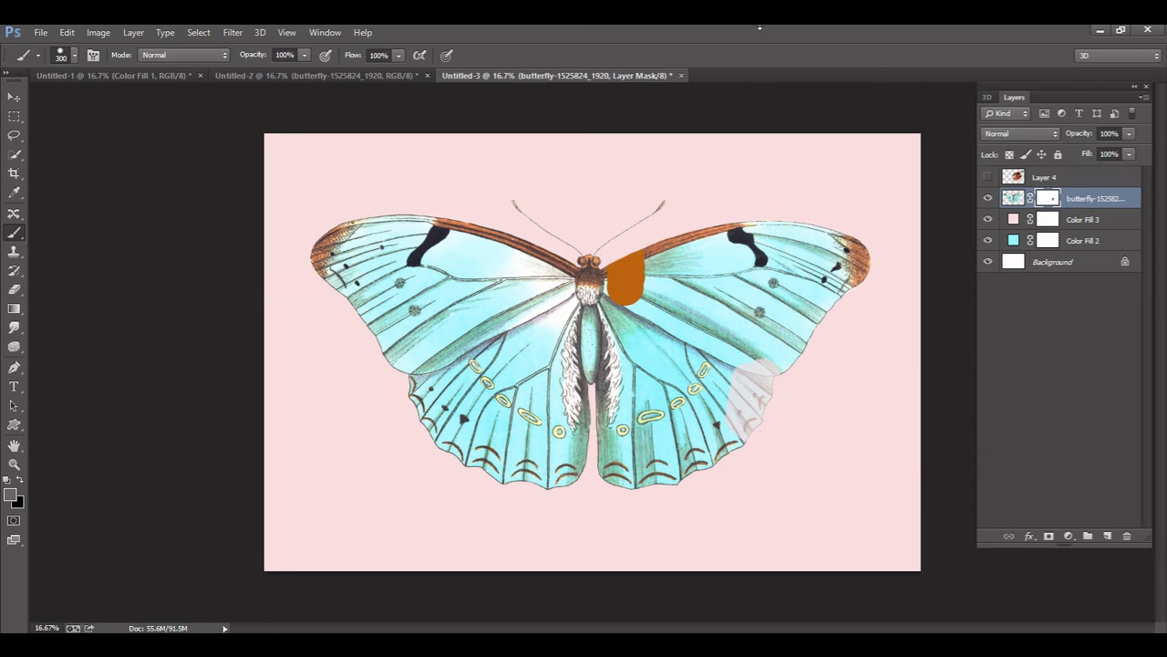
{"action": "mouse_move", "coordinate": [728, 241]}
{"action": "left_mouse_down"}
{"action": "mouse_move", "coordinate": [751, 292]}
{"action": "mouse_move", "coordinate": [770, 263]}
{"action": "left_mouse_up"}
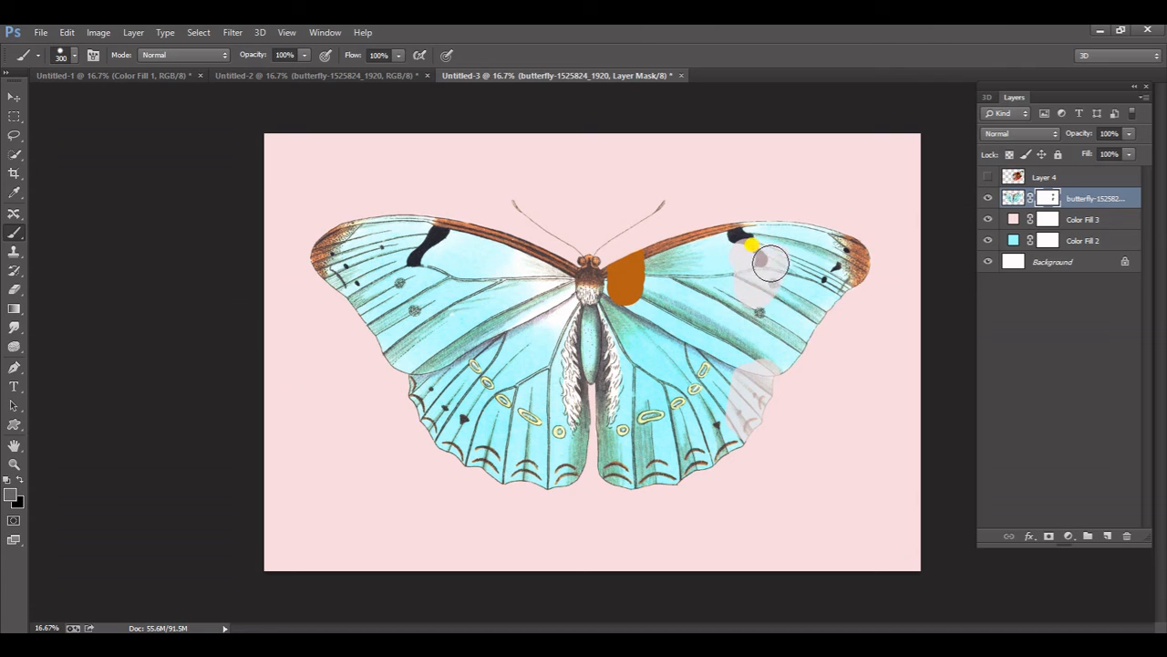
Choose the hard round 30 px brush tip and set its spacing to 36%
{"action": "left_click", "coordinate": [94, 55]}
{"action": "left_click", "coordinate": [264, 172]}
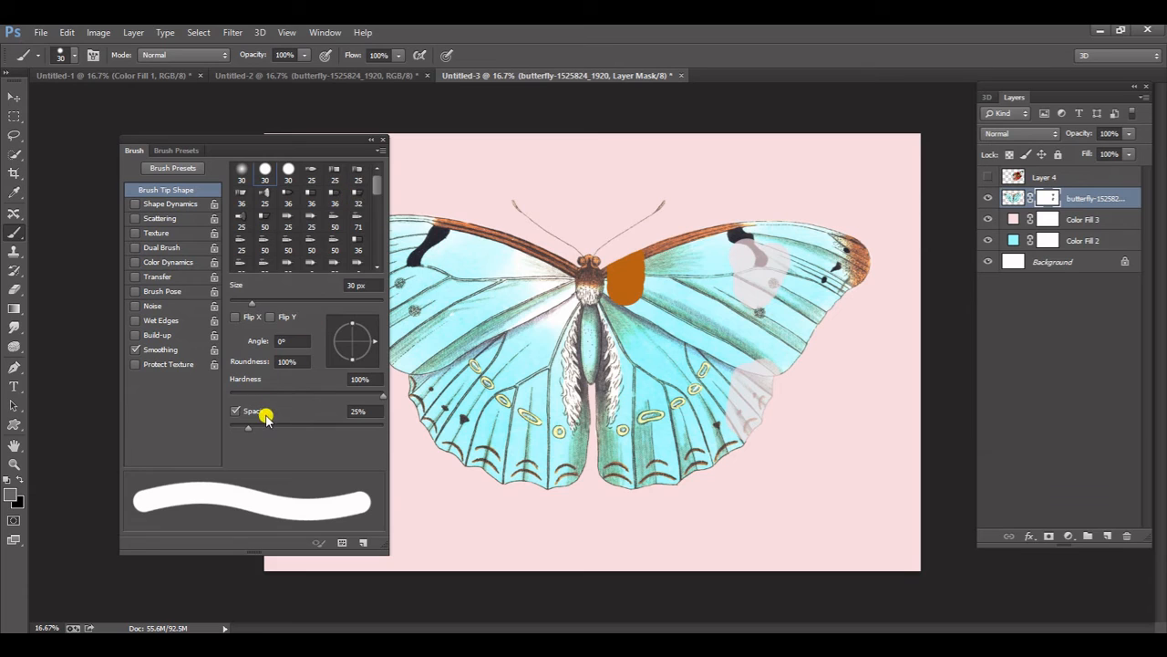
{"action": "mouse_move", "coordinate": [248, 427]}
{"action": "left_mouse_down"}
{"action": "mouse_move", "coordinate": [282, 426]}
{"action": "mouse_move", "coordinate": [256, 426]}
{"action": "left_mouse_up"}
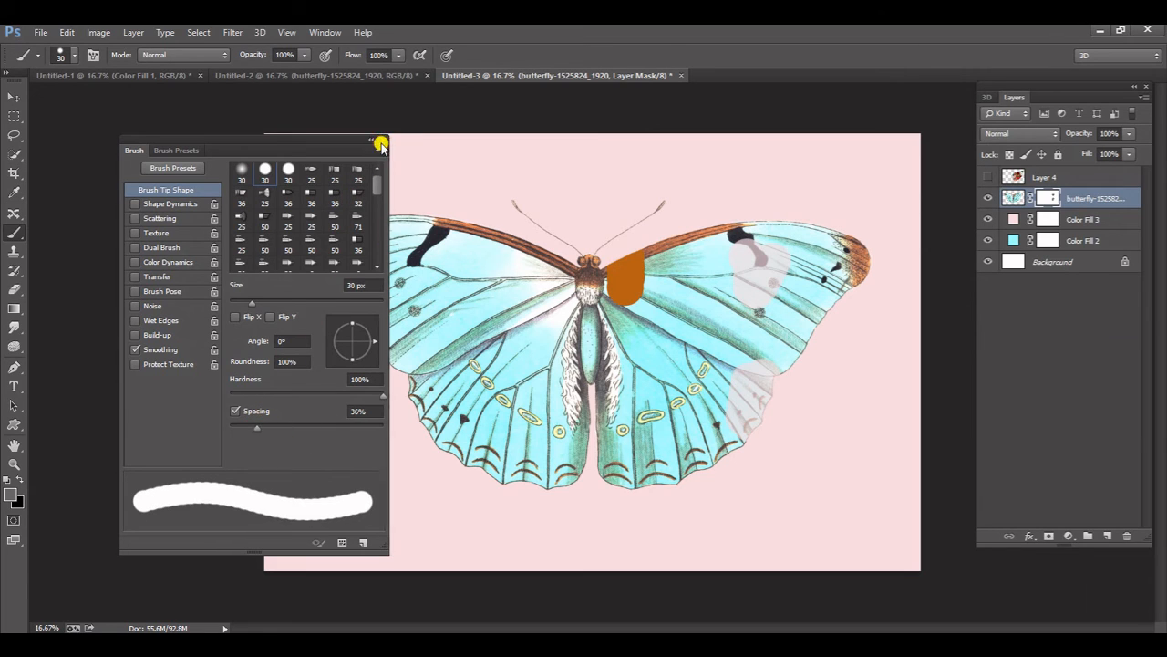
{"action": "left_click", "coordinate": [382, 139]}
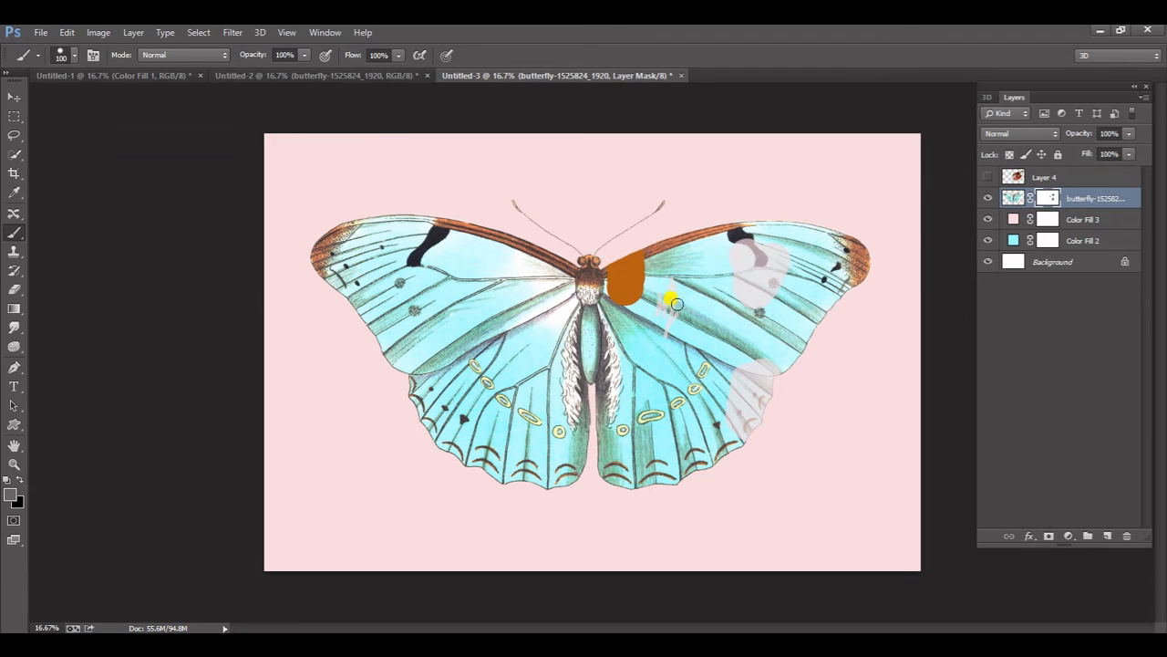
Test grey mask strokes on the inner right wing and enlarge the brush to 1300 px
{"action": "mouse_move", "coordinate": [675, 303]}
{"action": "left_mouse_down"}
{"action": "mouse_move", "coordinate": [662, 337]}
{"action": "mouse_move", "coordinate": [698, 292]}
{"action": "left_mouse_up"}
{"action": "key", "text": "bracketright"}
{"action": "key", "text": "bracketright"}
{"action": "key", "text": "bracketright"}
{"action": "key", "text": "bracketright"}
{"action": "key", "text": "bracketright"}
{"action": "key", "text": "bracketright"}
{"action": "key", "text": "bracketright"}
{"action": "key", "text": "bracketright"}
{"action": "key", "text": "bracketright"}
{"action": "key", "text": "bracketright"}
{"action": "key", "text": "bracketright"}
{"action": "key", "text": "bracketright"}
{"action": "key", "text": "bracketright"}
{"action": "key", "text": "bracketright"}
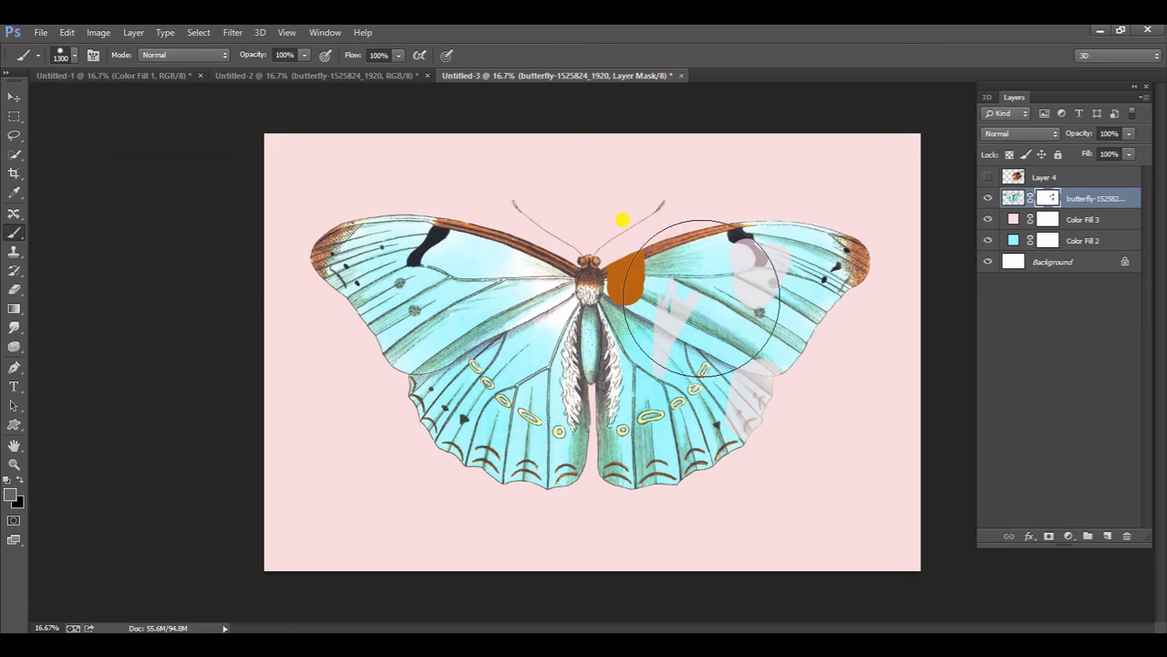
Try fading the right wing with the 1300 px grey brush, and undo all strokes back to before the layer mask
{"action": "mouse_move", "coordinate": [782, 279]}
{"action": "left_mouse_down"}
{"action": "mouse_move", "coordinate": [751, 355]}
{"action": "mouse_move", "coordinate": [768, 364]}
{"action": "mouse_move", "coordinate": [790, 299]}
{"action": "left_mouse_up"}
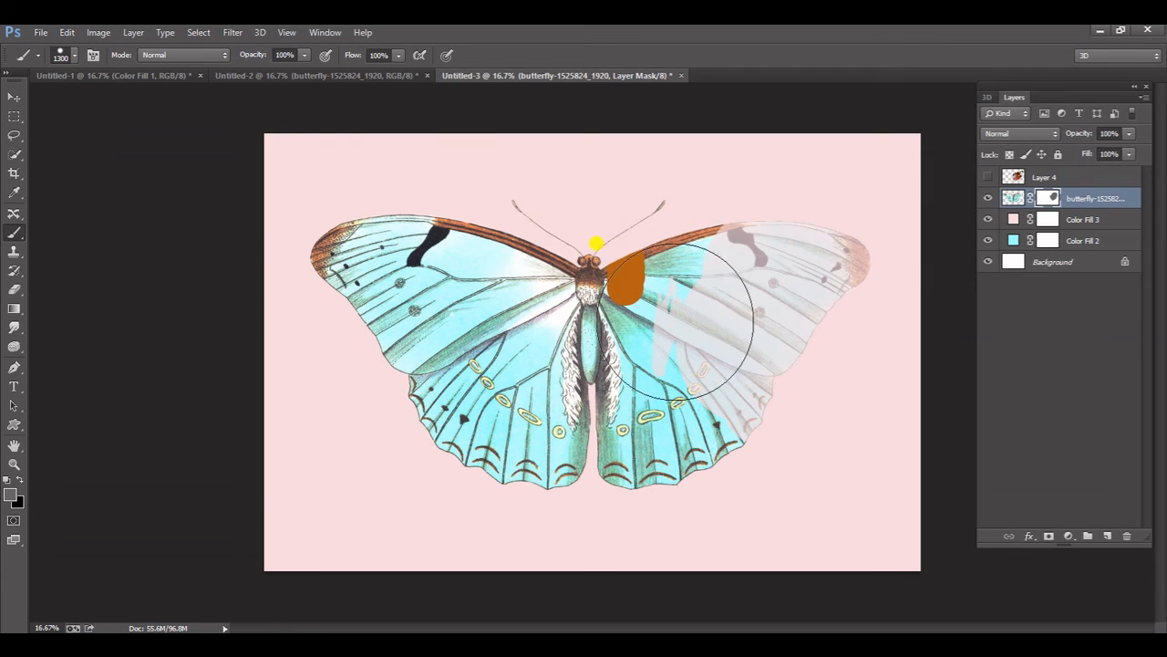
{"action": "left_click", "coordinate": [74, 56]}
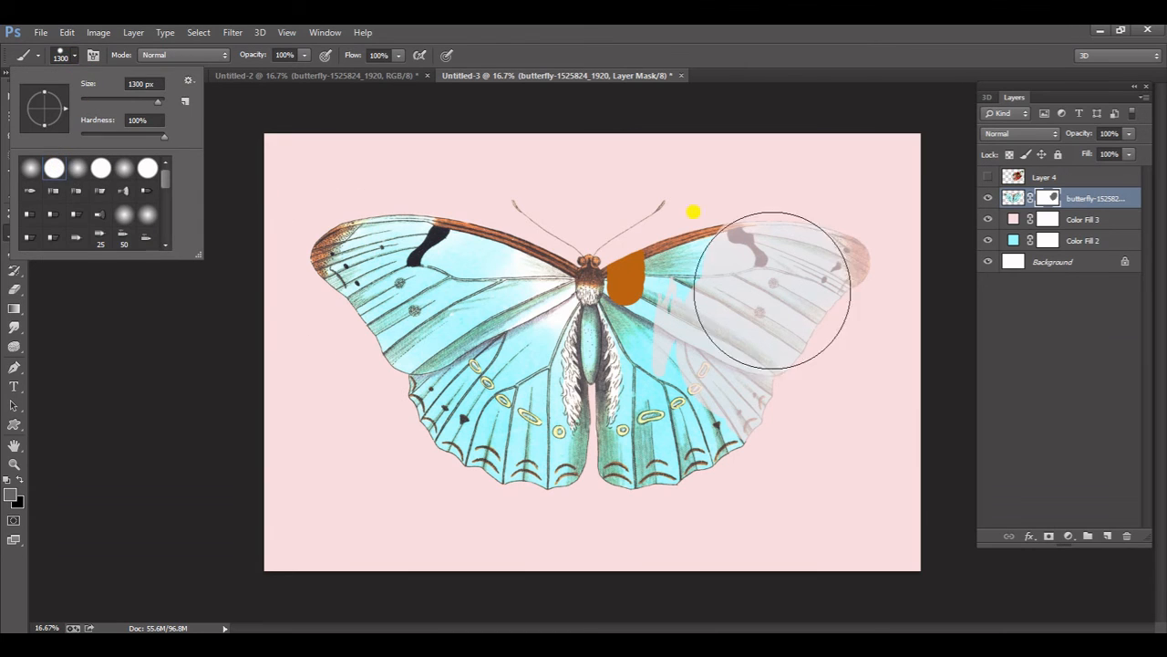
{"action": "mouse_move", "coordinate": [754, 292]}
{"action": "left_mouse_down"}
{"action": "mouse_move", "coordinate": [752, 343]}
{"action": "mouse_move", "coordinate": [770, 287]}
{"action": "mouse_move", "coordinate": [796, 336]}
{"action": "mouse_move", "coordinate": [818, 272]}
{"action": "mouse_move", "coordinate": [691, 298]}
{"action": "mouse_move", "coordinate": [725, 338]}
{"action": "left_mouse_up"}
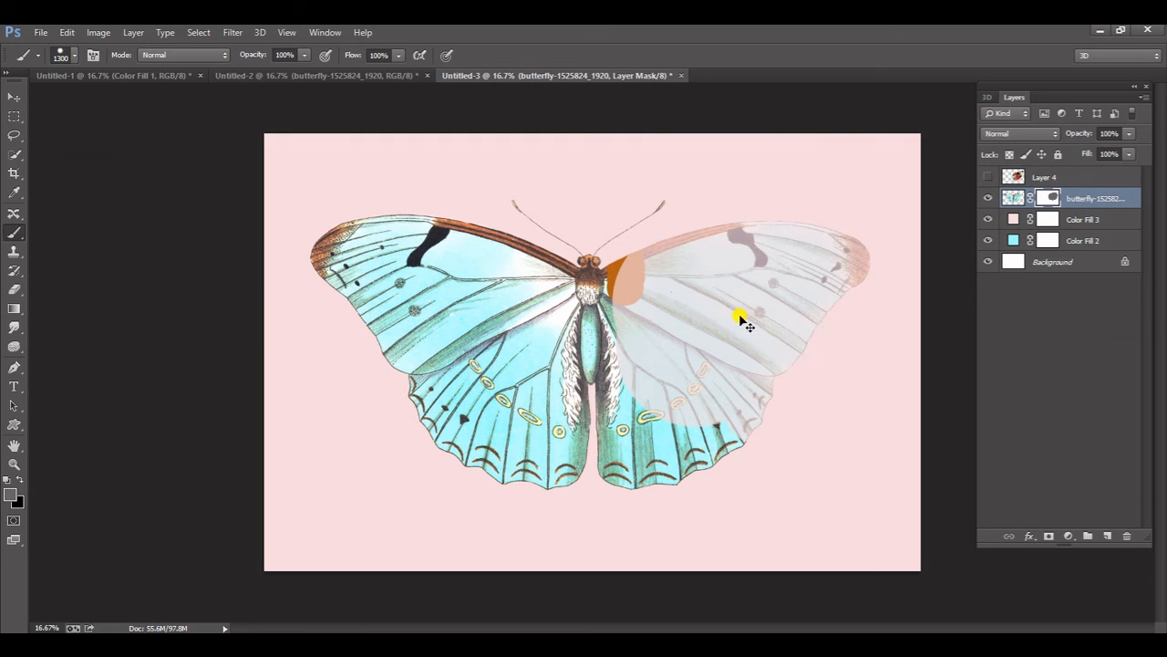
{"action": "key", "text": "ctrl+alt+z"}
{"action": "key", "text": "ctrl+alt+z"}
{"action": "key", "text": "ctrl+alt+z"}
{"action": "key", "text": "ctrl+alt+z"}
{"action": "key", "text": "ctrl+alt+z"}
{"action": "key", "text": "ctrl+alt+z"}
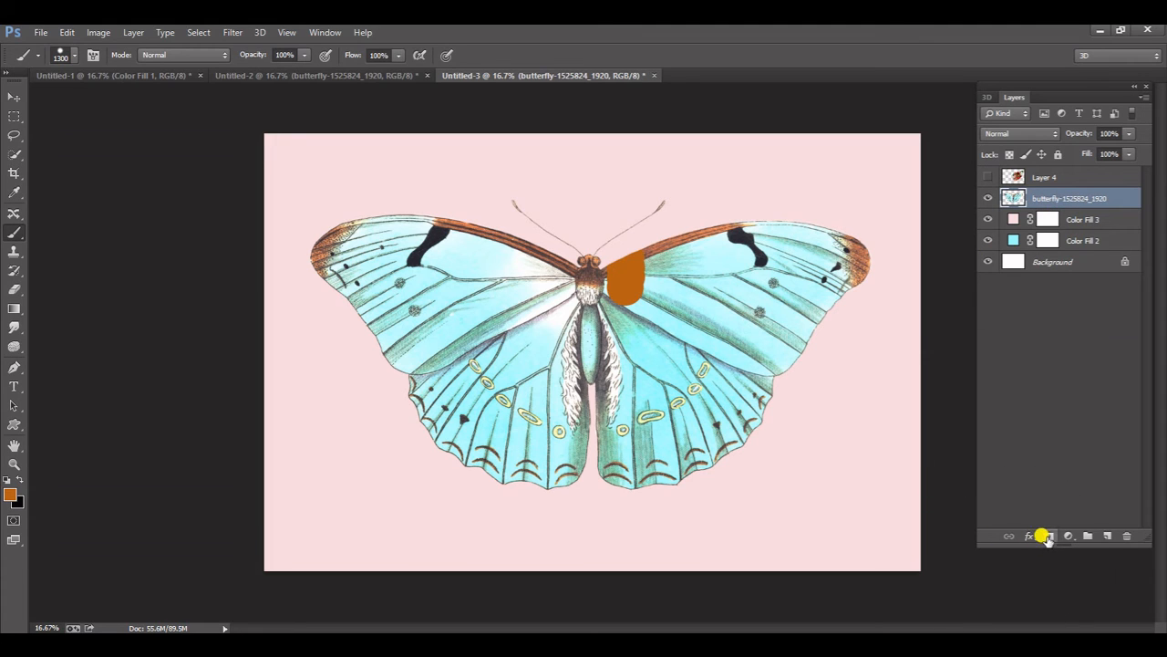
Add a new layer mask to the butterfly layer and fade the right wing with the 1300 px grey brush
{"action": "left_click", "coordinate": [1047, 537]}
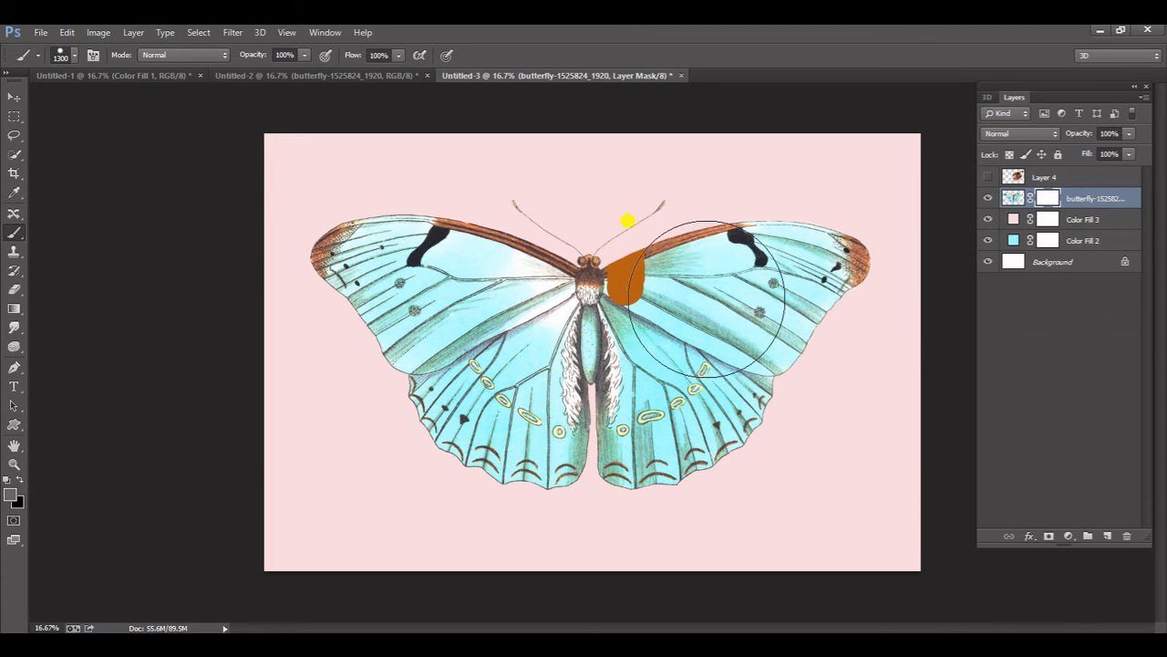
{"action": "left_click_drag", "start_coordinate": [707, 298], "coordinate": [757, 275]}
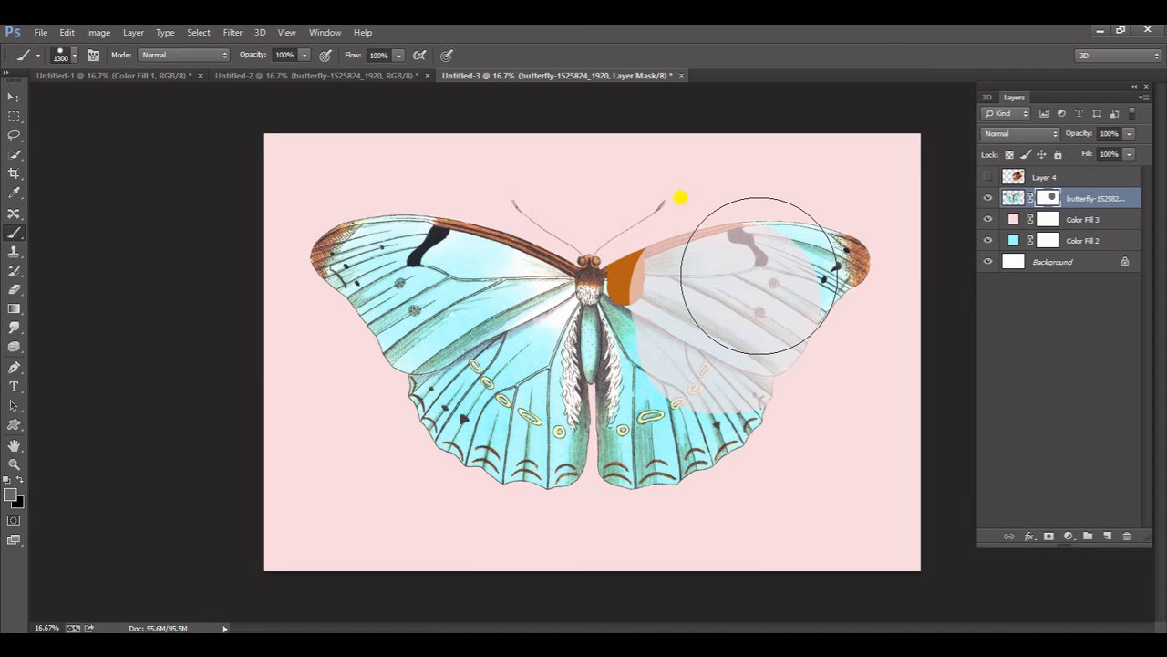
{"action": "mouse_move", "coordinate": [750, 338]}
{"action": "left_mouse_down"}
{"action": "mouse_move", "coordinate": [796, 253]}
{"action": "mouse_move", "coordinate": [779, 332]}
{"action": "mouse_move", "coordinate": [710, 392]}
{"action": "mouse_move", "coordinate": [787, 328]}
{"action": "left_mouse_up"}
Hide the Color Fill 3, Color Fill 2 and Background layers beneath the butterfly
{"action": "left_click", "coordinate": [987, 218]}
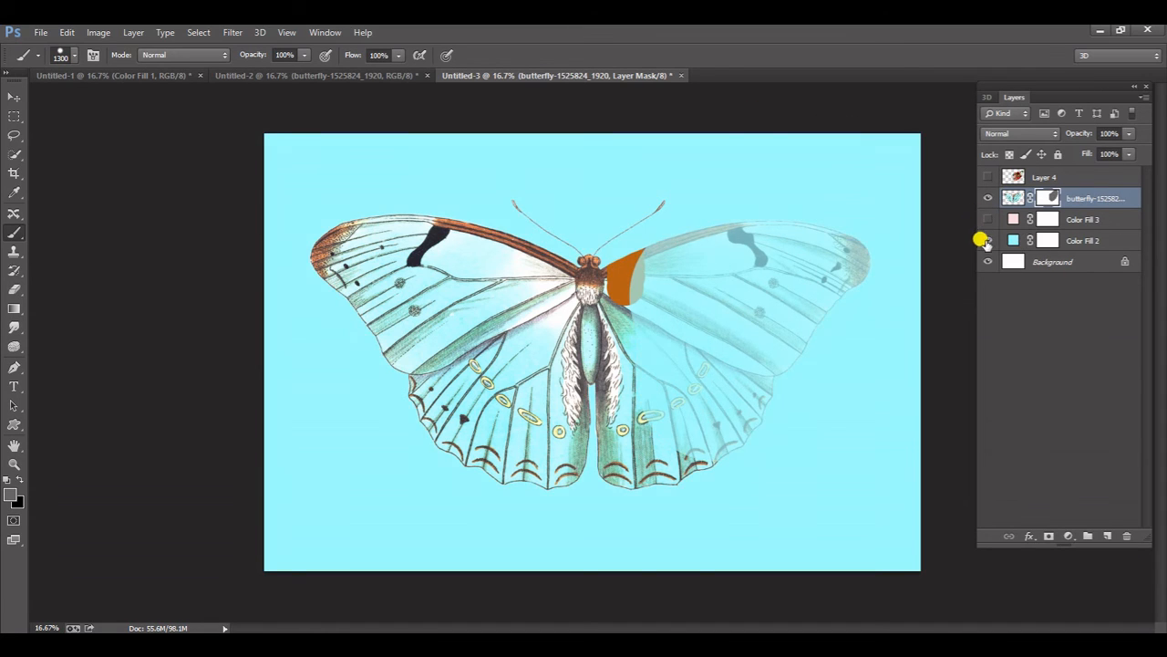
{"action": "left_click", "coordinate": [987, 240]}
{"action": "left_click", "coordinate": [988, 261]}
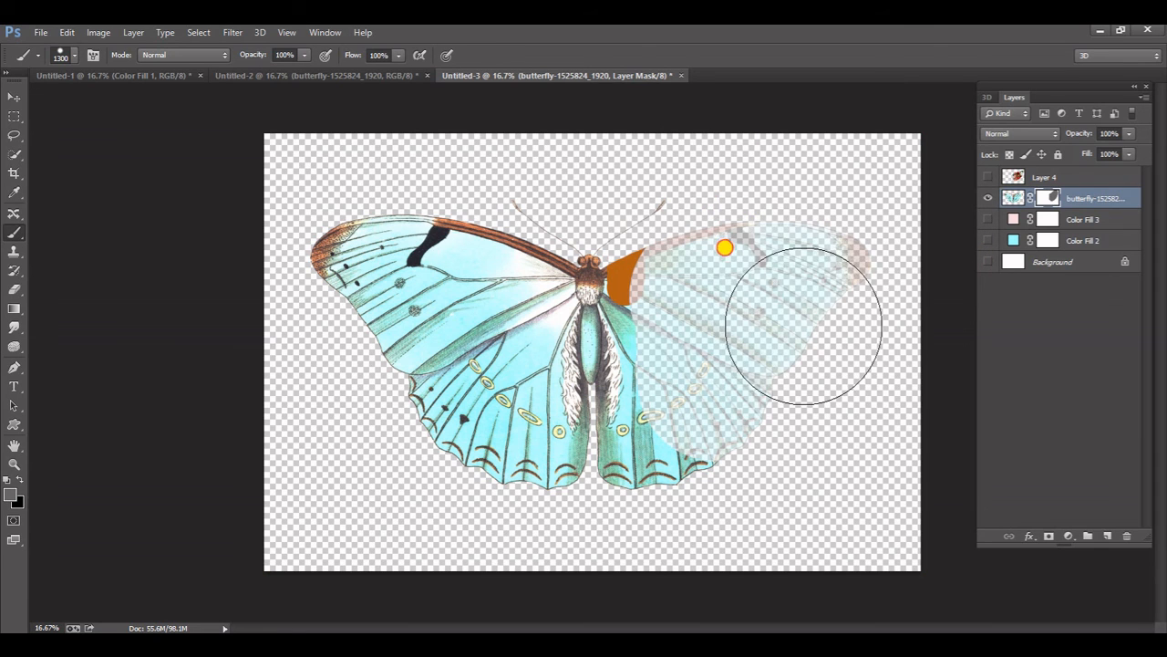
Switch to the Eraser and replace its bristle tip with a hard round 30 px tip
{"action": "left_click", "coordinate": [15, 286]}
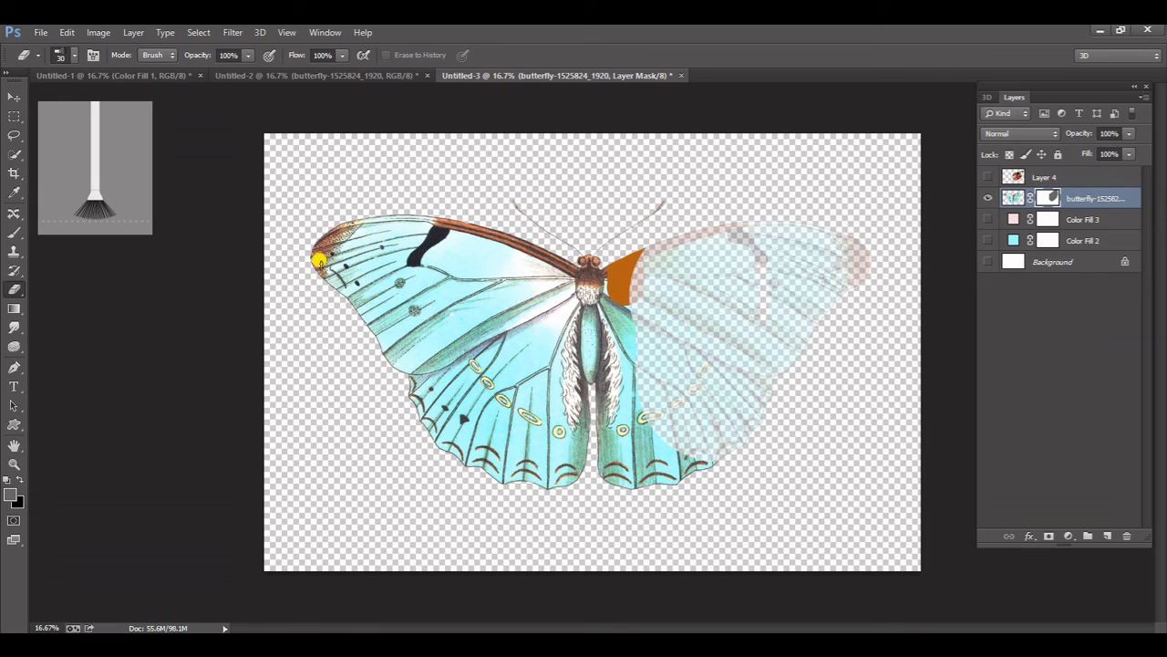
{"action": "key", "text": "bracketright"}
{"action": "key", "text": "bracketright"}
{"action": "key", "text": "bracketright"}
{"action": "key", "text": "bracketright"}
{"action": "key", "text": "bracketright"}
{"action": "key", "text": "bracketright"}
{"action": "key", "text": "bracketright"}
{"action": "key", "text": "bracketright"}
{"action": "key", "text": "bracketright"}
{"action": "key", "text": "bracketright"}
{"action": "key", "text": "bracketright"}
{"action": "key", "text": "bracketright"}
{"action": "key", "text": "bracketright"}
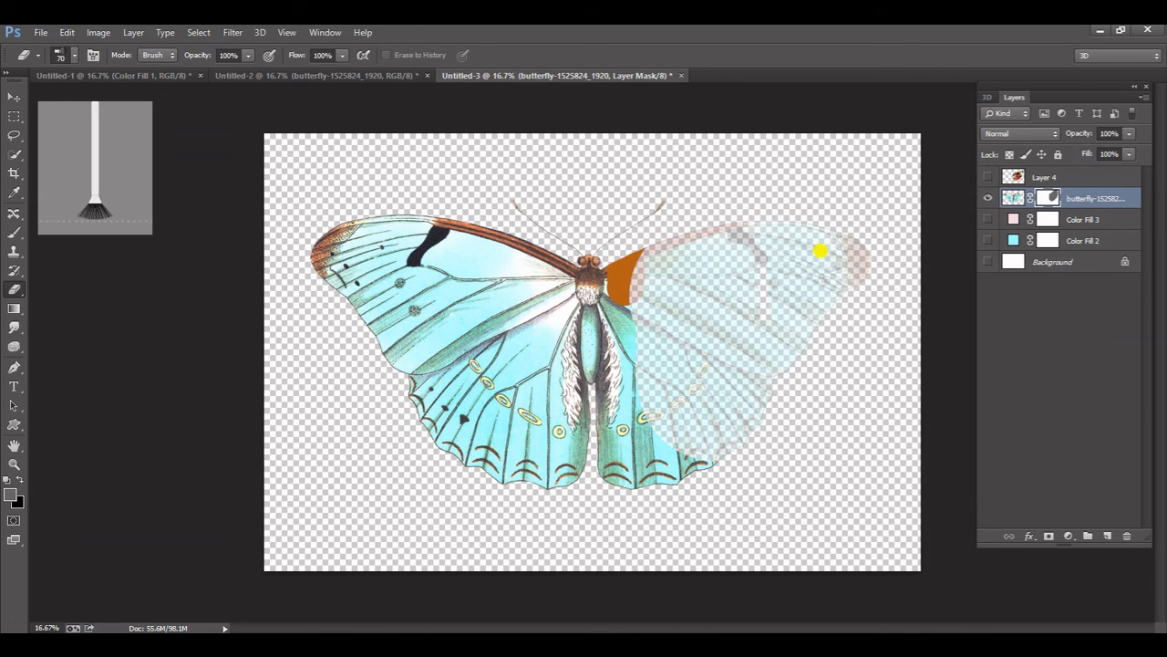
{"action": "left_click", "coordinate": [93, 55]}
{"action": "left_click", "coordinate": [264, 169]}
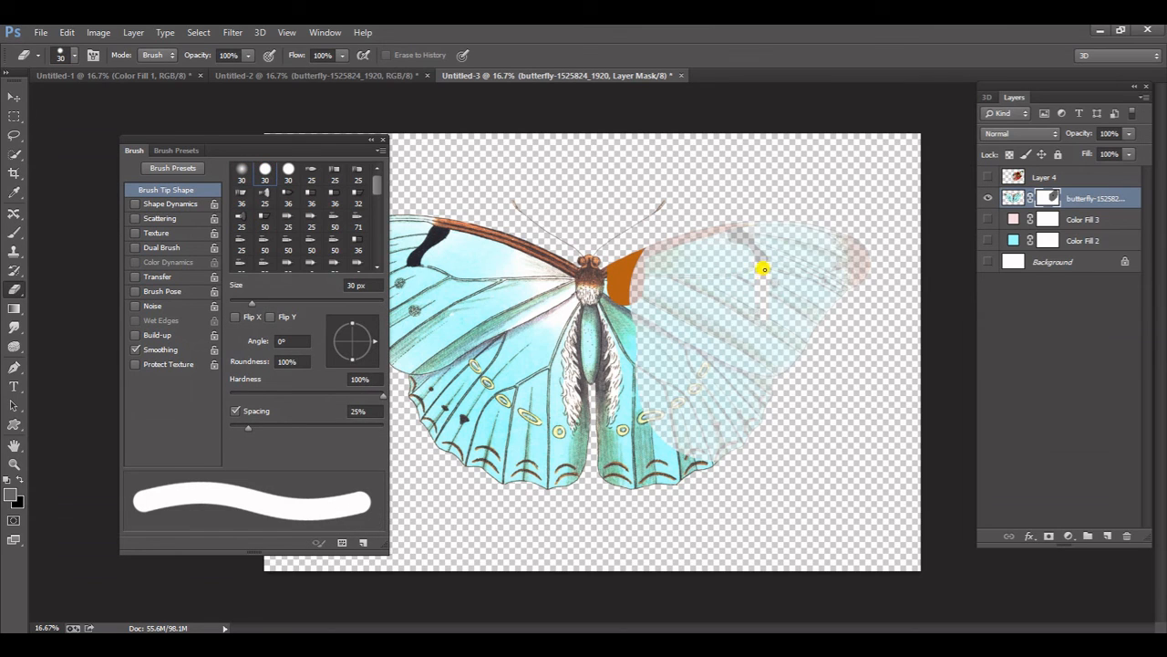
Enlarge the eraser to 1300 px and erase the butterfly's right wing completely on its layer mask
{"action": "key", "text": "bracketright"}
{"action": "key", "text": "bracketright"}
{"action": "key", "text": "bracketright"}
{"action": "key", "text": "bracketright"}
{"action": "key", "text": "bracketright"}
{"action": "key", "text": "bracketright"}
{"action": "key", "text": "bracketright"}
{"action": "key", "text": "bracketright"}
{"action": "key", "text": "bracketright"}
{"action": "key", "text": "bracketright"}
{"action": "key", "text": "bracketright"}
{"action": "key", "text": "bracketright"}
{"action": "key", "text": "bracketright"}
{"action": "key", "text": "bracketright"}
{"action": "key", "text": "bracketright"}
{"action": "key", "text": "bracketright"}
{"action": "key", "text": "bracketright"}
{"action": "key", "text": "bracketright"}
{"action": "key", "text": "bracketright"}
{"action": "key", "text": "bracketright"}
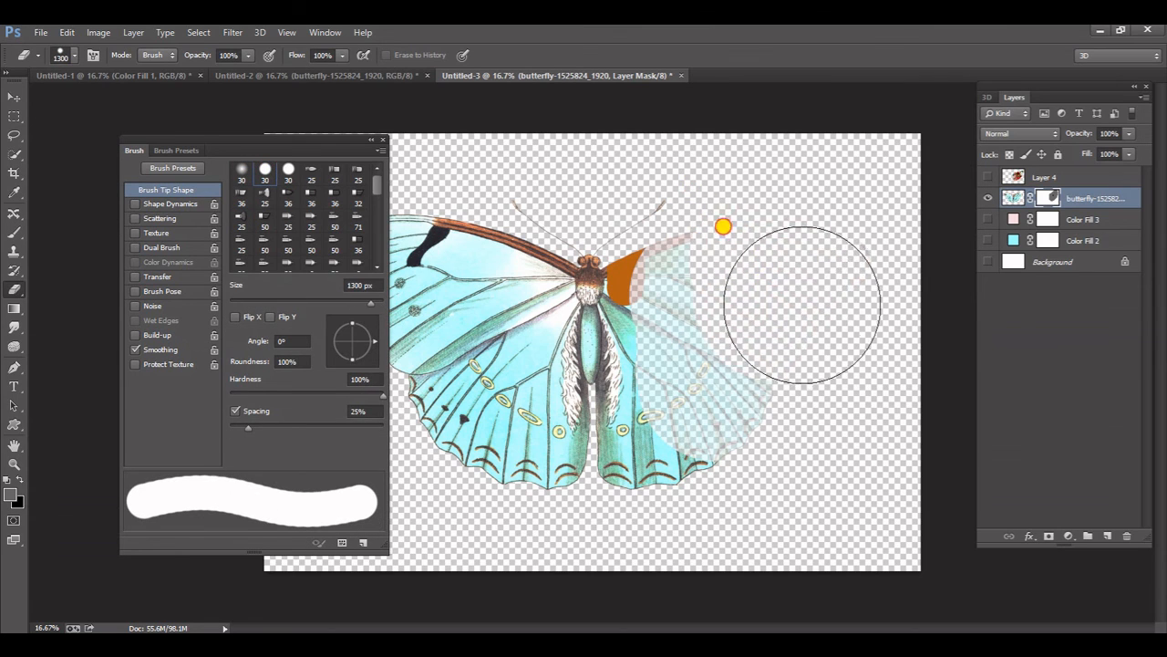
{"action": "mouse_move", "coordinate": [802, 304]}
{"action": "left_mouse_down"}
{"action": "mouse_move", "coordinate": [767, 300]}
{"action": "mouse_move", "coordinate": [702, 260]}
{"action": "mouse_move", "coordinate": [698, 302]}
{"action": "mouse_move", "coordinate": [685, 279]}
{"action": "mouse_move", "coordinate": [693, 416]}
{"action": "left_mouse_up"}
{"action": "mouse_move", "coordinate": [676, 300]}
{"action": "left_mouse_down"}
{"action": "mouse_move", "coordinate": [623, 365]}
{"action": "mouse_move", "coordinate": [602, 359]}
{"action": "mouse_move", "coordinate": [596, 385]}
{"action": "mouse_move", "coordinate": [602, 232]}
{"action": "left_mouse_up"}
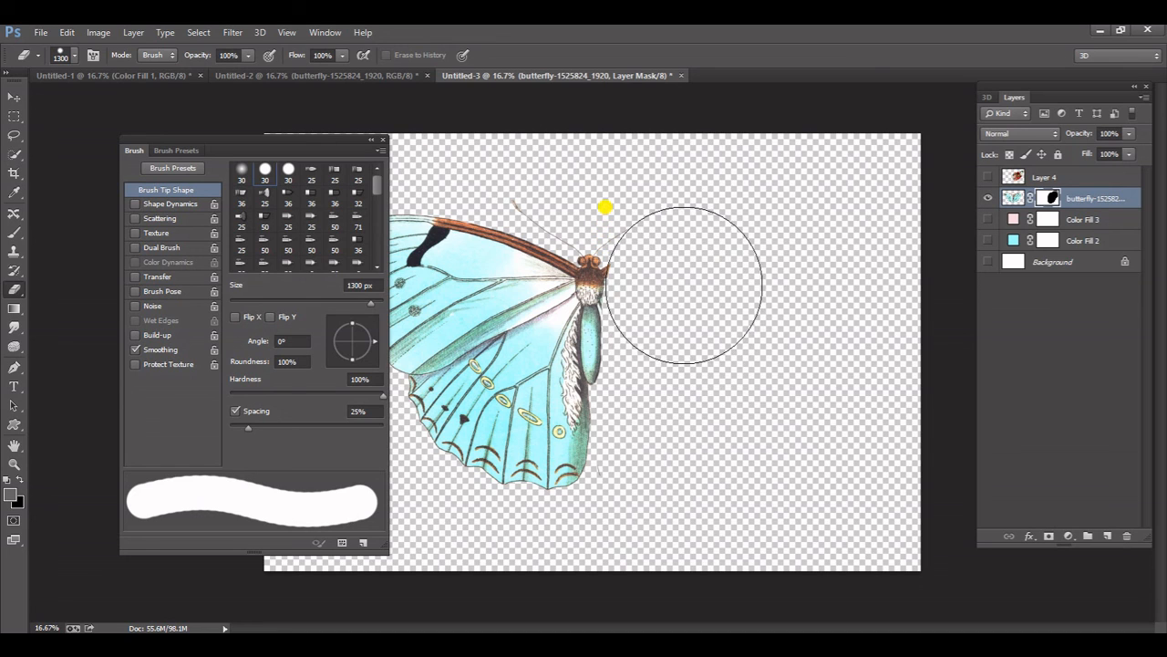
Reduce the eraser to 250 px and erase the wing remnants beside the butterfly's head and upper body
{"action": "key", "text": "bracketright"}
{"action": "key", "text": "bracketleft"}
{"action": "key", "text": "bracketleft"}
{"action": "key", "text": "bracketleft"}
{"action": "key", "text": "bracketleft"}
{"action": "key", "text": "bracketleft"}
{"action": "key", "text": "bracketleft"}
{"action": "key", "text": "bracketleft"}
{"action": "key", "text": "bracketleft"}
{"action": "key", "text": "bracketleft"}
{"action": "key", "text": "bracketleft"}
{"action": "key", "text": "bracketleft"}
{"action": "key", "text": "bracketleft"}
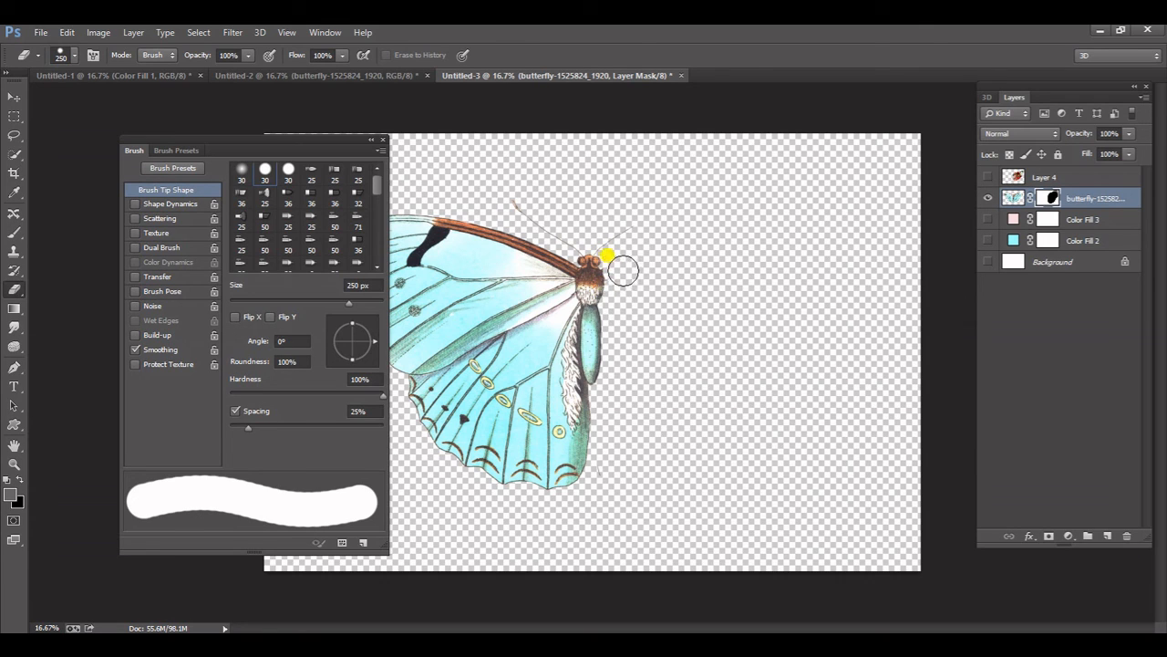
{"action": "left_click", "coordinate": [617, 268]}
{"action": "left_click", "coordinate": [619, 278]}
{"action": "left_click_drag", "start_coordinate": [619, 284], "coordinate": [620, 294]}
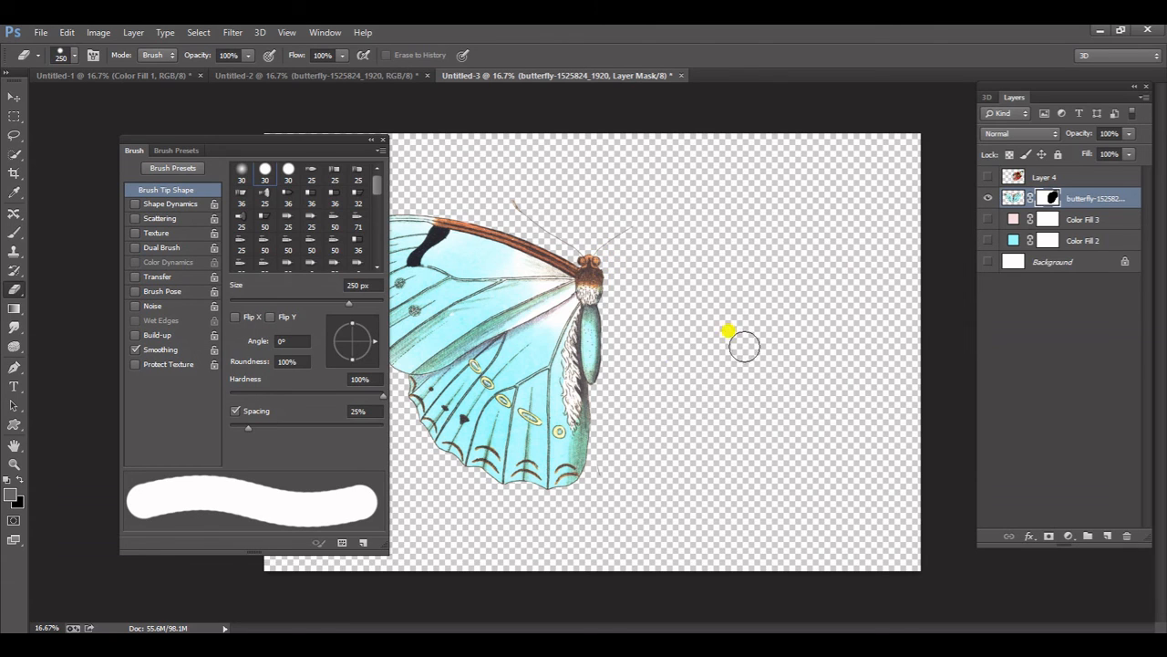
Switch to the Move tool and close the brush settings
{"action": "left_click", "coordinate": [12, 96]}
{"action": "left_click", "coordinate": [301, 138]}
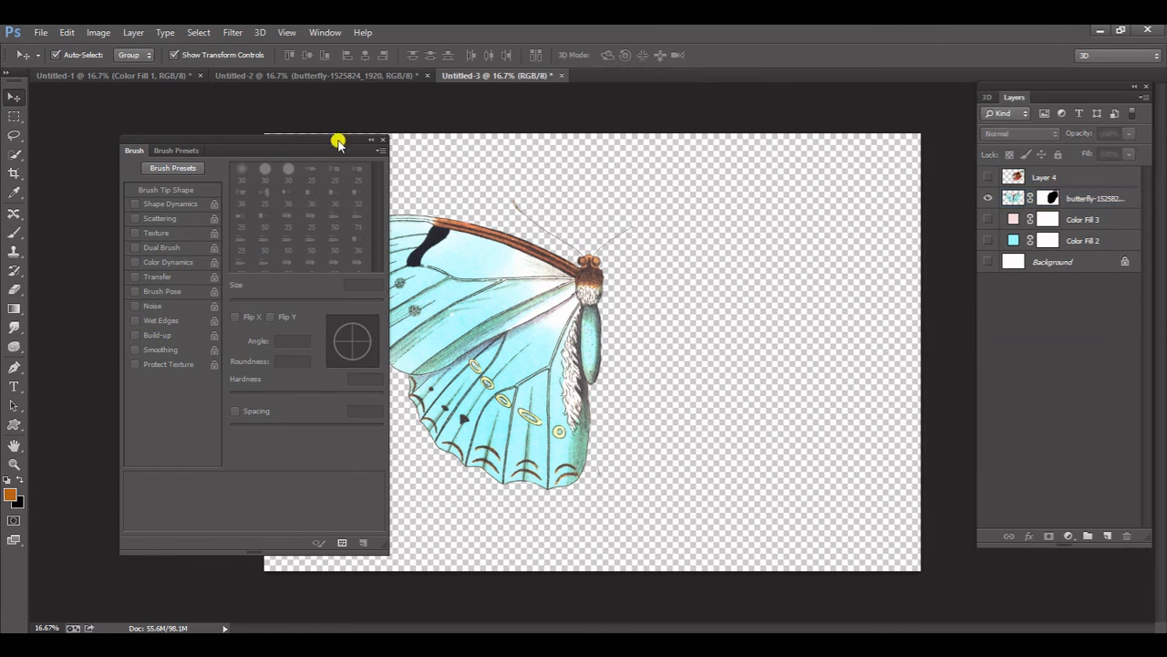
{"action": "left_click", "coordinate": [384, 139]}
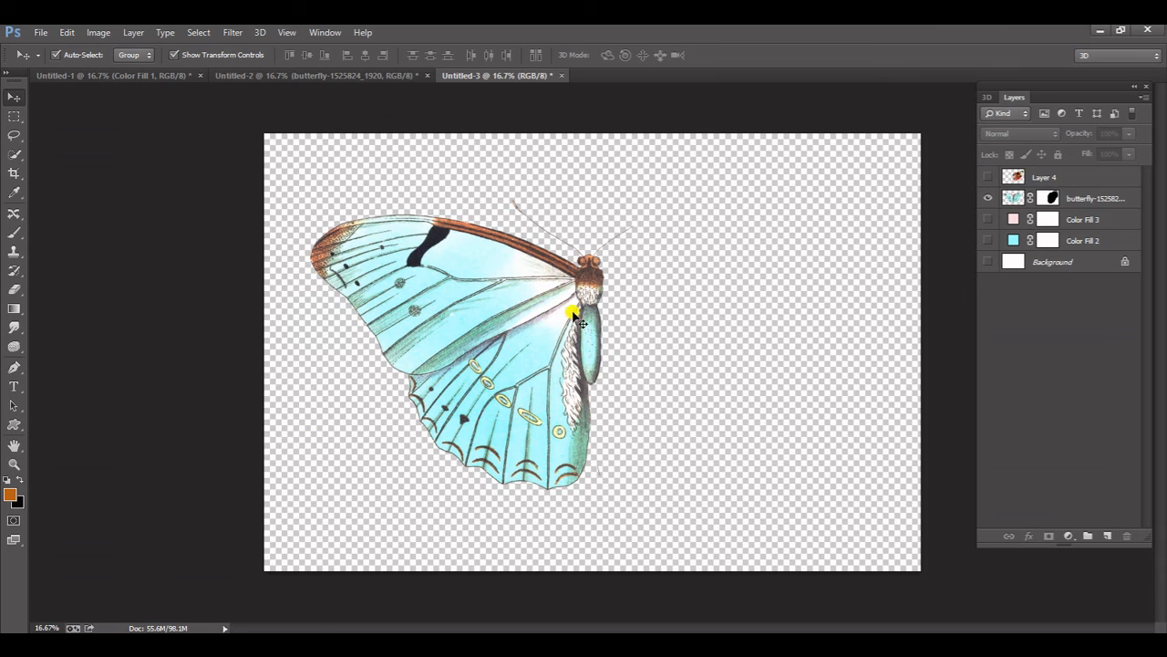
Delete the Background and the blue Color Fill 2 layers from the document
{"action": "left_click", "coordinate": [988, 262]}
{"action": "left_click", "coordinate": [988, 240]}
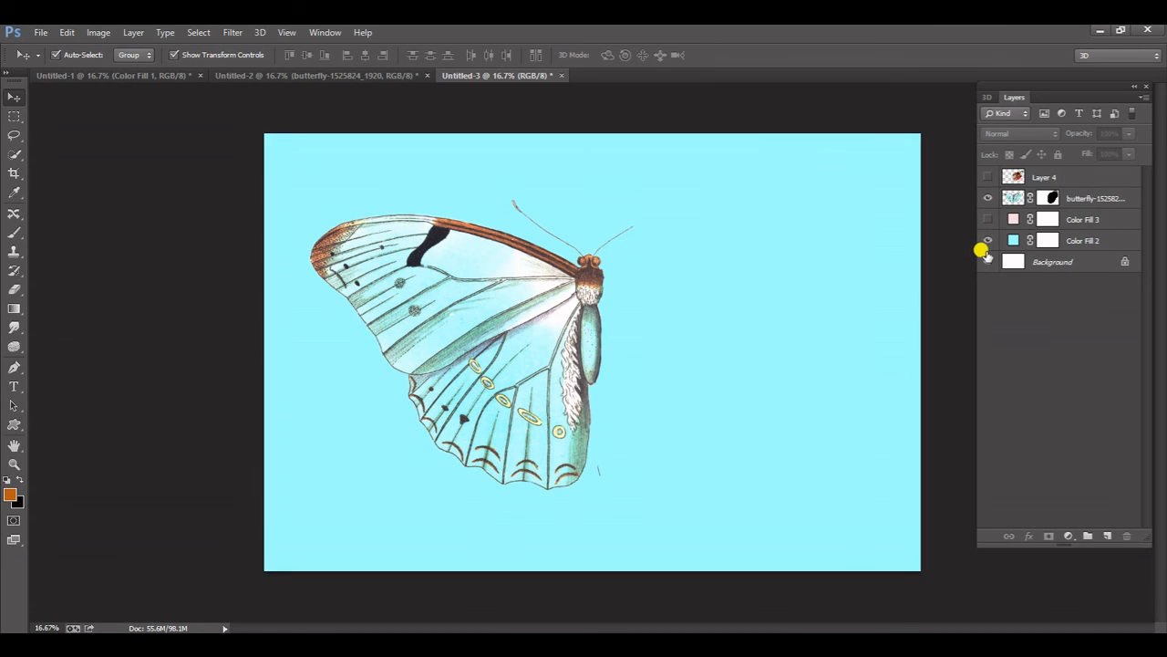
{"action": "left_click", "coordinate": [988, 262]}
{"action": "left_click", "coordinate": [1026, 265]}
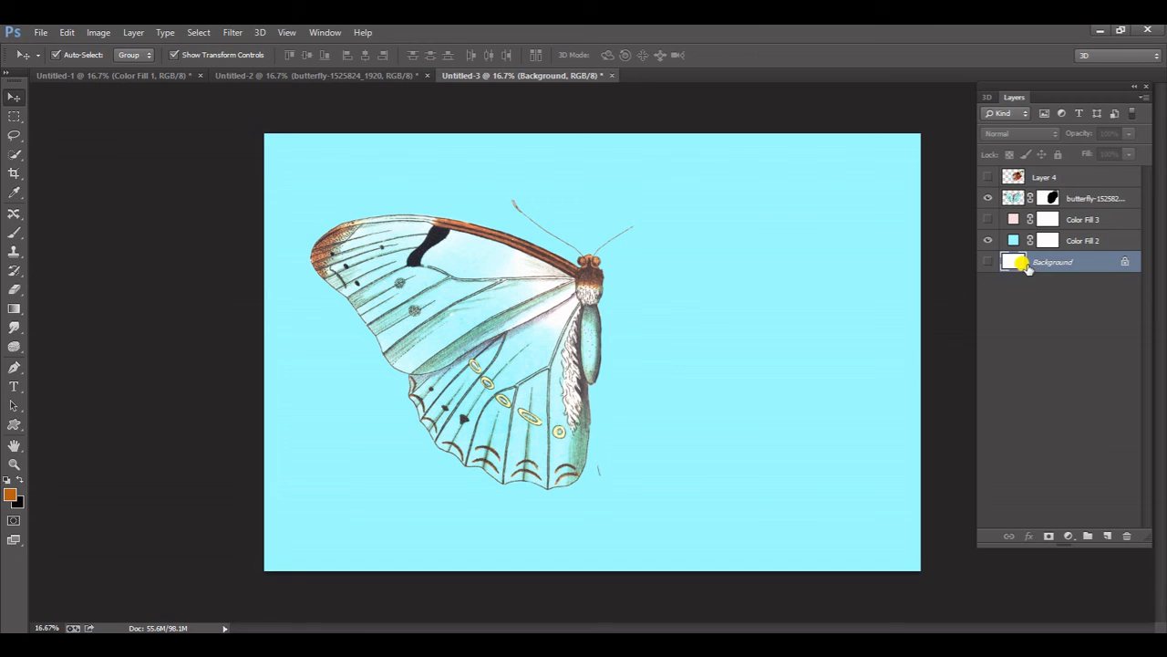
{"action": "key", "text": "Delete"}
{"action": "left_click", "coordinate": [1012, 223]}
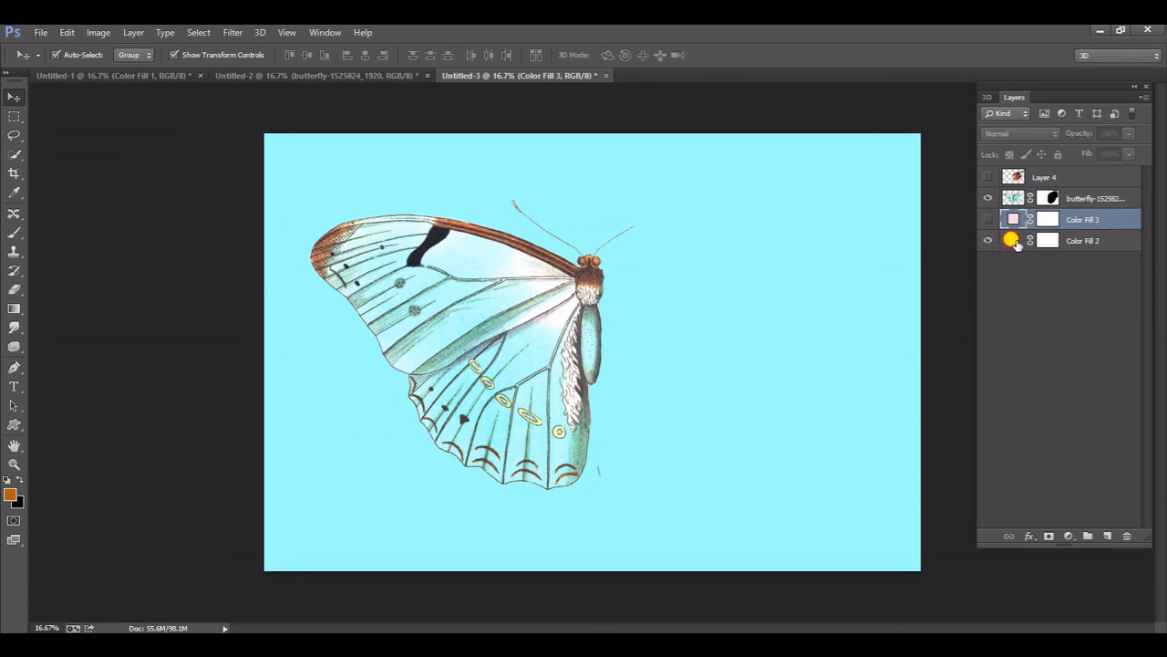
{"action": "left_click", "coordinate": [1014, 241]}
{"action": "key", "text": "Delete"}
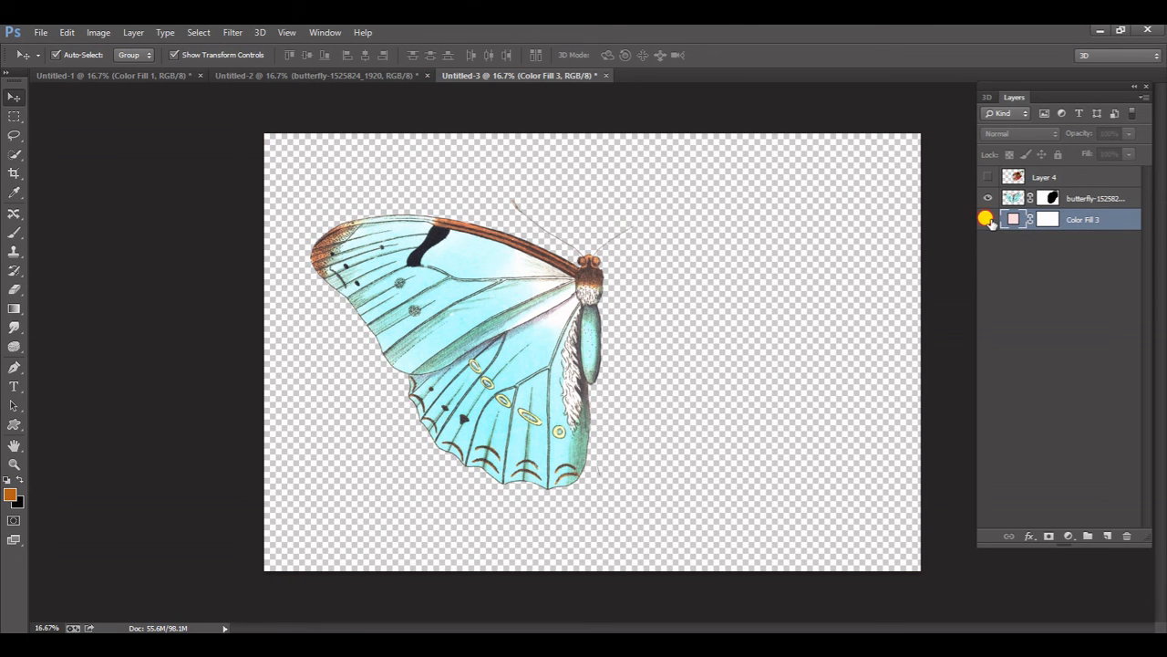
Show the pink Color Fill 3 layer and the roses on Layer 4 again
{"action": "left_click", "coordinate": [988, 219]}
{"action": "left_click", "coordinate": [987, 177]}
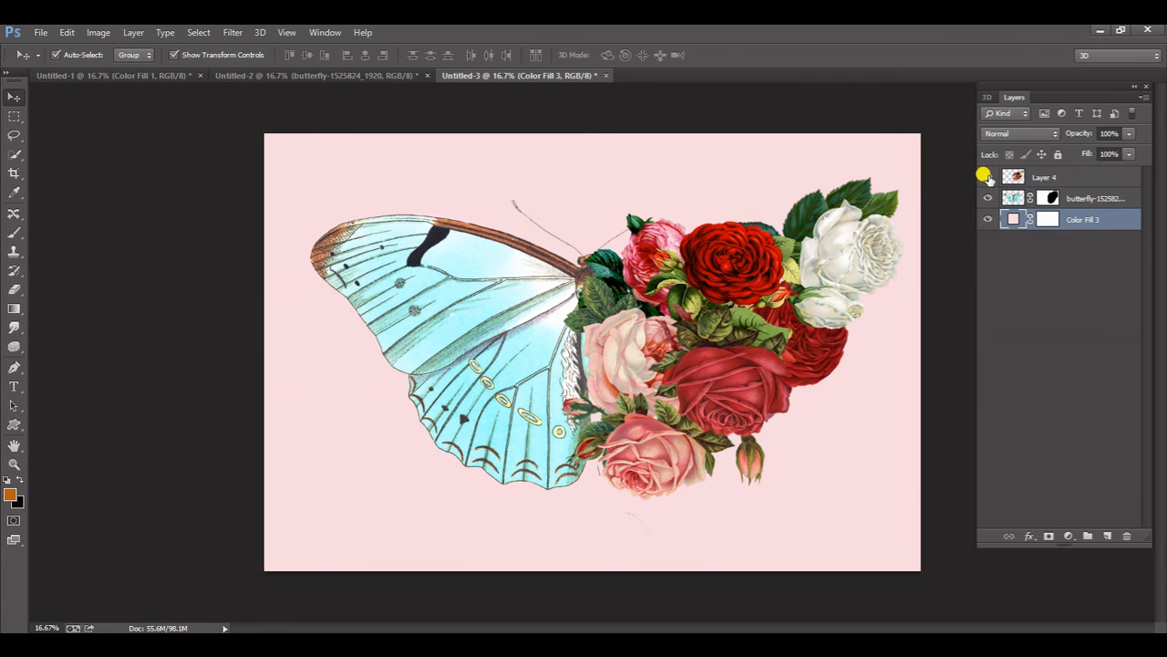
{"action": "left_click", "coordinate": [171, 308]}
Enlarge the butterfly layer slightly to 102.69% width and 101.93% height, extending it toward the canvas's upper left
{"action": "left_click", "coordinate": [392, 323]}
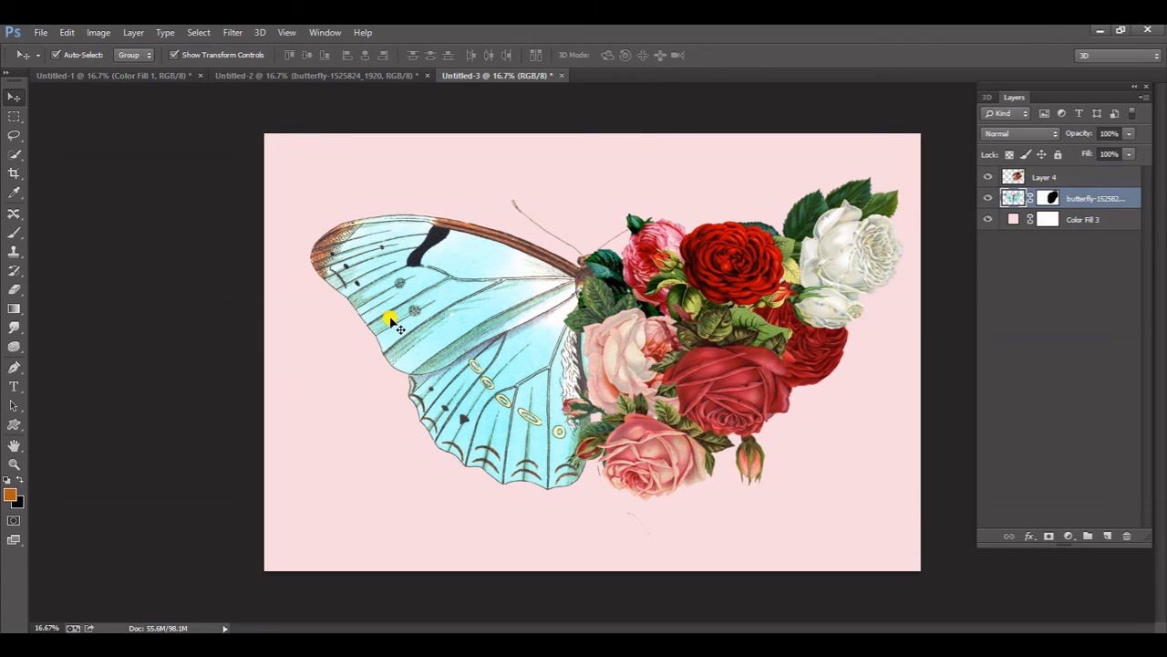
{"action": "left_click_drag", "start_coordinate": [303, 165], "coordinate": [283, 156]}
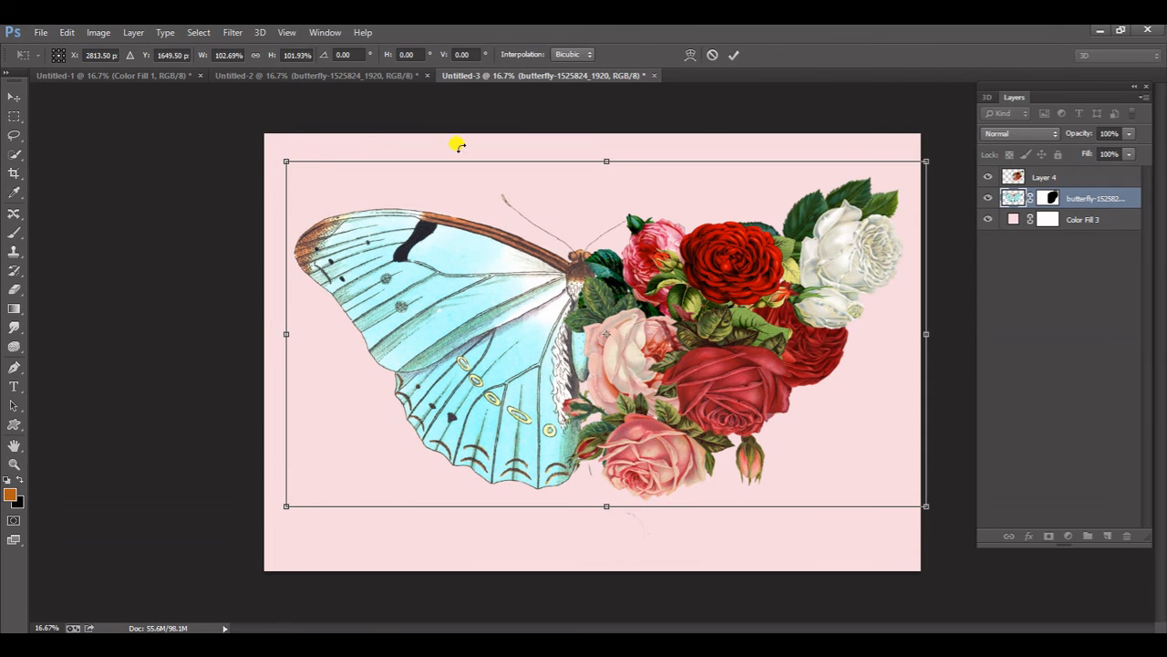
{"action": "key", "text": "Return"}
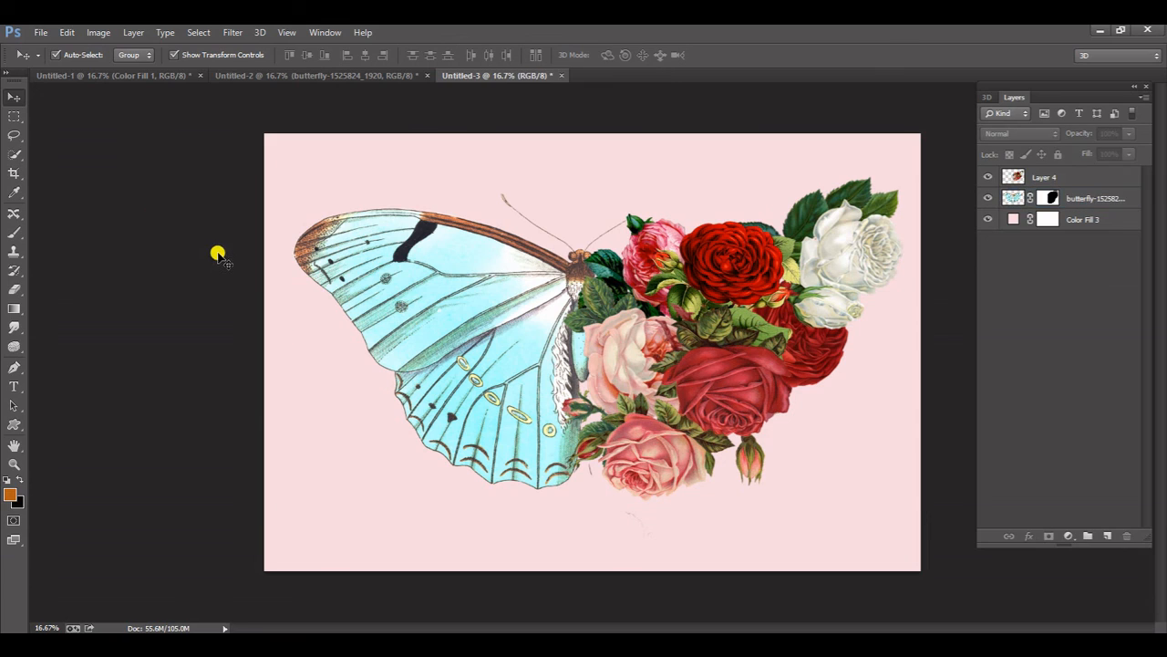